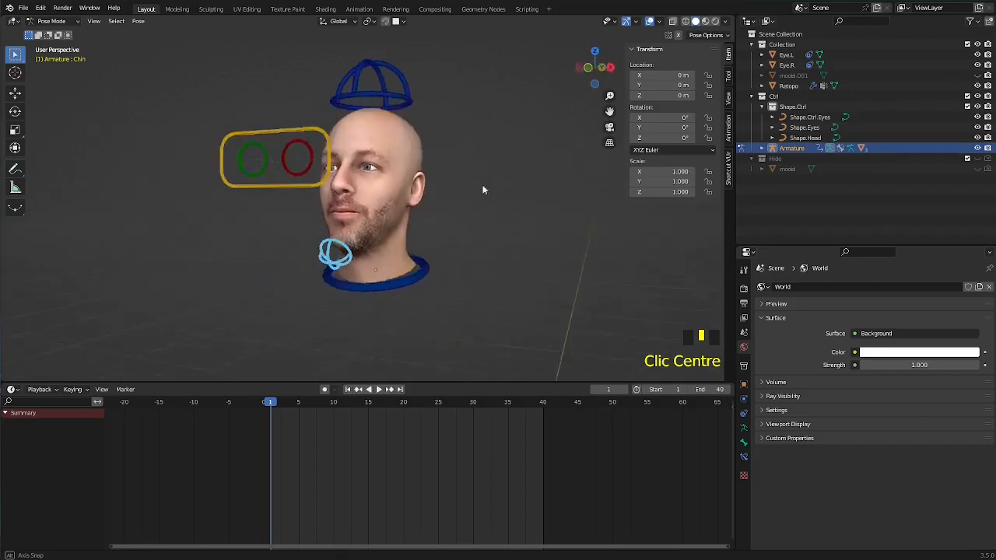
# Step: Leave the armature's Pose Mode, select the Retopo head mesh and switch it to Weight Paint mode
pyautogui.press('Tab')
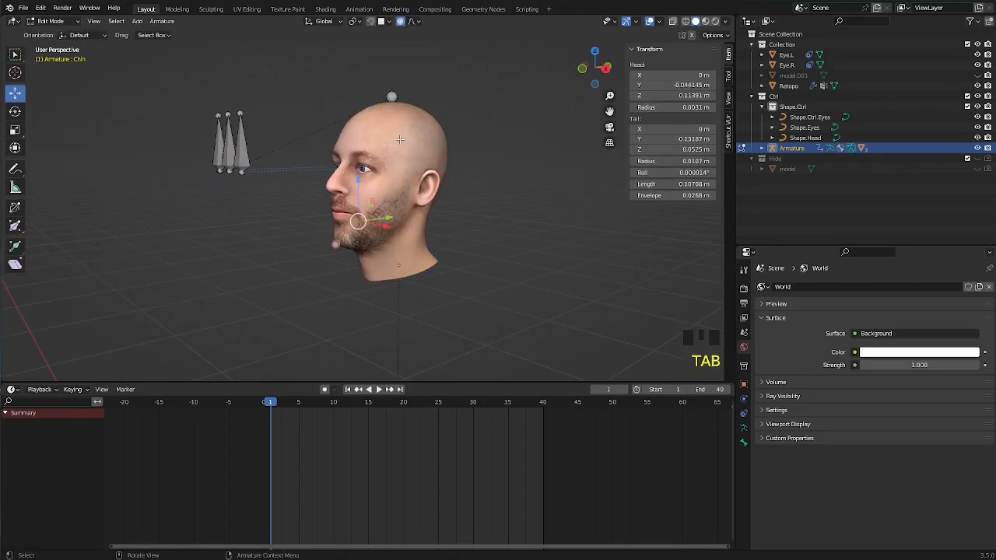
pyautogui.press('Tab')
pyautogui.hotkey('ctrl', 'Tab')
pyautogui.click(402, 143)
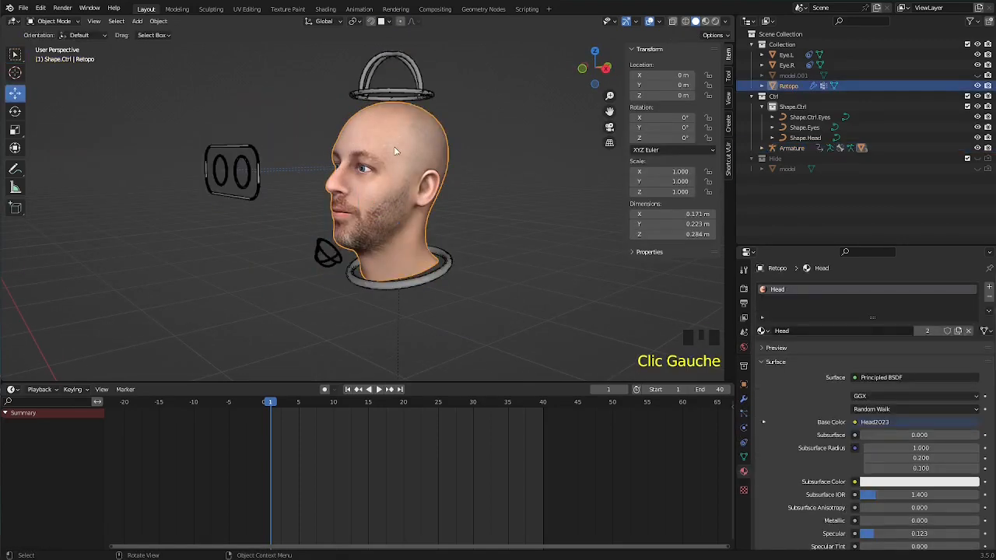
pyautogui.click(63, 23)
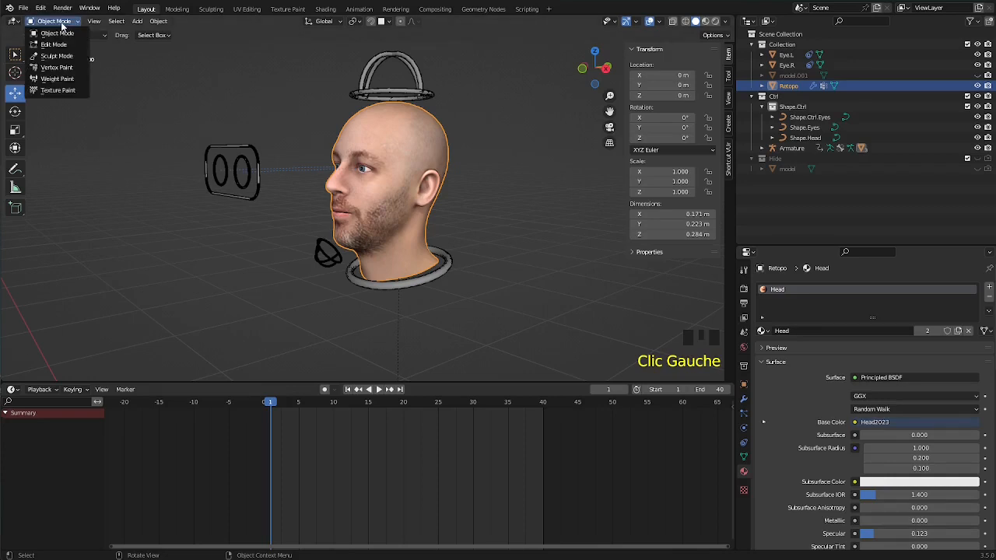
pyautogui.click(62, 80)
pyautogui.moveTo(605, 337); pyautogui.dragTo(547, 308, button='middle')
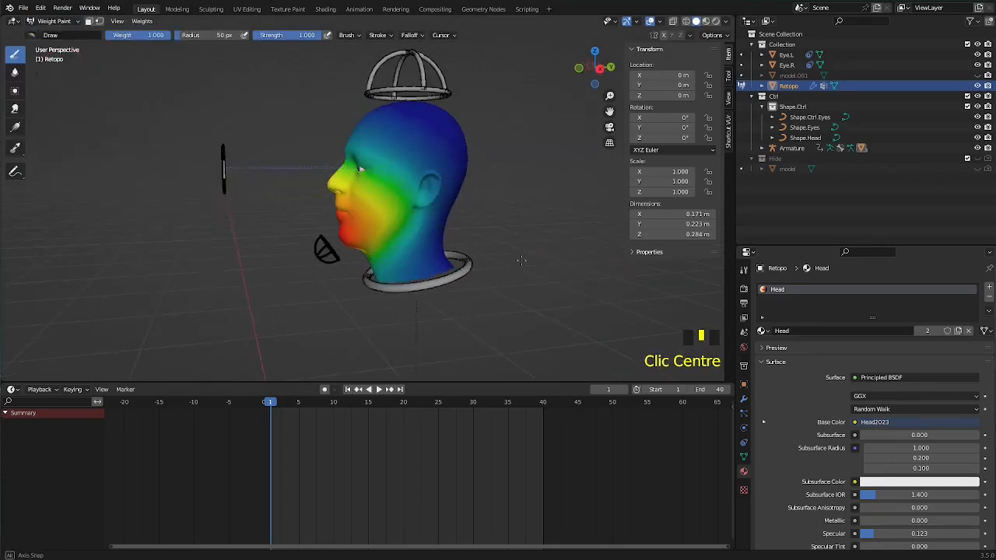
# Step: Examine the weights of the Neck, Head and Chin vertex groups on the head mesh
pyautogui.click(744, 458)
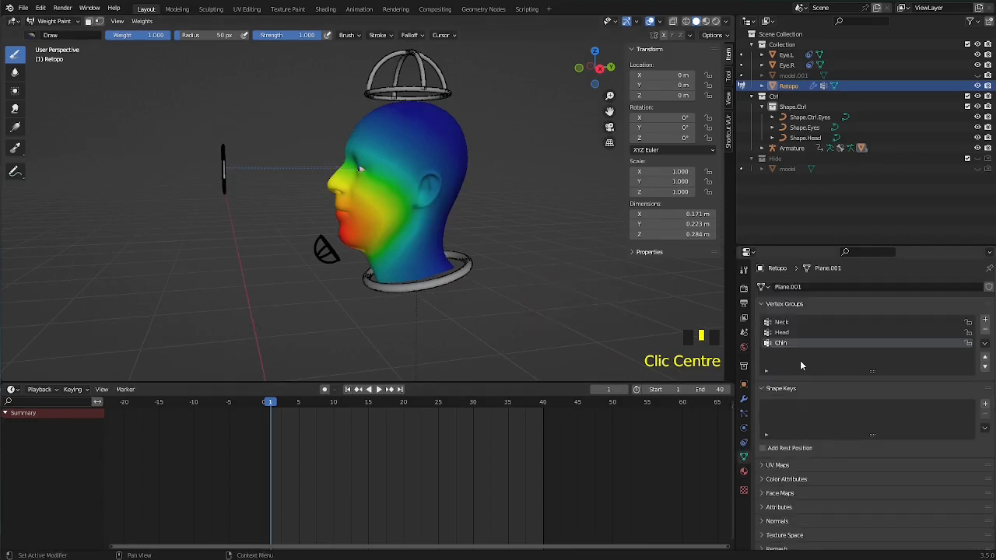
pyautogui.click(785, 322)
pyautogui.click(785, 333)
pyautogui.click(785, 342)
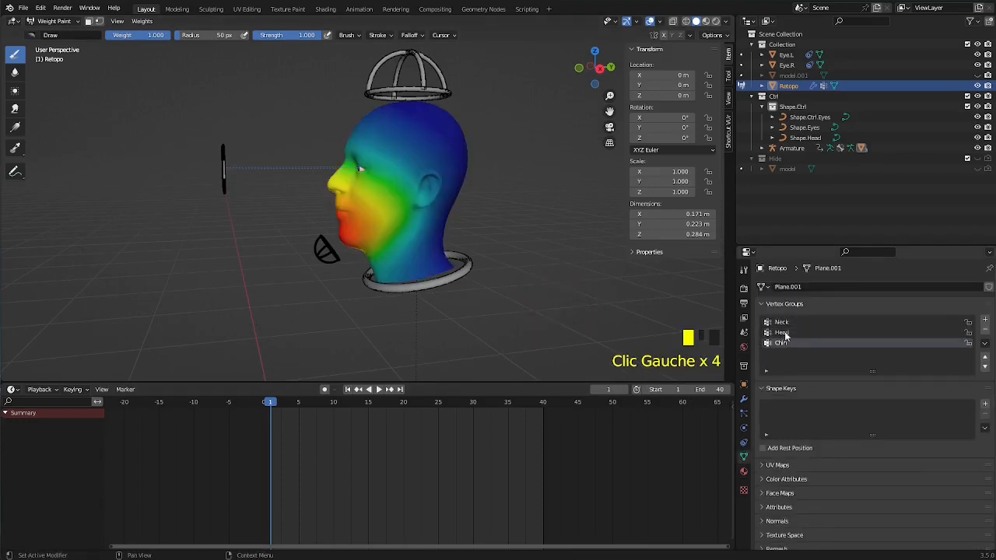
pyautogui.click(785, 322)
pyautogui.click(784, 332)
pyautogui.click(784, 344)
pyautogui.click(785, 322)
pyautogui.click(784, 332)
pyautogui.click(785, 343)
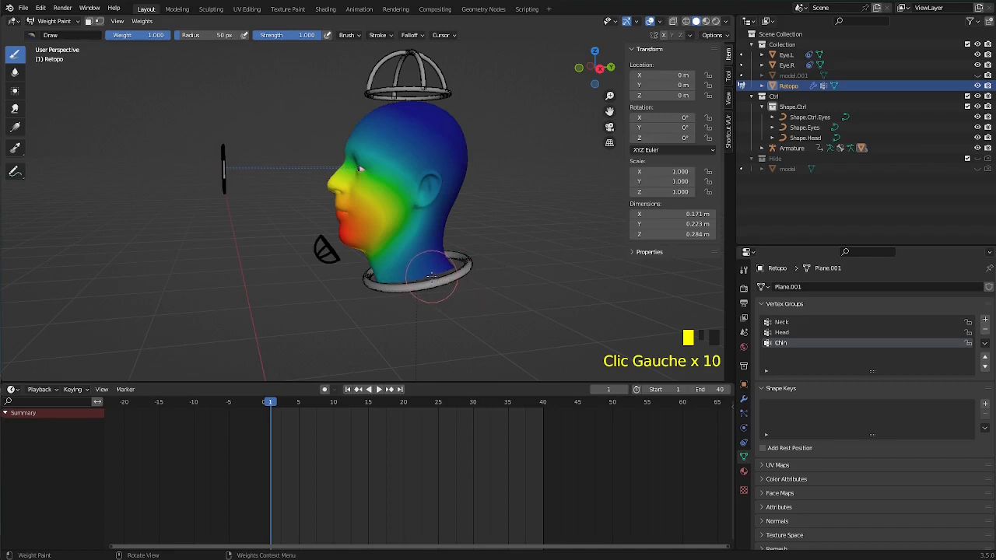
# Step: Enable X-axis mirroring and Topology Mirror for weight painting on the head mesh
pyautogui.press('KP_3')
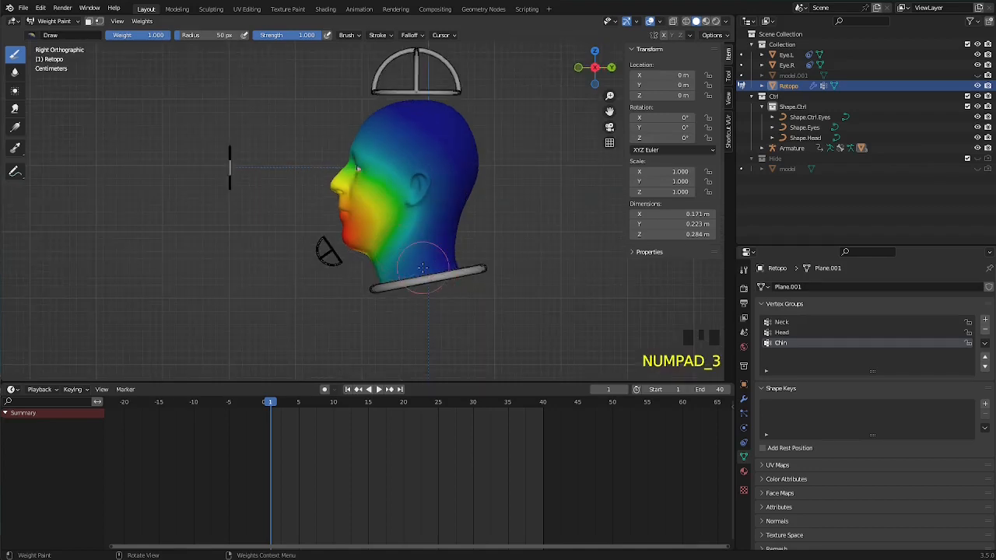
pyautogui.click(664, 36)
pyautogui.click(692, 37)
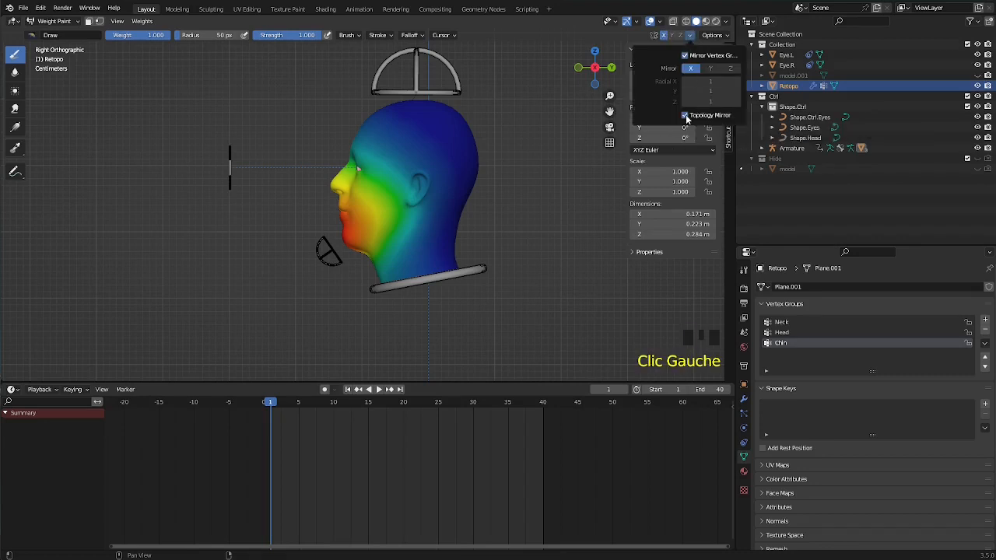
# Step: Try painting weight 1.000 across the forehead in the Head vertex group, and undo the strokes
pyautogui.moveTo(479, 210); pyautogui.dragTo(572, 244, button='middle')
pyautogui.scroll(2, 327, 99)
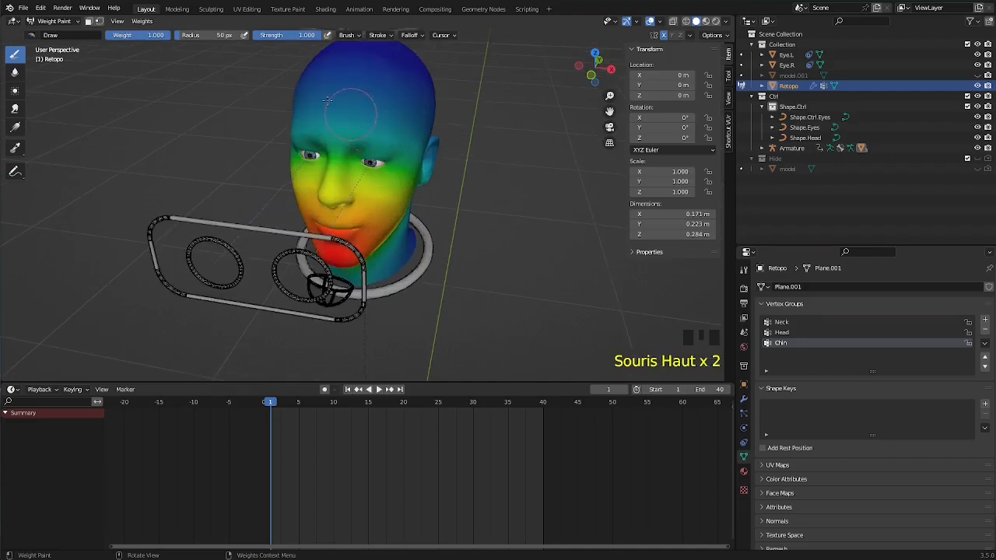
pyautogui.keyDown('shift'); pyautogui.moveTo(396, 104); pyautogui.dragTo(379, 165, button='middle'); pyautogui.keyUp('shift')
pyautogui.click(794, 334)
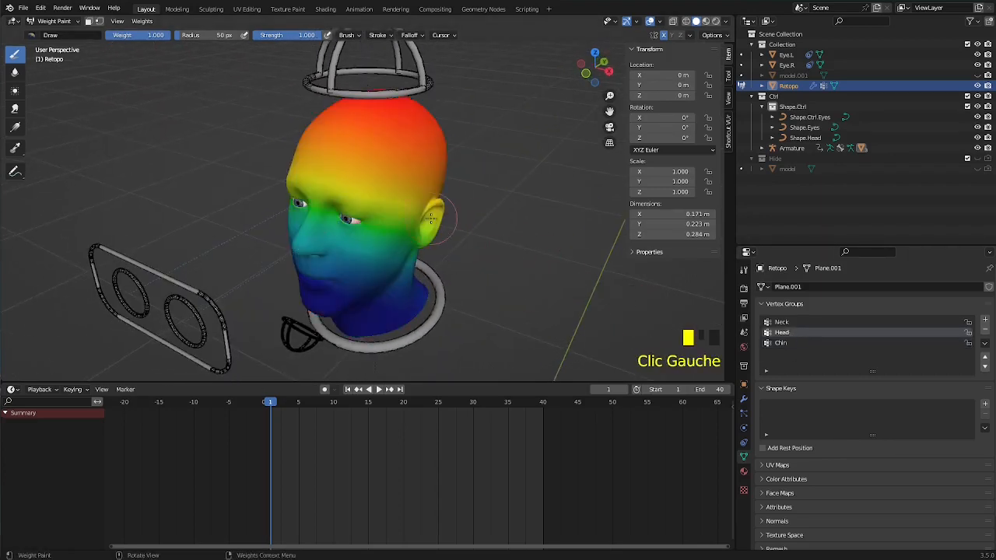
pyautogui.moveTo(341, 167)
pyautogui.mouseDown()
pyautogui.moveTo(355, 178)
pyautogui.moveTo(320, 171)
pyautogui.mouseUp()
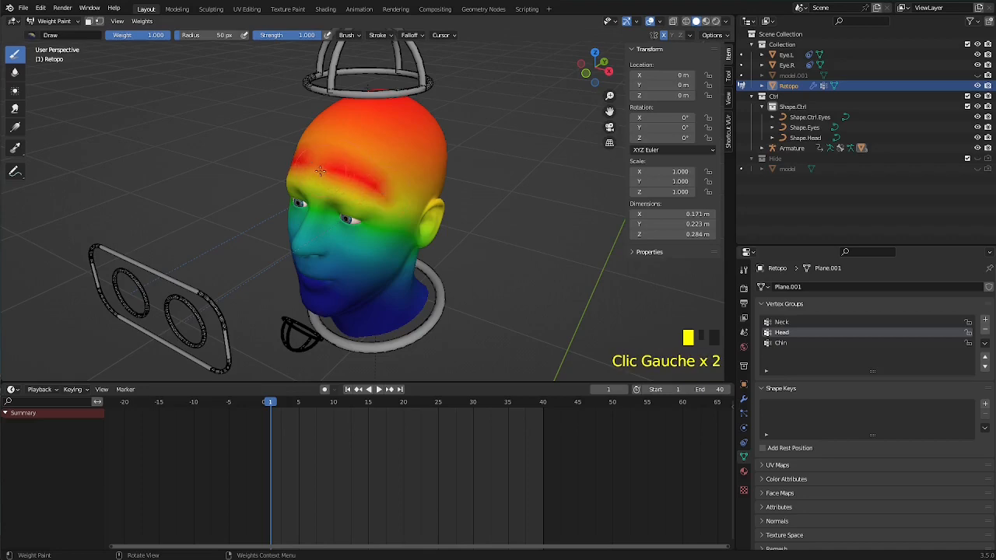
pyautogui.click(690, 36)
pyautogui.moveTo(336, 190); pyautogui.dragTo(350, 190)
pyautogui.click(356, 192)
pyautogui.moveTo(357, 191); pyautogui.dragTo(394, 180, button='middle')
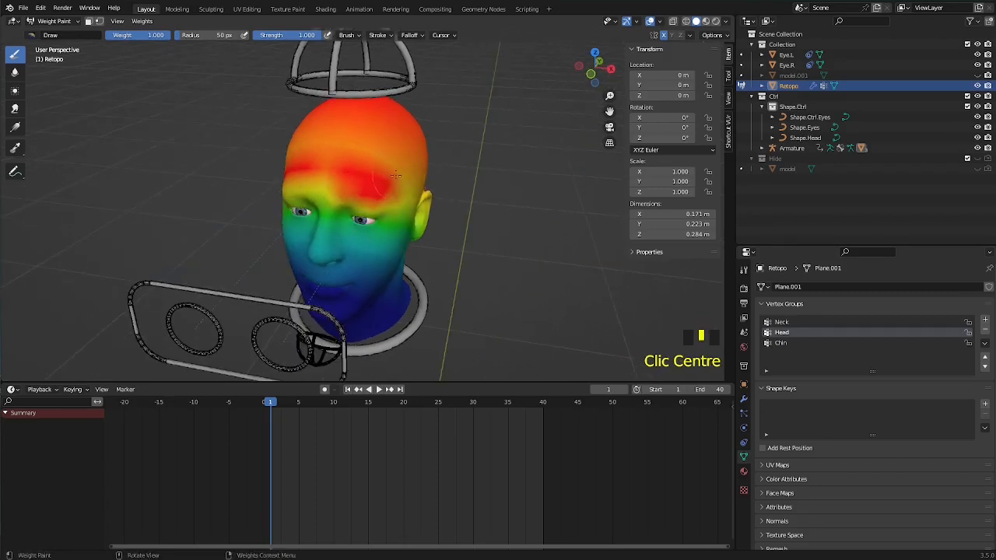
pyautogui.hotkey('ctrl', 'z')
pyautogui.hotkey('ctrl', 'z')
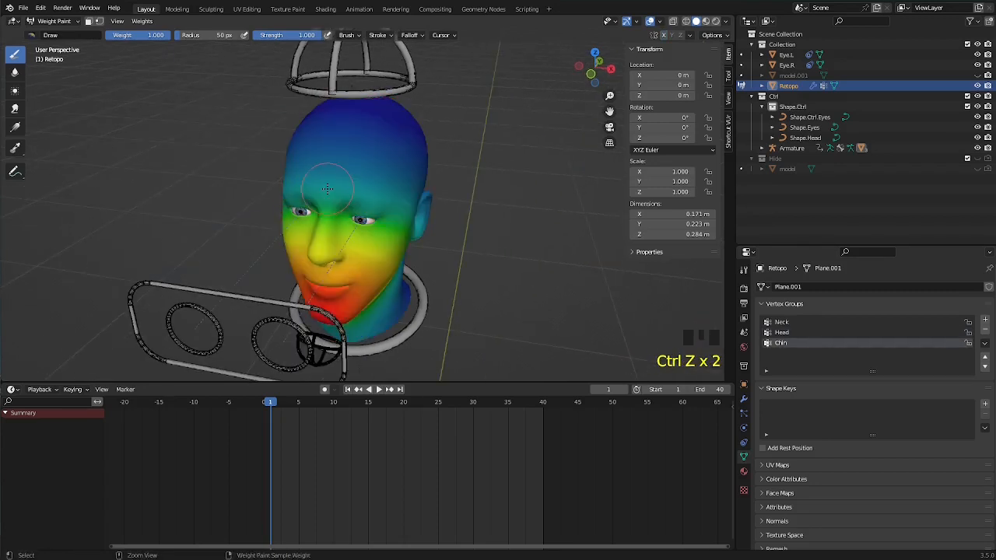
# Step: Restore X-axis mirroring with Topology Mirror and make Head the active vertex group by sampling it on the mesh
pyautogui.click(664, 36)
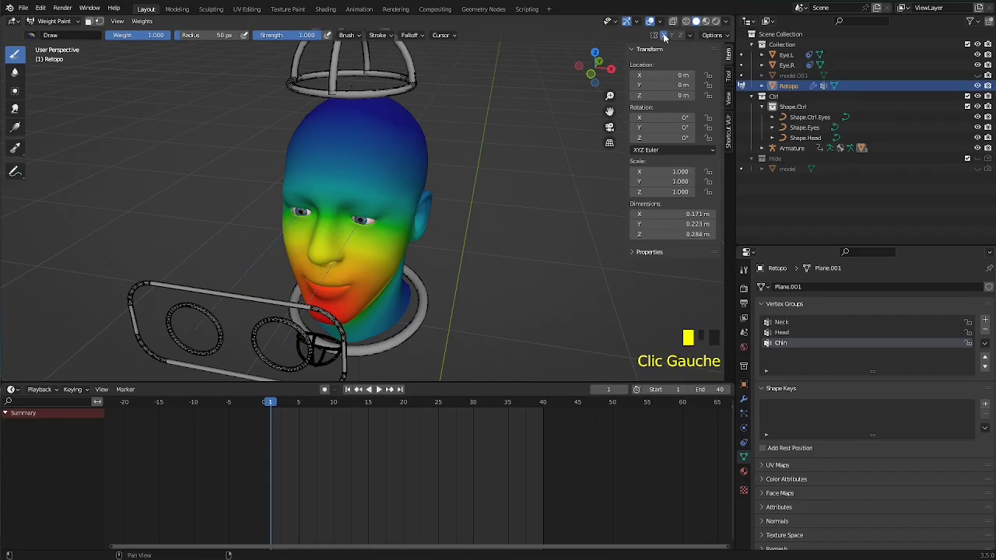
pyautogui.click(689, 36)
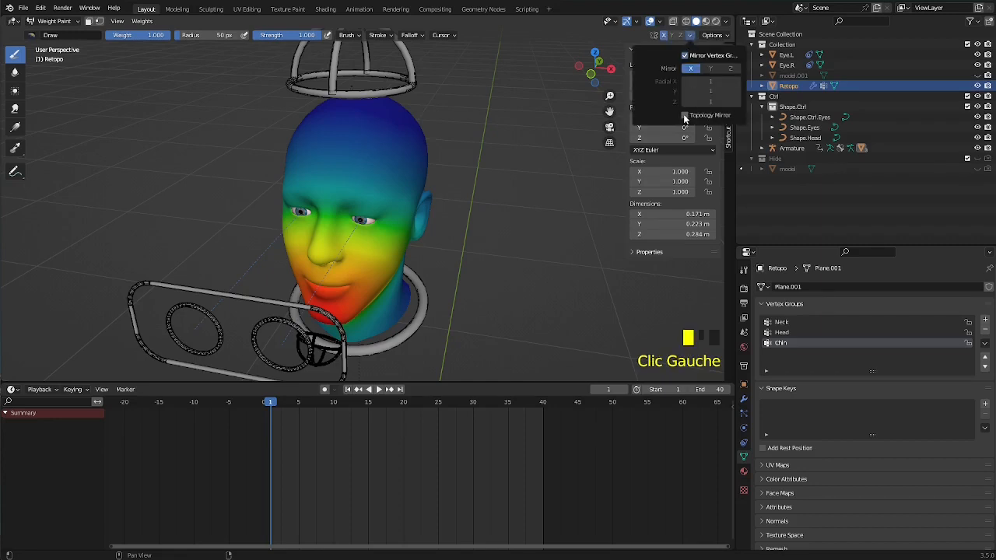
pyautogui.press('KP_3')
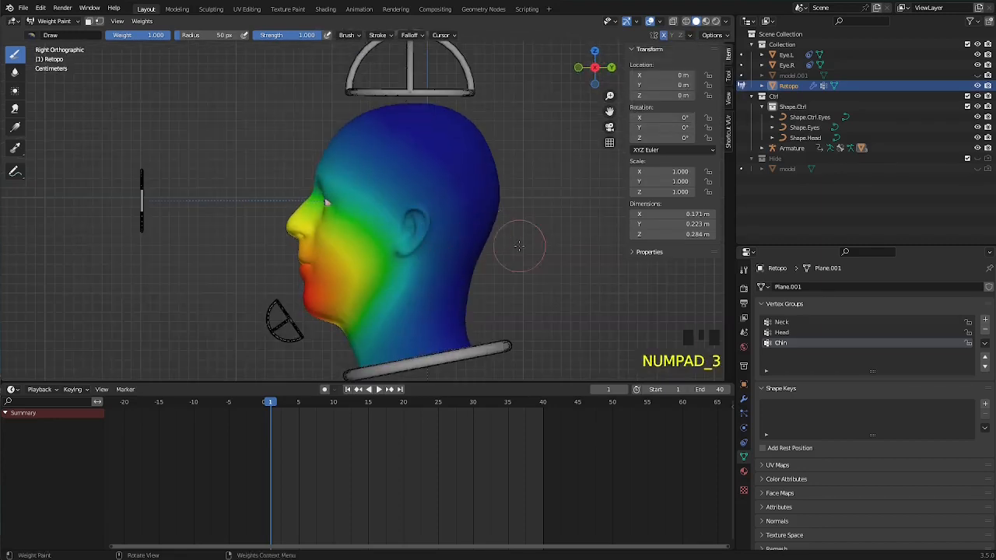
pyautogui.keyDown('shift'); pyautogui.rightClick(404, 190); pyautogui.keyUp('shift')
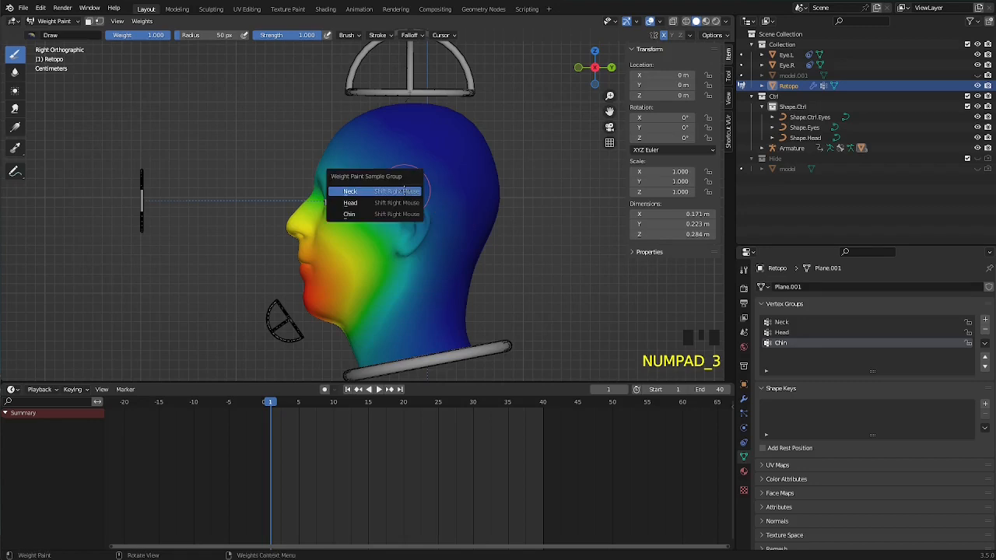
pyautogui.click(350, 203)
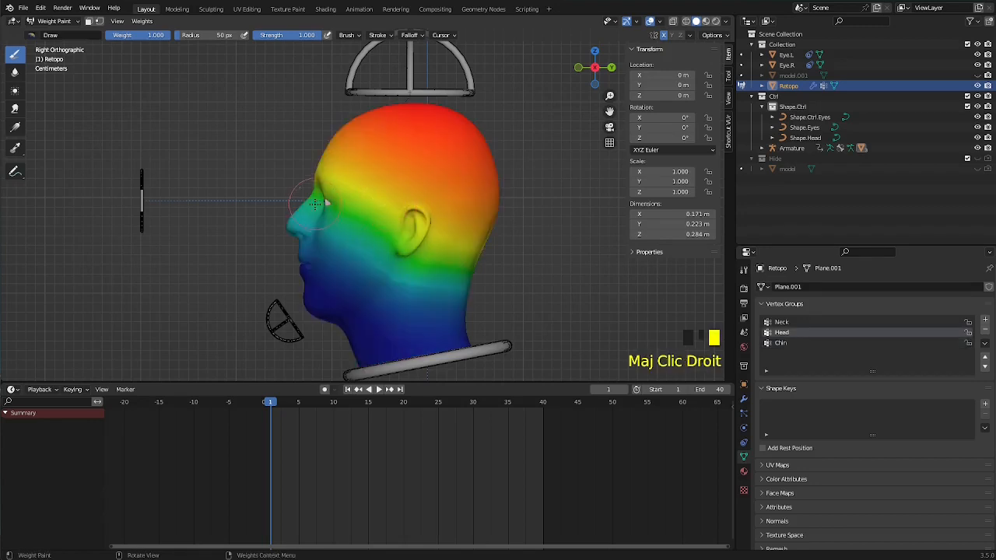
# Step: Set the brush radius to 114 px and paint full Head weight over the skull, nose, ear and back of the head from the side
pyautogui.press('f')
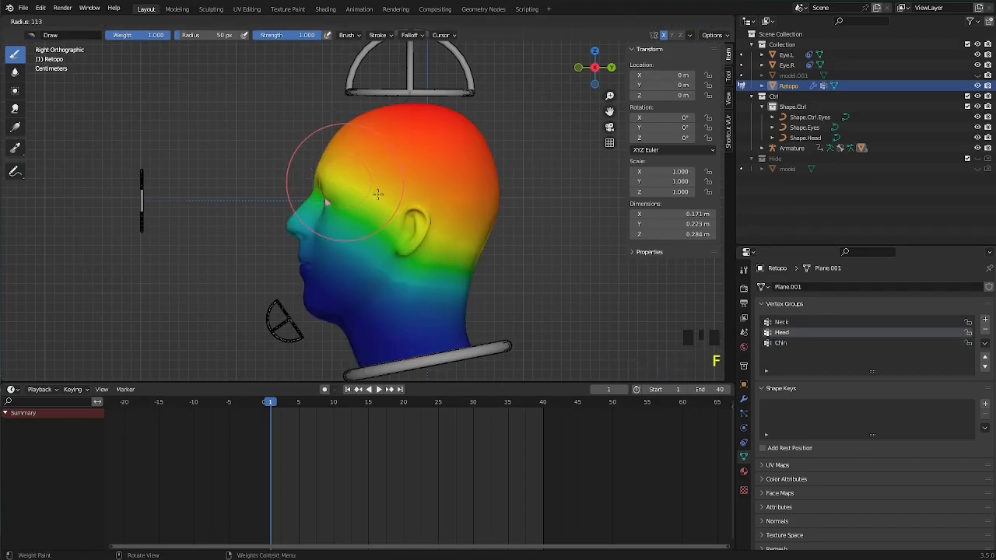
pyautogui.click(378, 194)
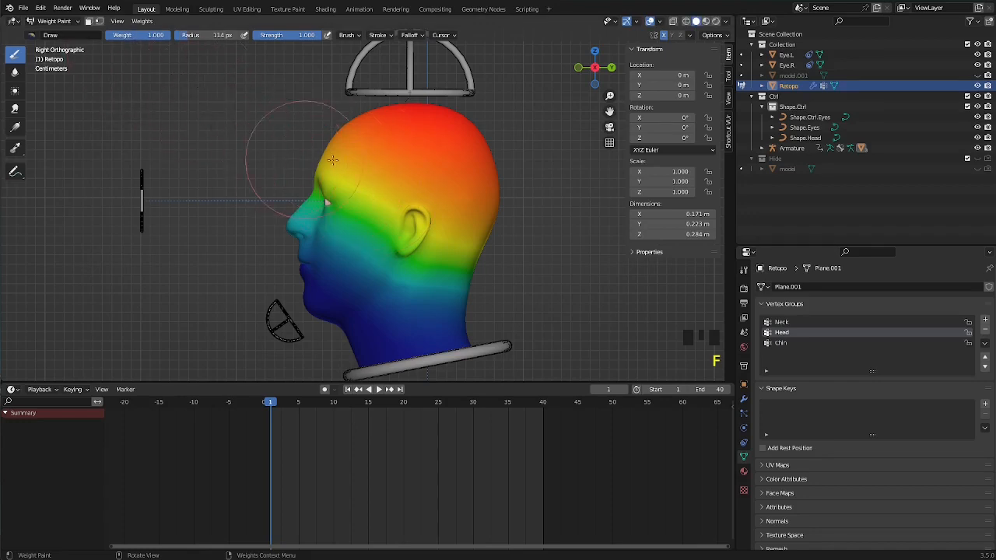
pyautogui.click(311, 136)
pyautogui.click(313, 140)
pyautogui.click(314, 143)
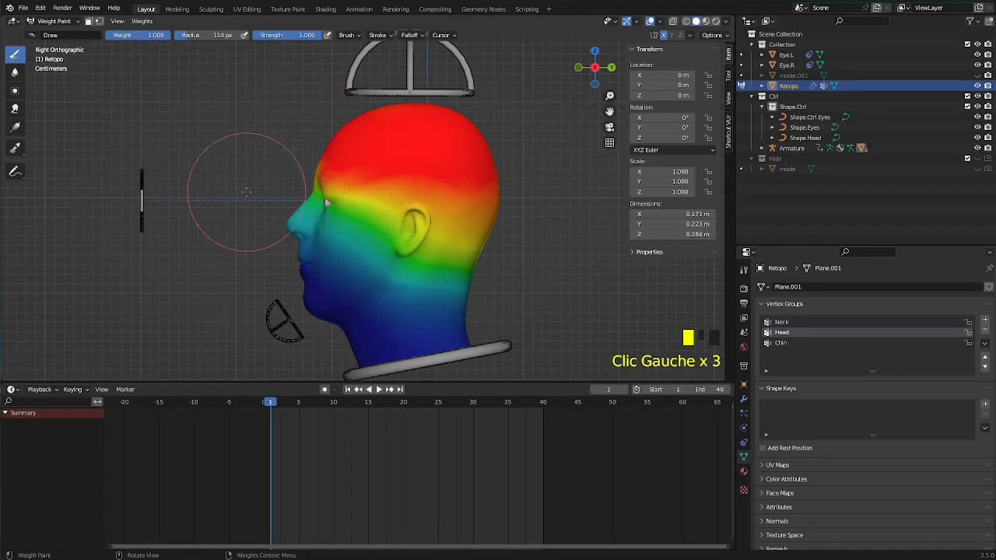
pyautogui.click(277, 188)
pyautogui.click(303, 212)
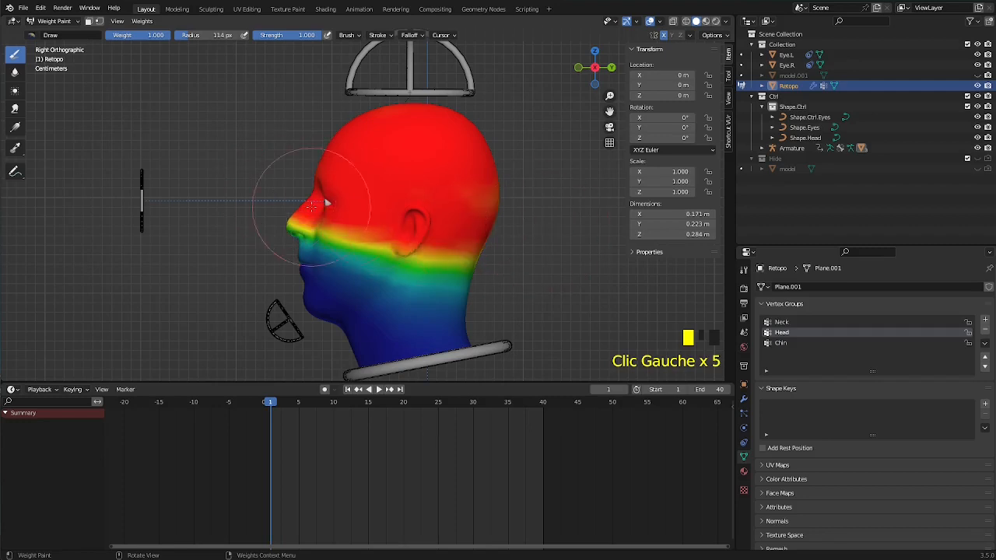
pyautogui.click(300, 233)
pyautogui.click(426, 254)
pyautogui.moveTo(426, 254); pyautogui.dragTo(549, 251)
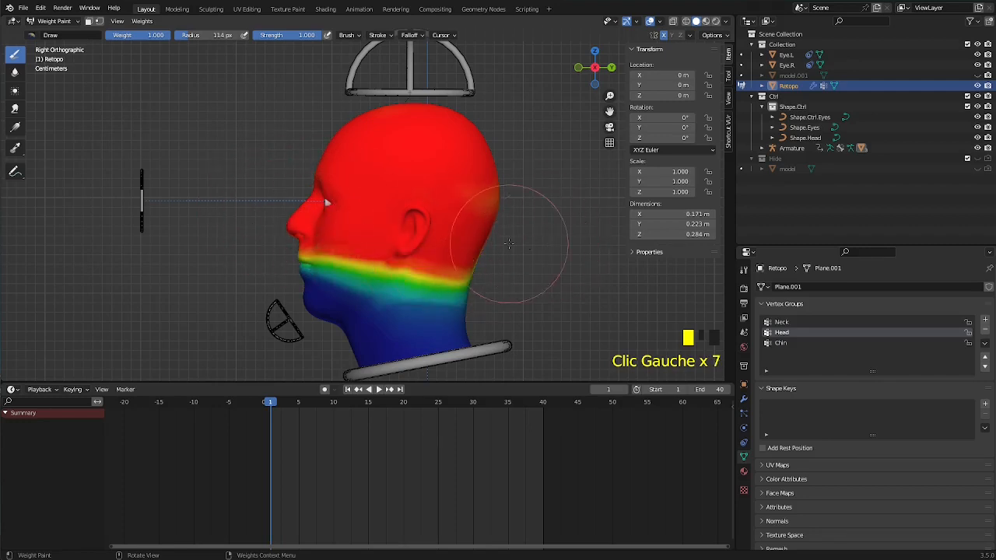
pyautogui.moveTo(389, 243); pyautogui.dragTo(569, 234)
pyautogui.moveTo(501, 226); pyautogui.dragTo(507, 241)
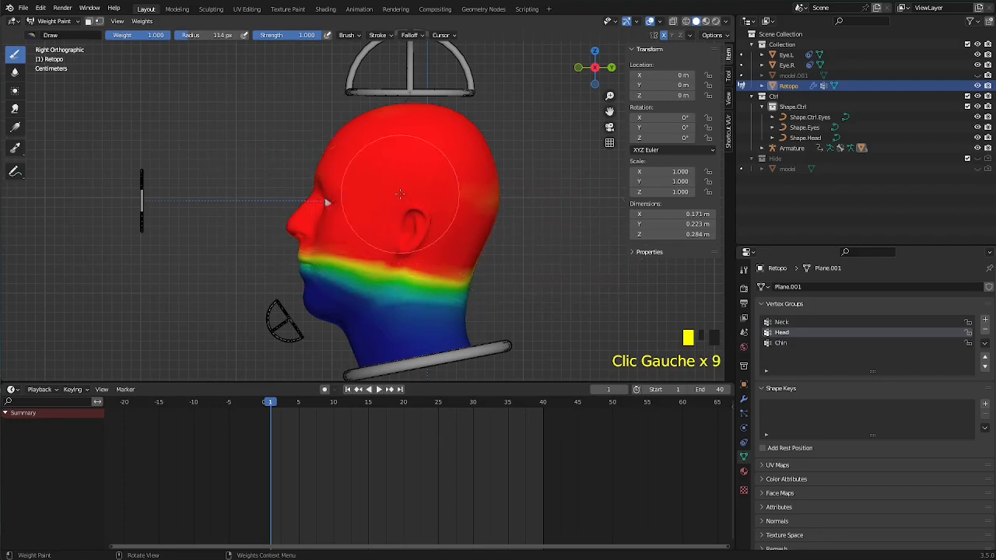
# Step: Fill the remaining weak spots around the eyes, forehead and nose with full Head weight
pyautogui.moveTo(373, 217); pyautogui.dragTo(467, 190, button='middle')
pyautogui.scroll(3, 373, 204)
pyautogui.click(338, 200)
pyautogui.click(338, 201)
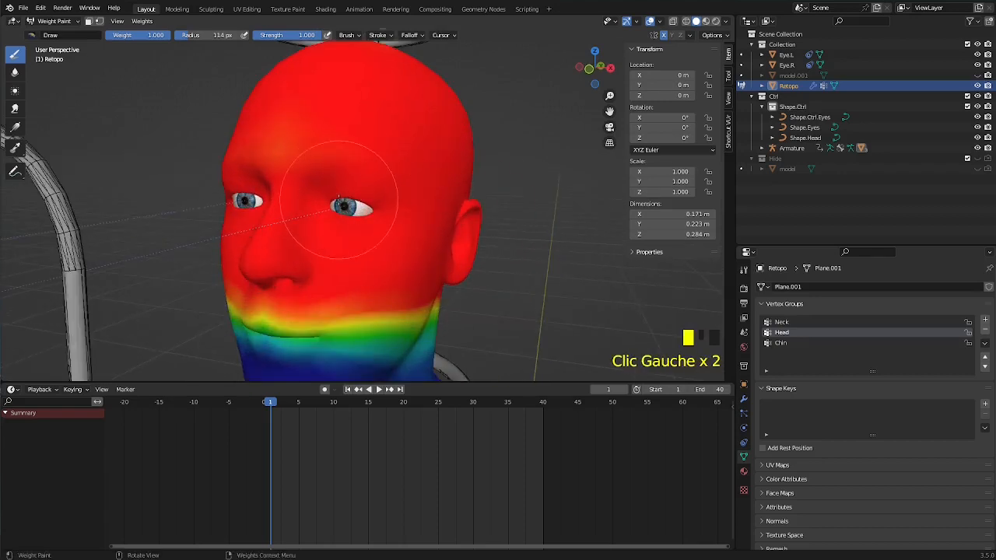
pyautogui.click(285, 185)
pyautogui.moveTo(338, 201)
pyautogui.mouseDown(button='middle')
pyautogui.moveTo(342, 148)
pyautogui.moveTo(403, 154)
pyautogui.mouseUp(button='middle')
pyautogui.scroll(3, 342, 148)
pyautogui.moveTo(345, 129)
pyautogui.mouseDown()
pyautogui.moveTo(366, 131)
pyautogui.moveTo(363, 152)
pyautogui.mouseUp()
pyautogui.moveTo(362, 152); pyautogui.dragTo(327, 179, button='middle')
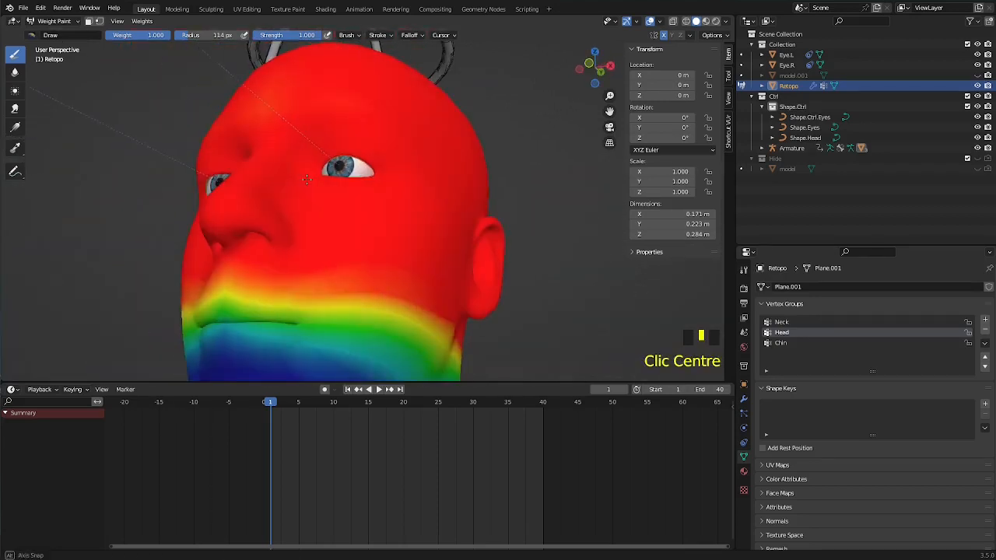
# Step: Extend full Head weight across the upper lip and along the cheek
pyautogui.moveTo(197, 302)
pyautogui.mouseDown()
pyautogui.moveTo(241, 288)
pyautogui.moveTo(300, 296)
pyautogui.mouseUp()
pyautogui.moveTo(203, 302)
pyautogui.mouseDown()
pyautogui.moveTo(318, 297)
pyautogui.moveTo(392, 280)
pyautogui.mouseUp()
pyautogui.moveTo(314, 283); pyautogui.dragTo(420, 289)
pyautogui.moveTo(343, 300)
pyautogui.mouseDown()
pyautogui.moveTo(424, 296)
pyautogui.moveTo(411, 300)
pyautogui.mouseUp()
# Step: Paint full Head weight on the lower cheek and the jaw area below the ear
pyautogui.moveTo(411, 300); pyautogui.dragTo(375, 294, button='middle')
pyautogui.click(375, 299)
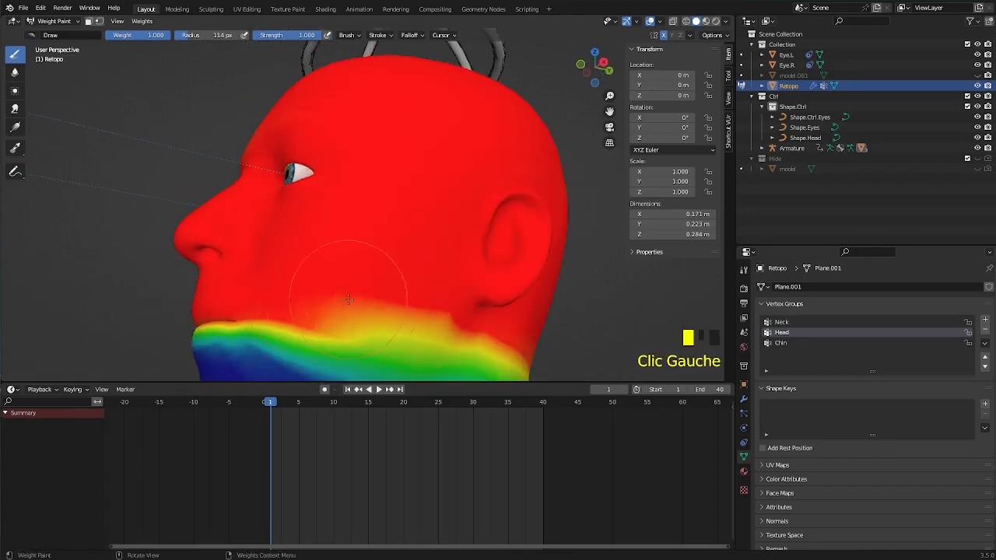
pyautogui.click(375, 301)
pyautogui.click(436, 315)
pyautogui.click(416, 307)
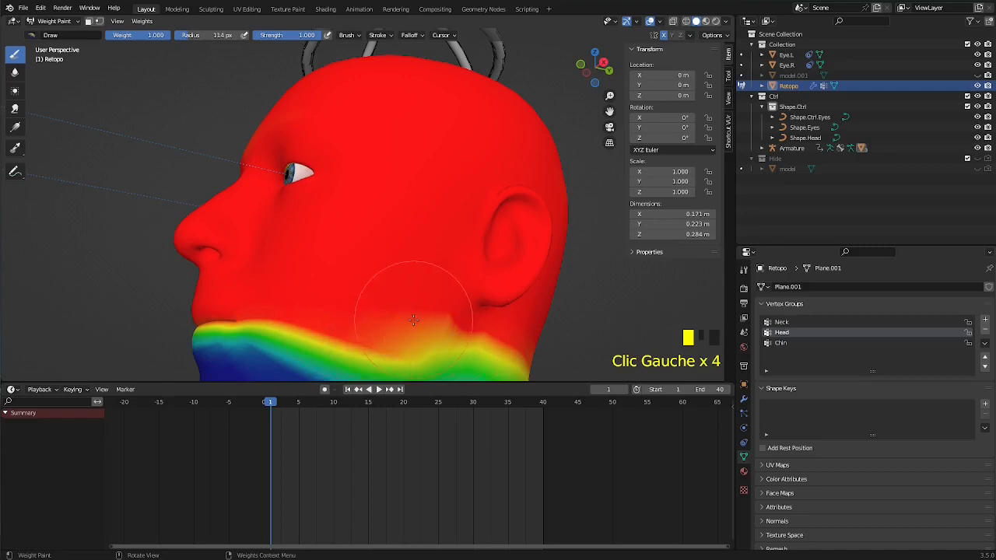
pyautogui.scroll(-2, 400, 300)
pyautogui.moveTo(400, 301); pyautogui.dragTo(369, 298, button='middle')
pyautogui.moveTo(374, 300); pyautogui.dragTo(495, 309)
pyautogui.moveTo(511, 291)
pyautogui.mouseDown(button='middle')
pyautogui.moveTo(474, 291)
pyautogui.moveTo(504, 294)
pyautogui.mouseUp(button='middle')
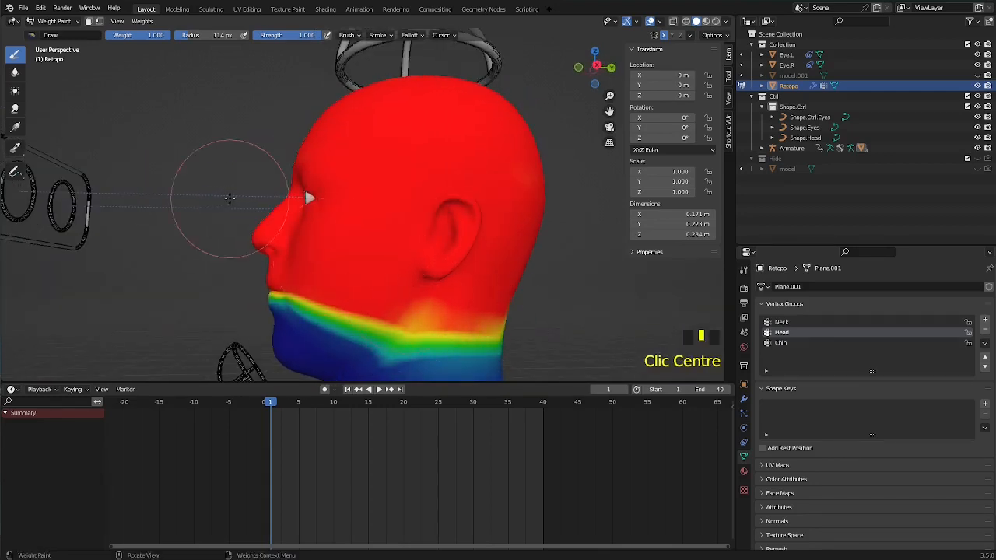
# Step: Set the brush weight to 0.000 and remove Head influence from the neck and the area below the jaw
pyautogui.moveTo(162, 39); pyautogui.dragTo(107, 39)
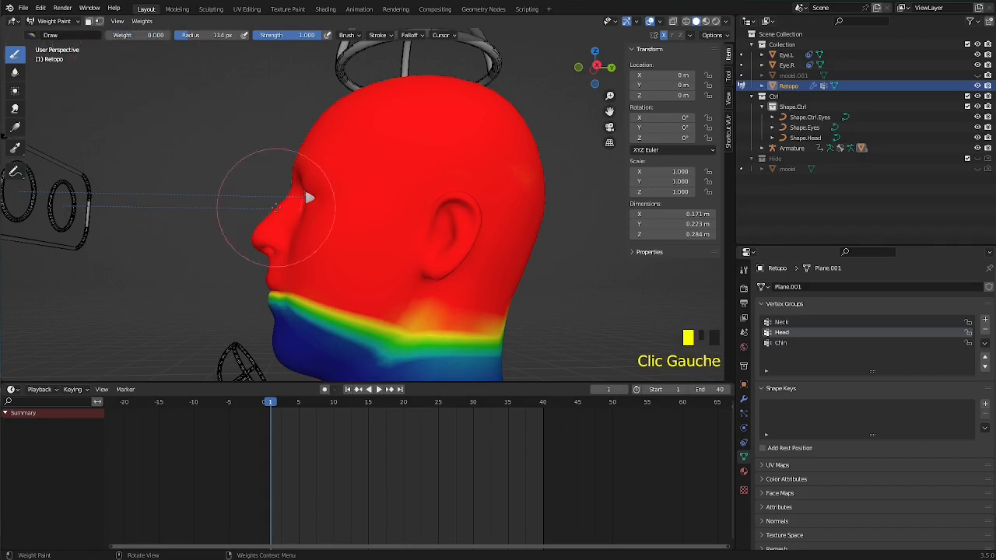
pyautogui.scroll(-3, 381, 257)
pyautogui.moveTo(481, 305); pyautogui.dragTo(465, 318, button='middle')
pyautogui.moveTo(465, 319); pyautogui.dragTo(368, 321)
pyautogui.moveTo(446, 294); pyautogui.dragTo(362, 310)
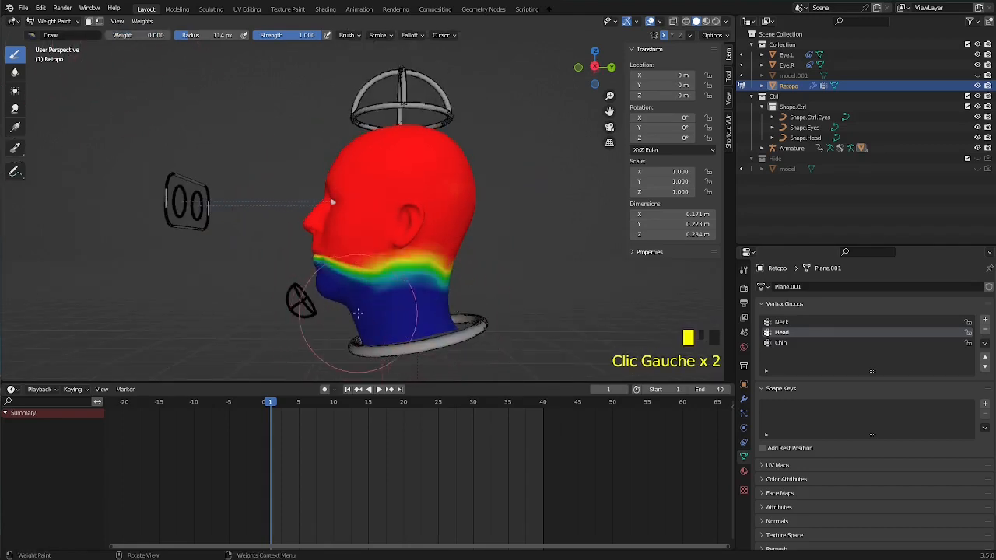
pyautogui.moveTo(472, 304)
pyautogui.mouseDown()
pyautogui.moveTo(369, 321)
pyautogui.moveTo(328, 311)
pyautogui.mouseUp()
# Step: Switch the head mesh to Edit Mode with the mouth area in close view
pyautogui.moveTo(328, 311); pyautogui.dragTo(342, 337, button='middle')
pyautogui.scroll(3, 381, 312)
pyautogui.scroll(3, 342, 336)
pyautogui.scroll(-4, 342, 336)
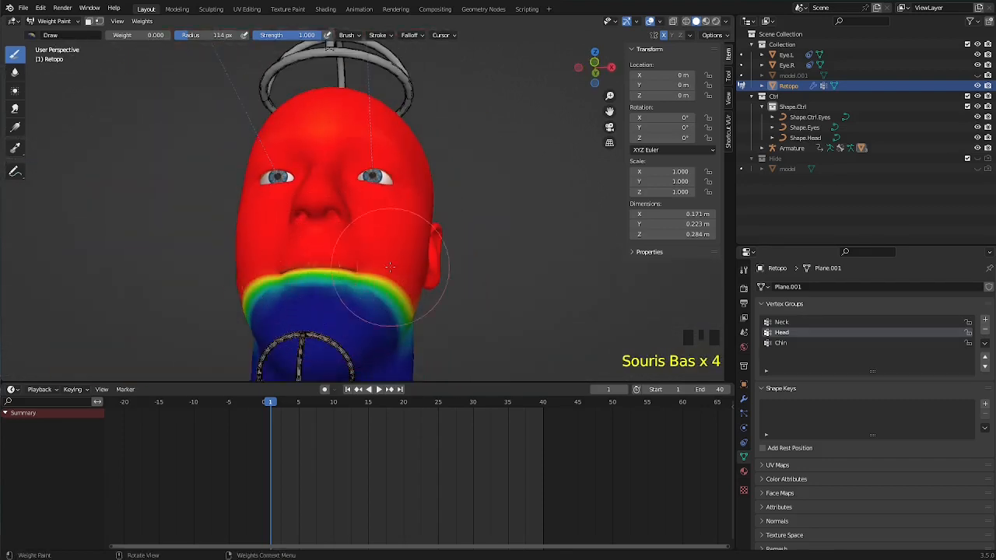
pyautogui.click(50, 21)
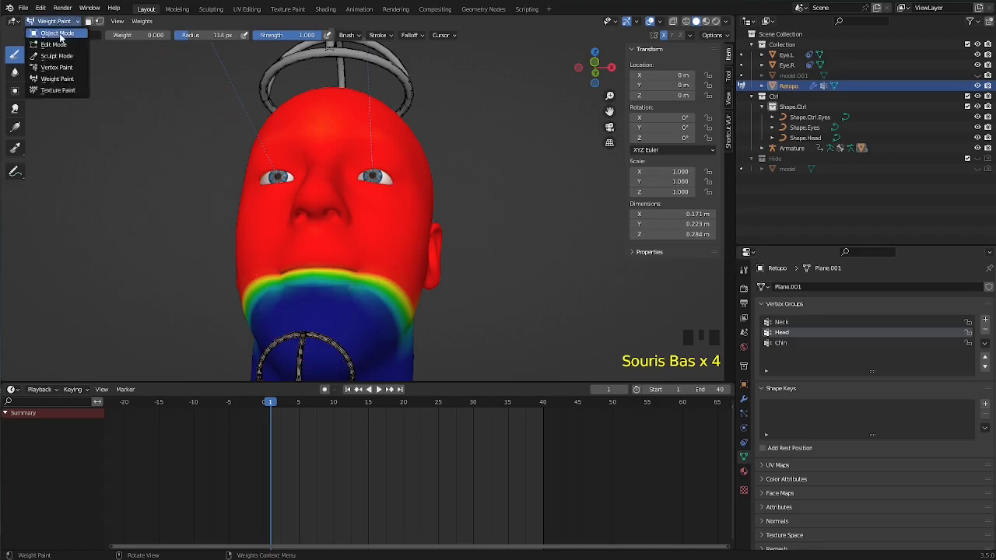
pyautogui.click(47, 42)
pyautogui.scroll(2, 311, 280)
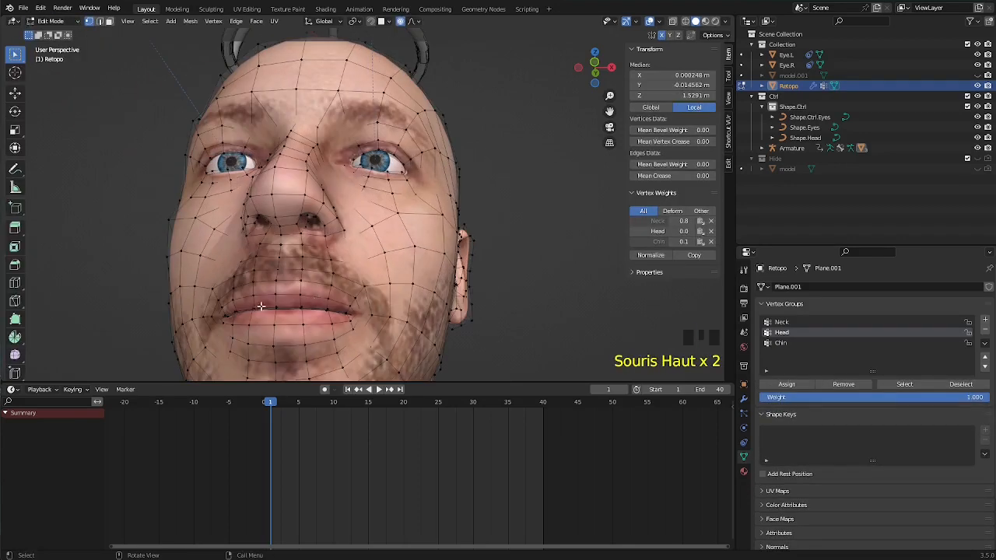
# Step: Switch to face selection, select the face loop around the lips and turn on X-ray
pyautogui.press('3')
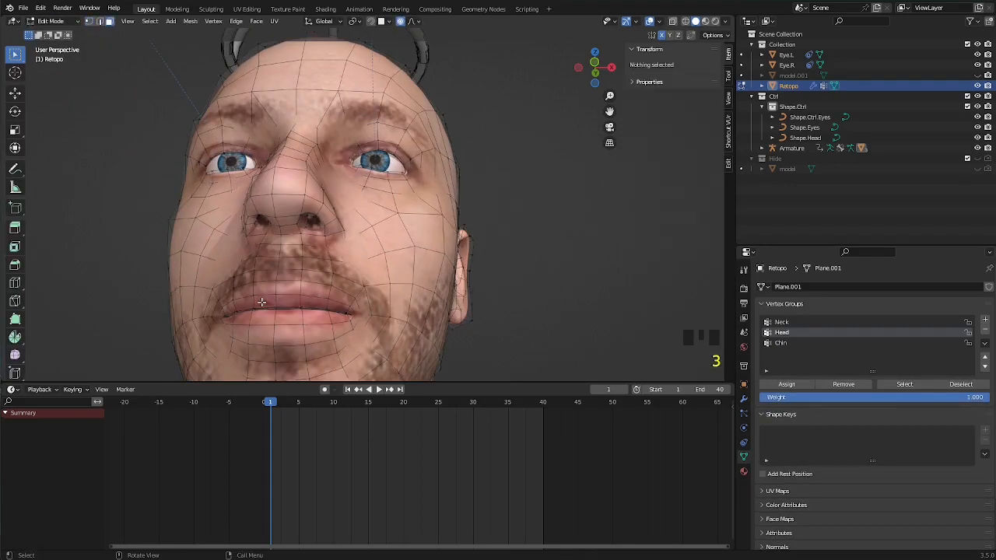
pyautogui.keyDown('alt'); pyautogui.click(256, 298); pyautogui.keyUp('alt')
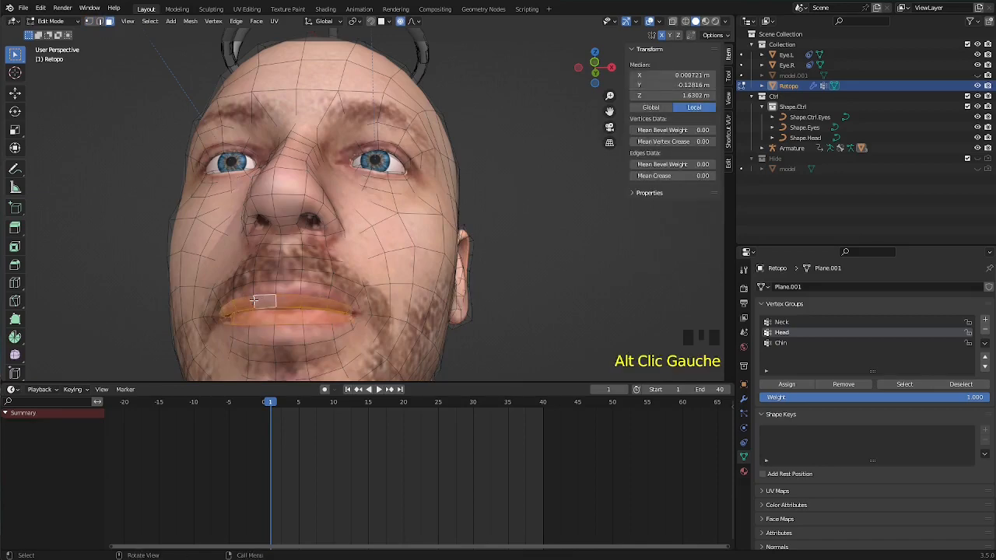
pyautogui.moveTo(227, 309); pyautogui.dragTo(269, 302, button='middle')
pyautogui.scroll(2, 274, 298)
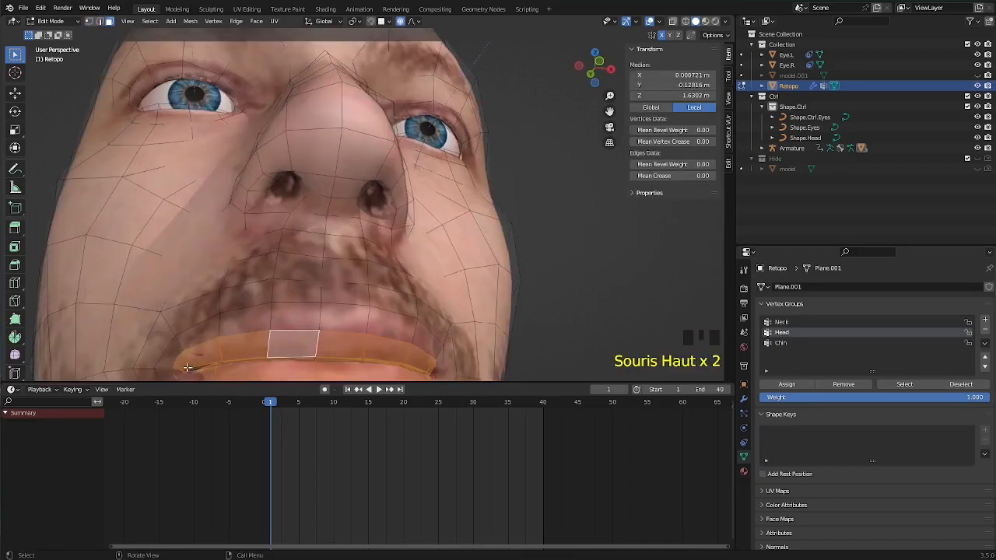
pyautogui.scroll(-2, 240, 349)
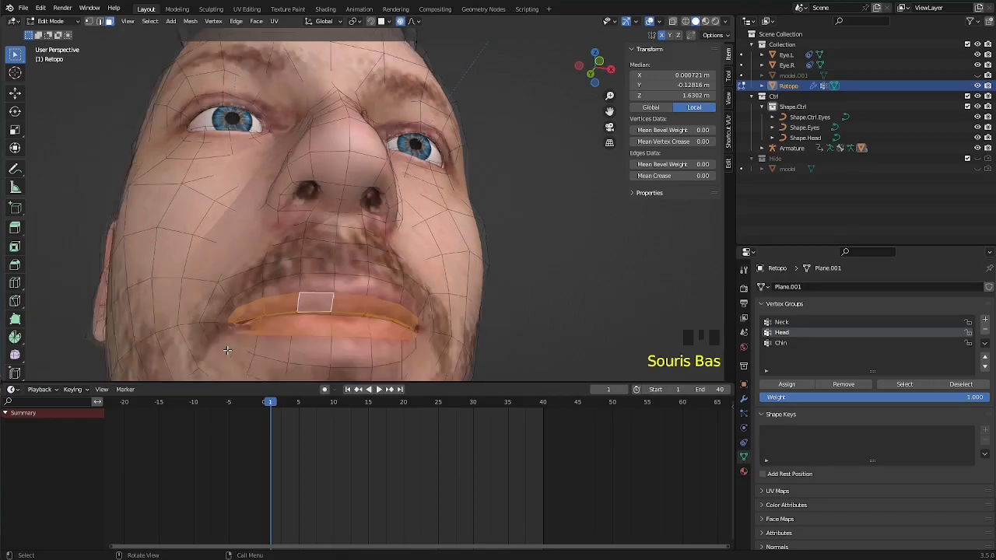
pyautogui.hotkey('alt', 'z')
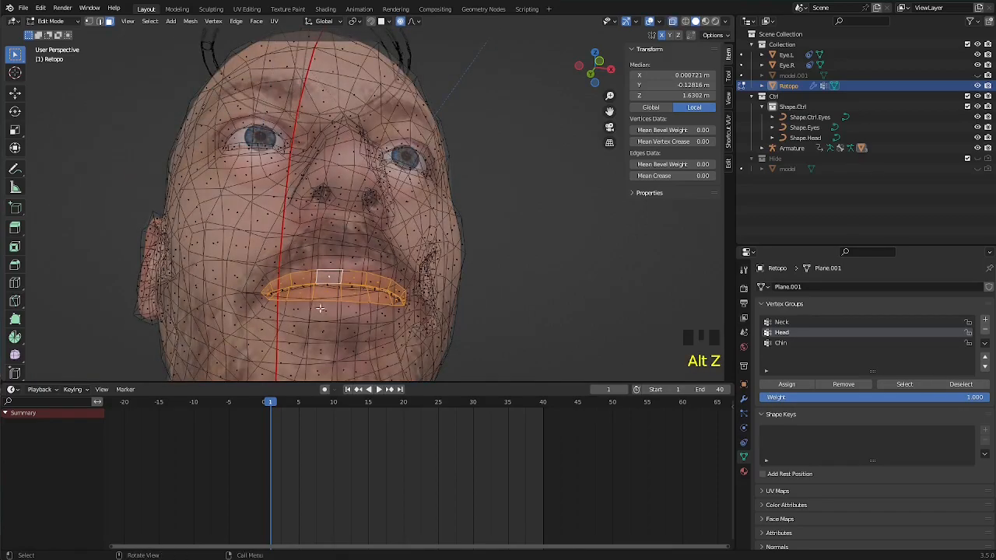
pyautogui.moveTo(302, 301); pyautogui.dragTo(349, 274, button='middle')
pyautogui.scroll(2, 298, 249)
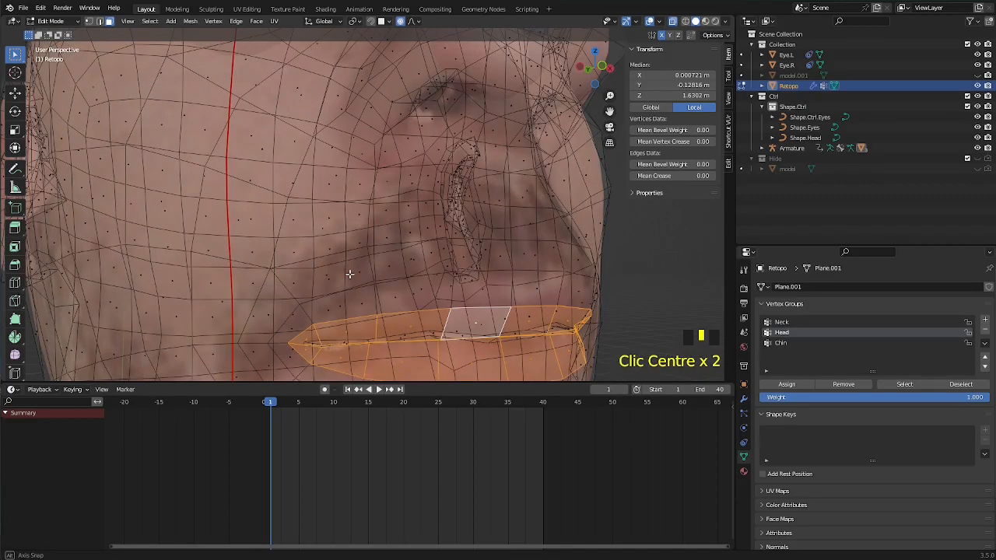
# Step: Try to select the inner lip faces from one mouth corner to the other and grow the selection by one step
pyautogui.click(343, 342)
pyautogui.scroll(-1, 377, 350)
pyautogui.moveTo(369, 331); pyautogui.dragTo(334, 274, button='middle')
pyautogui.scroll(2, 327, 273)
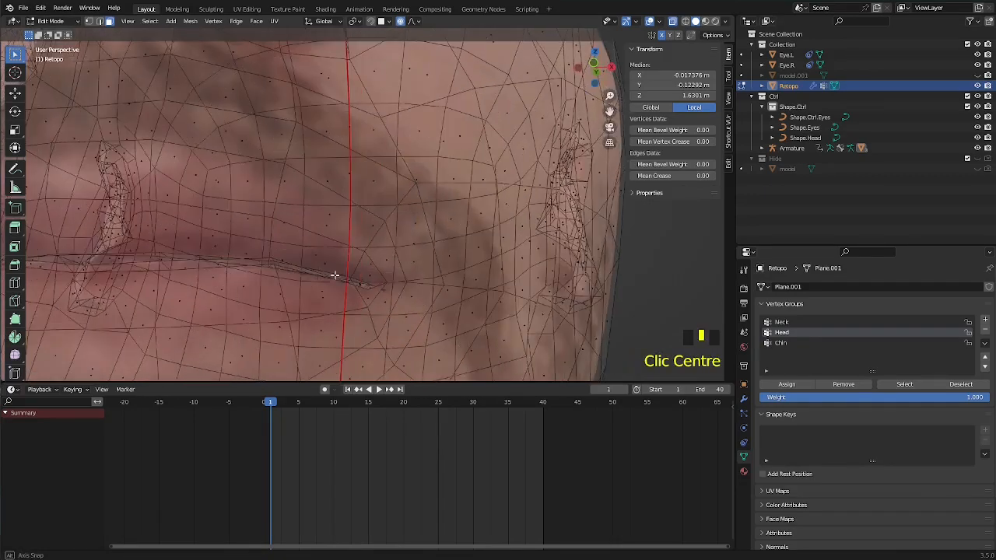
pyautogui.keyDown('ctrl'); pyautogui.click(342, 277); pyautogui.keyUp('ctrl')
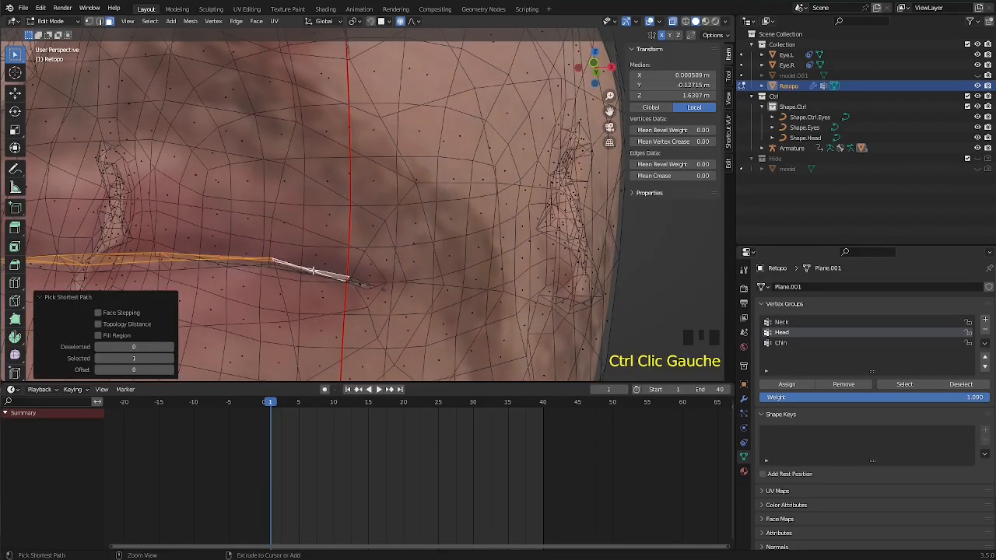
pyautogui.scroll(-2, 343, 277)
pyautogui.moveTo(342, 277); pyautogui.dragTo(403, 251, button='middle')
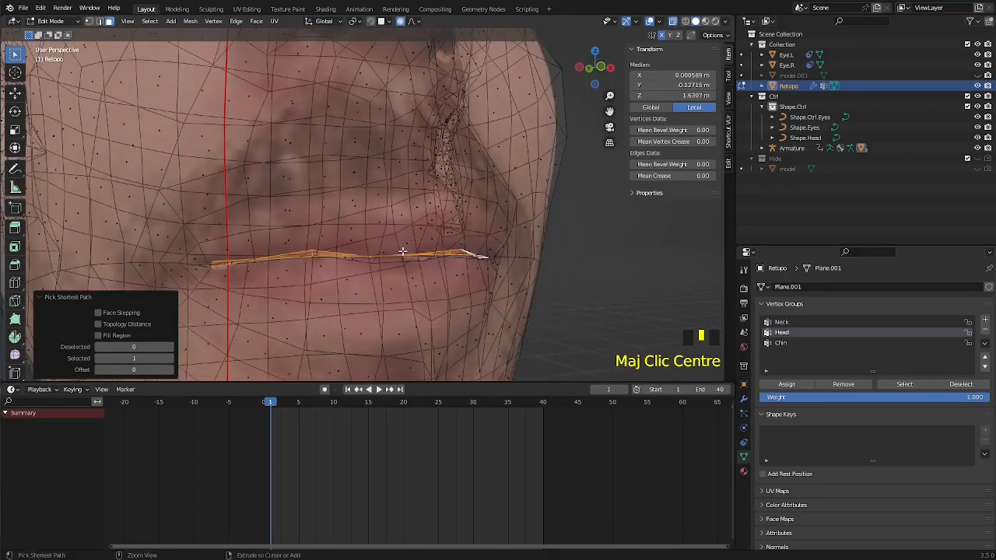
pyautogui.press('ctrl+KP_Add')
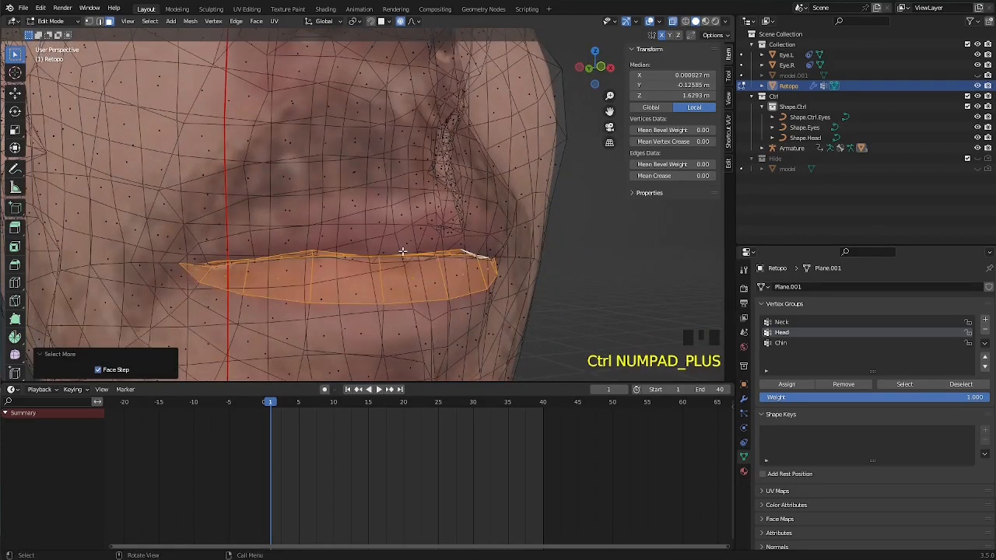
pyautogui.scroll(3, 402, 250)
pyautogui.moveTo(257, 256); pyautogui.dragTo(254, 242, button='middle')
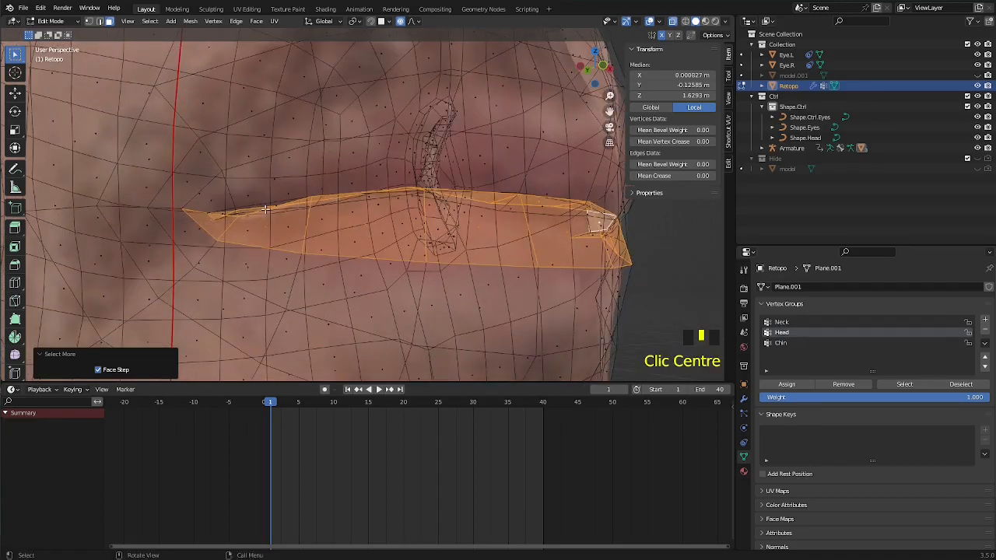
# Step: Try to select a path of inner lip faces near the mouth corner, working from inside the mouth
pyautogui.click(273, 210)
pyautogui.moveTo(273, 210); pyautogui.dragTo(497, 219, button='middle')
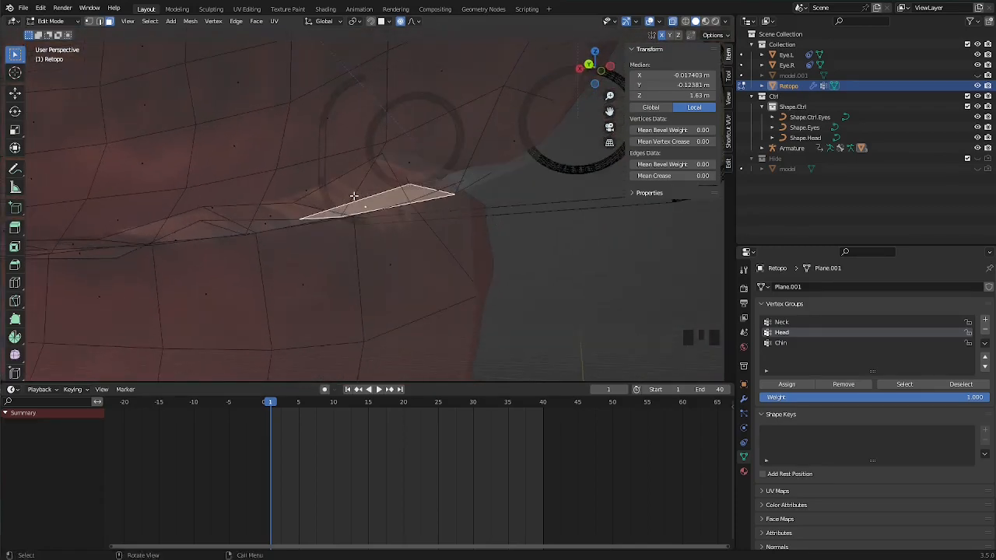
pyautogui.moveTo(355, 196); pyautogui.dragTo(393, 196, button='middle')
pyautogui.scroll(-5, 285, 223)
pyautogui.keyDown('shift'); pyautogui.moveTo(285, 222); pyautogui.dragTo(373, 203, button='middle'); pyautogui.keyUp('shift')
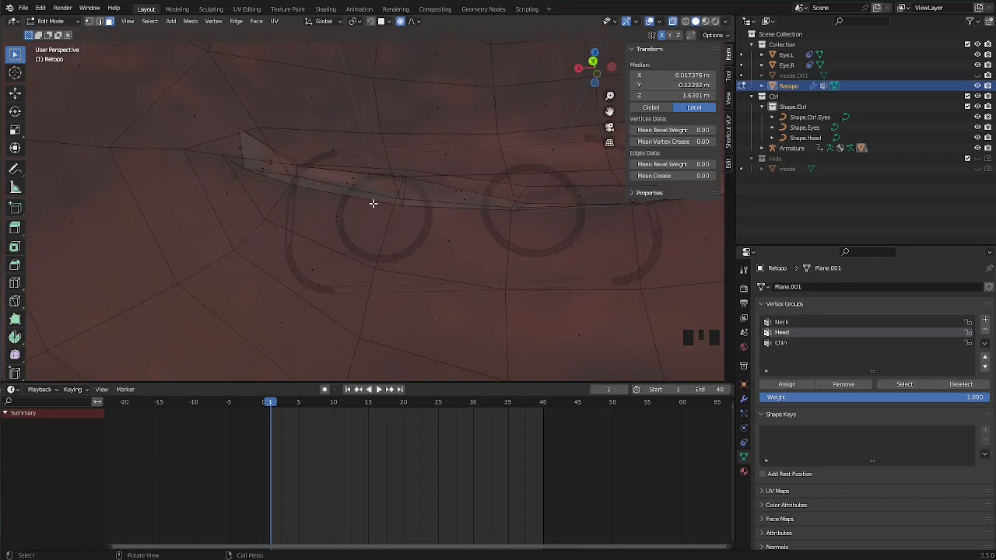
pyautogui.keyDown('ctrl'); pyautogui.click(272, 158); pyautogui.keyUp('ctrl')
pyautogui.moveTo(271, 158); pyautogui.dragTo(368, 233, button='middle')
pyautogui.scroll(-2, 415, 231)
# Step: Select the row of lower lip faces between the two mouth corners and grow the selection by one step
pyautogui.click(405, 225)
pyautogui.scroll(-2, 411, 227)
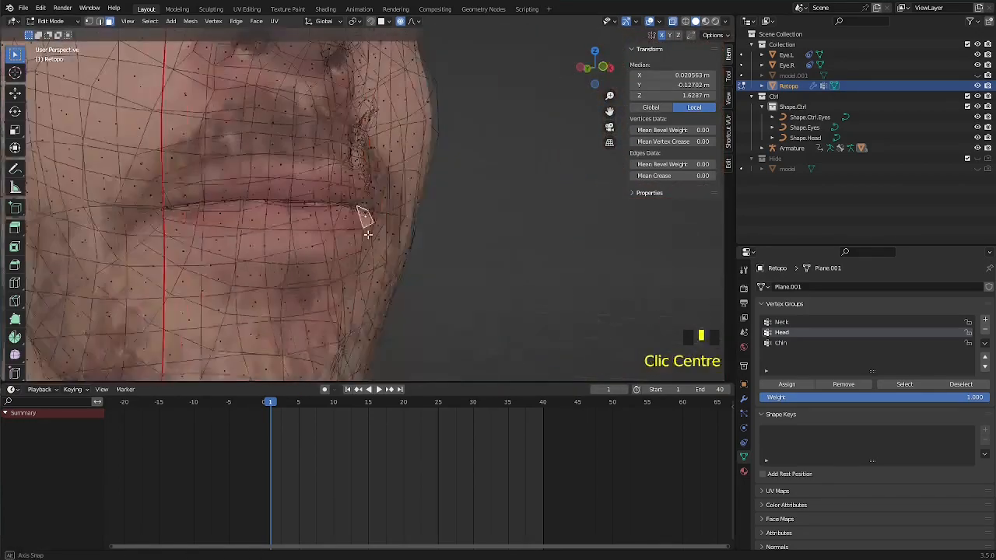
pyautogui.keyDown('ctrl'); pyautogui.click(182, 216); pyautogui.keyUp('ctrl')
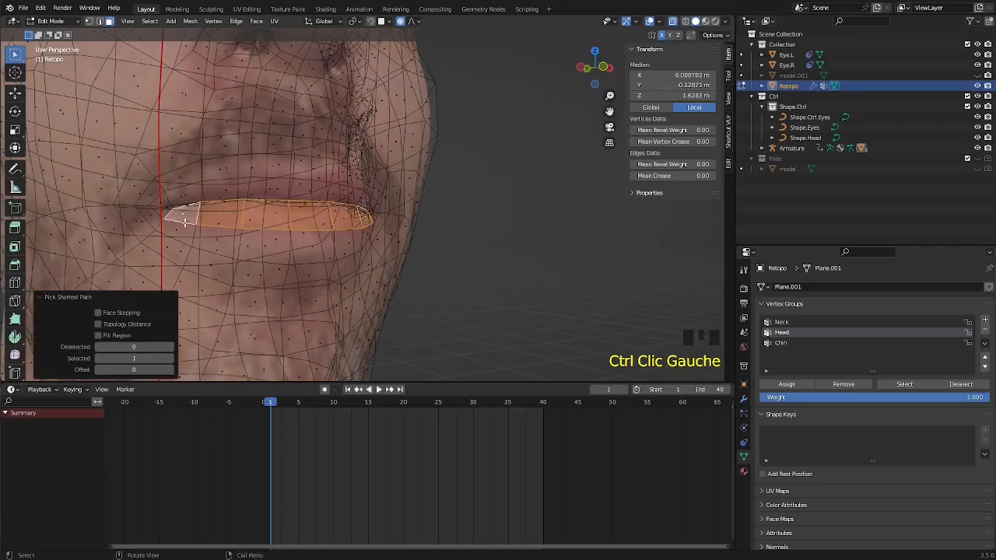
pyautogui.press('ctrl+KP_Add')
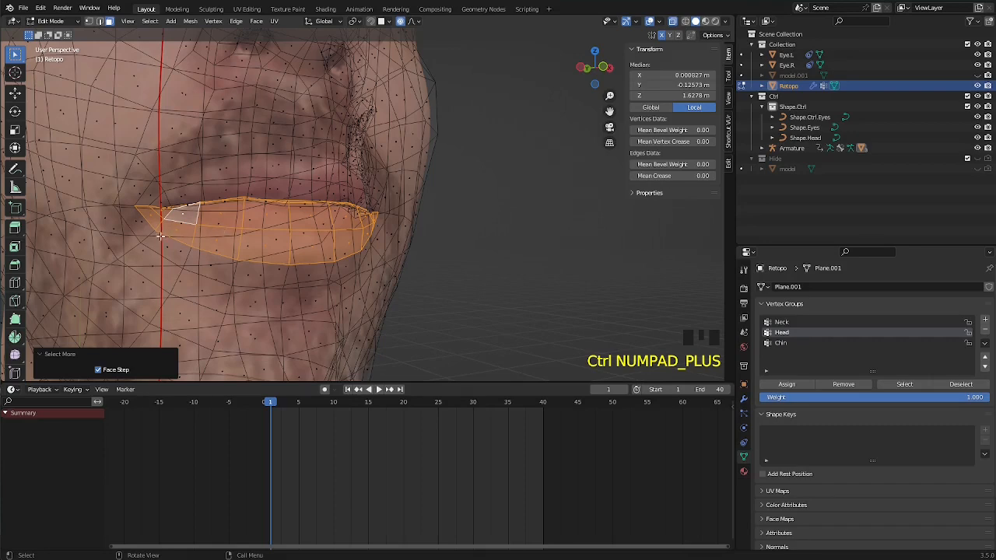
# Step: Turn off X-ray and add the face row running below the lower lip between the mouth corners to the selection
pyautogui.moveTo(166, 227)
pyautogui.mouseDown(button='middle')
pyautogui.moveTo(142, 215)
pyautogui.moveTo(185, 225)
pyautogui.mouseUp(button='middle')
pyautogui.hotkey('alt', 'z')
pyautogui.keyDown('shift'); pyautogui.click(129, 218); pyautogui.keyUp('shift')
pyautogui.keyDown('ctrl'); pyautogui.click(309, 274); pyautogui.keyUp('ctrl')
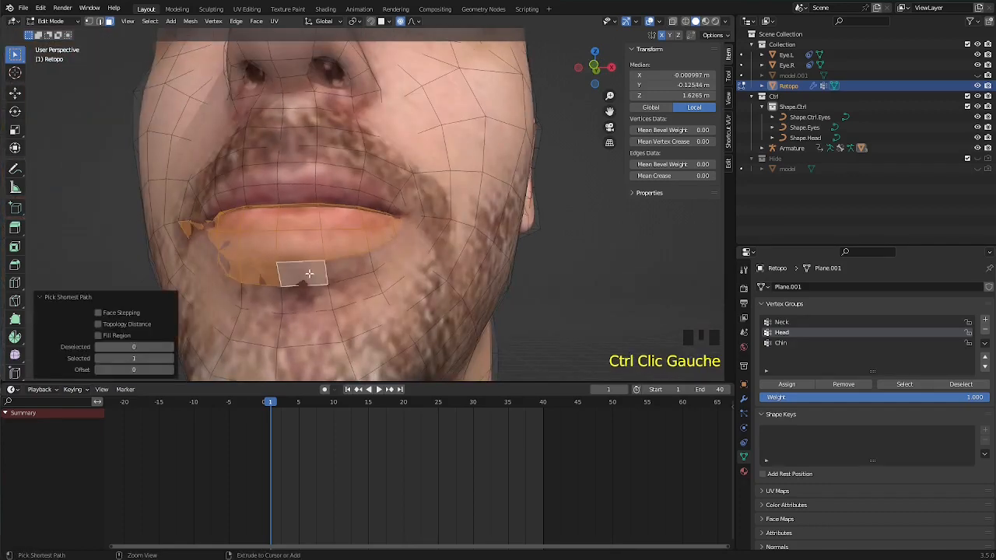
pyautogui.moveTo(309, 274); pyautogui.dragTo(422, 231, button='middle')
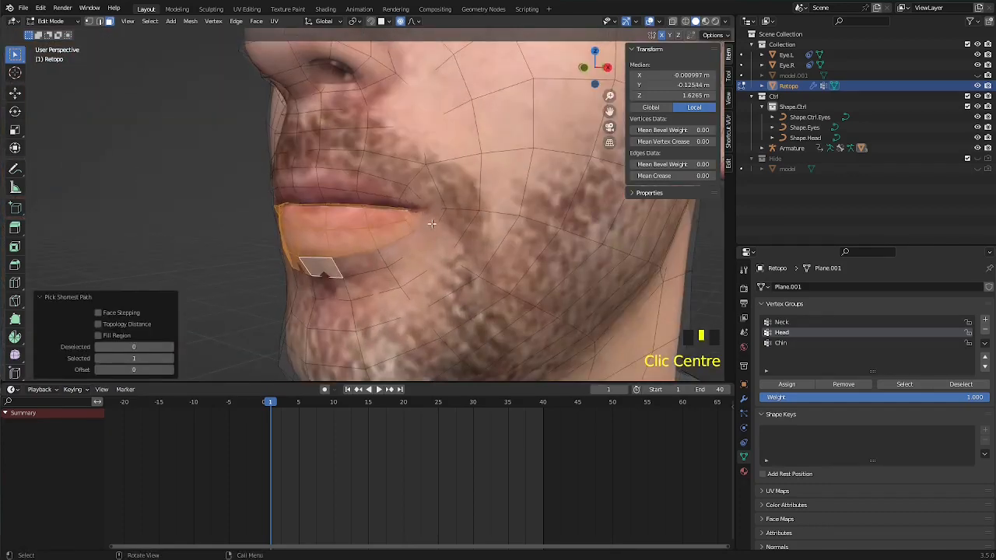
pyautogui.keyDown('ctrl'); pyautogui.click(385, 260); pyautogui.keyUp('ctrl')
pyautogui.moveTo(385, 260); pyautogui.dragTo(375, 256, button='middle')
pyautogui.scroll(-3, 366, 255)
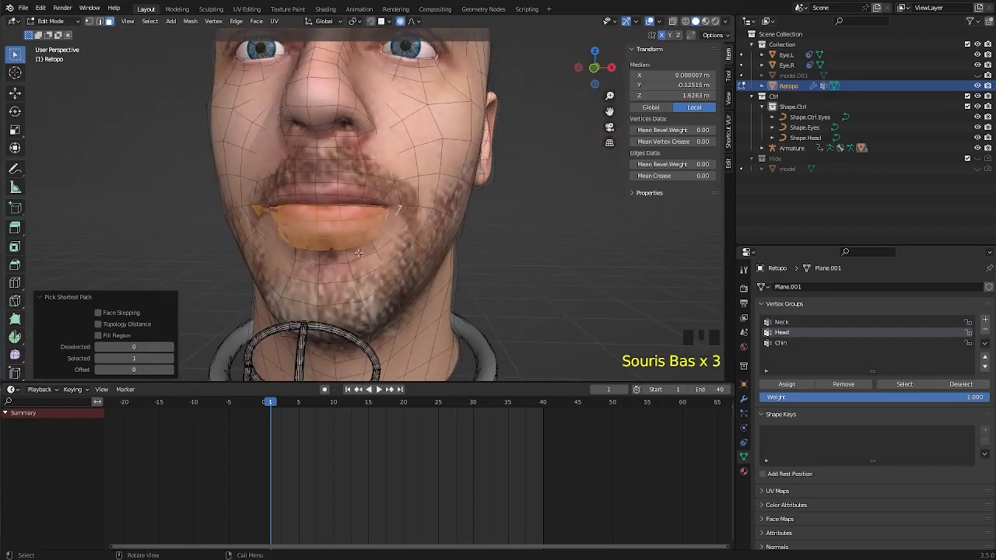
# Step: Invert the face selection and switch the head mesh to Weight Paint mode
pyautogui.hotkey('ctrl', 'i')
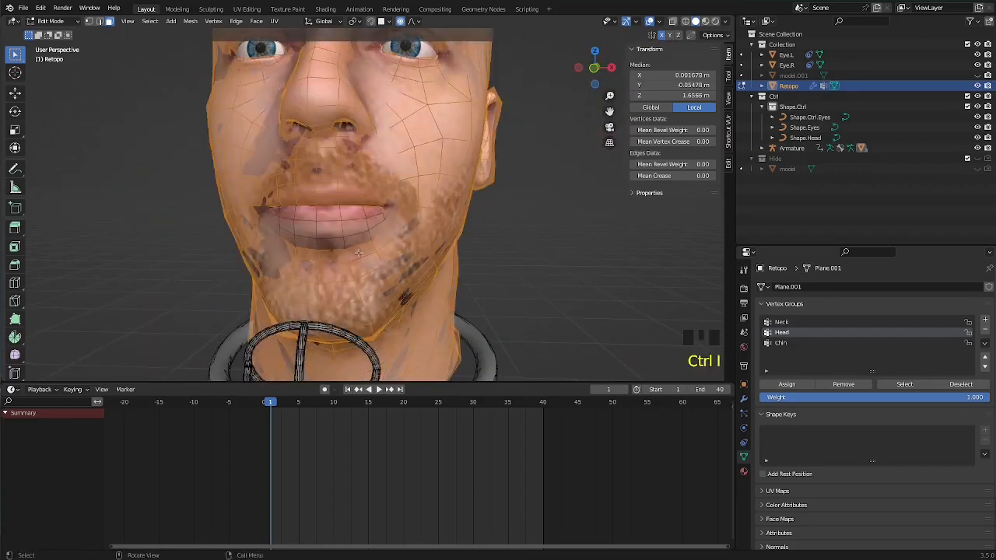
pyautogui.moveTo(359, 253)
pyautogui.mouseDown(button='middle')
pyautogui.moveTo(423, 241)
pyautogui.moveTo(368, 248)
pyautogui.mouseUp(button='middle')
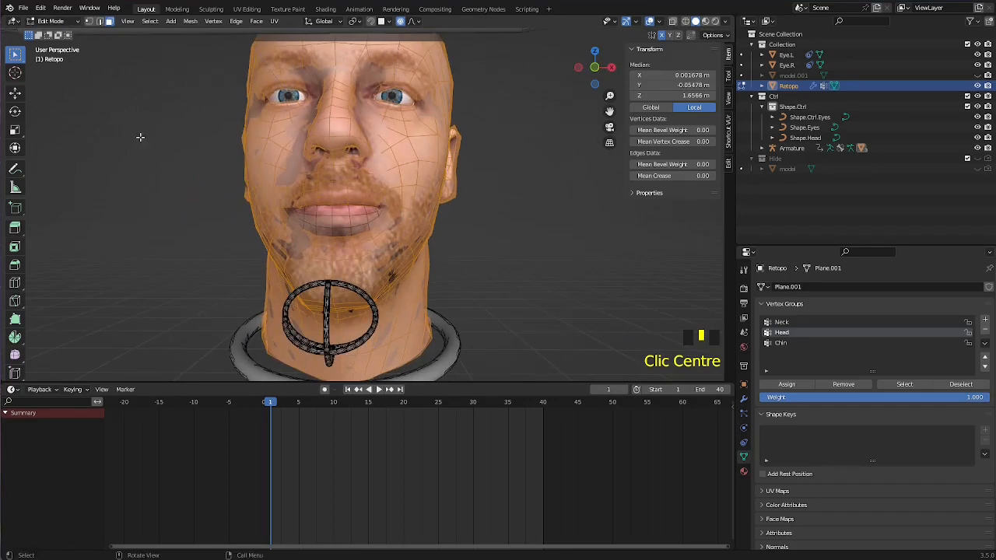
pyautogui.press('Tab')
pyautogui.press('Tab')
pyautogui.click(53, 21)
pyautogui.click(57, 79)
pyautogui.press('Tab')
pyautogui.press('Tab')
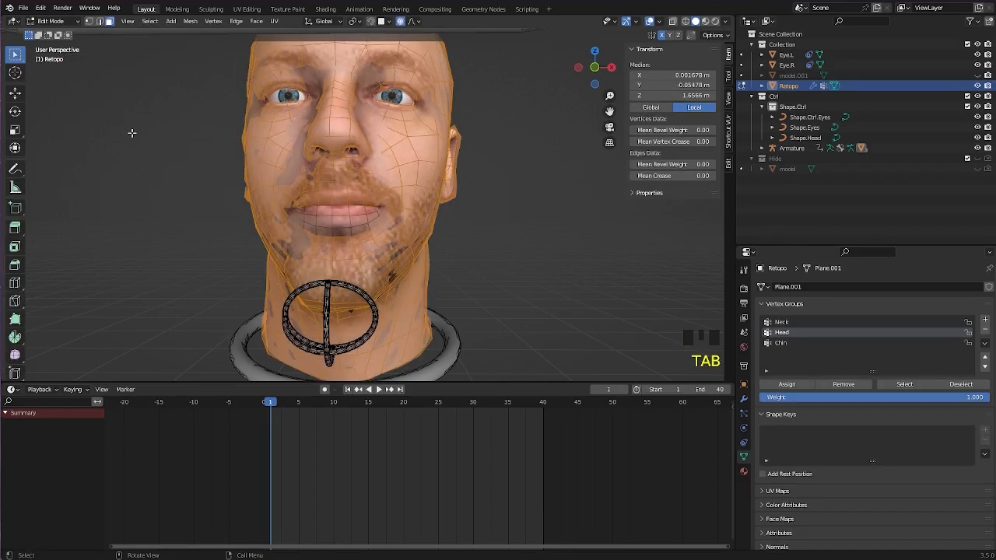
pyautogui.press('Tab')
pyautogui.scroll(2, 342, 257)
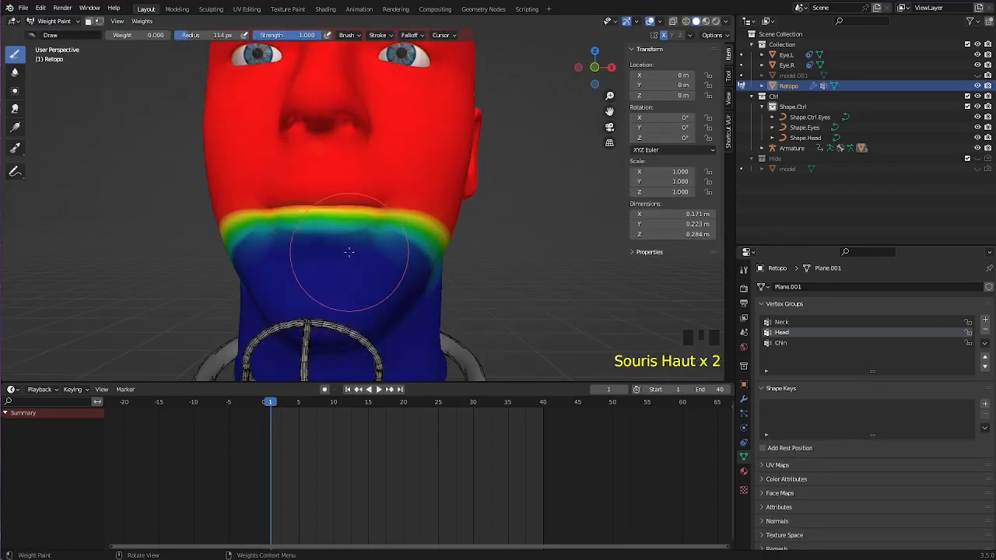
# Step: Enable the face paint mask and display the weights of the Chin vertex group
pyautogui.click(88, 21)
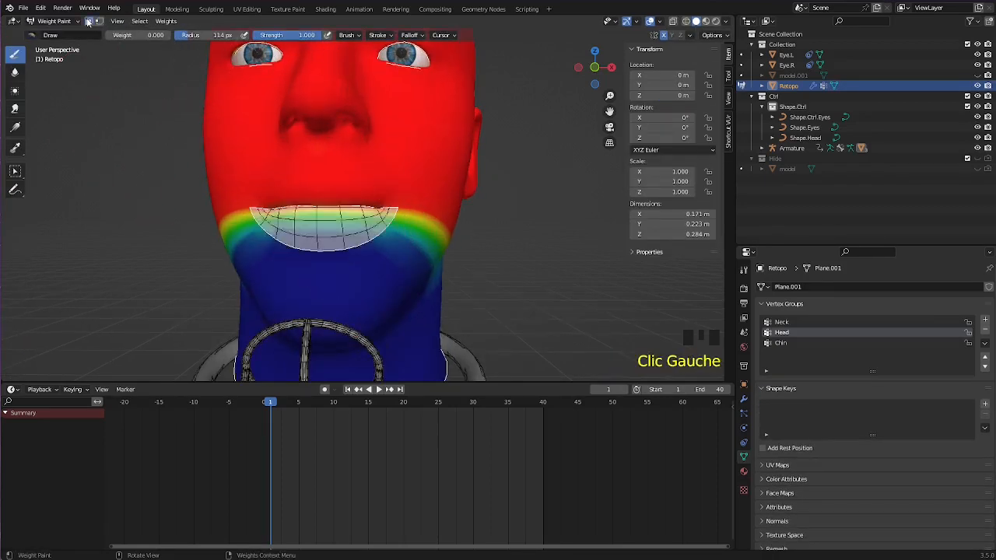
pyautogui.scroll(1, 265, 187)
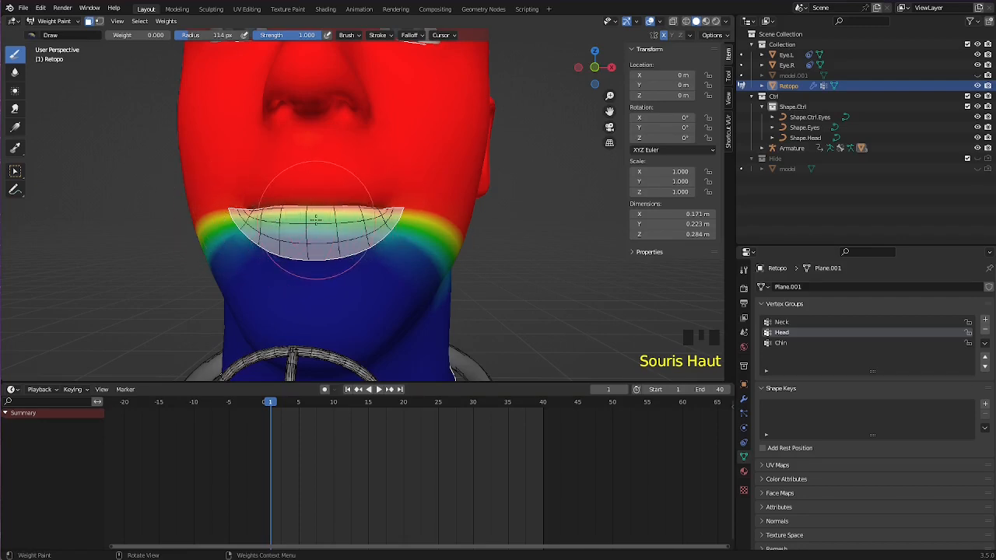
pyautogui.moveTo(249, 209); pyautogui.dragTo(348, 249, button='middle')
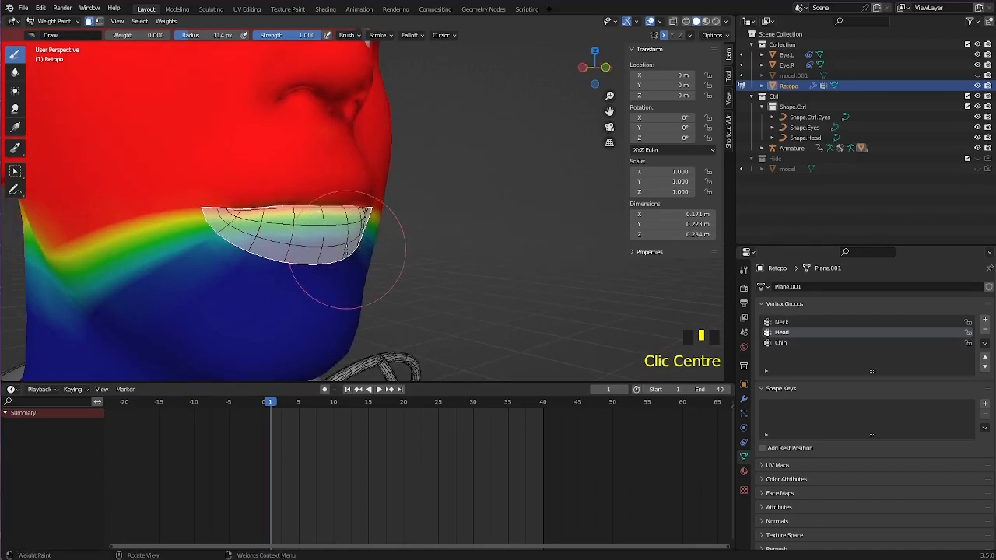
pyautogui.click(783, 343)
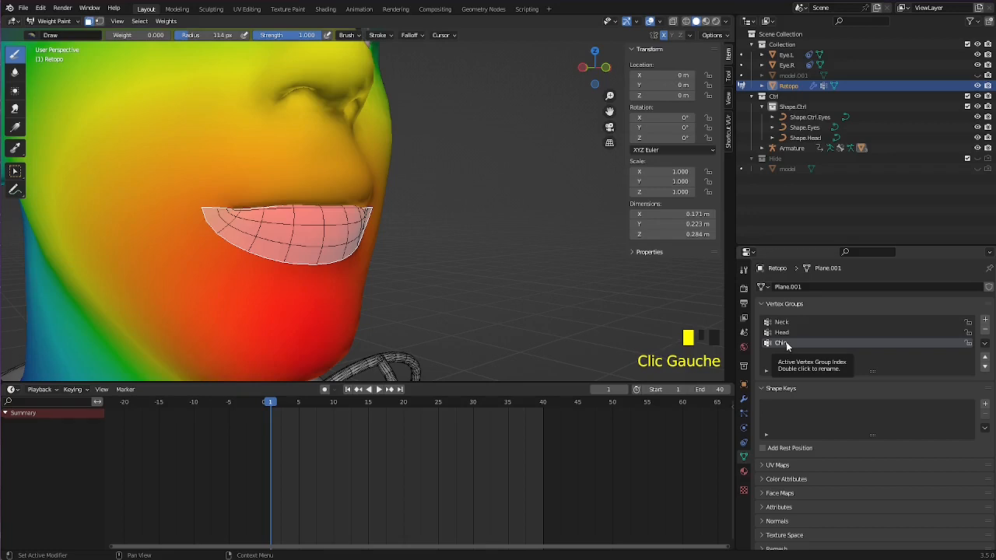
pyautogui.scroll(-4, 400, 301)
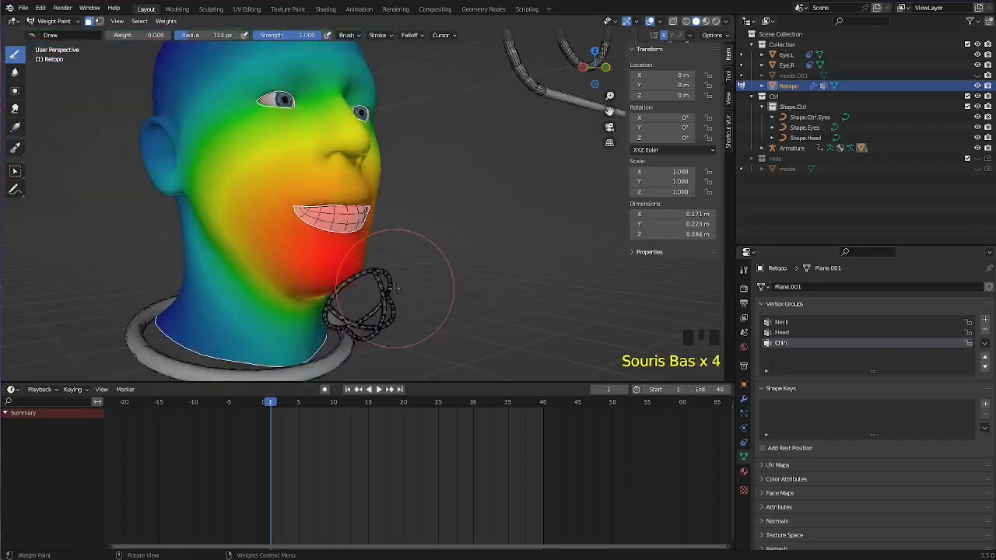
pyautogui.moveTo(400, 300); pyautogui.dragTo(299, 205, button='middle')
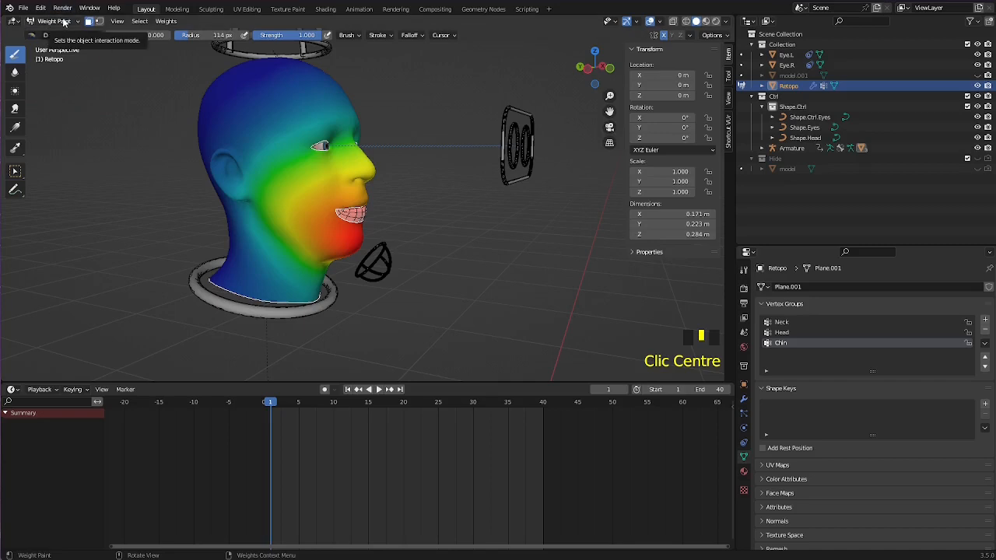
# Step: Invert the face selection in Edit Mode so the paint mask leaves only the lower lip editable, and return to Weight Paint mode
pyautogui.press('Tab')
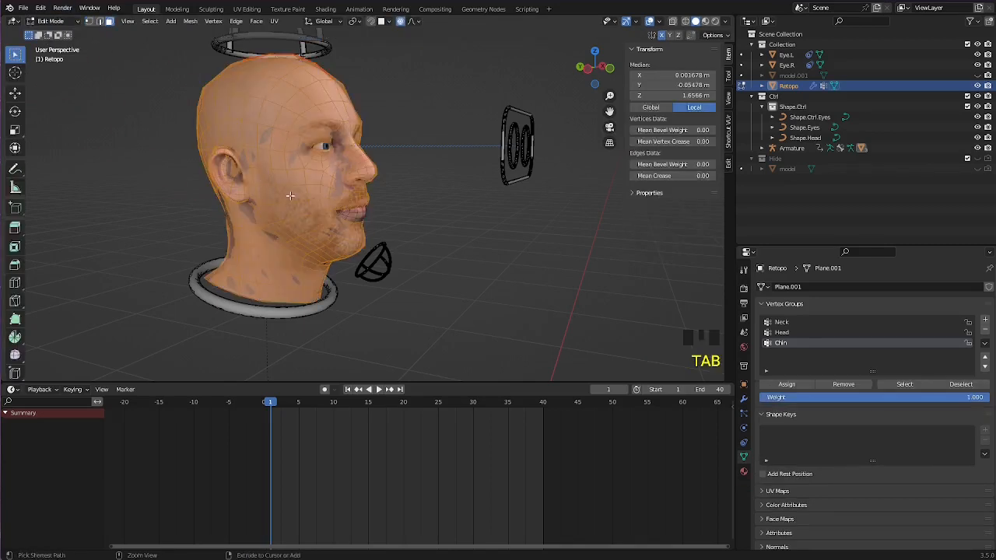
pyautogui.hotkey('ctrl', 'i')
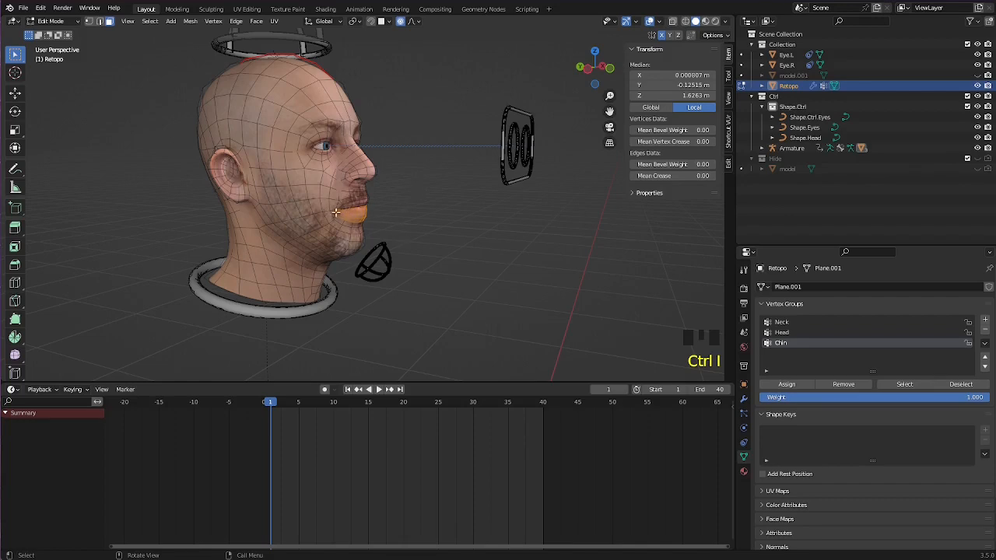
pyautogui.press('Tab')
# Step: Activate the Head vertex group and paint the masked lower lip faces with weight 0.000
pyautogui.moveTo(391, 223)
pyautogui.mouseDown(button='middle')
pyautogui.moveTo(372, 219)
pyautogui.moveTo(391, 204)
pyautogui.mouseUp(button='middle')
pyautogui.scroll(7, 373, 218)
pyautogui.click(790, 333)
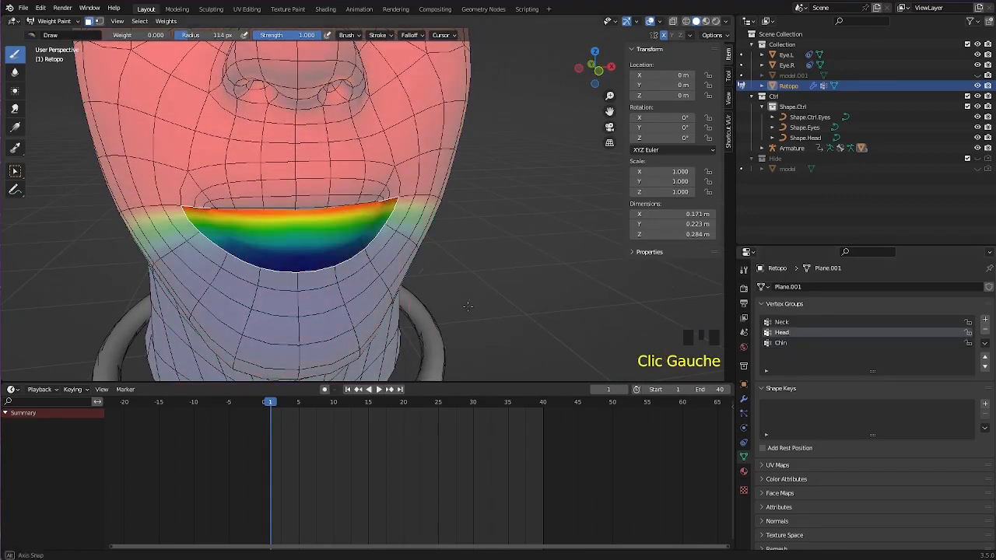
pyautogui.moveTo(467, 306); pyautogui.dragTo(208, 160, button='middle')
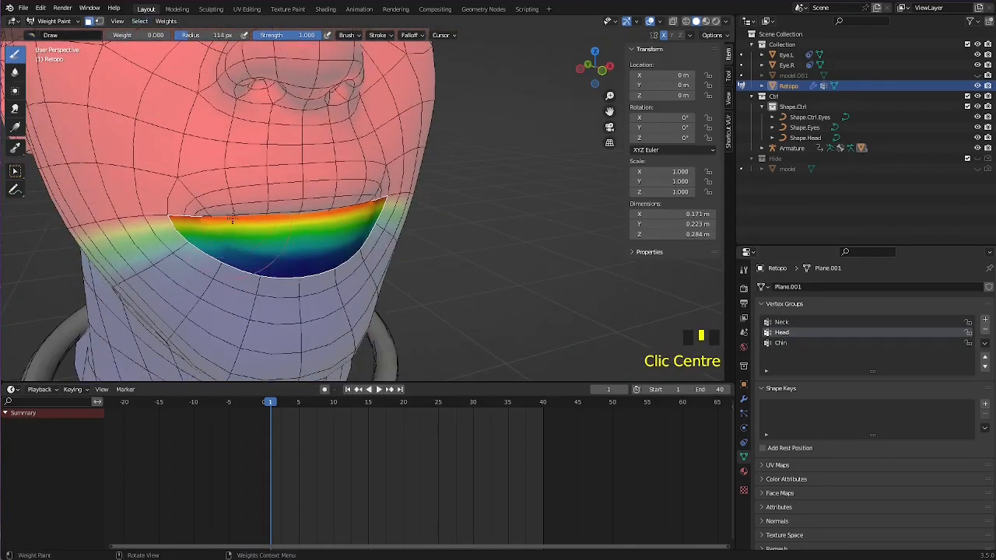
pyautogui.moveTo(184, 221); pyautogui.dragTo(327, 226)
pyautogui.moveTo(257, 249); pyautogui.dragTo(355, 212)
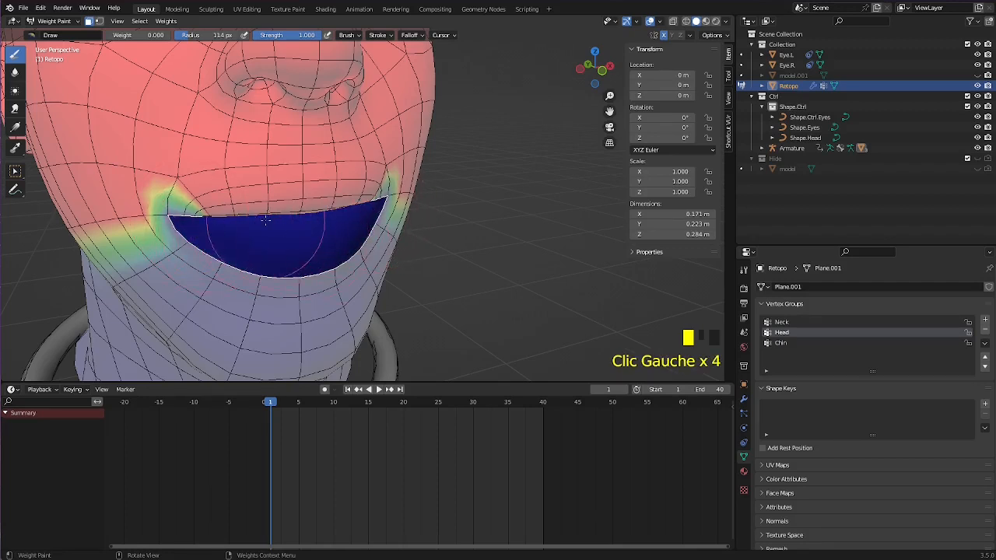
# Step: Disable the face paint mask and blur the Head group's weights around the corner of the mouth
pyautogui.click(90, 22)
pyautogui.scroll(-1, 267, 167)
pyautogui.moveTo(267, 166); pyautogui.dragTo(266, 175, button='middle')
pyautogui.scroll(2, 274, 166)
pyautogui.click(17, 75)
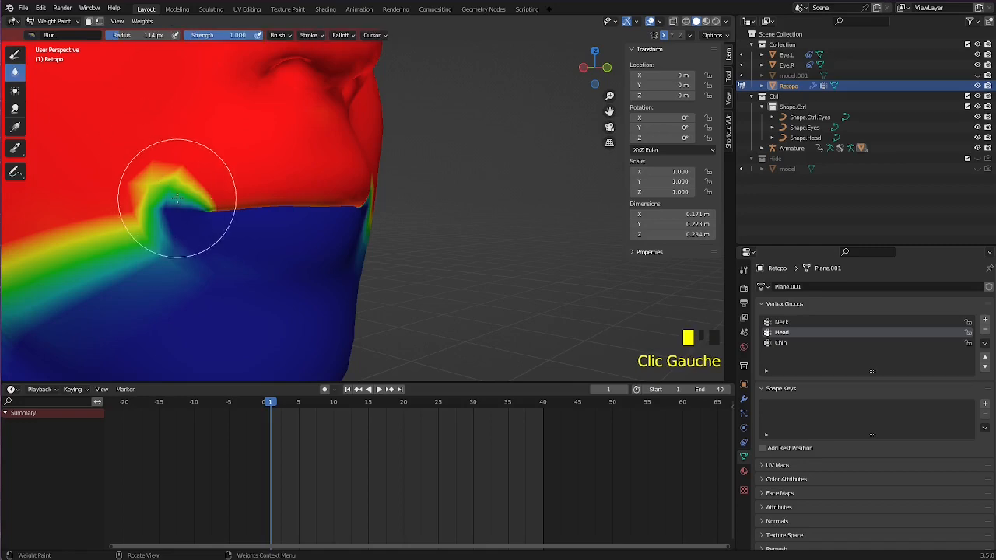
pyautogui.click(164, 200)
pyautogui.click(145, 216)
pyautogui.click(115, 212)
pyautogui.click(92, 236)
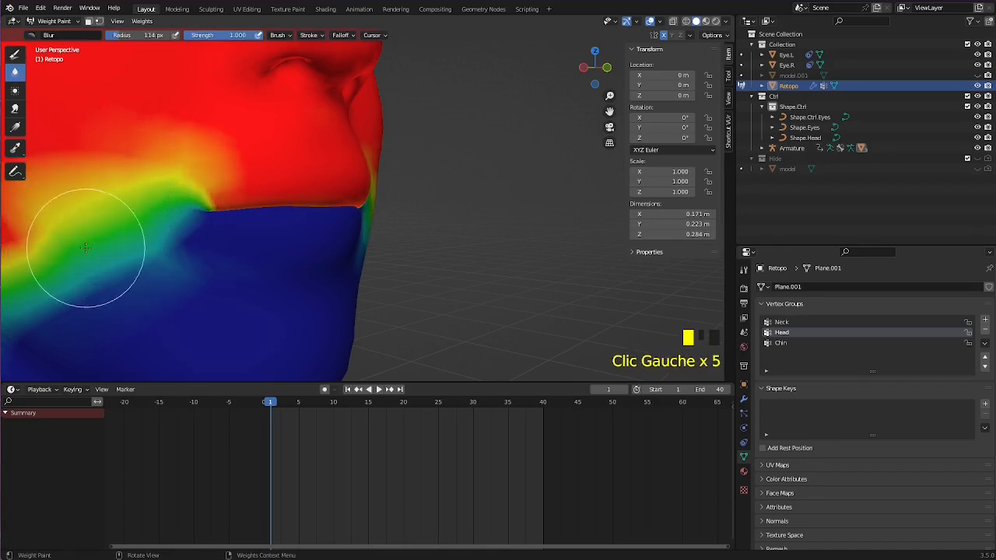
# Step: Blur the Head weights along the cheek and jaw on both sides to soften the transition
pyautogui.scroll(-2, 156, 222)
pyautogui.click(83, 235)
pyautogui.click(148, 214)
pyautogui.click(174, 240)
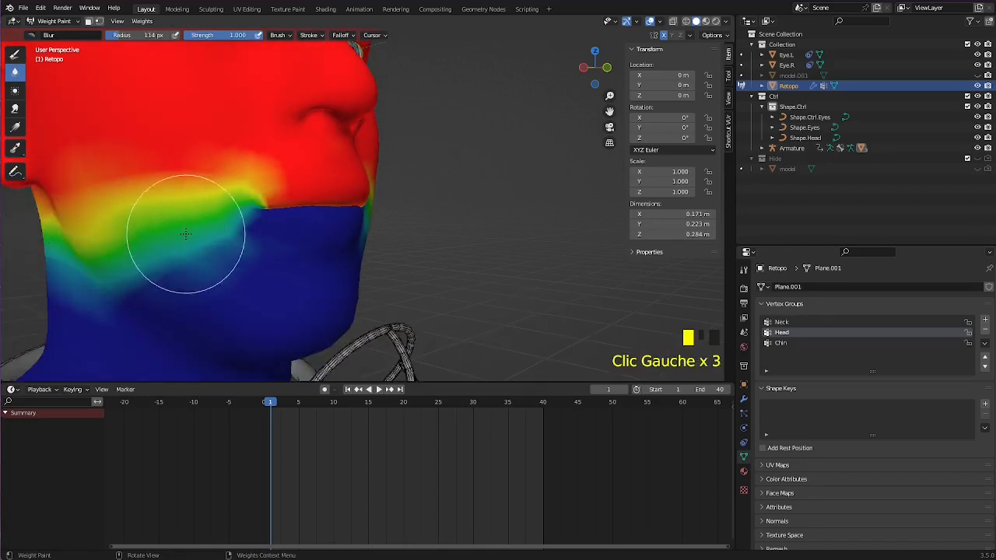
pyautogui.click(196, 240)
pyautogui.click(156, 263)
pyautogui.click(233, 261)
pyautogui.moveTo(232, 261); pyautogui.dragTo(238, 249, button='middle')
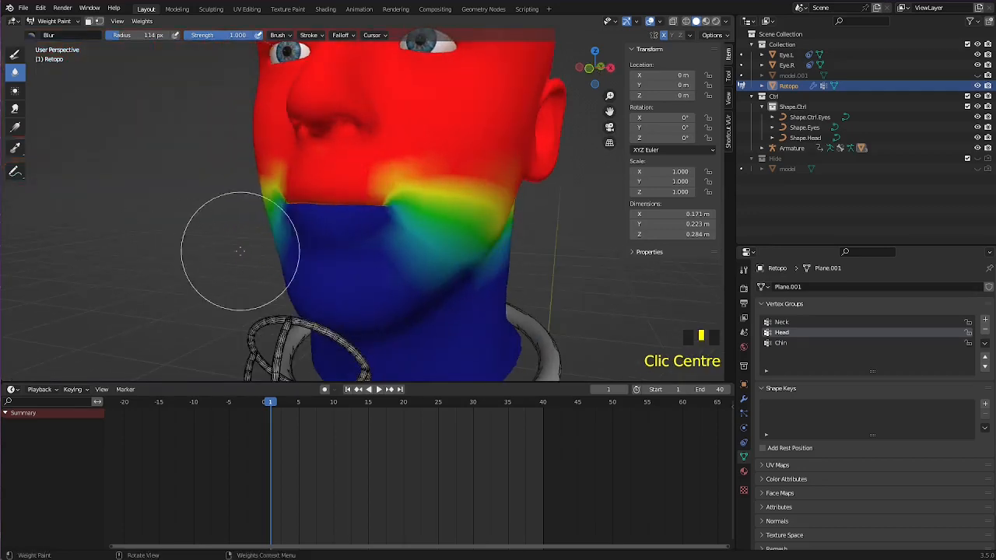
pyautogui.click(436, 221)
pyautogui.click(389, 253)
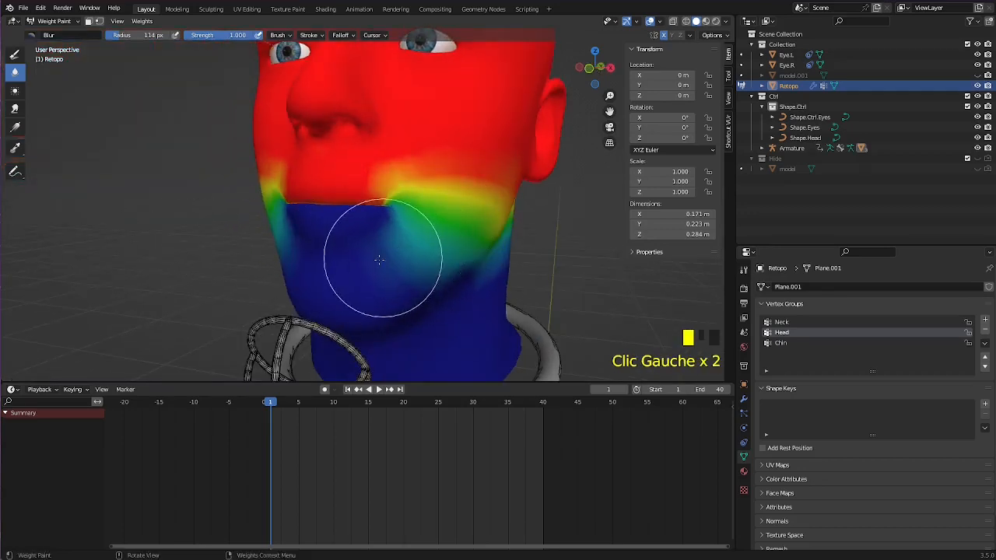
# Step: Activate the Chin vertex group and draw weight 0.000 across the nose, eyes, ear and skull from the right side view
pyautogui.click(781, 344)
pyautogui.moveTo(443, 299); pyautogui.dragTo(434, 278, button='middle')
pyautogui.scroll(-5, 433, 272)
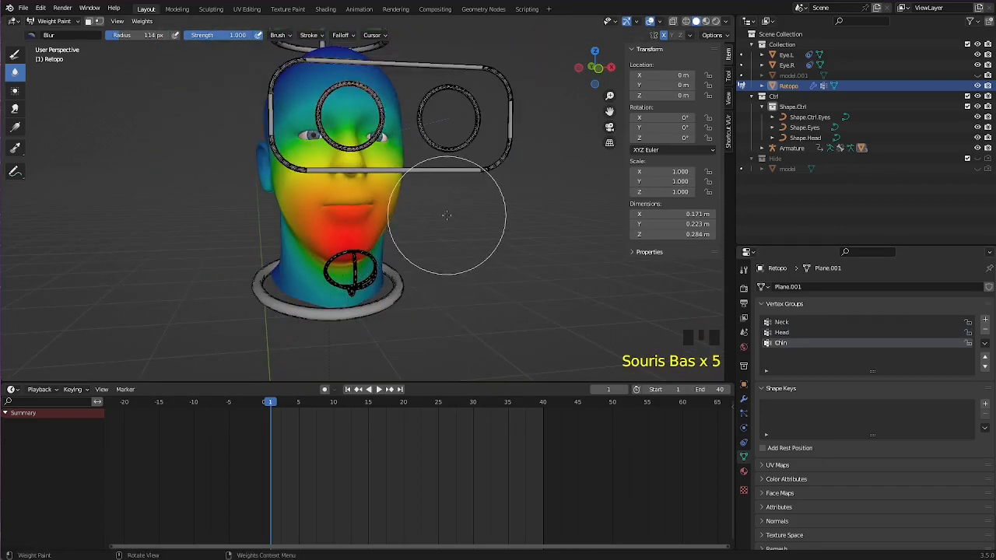
pyautogui.press('KP_3')
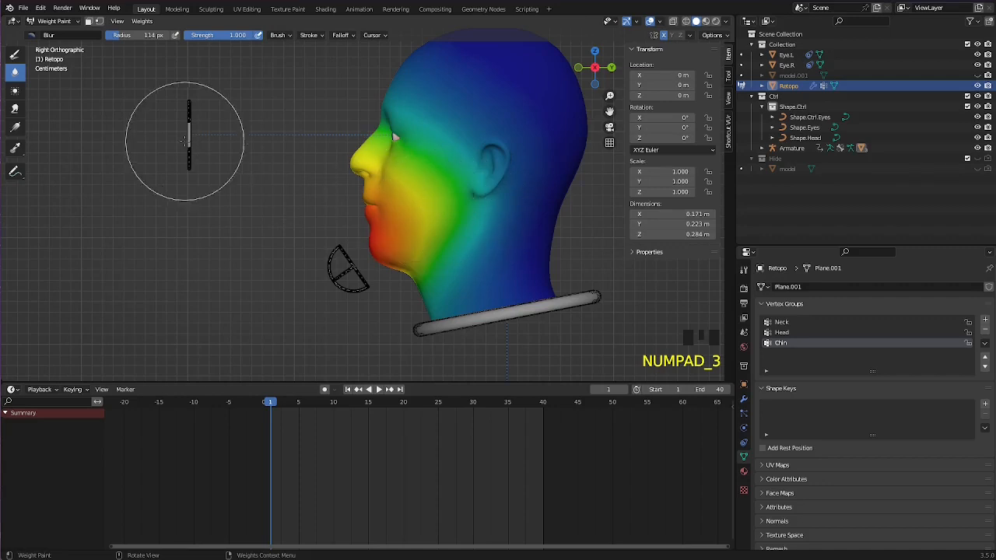
pyautogui.click(15, 54)
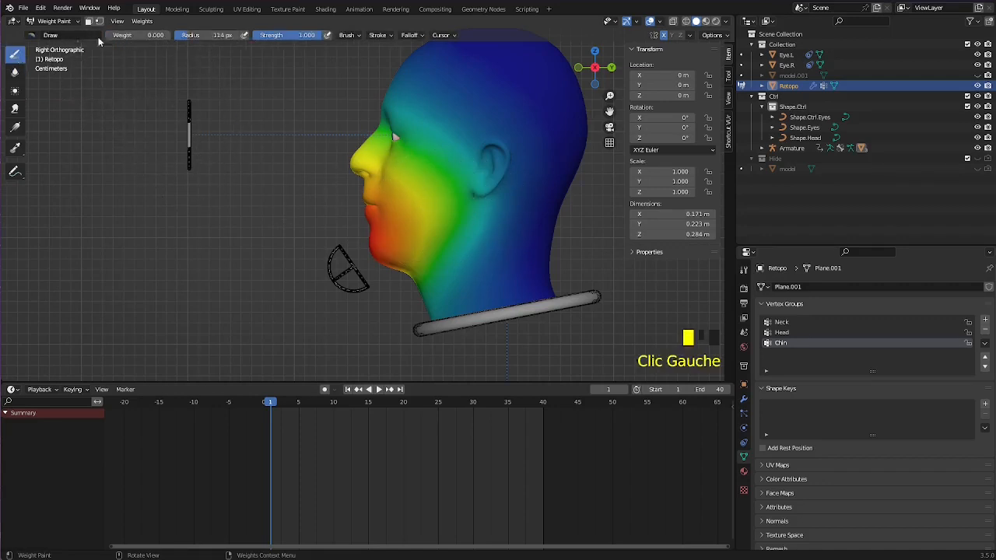
pyautogui.moveTo(350, 141); pyautogui.dragTo(534, 148)
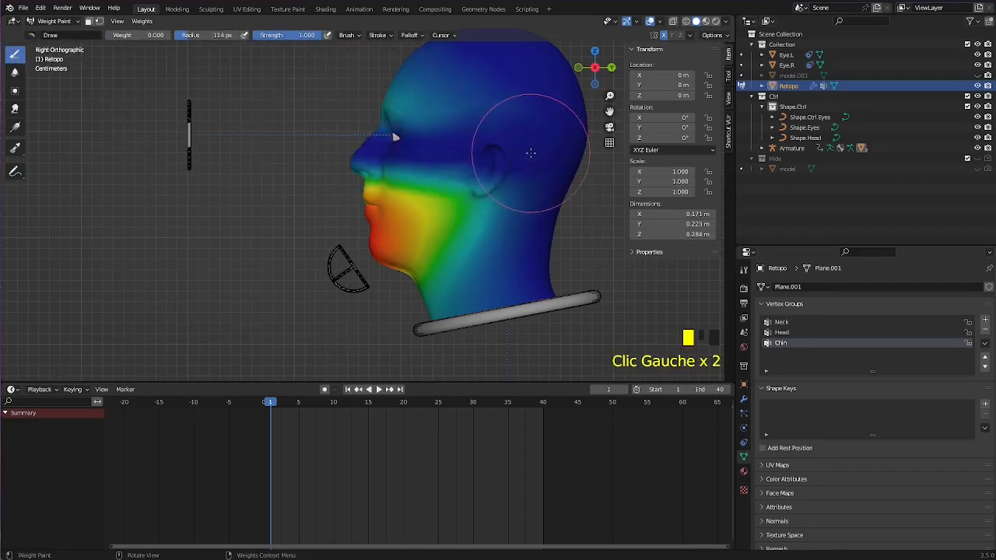
pyautogui.moveTo(326, 124); pyautogui.dragTo(568, 133)
pyautogui.moveTo(374, 117); pyautogui.dragTo(448, 78)
# Step: Paint the remaining Chin weights on the forehead and upper face with weight 0.000
pyautogui.moveTo(367, 94); pyautogui.dragTo(407, 78, button='middle')
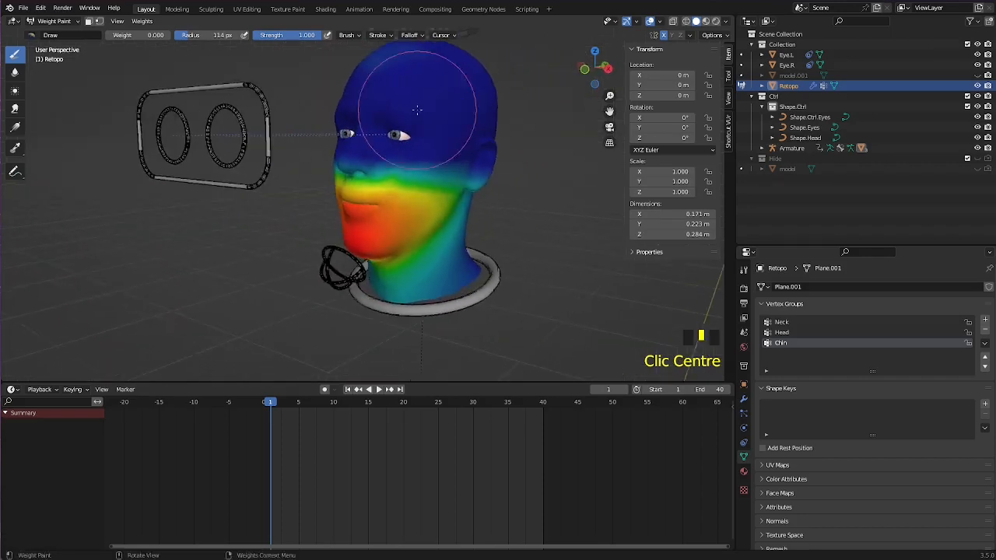
pyautogui.scroll(4, 400, 66)
pyautogui.moveTo(381, 54); pyautogui.dragTo(463, 58)
pyautogui.moveTo(413, 58); pyautogui.dragTo(475, 57)
pyautogui.moveTo(473, 59); pyautogui.dragTo(465, 20, button='middle')
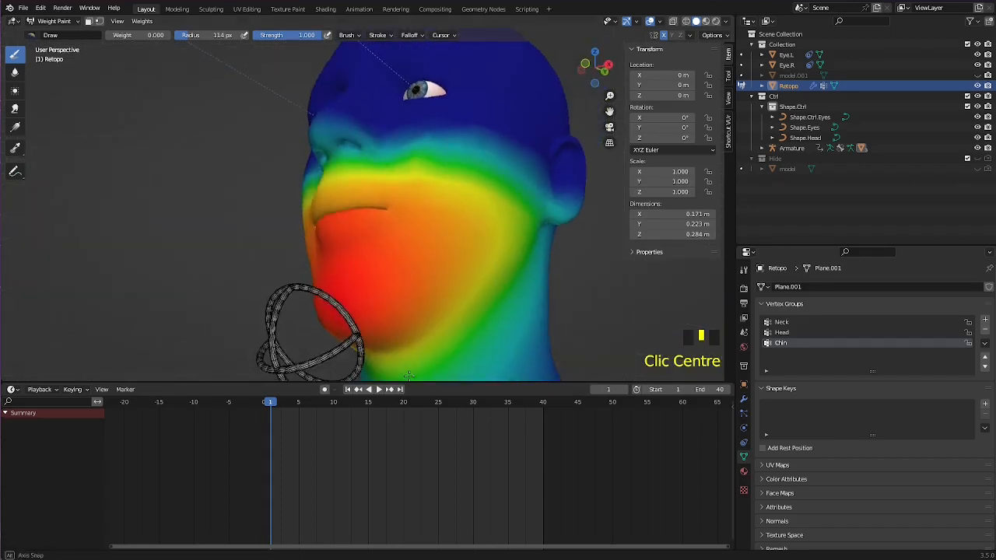
# Step: Paint weight 0.000 on the Chin group around the nostrils and the area between nose and upper lip
pyautogui.scroll(1, 359, 441)
pyautogui.scroll(5, 359, 222)
pyautogui.keyDown('shift'); pyautogui.moveTo(385, 171); pyautogui.dragTo(423, 236, button='middle'); pyautogui.keyUp('shift')
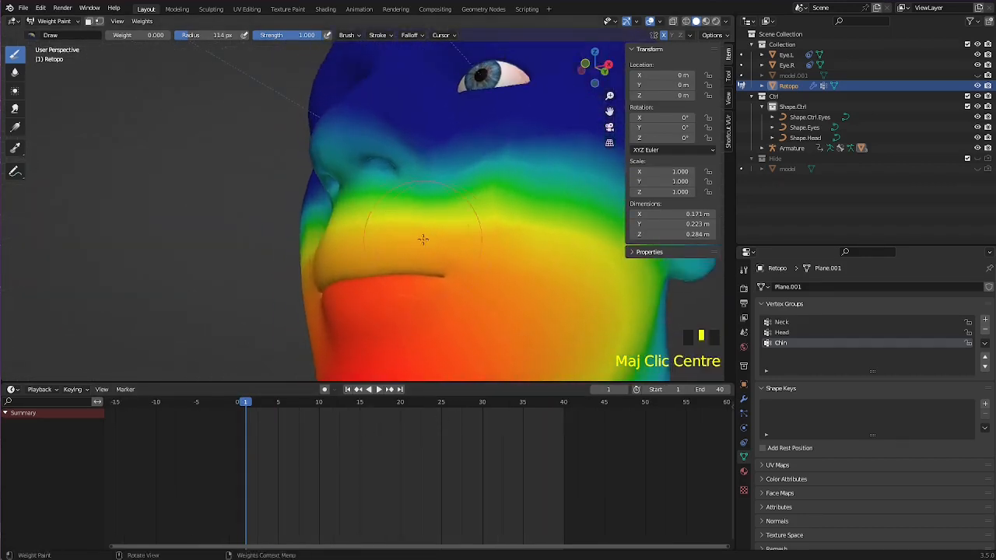
pyautogui.scroll(2, 365, 140)
pyautogui.click(365, 135)
pyautogui.moveTo(365, 134)
pyautogui.mouseDown()
pyautogui.moveTo(283, 135)
pyautogui.moveTo(467, 122)
pyautogui.moveTo(396, 160)
pyautogui.moveTo(501, 174)
pyautogui.moveTo(433, 166)
pyautogui.moveTo(457, 167)
pyautogui.mouseUp()
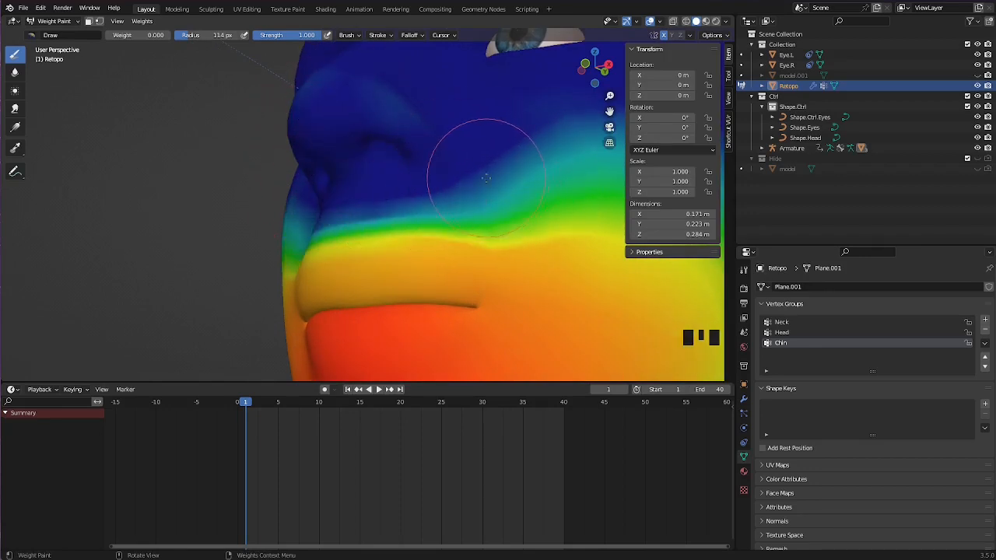
# Step: Remove the Chin weights from the upper cheek, ear and back of the neck with weight 0.000
pyautogui.scroll(-3, 459, 179)
pyautogui.moveTo(467, 195); pyautogui.dragTo(421, 207, button='middle')
pyautogui.scroll(-3, 435, 195)
pyautogui.click(506, 189)
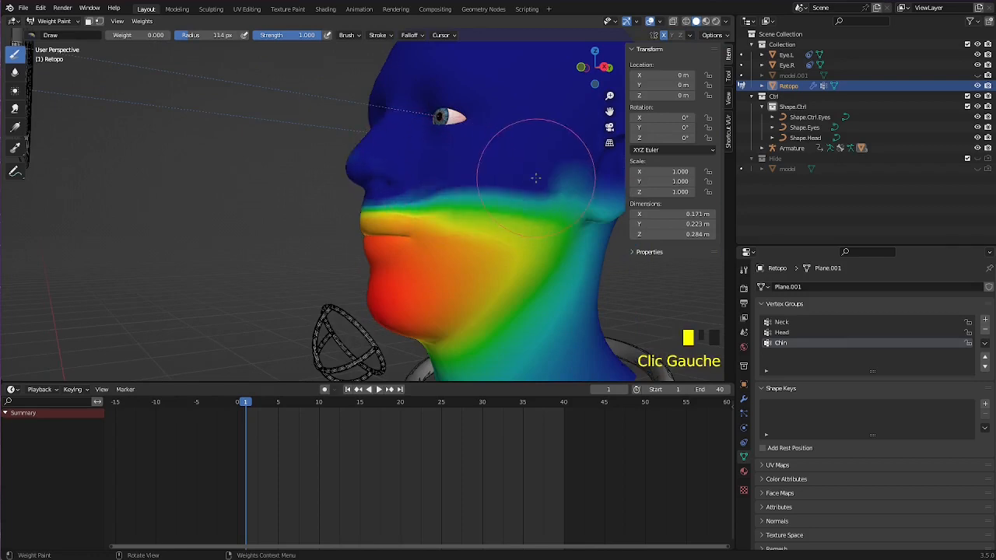
pyautogui.click(544, 182)
pyautogui.scroll(-4, 533, 209)
pyautogui.moveTo(534, 208); pyautogui.dragTo(495, 179, button='middle')
pyautogui.moveTo(495, 179)
pyautogui.mouseDown()
pyautogui.moveTo(534, 311)
pyautogui.moveTo(511, 261)
pyautogui.mouseUp()
pyautogui.moveTo(435, 168)
pyautogui.mouseDown()
pyautogui.moveTo(482, 196)
pyautogui.moveTo(504, 243)
pyautogui.moveTo(489, 318)
pyautogui.mouseUp()
pyautogui.moveTo(513, 274); pyautogui.dragTo(495, 271, button='middle')
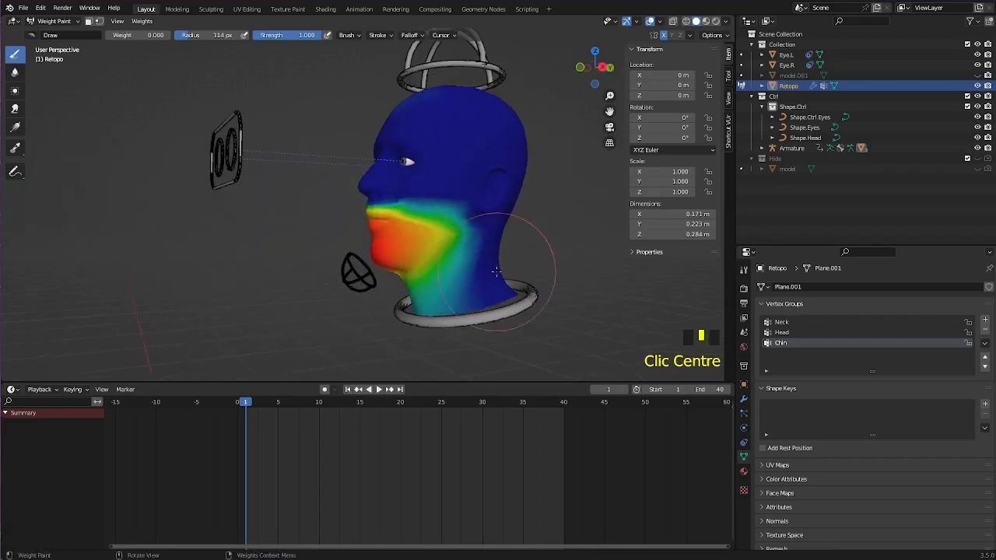
# Step: Paint the Chin weights to 0.000 along the cheek from beside the upper lip to below the ear
pyautogui.scroll(5, 491, 269)
pyautogui.moveTo(455, 193)
pyautogui.mouseDown()
pyautogui.moveTo(471, 156)
pyautogui.moveTo(602, 204)
pyautogui.mouseUp()
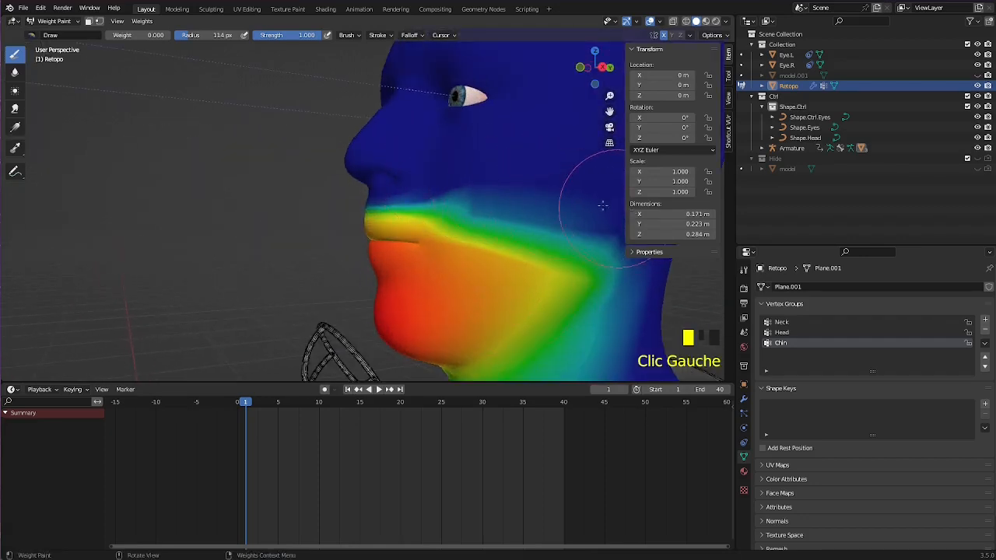
pyautogui.moveTo(408, 182)
pyautogui.mouseDown()
pyautogui.moveTo(460, 169)
pyautogui.moveTo(407, 200)
pyautogui.moveTo(460, 169)
pyautogui.moveTo(516, 194)
pyautogui.mouseUp()
pyautogui.moveTo(517, 194); pyautogui.dragTo(512, 227, button='middle')
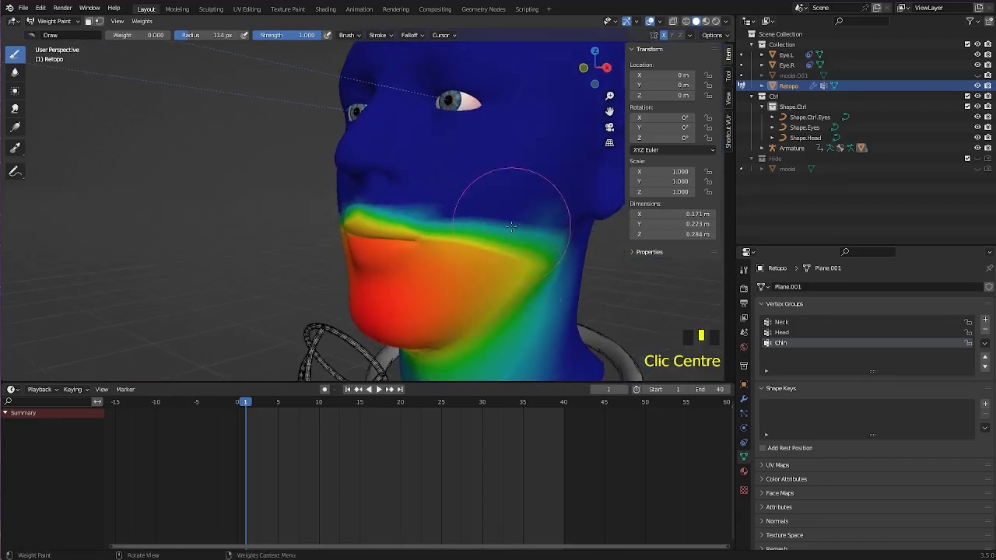
# Step: Enable the face paint mask and invert the face selection in Edit Mode so only the lower lip is protected, returning to Weight Paint
pyautogui.click(88, 22)
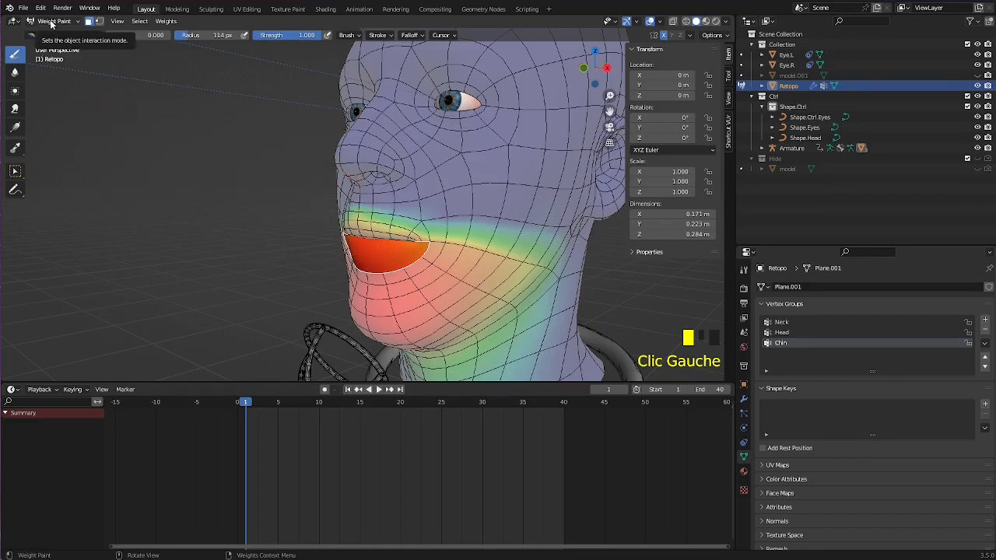
pyautogui.press('Tab')
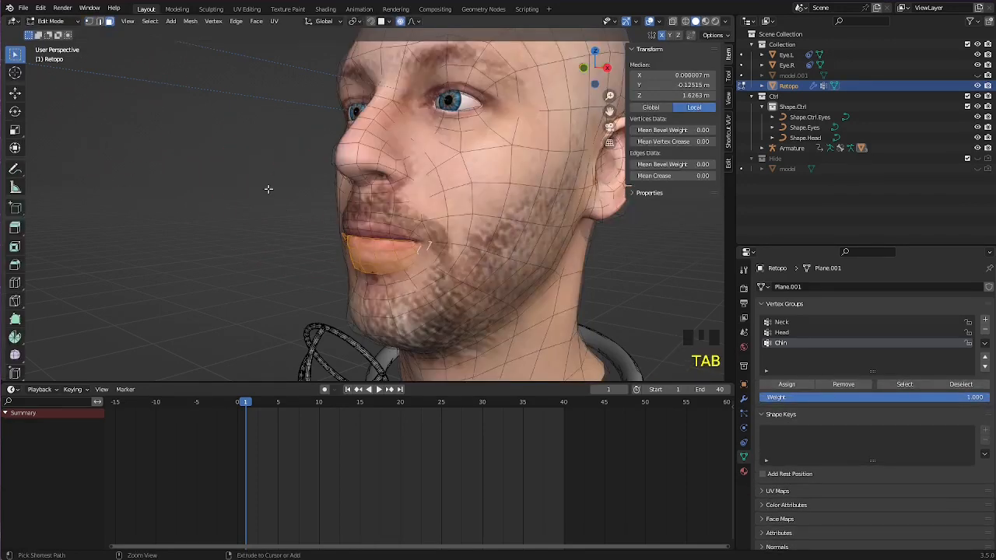
pyautogui.hotkey('ctrl', 'i')
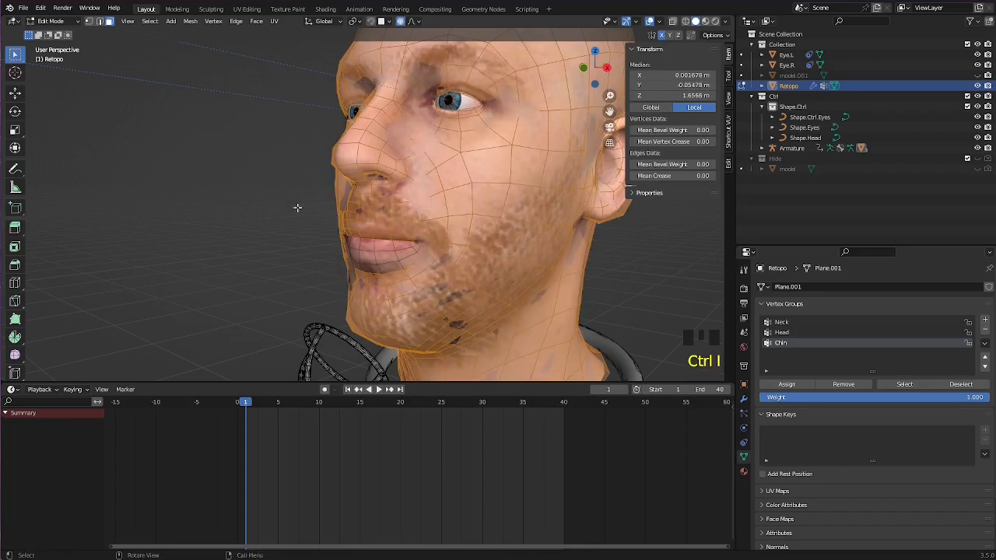
pyautogui.press('Tab')
pyautogui.scroll(2, 358, 202)
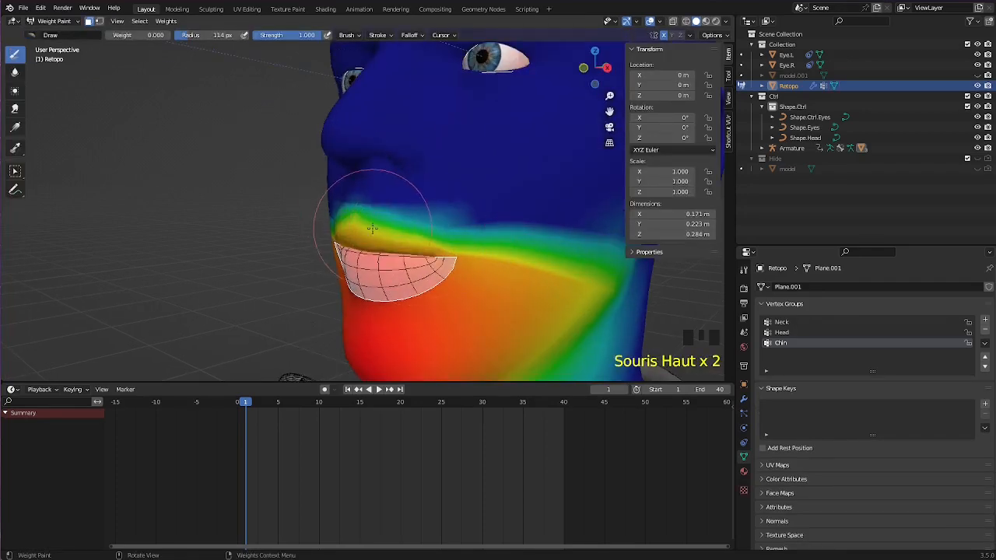
# Step: Paint the upper lip and the area above the mouth corners with weight 0.000 for the Chin group
pyautogui.moveTo(366, 223); pyautogui.dragTo(430, 224, button='middle')
pyautogui.scroll(2, 431, 224)
pyautogui.moveTo(343, 225)
pyautogui.mouseDown()
pyautogui.moveTo(238, 195)
pyautogui.moveTo(335, 257)
pyautogui.moveTo(373, 218)
pyautogui.mouseUp()
pyautogui.moveTo(373, 218); pyautogui.dragTo(355, 229, button='middle')
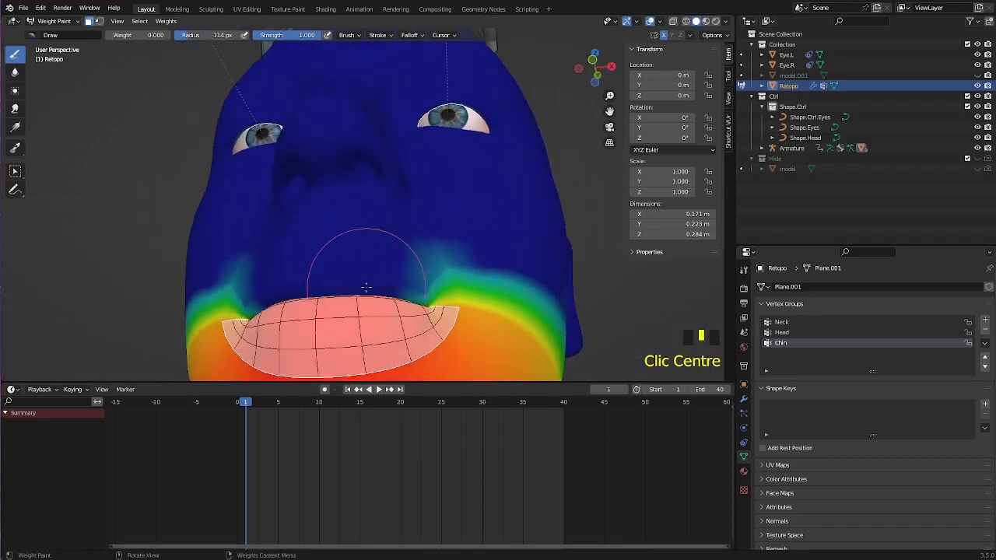
pyautogui.moveTo(356, 229)
pyautogui.mouseDown()
pyautogui.moveTo(402, 286)
pyautogui.moveTo(463, 239)
pyautogui.mouseUp()
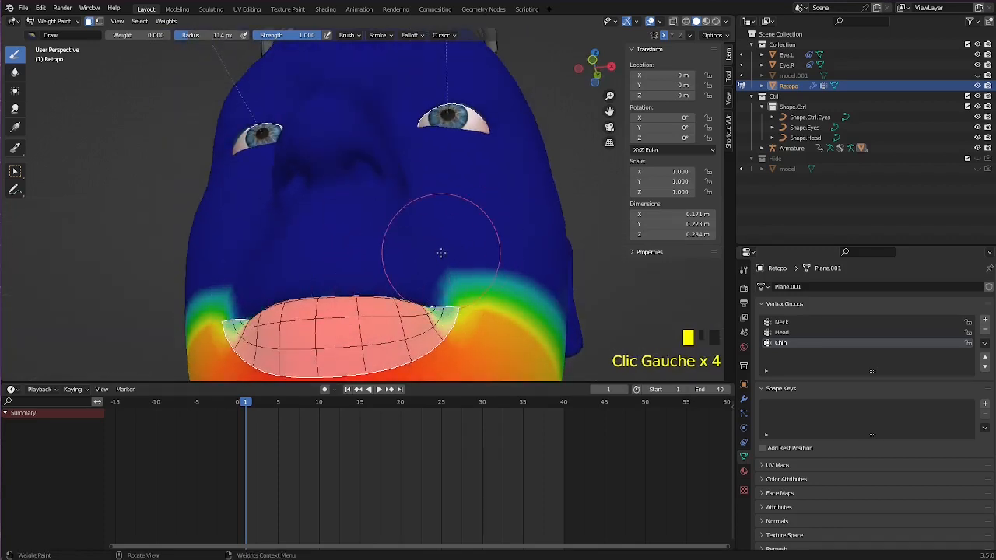
# Step: Blur the Chin weights across the cheek beside the mouth corner
pyautogui.scroll(-3, 440, 252)
pyautogui.moveTo(441, 253); pyautogui.dragTo(247, 211, button='middle')
pyautogui.moveTo(247, 211)
pyautogui.mouseDown()
pyautogui.moveTo(259, 227)
pyautogui.moveTo(220, 205)
pyautogui.moveTo(132, 249)
pyautogui.mouseUp()
pyautogui.click(14, 72)
pyautogui.moveTo(133, 249)
pyautogui.mouseDown()
pyautogui.moveTo(96, 264)
pyautogui.moveTo(148, 282)
pyautogui.mouseUp()
pyautogui.moveTo(148, 281); pyautogui.dragTo(196, 289)
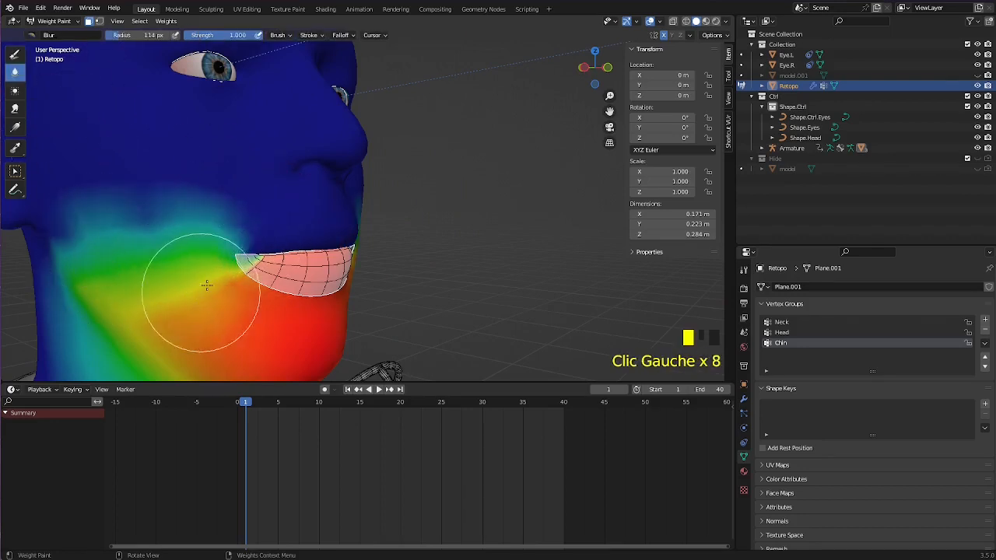
# Step: Blur the Chin weights from the cheek down over the jaw and upper neck for a smooth falloff
pyautogui.moveTo(195, 289)
pyautogui.mouseDown(button='middle')
pyautogui.moveTo(182, 222)
pyautogui.moveTo(245, 237)
pyautogui.mouseUp(button='middle')
pyautogui.moveTo(245, 237)
pyautogui.mouseDown()
pyautogui.moveTo(168, 229)
pyautogui.moveTo(213, 238)
pyautogui.mouseUp()
pyautogui.moveTo(213, 238); pyautogui.dragTo(223, 248, button='middle')
pyautogui.scroll(-3, 223, 248)
pyautogui.moveTo(223, 248)
pyautogui.mouseDown()
pyautogui.moveTo(234, 249)
pyautogui.moveTo(204, 244)
pyautogui.moveTo(216, 272)
pyautogui.moveTo(238, 282)
pyautogui.mouseUp()
pyautogui.moveTo(237, 281)
pyautogui.mouseDown()
pyautogui.moveTo(257, 288)
pyautogui.moveTo(271, 269)
pyautogui.mouseUp()
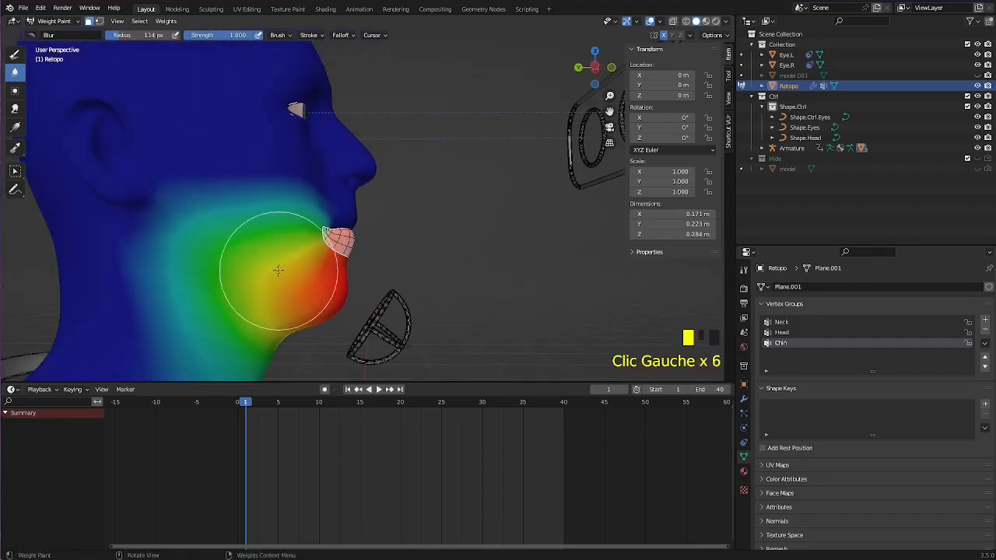
pyautogui.moveTo(272, 269)
pyautogui.mouseDown(button='middle')
pyautogui.moveTo(407, 251)
pyautogui.moveTo(458, 225)
pyautogui.moveTo(560, 226)
pyautogui.mouseUp(button='middle')
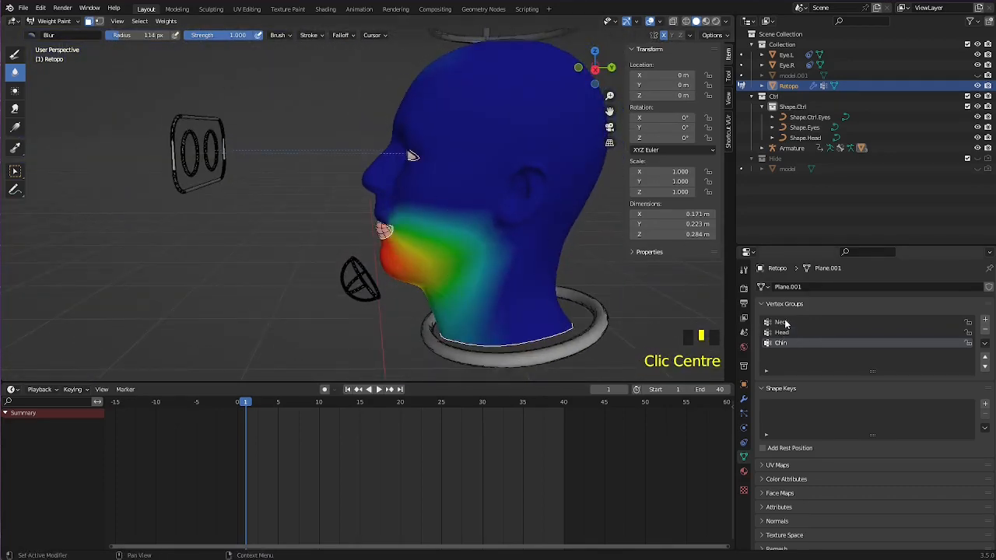
# Step: Activate the Neck vertex group and draw weight 0.000 across the lower head from the right side view
pyautogui.click(786, 322)
pyautogui.moveTo(700, 300); pyautogui.dragTo(512, 272, button='middle')
pyautogui.scroll(-3, 511, 271)
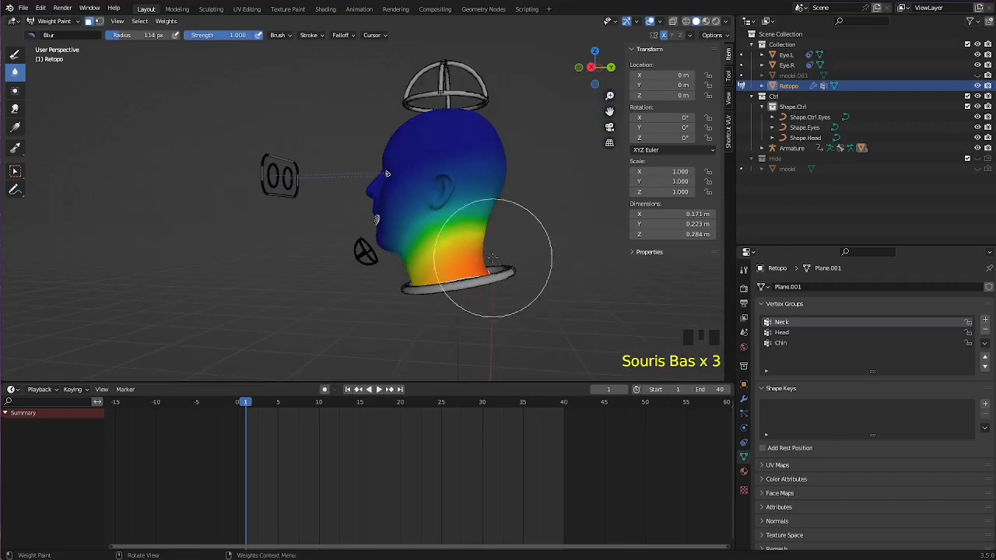
pyautogui.press('KP_3')
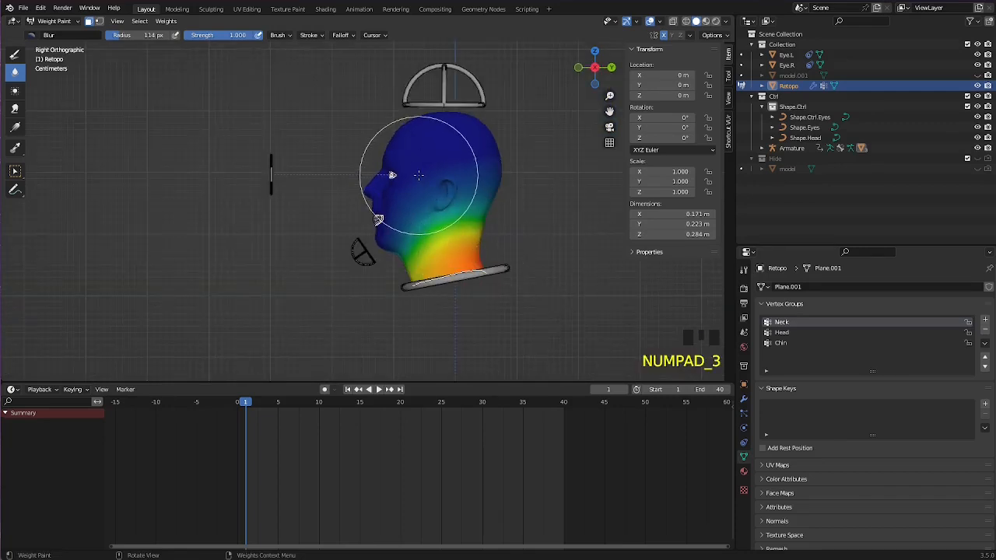
pyautogui.click(15, 55)
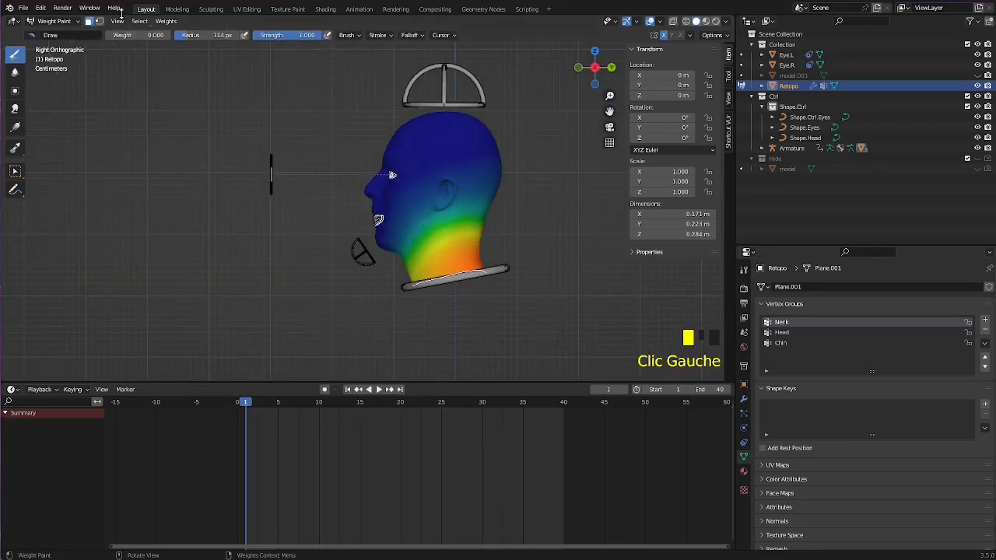
pyautogui.moveTo(403, 196)
pyautogui.mouseDown()
pyautogui.moveTo(418, 182)
pyautogui.moveTo(517, 187)
pyautogui.mouseUp()
# Step: Paint weight 0.000 on the Neck group along the underside of the jaw up to the nape
pyautogui.scroll(3, 421, 231)
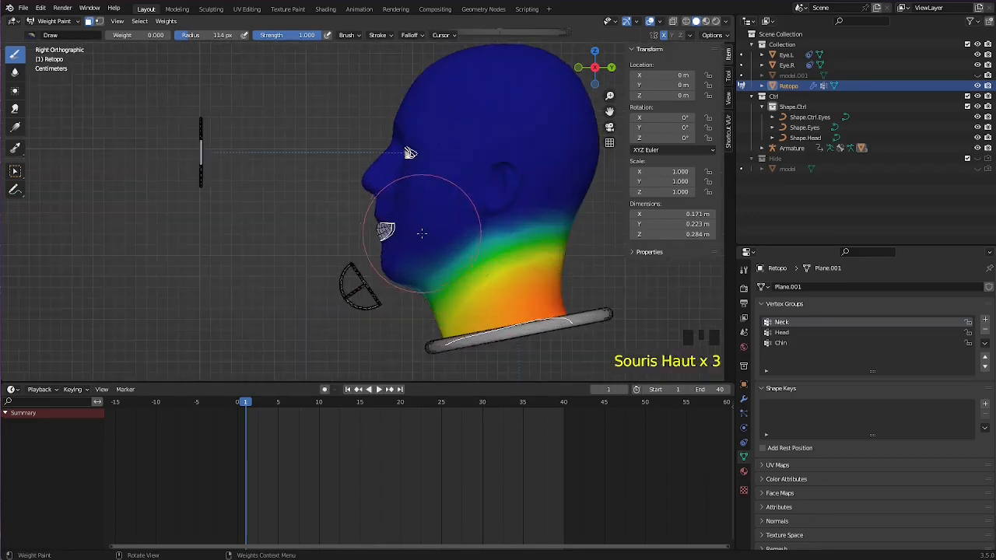
pyautogui.keyDown('shift'); pyautogui.moveTo(420, 231); pyautogui.dragTo(242, 187, button='middle'); pyautogui.keyUp('shift')
pyautogui.scroll(2, 265, 268)
pyautogui.moveTo(221, 297)
pyautogui.mouseDown()
pyautogui.moveTo(224, 233)
pyautogui.moveTo(344, 178)
pyautogui.moveTo(501, 167)
pyautogui.mouseUp()
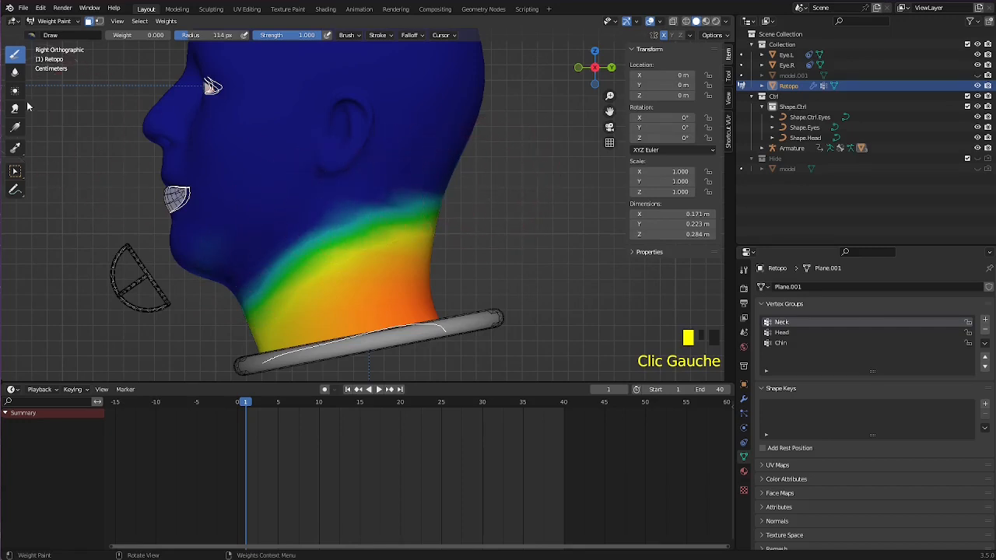
# Step: Blur the Neck weights along the boundary from the throat to the nape
pyautogui.click(13, 72)
pyautogui.moveTo(233, 300)
pyautogui.mouseDown()
pyautogui.moveTo(295, 263)
pyautogui.moveTo(278, 267)
pyautogui.moveTo(345, 244)
pyautogui.moveTo(369, 249)
pyautogui.mouseUp()
pyautogui.moveTo(370, 249)
pyautogui.mouseDown()
pyautogui.moveTo(393, 256)
pyautogui.moveTo(412, 237)
pyautogui.moveTo(337, 222)
pyautogui.moveTo(467, 200)
pyautogui.moveTo(442, 211)
pyautogui.moveTo(467, 222)
pyautogui.mouseUp()
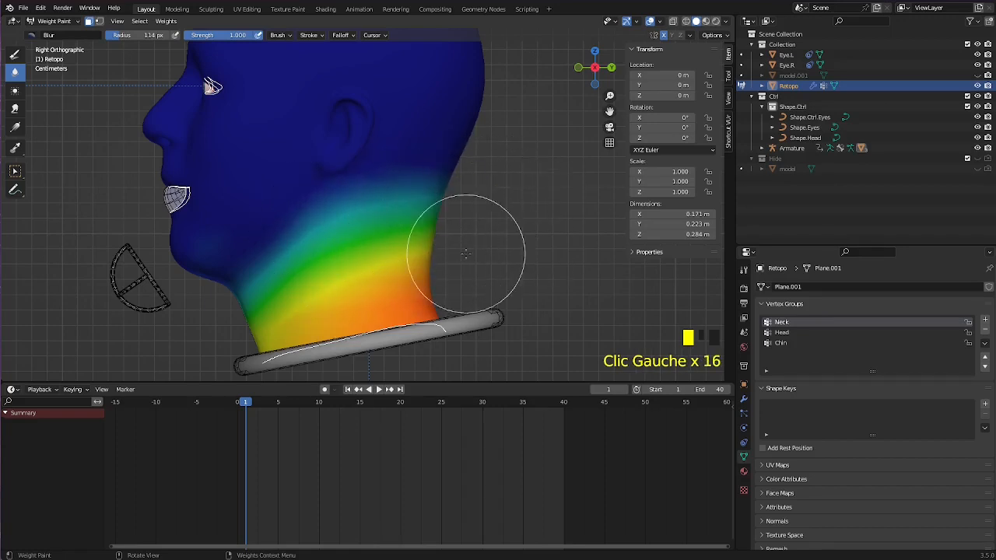
# Step: Activate the Head vertex group and blur its weights along the jaw and back of the neck
pyautogui.click(783, 333)
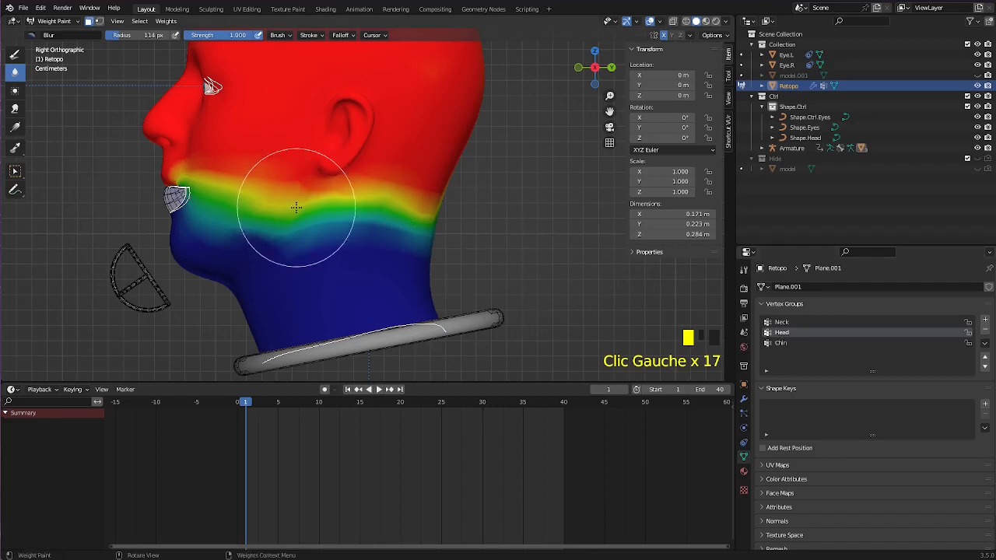
pyautogui.moveTo(296, 208)
pyautogui.mouseDown()
pyautogui.moveTo(491, 214)
pyautogui.moveTo(442, 243)
pyautogui.mouseUp()
pyautogui.moveTo(289, 195); pyautogui.dragTo(436, 222)
pyautogui.moveTo(322, 201)
pyautogui.mouseDown()
pyautogui.moveTo(468, 241)
pyautogui.moveTo(329, 189)
pyautogui.moveTo(256, 262)
pyautogui.moveTo(434, 211)
pyautogui.mouseUp()
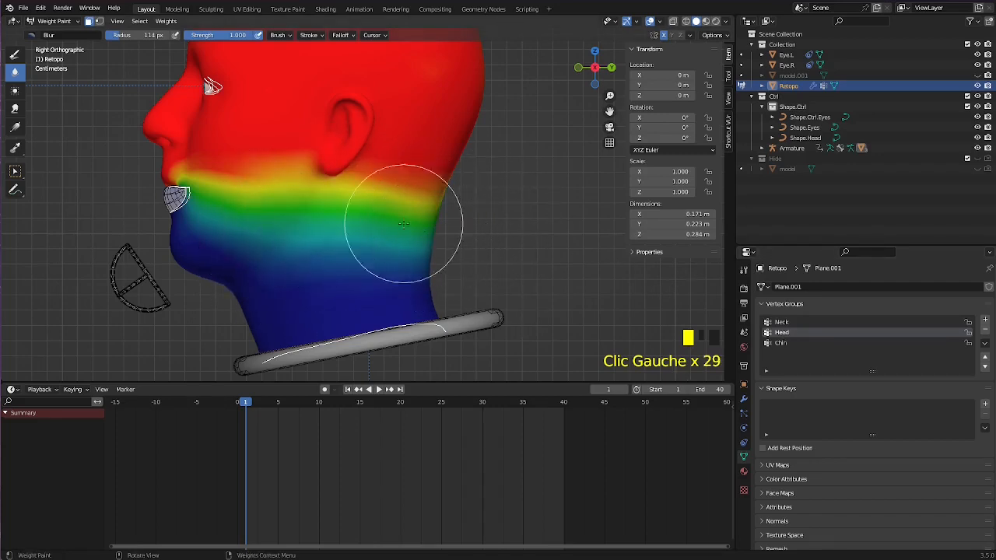
pyautogui.moveTo(262, 189); pyautogui.dragTo(377, 182, button='middle')
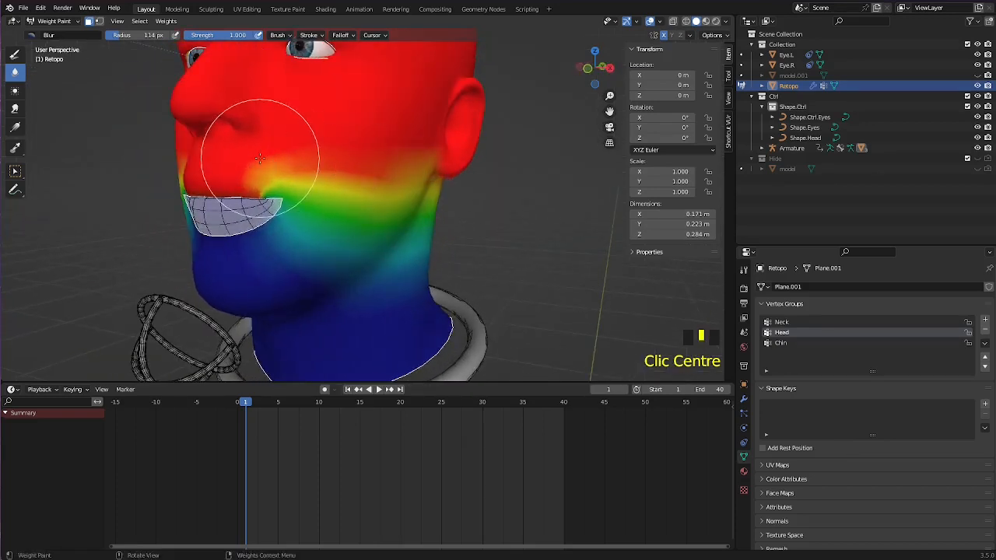
# Step: Blur the Head weights on the left cheek beside the mouth corner and turn off the face selection mask
pyautogui.moveTo(267, 156)
pyautogui.mouseDown()
pyautogui.moveTo(345, 167)
pyautogui.moveTo(254, 141)
pyautogui.mouseUp()
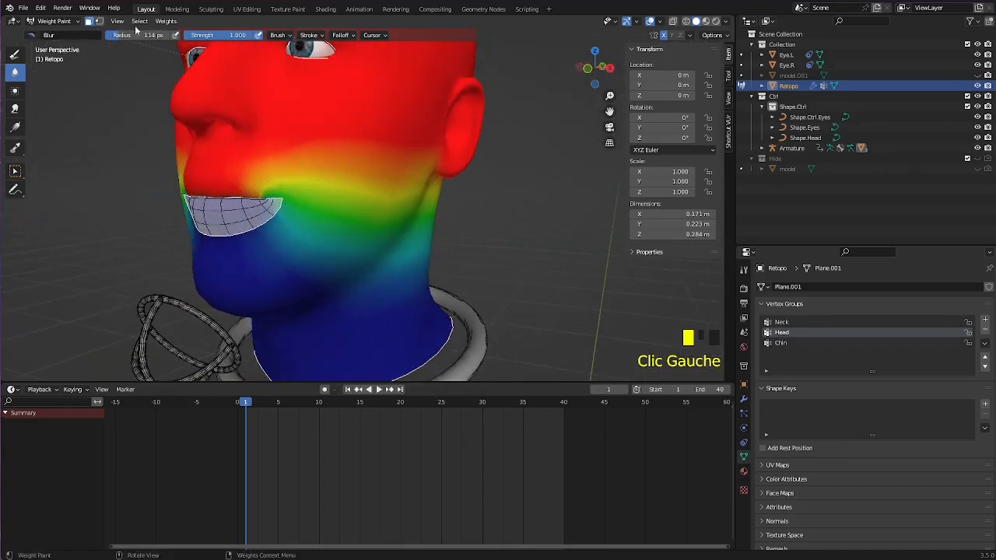
pyautogui.click(88, 22)
pyautogui.scroll(-2, 196, 189)
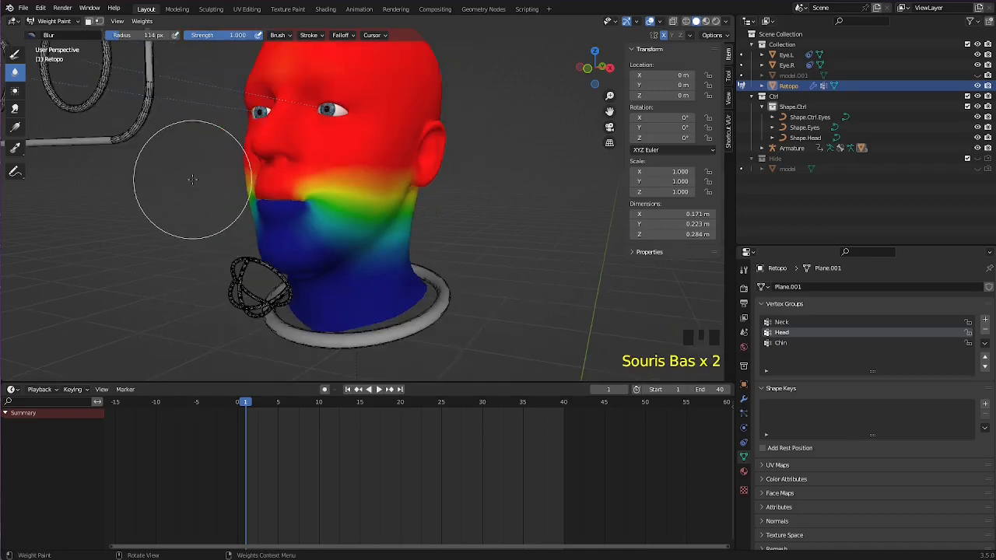
pyautogui.moveTo(195, 189); pyautogui.dragTo(348, 211, button='middle')
pyautogui.scroll(2, 347, 211)
pyautogui.moveTo(300, 193)
pyautogui.mouseDown()
pyautogui.moveTo(288, 195)
pyautogui.moveTo(297, 221)
pyautogui.mouseUp()
pyautogui.scroll(1, 298, 221)
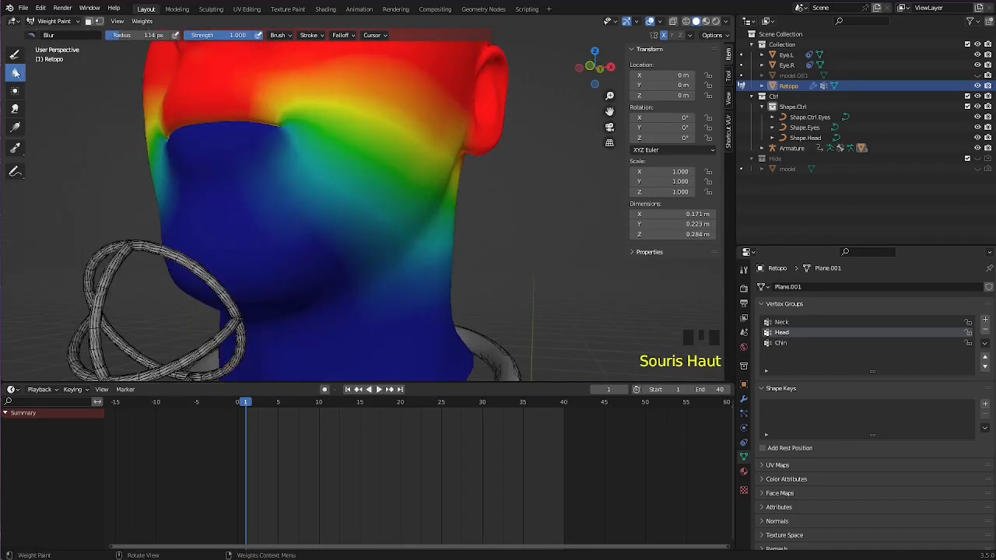
# Step: Draw weight 0.000 at strength 0.341 on the Head group across the chin and lower left cheek
pyautogui.click(14, 56)
pyautogui.moveTo(327, 31); pyautogui.dragTo(321, 31)
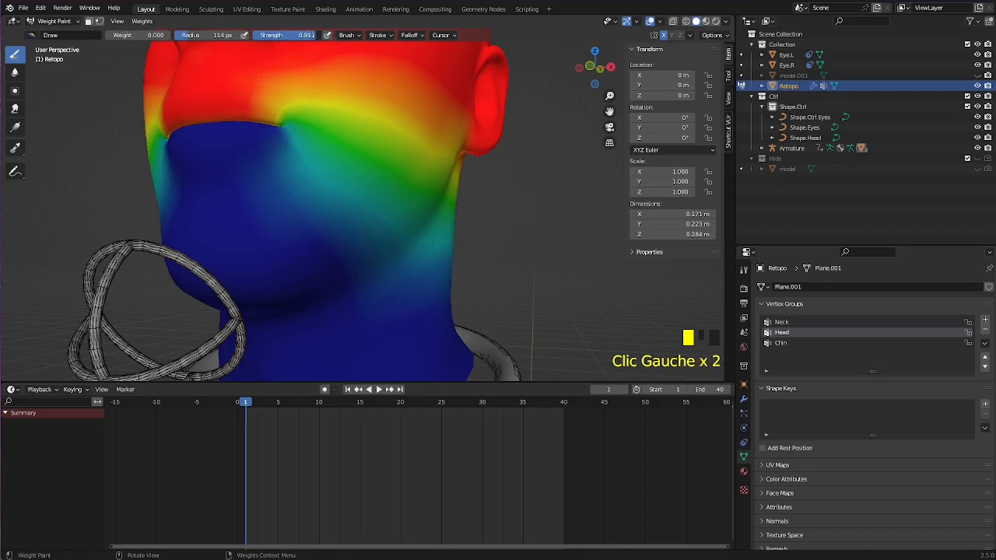
pyautogui.click(311, 211)
pyautogui.click(338, 205)
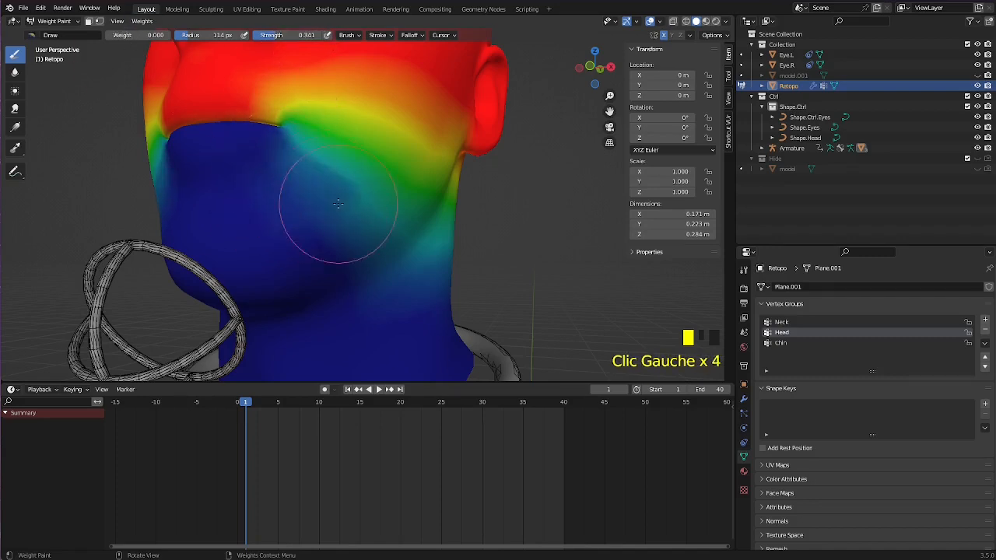
pyautogui.click(349, 204)
pyautogui.click(285, 216)
pyautogui.click(267, 161)
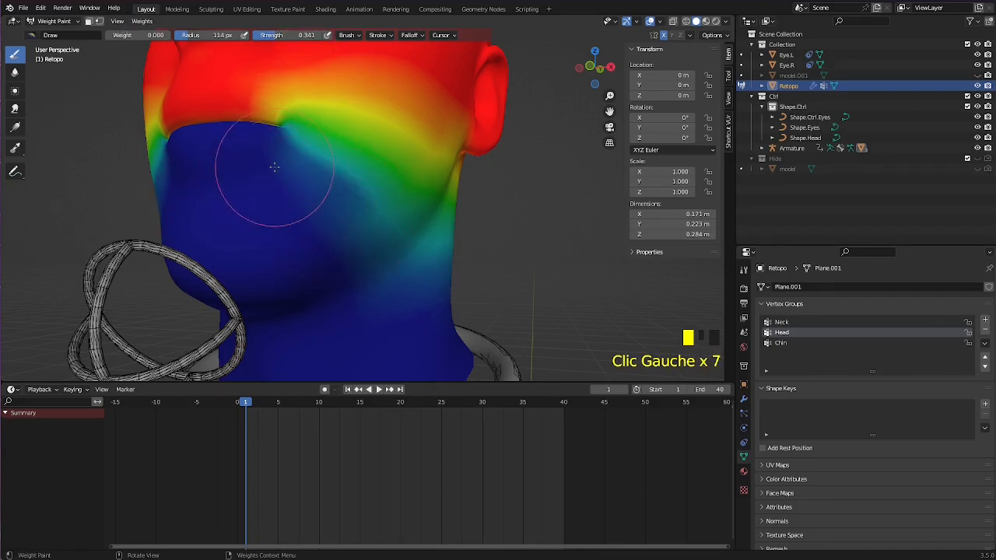
pyautogui.click(304, 160)
pyautogui.click(289, 205)
# Step: Paint weight 0.000 on the Head group along the left jaw toward the area below the ear
pyautogui.moveTo(104, 156); pyautogui.dragTo(249, 221, button='middle')
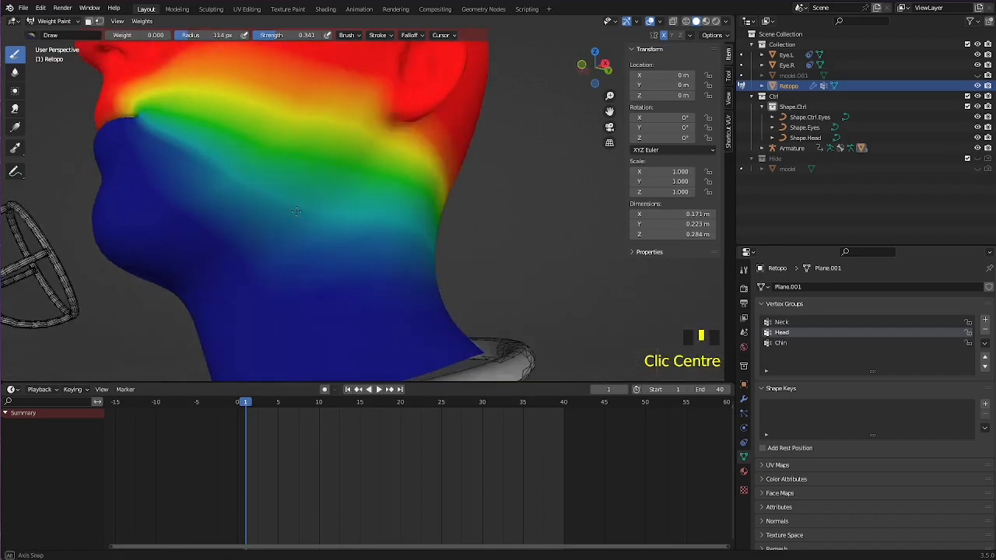
pyautogui.moveTo(185, 183)
pyautogui.mouseDown()
pyautogui.moveTo(229, 195)
pyautogui.moveTo(284, 232)
pyautogui.moveTo(263, 222)
pyautogui.mouseUp()
pyautogui.moveTo(204, 191); pyautogui.dragTo(318, 240)
pyautogui.moveTo(267, 255); pyautogui.dragTo(280, 260)
pyautogui.click(289, 231)
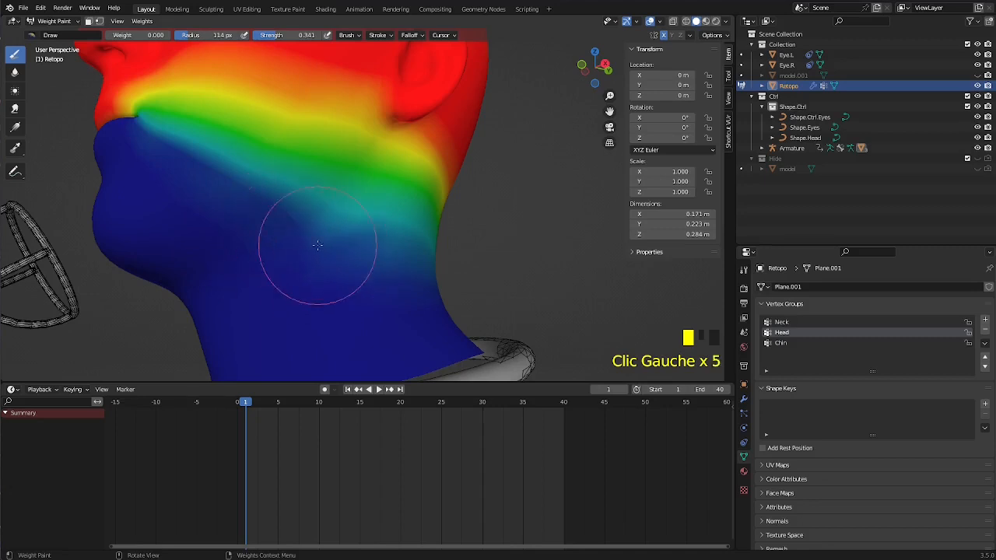
pyautogui.click(285, 218)
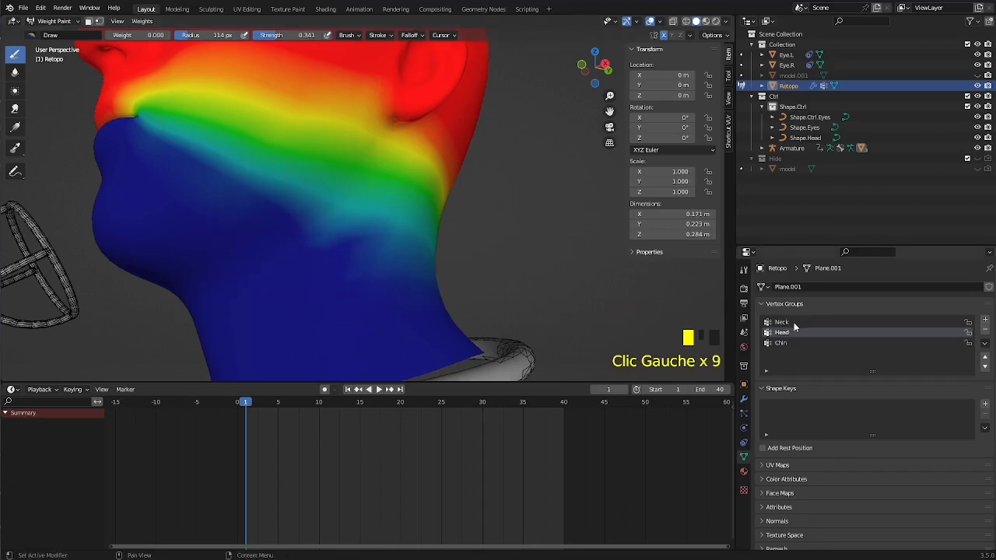
# Step: Activate the Chin vertex group and paint weight 0.000 along the upper edge of its influence on the left cheek
pyautogui.click(794, 323)
pyautogui.click(803, 343)
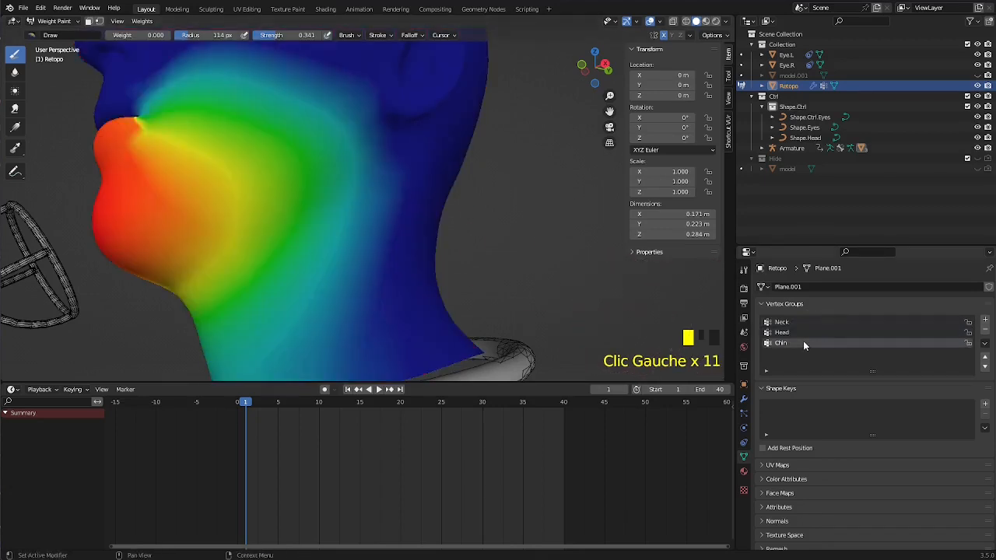
pyautogui.scroll(-2, 366, 222)
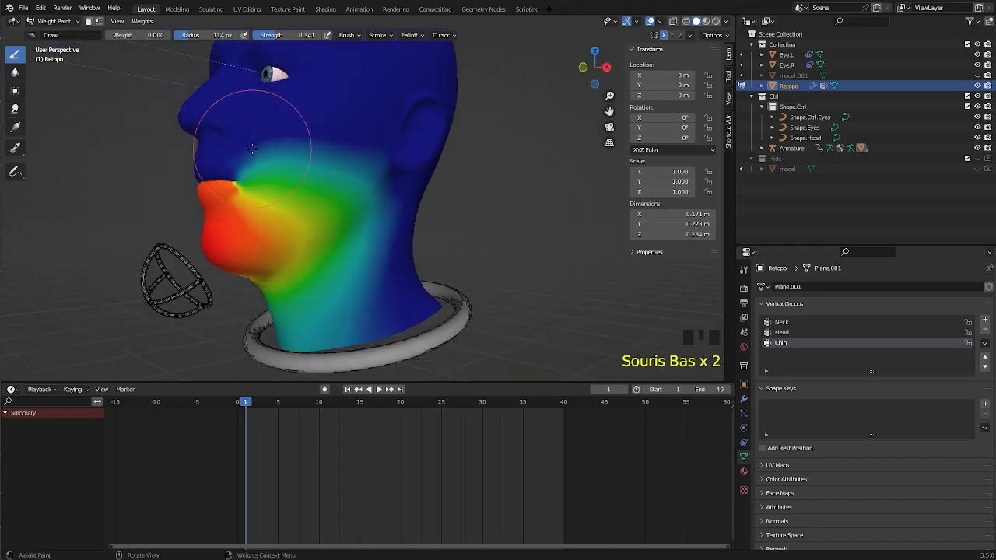
pyautogui.click(246, 137)
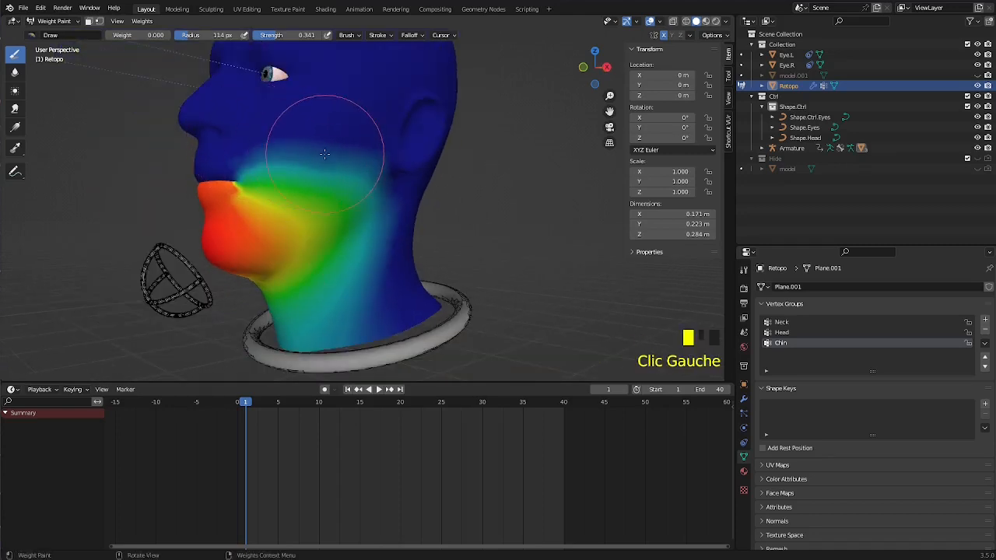
pyautogui.click(262, 161)
pyautogui.click(291, 138)
pyautogui.click(360, 165)
# Step: Paint weight 0.000 on the Chin group over the front and both sides of the neck and behind the jaw
pyautogui.click(340, 311)
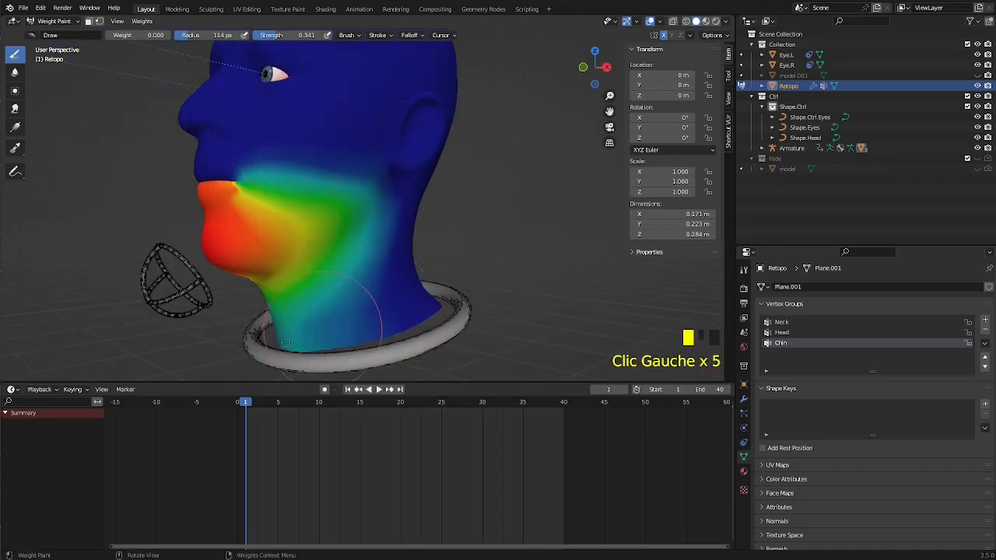
pyautogui.click(326, 315)
pyautogui.click(316, 322)
pyautogui.click(327, 319)
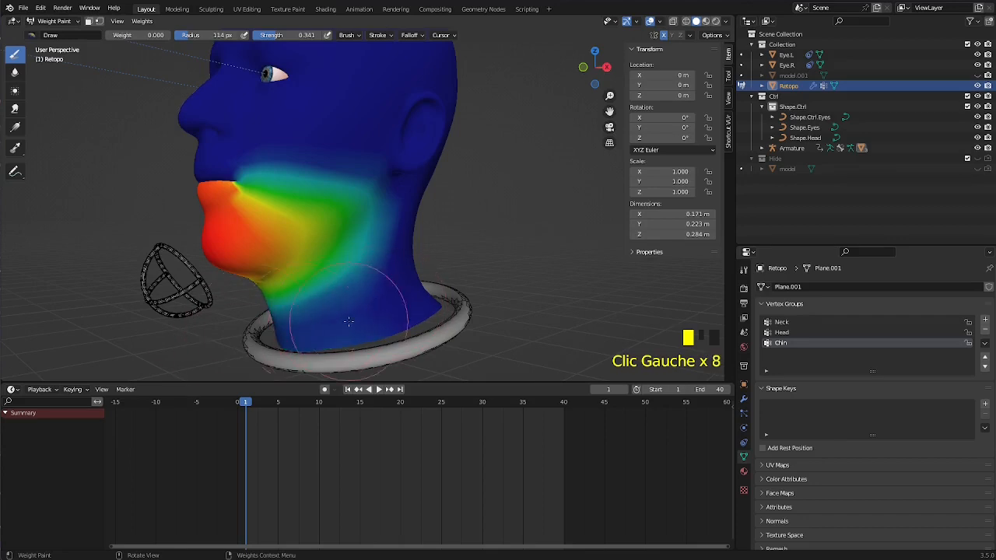
pyautogui.click(385, 257)
pyautogui.click(358, 265)
pyautogui.moveTo(358, 262); pyautogui.dragTo(459, 259, button='middle')
pyautogui.click(418, 288)
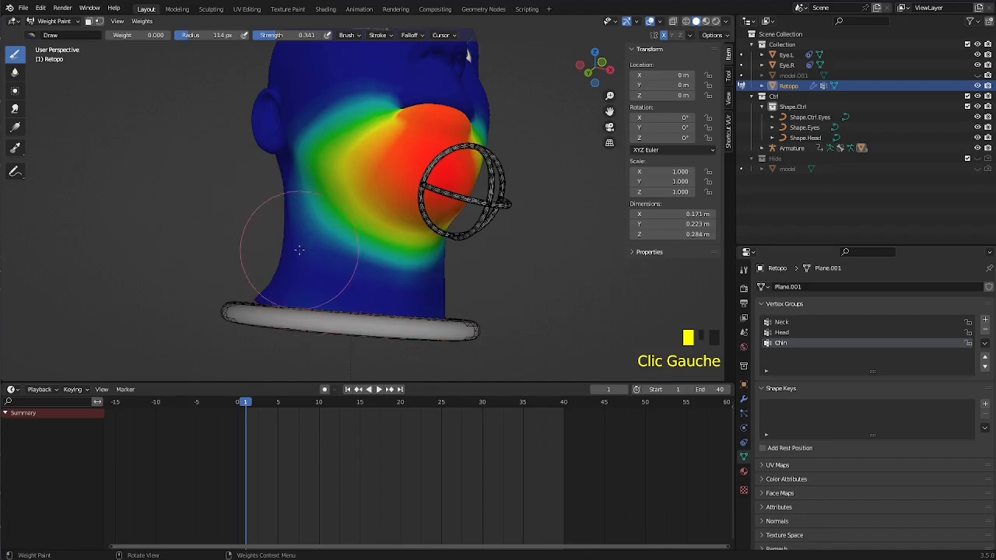
pyautogui.click(327, 265)
pyautogui.moveTo(455, 300); pyautogui.dragTo(436, 295, button='middle')
# Step: Leave Weight Paint for the armature's Pose Mode and rotate the Chin bone about -10° in side view to open the mouth
pyautogui.click(787, 323)
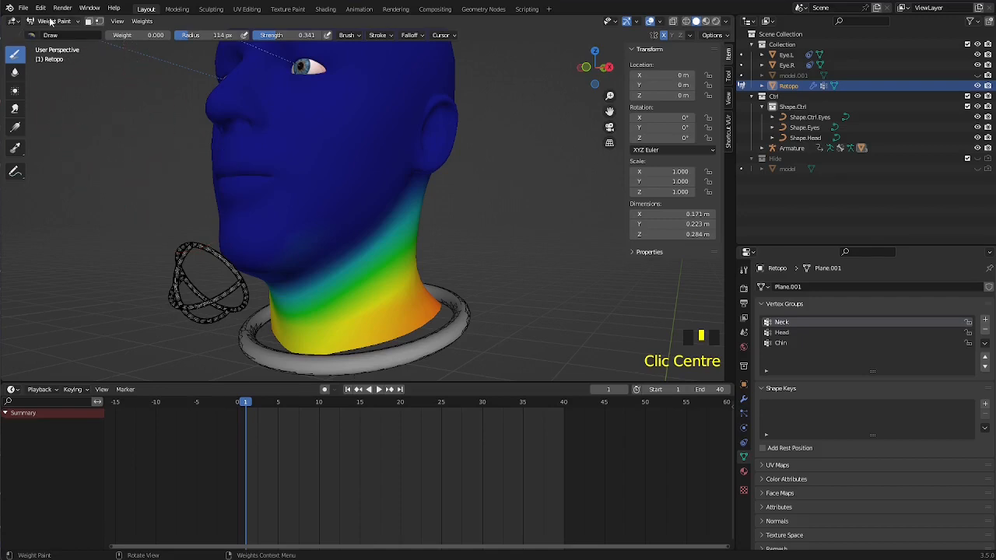
pyautogui.click(51, 21)
pyautogui.click(58, 33)
pyautogui.doubleClick(192, 247)
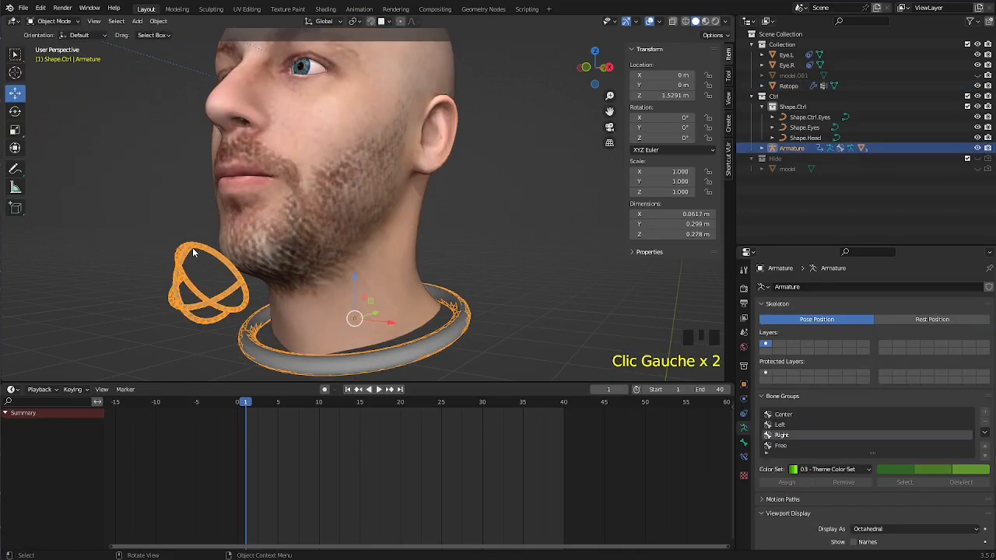
pyautogui.hotkey('ctrl', 'Tab')
pyautogui.scroll(-3, 210, 259)
pyautogui.moveTo(210, 260); pyautogui.dragTo(190, 255, button='middle')
pyautogui.press('r')
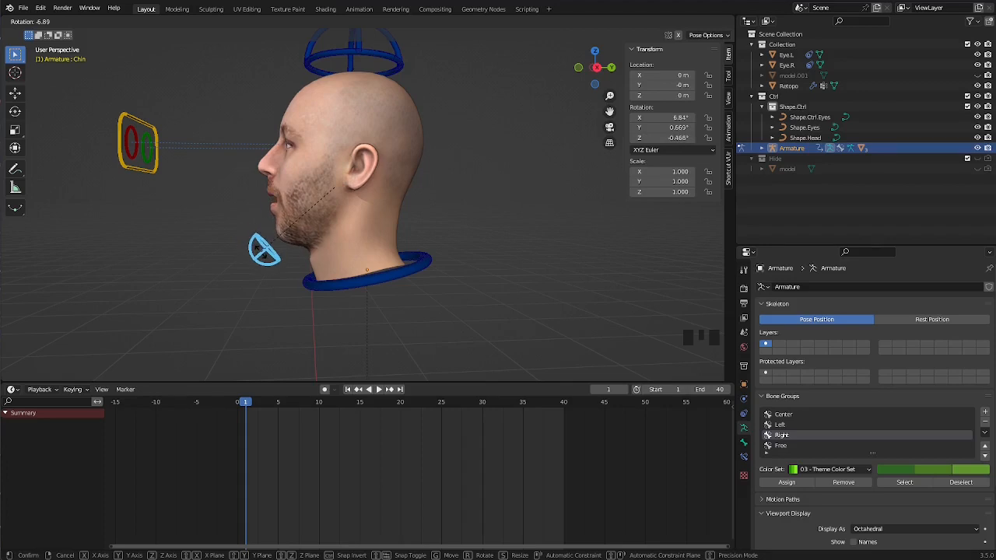
pyautogui.click(345, 186)
pyautogui.moveTo(345, 187); pyautogui.dragTo(370, 213, button='middle')
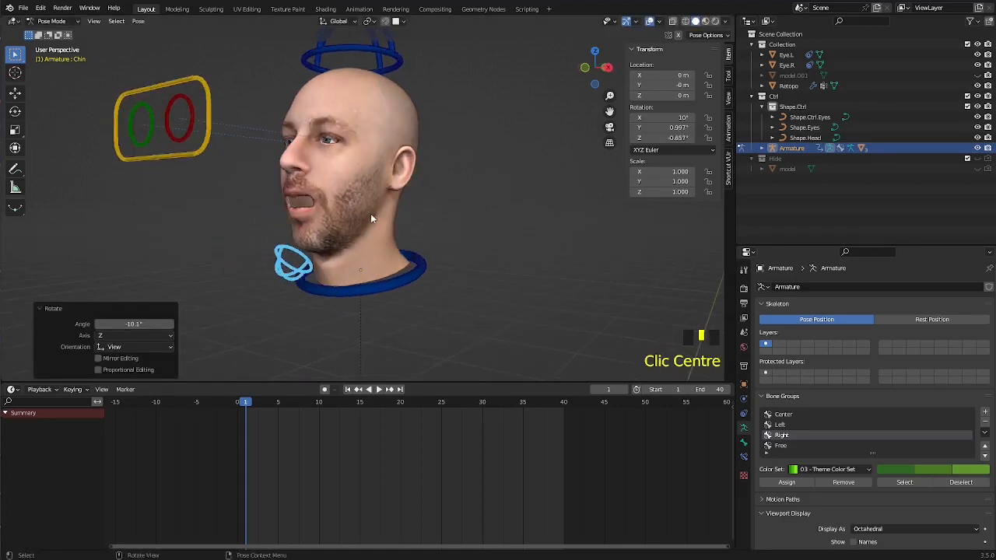
# Step: Leave the armature's pose editing, select the Retopo head mesh and put it back in Weight Paint mode
pyautogui.scroll(2, 354, 173)
pyautogui.press('Tab')
pyautogui.press('Tab')
pyautogui.press('Tab')
pyautogui.press('Tab')
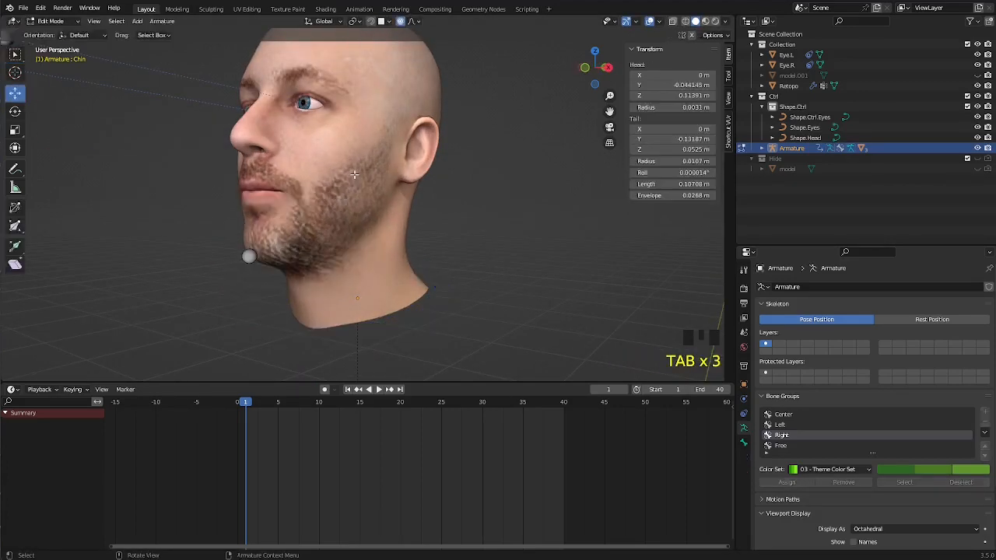
pyautogui.hotkey('ctrl', 'Tab')
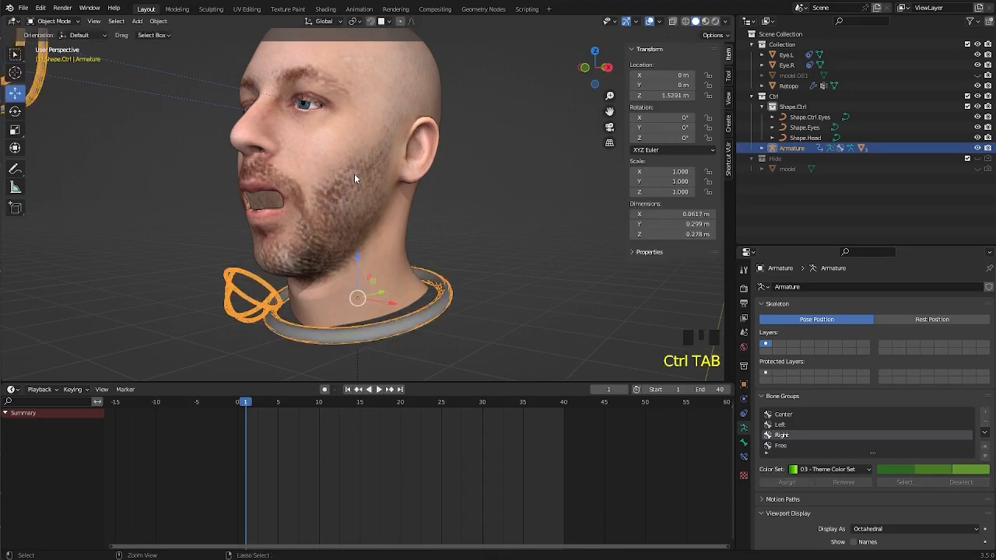
pyautogui.click(316, 172)
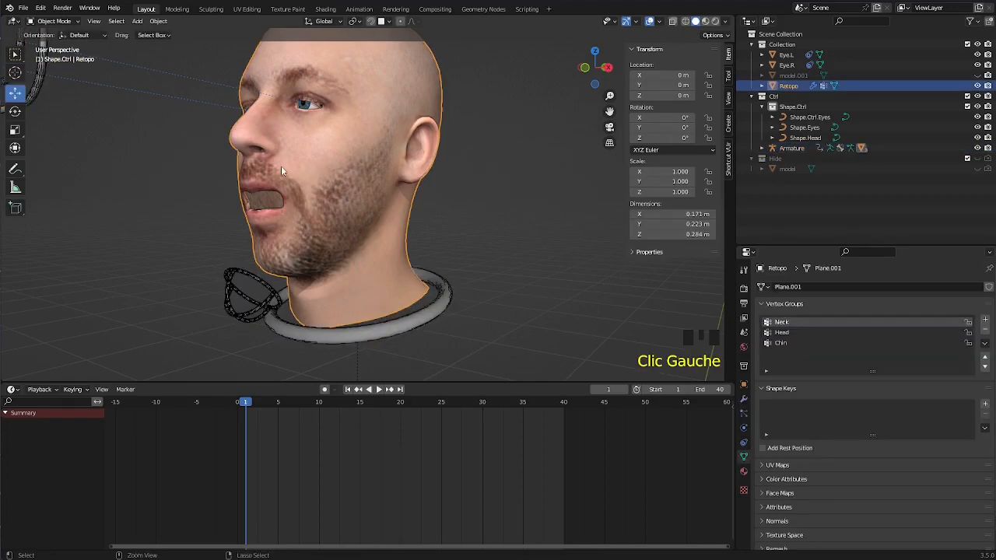
pyautogui.hotkey('ctrl', 'Tab')
pyautogui.hotkey('ctrl', 'Tab')
pyautogui.scroll(3, 248, 168)
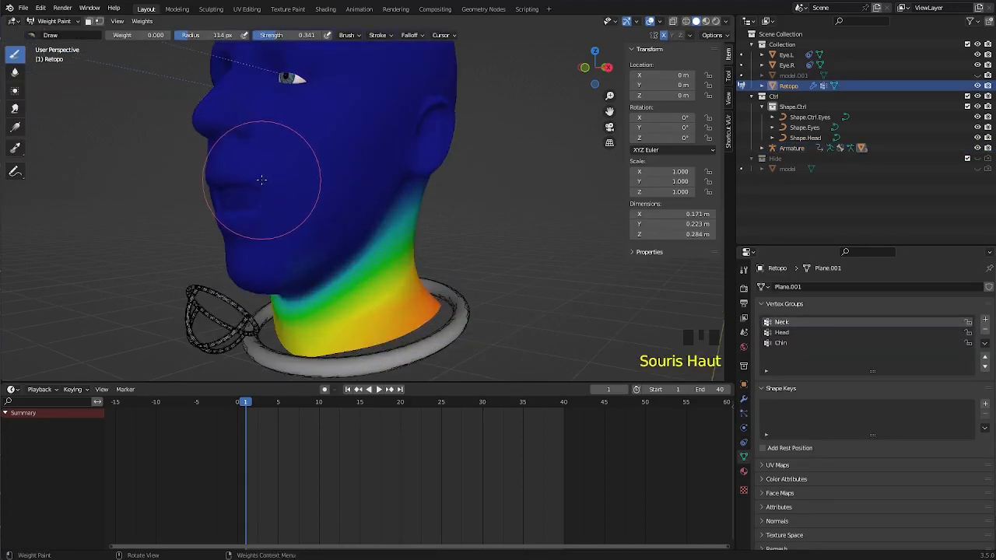
# Step: Activate the Chin vertex group and paint weight 0.000 around the left eye's lids
pyautogui.moveTo(260, 178)
pyautogui.mouseDown(button='middle')
pyautogui.moveTo(296, 151)
pyautogui.moveTo(308, 263)
pyautogui.mouseUp(button='middle')
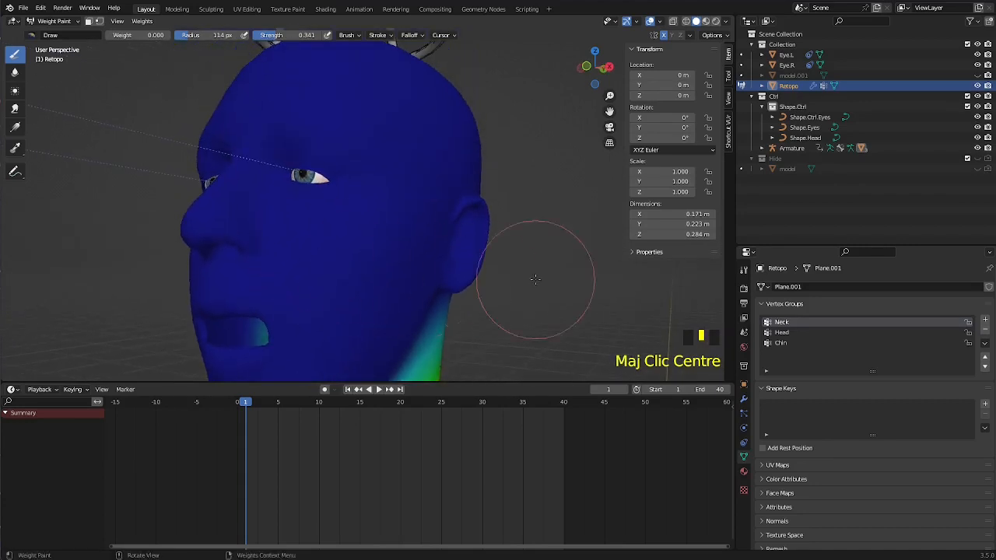
pyautogui.click(781, 343)
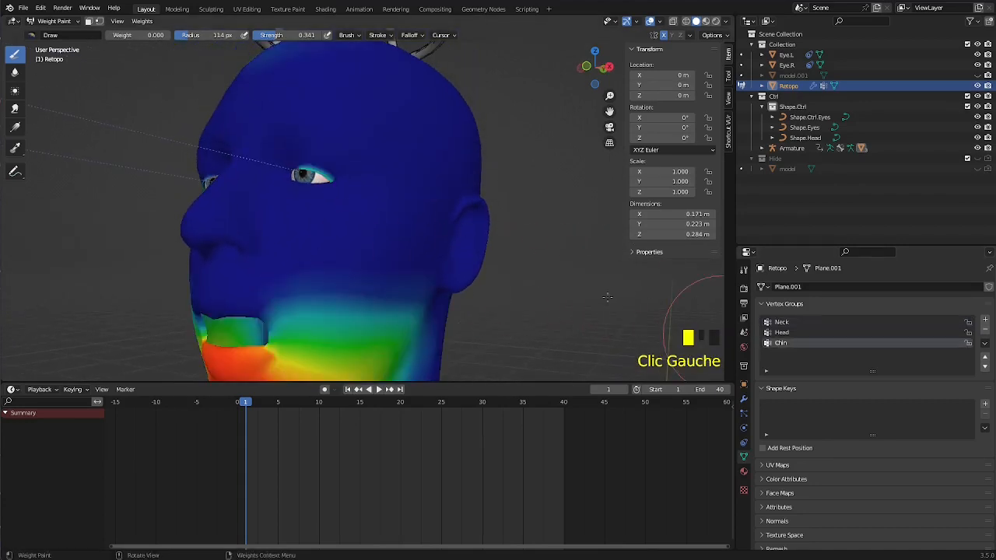
pyautogui.click(316, 169)
pyautogui.click(325, 171)
pyautogui.click(335, 173)
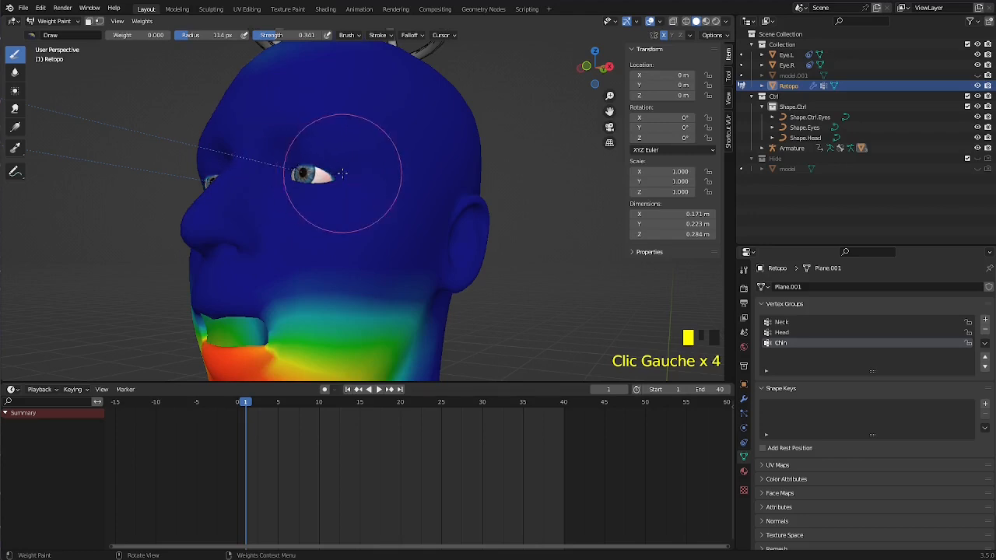
pyautogui.click(303, 160)
pyautogui.click(321, 164)
pyautogui.click(342, 168)
pyautogui.click(328, 176)
# Step: Paint weight 0.000 on the Chin group around the right eye's outer corner and lids, including close up
pyautogui.moveTo(316, 183); pyautogui.dragTo(350, 184, button='middle')
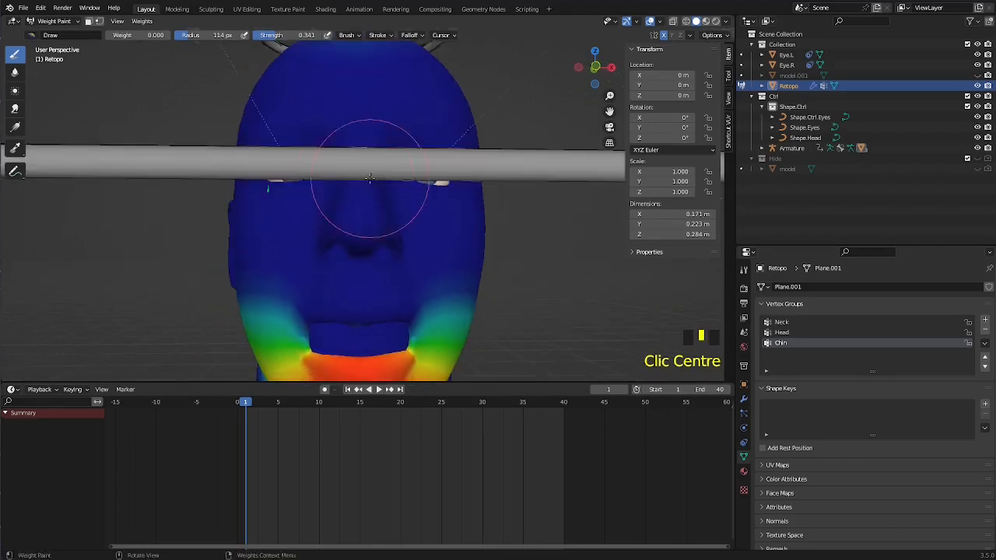
pyautogui.click(329, 166)
pyautogui.click(265, 189)
pyautogui.moveTo(265, 189); pyautogui.dragTo(366, 112, button='middle')
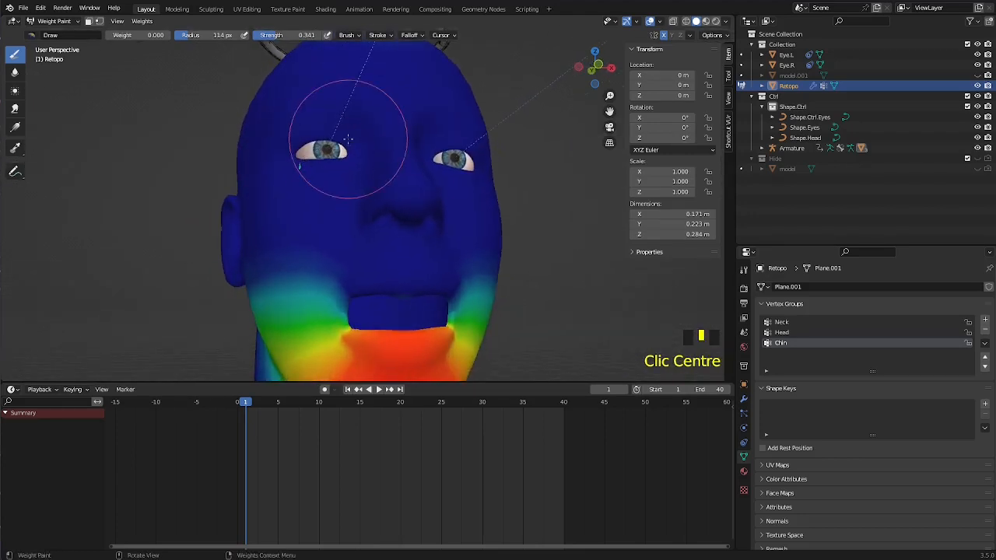
pyautogui.click(262, 156)
pyautogui.click(262, 156)
pyautogui.scroll(2, 326, 162)
pyautogui.moveTo(326, 162); pyautogui.dragTo(345, 167, button='middle')
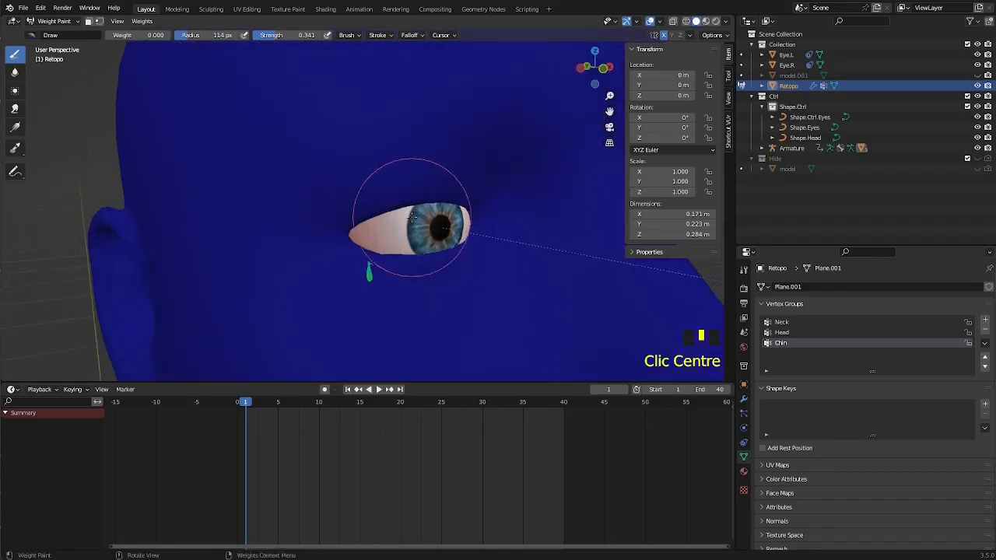
pyautogui.click(435, 223)
pyautogui.click(412, 228)
pyautogui.click(388, 230)
# Step: Paint further weight 0.000 strokes on the Chin group over the right eye area from the front
pyautogui.moveTo(389, 230)
pyautogui.mouseDown(button='middle')
pyautogui.moveTo(438, 224)
pyautogui.moveTo(421, 198)
pyautogui.moveTo(307, 193)
pyautogui.mouseUp(button='middle')
pyautogui.scroll(-2, 473, 211)
pyautogui.click(345, 189)
pyautogui.click(345, 189)
pyautogui.click(267, 189)
pyautogui.click(310, 194)
pyautogui.click(302, 185)
pyautogui.click(284, 199)
pyautogui.click(267, 210)
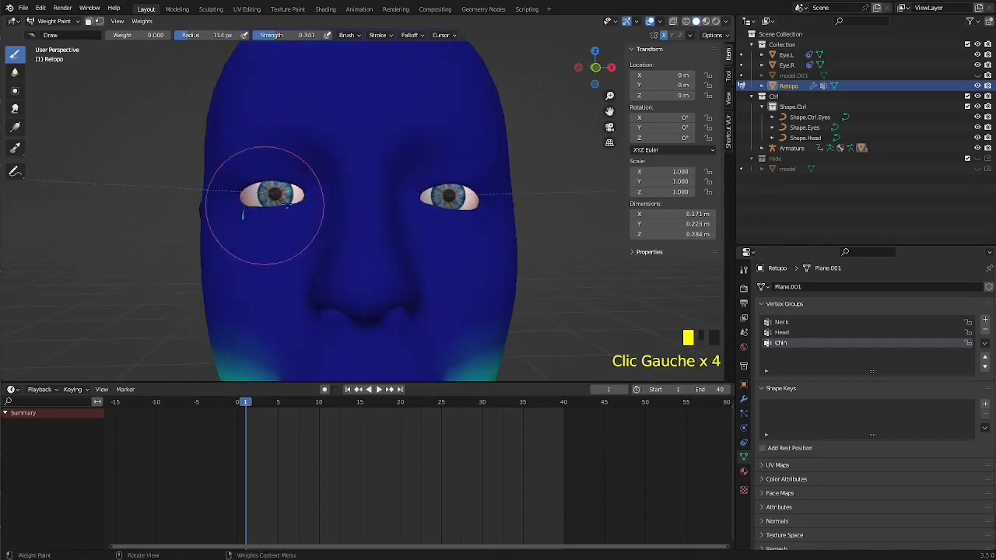
pyautogui.click(261, 191)
pyautogui.click(258, 179)
pyautogui.click(318, 191)
pyautogui.moveTo(317, 191); pyautogui.dragTo(264, 183, button='middle')
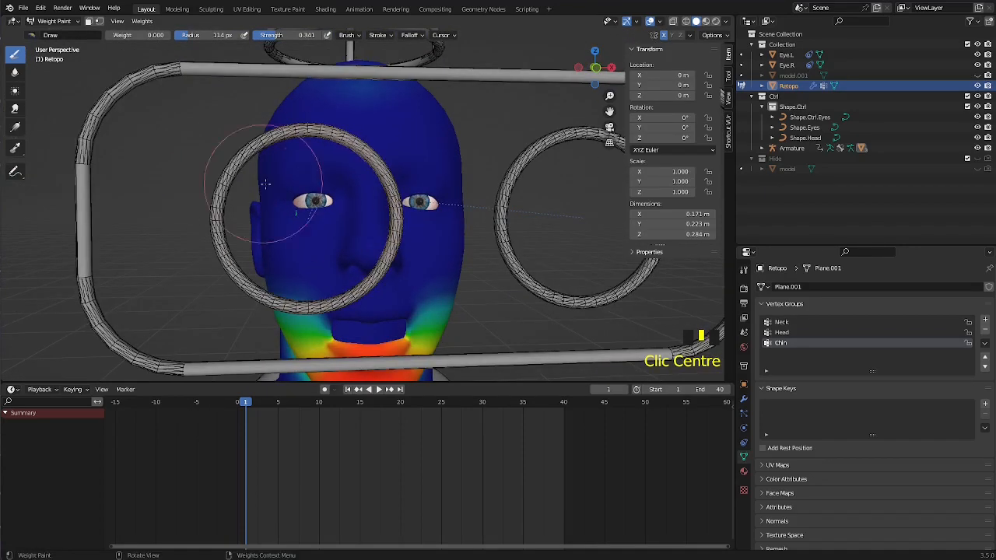
# Step: Return the head mesh to Object Mode and nudge the right eyeball about 0.0003 m along X
pyautogui.click(54, 21)
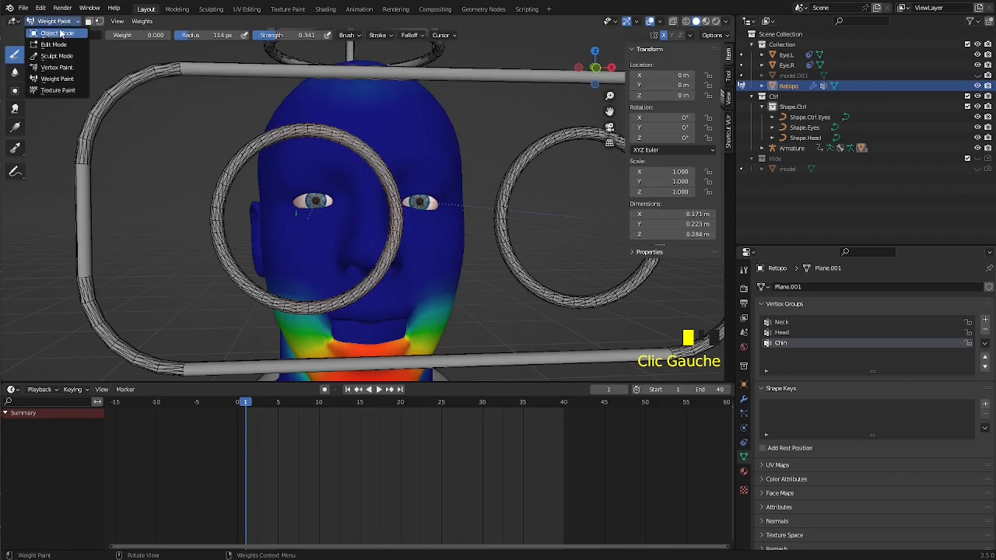
pyautogui.click(47, 34)
pyautogui.scroll(3, 319, 206)
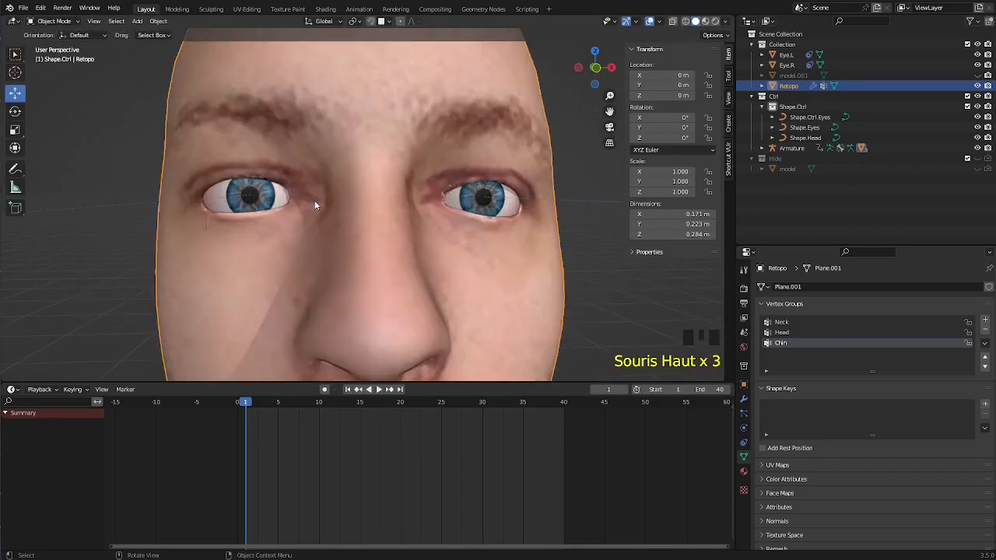
pyautogui.click(254, 205)
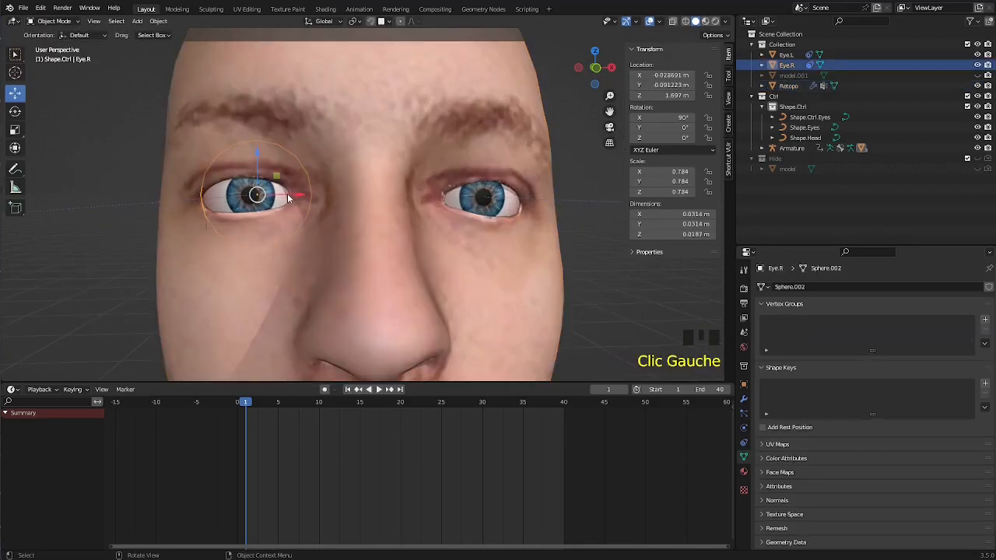
pyautogui.doubleClick(290, 196)
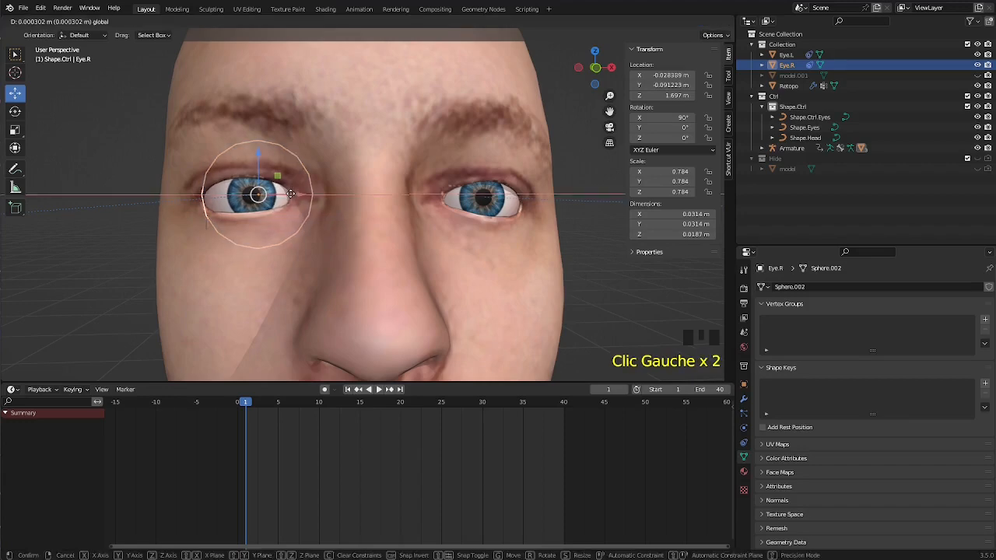
pyautogui.moveTo(291, 194); pyautogui.dragTo(291, 194)
# Step: Select the Retopo head mesh again and put it in Weight Paint mode
pyautogui.moveTo(270, 197); pyautogui.dragTo(368, 235, button='middle')
pyautogui.scroll(4, 340, 234)
pyautogui.scroll(-6, 338, 269)
pyautogui.scroll(-4, 456, 215)
pyautogui.click(367, 235)
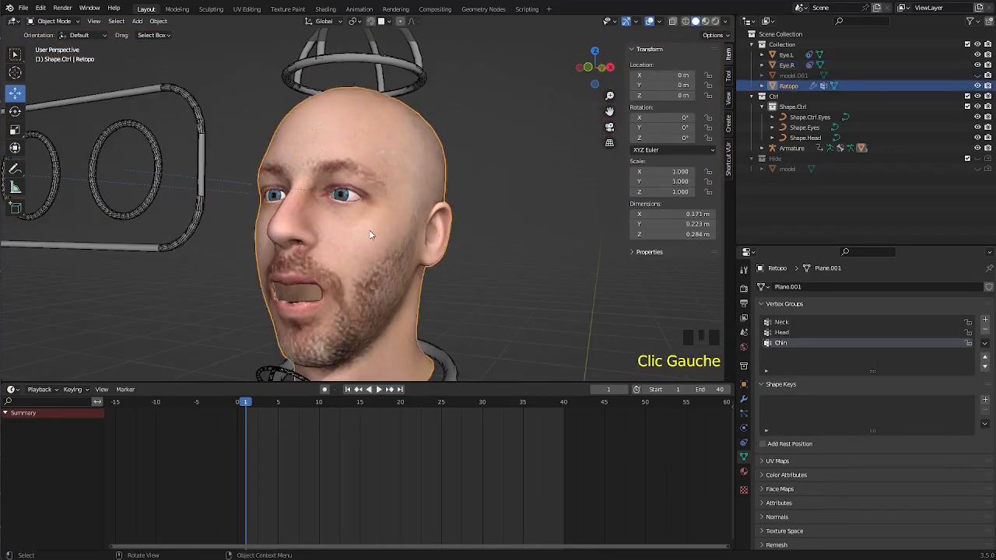
pyautogui.hotkey('ctrl', 'Tab')
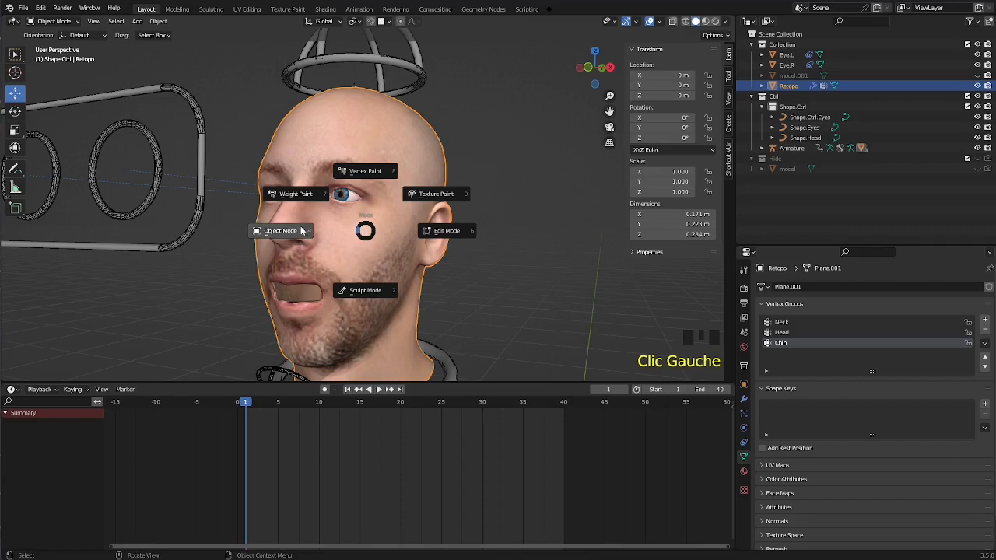
pyautogui.click(296, 194)
# Step: Turn on X-ray and paint weight 0.000 over the leftover Chin patch below the right eye's outer corner
pyautogui.scroll(2, 311, 210)
pyautogui.moveTo(318, 222)
pyautogui.mouseDown(button='middle')
pyautogui.moveTo(339, 210)
pyautogui.moveTo(278, 195)
pyautogui.moveTo(409, 191)
pyautogui.moveTo(422, 200)
pyautogui.mouseUp(button='middle')
pyautogui.hotkey('alt', 'z')
pyautogui.click(253, 189)
pyautogui.click(261, 189)
pyautogui.scroll(2, 519, 209)
pyautogui.keyDown('shift'); pyautogui.moveTo(519, 208); pyautogui.dragTo(312, 269, button='middle'); pyautogui.keyUp('shift')
pyautogui.scroll(2, 360, 261)
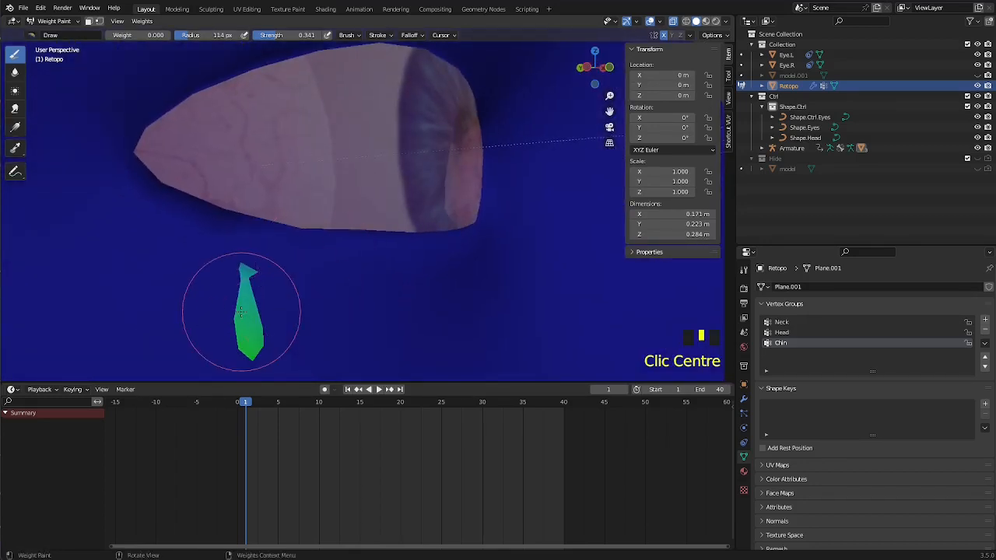
pyautogui.scroll(-2, 280, 292)
pyautogui.click(332, 228)
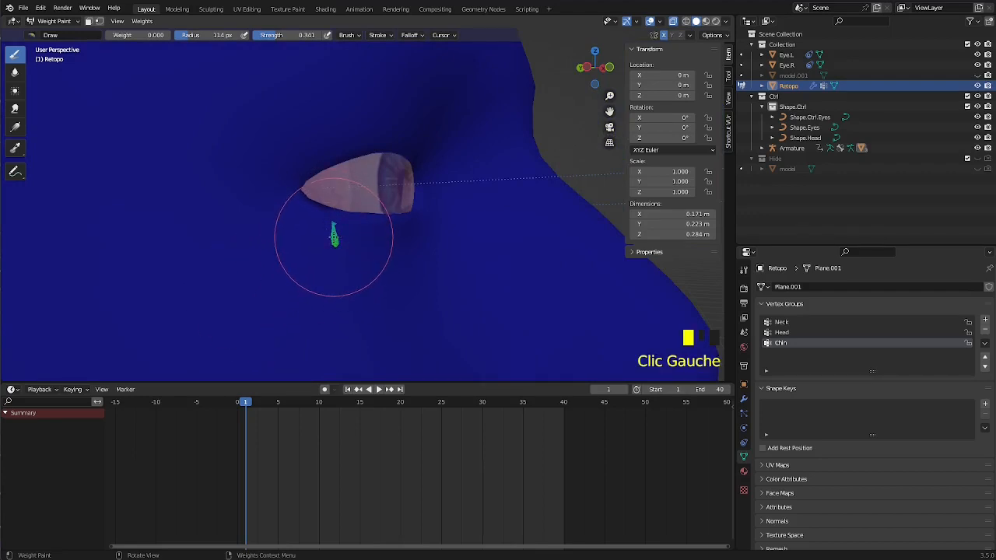
# Step: From inside the head, paint weight 0.000 on the Chin group at the outer lower corners of the eye openings
pyautogui.hotkey('alt', 'z')
pyautogui.moveTo(330, 238); pyautogui.dragTo(350, 164, button='middle')
pyautogui.scroll(4, 526, 231)
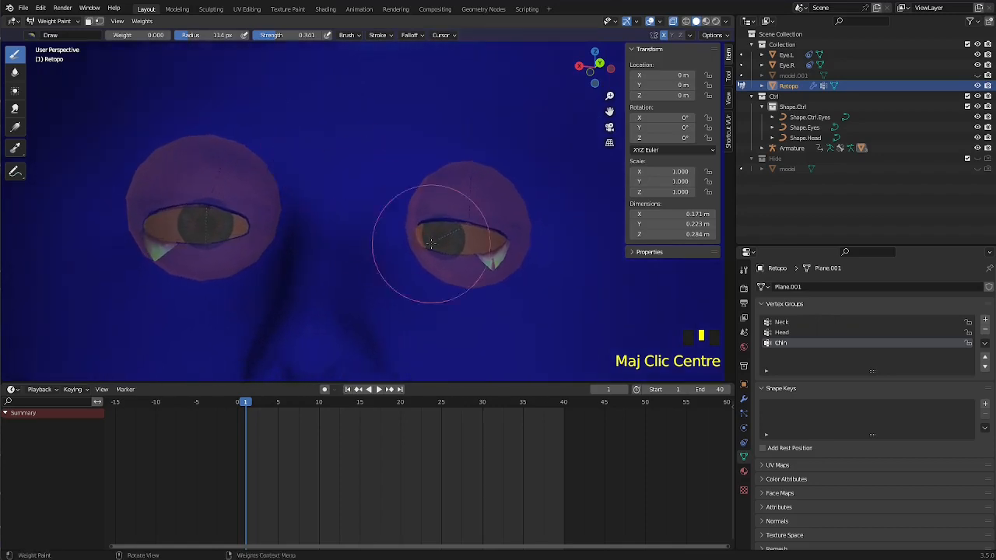
pyautogui.click(500, 259)
pyautogui.click(495, 253)
pyautogui.click(495, 252)
pyautogui.click(491, 249)
pyautogui.click(491, 247)
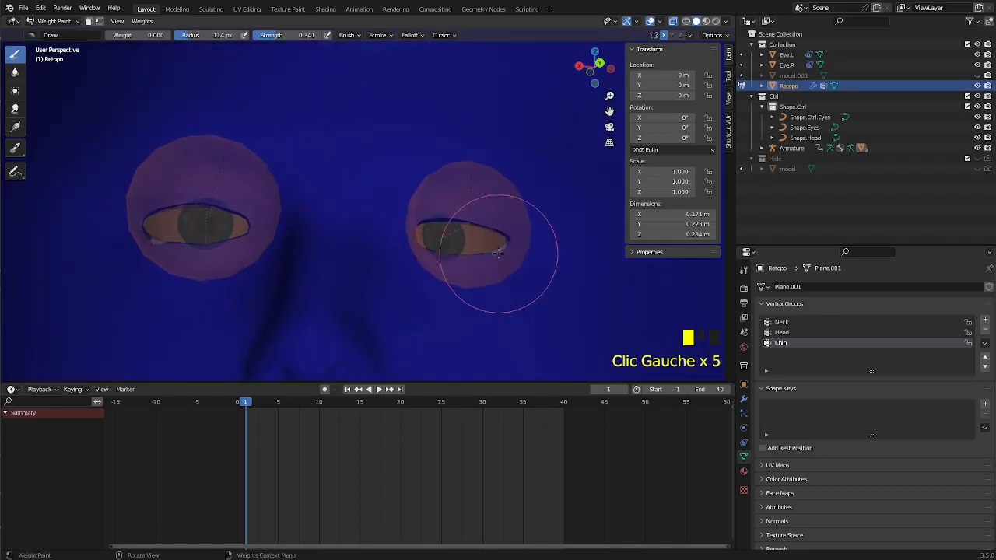
pyautogui.click(496, 241)
pyautogui.click(499, 238)
pyautogui.click(499, 238)
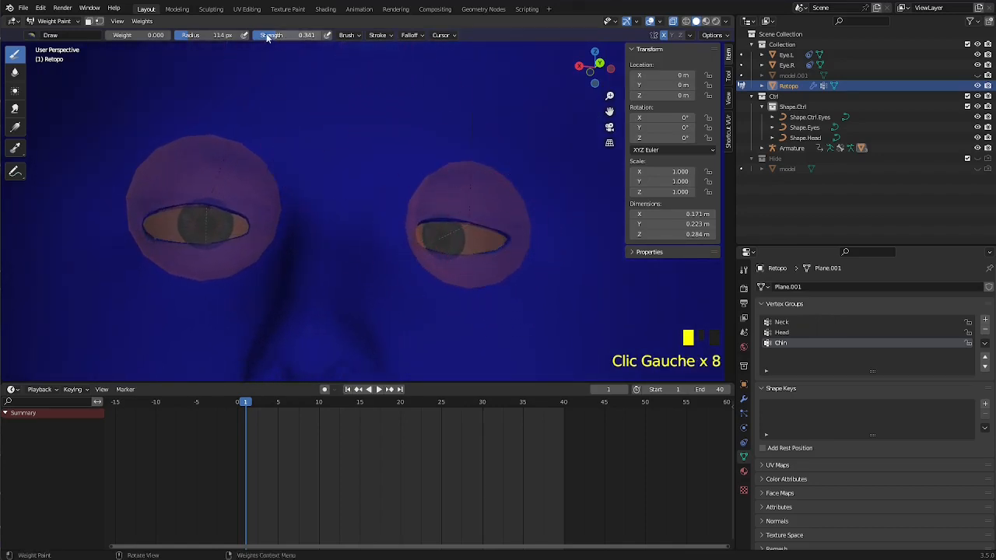
# Step: Set the brush strength to 1.000 and paint weight 0.000 over the Chin residue at the top of the head
pyautogui.moveTo(449, 234)
pyautogui.mouseDown()
pyautogui.moveTo(399, 225)
pyautogui.moveTo(500, 235)
pyautogui.moveTo(406, 218)
pyautogui.moveTo(84, 226)
pyautogui.mouseUp()
pyautogui.keyDown('shift'); pyautogui.moveTo(345, 260); pyautogui.dragTo(322, 127, button='middle'); pyautogui.keyUp('shift')
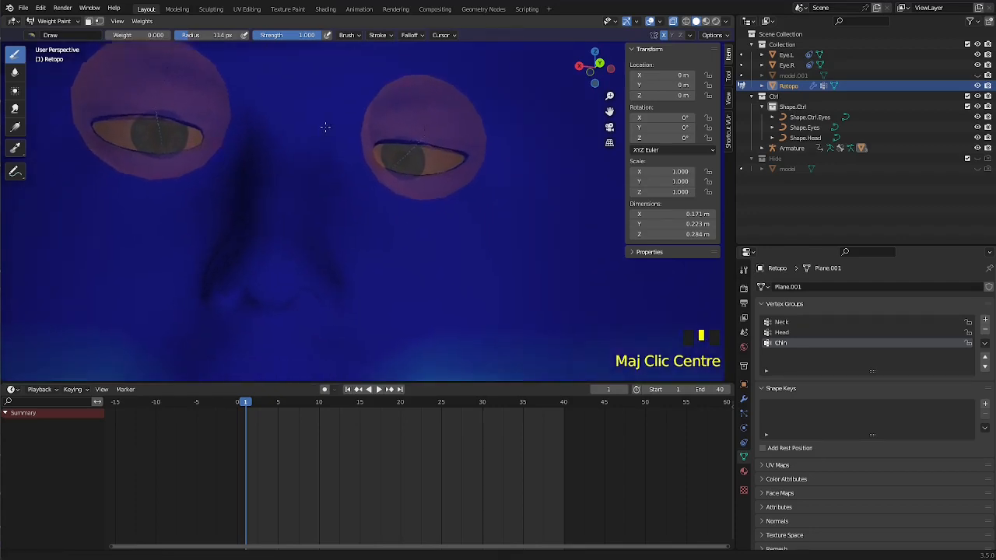
pyautogui.scroll(-2, 361, 155)
pyautogui.moveTo(361, 155)
pyautogui.mouseDown(button='middle')
pyautogui.moveTo(351, 160)
pyautogui.moveTo(350, 140)
pyautogui.mouseUp(button='middle')
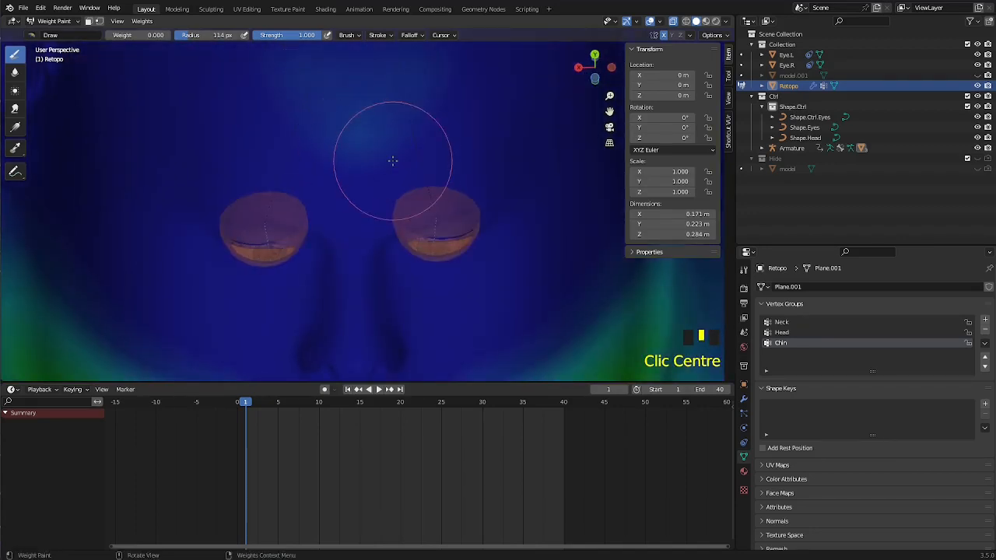
pyautogui.click(361, 109)
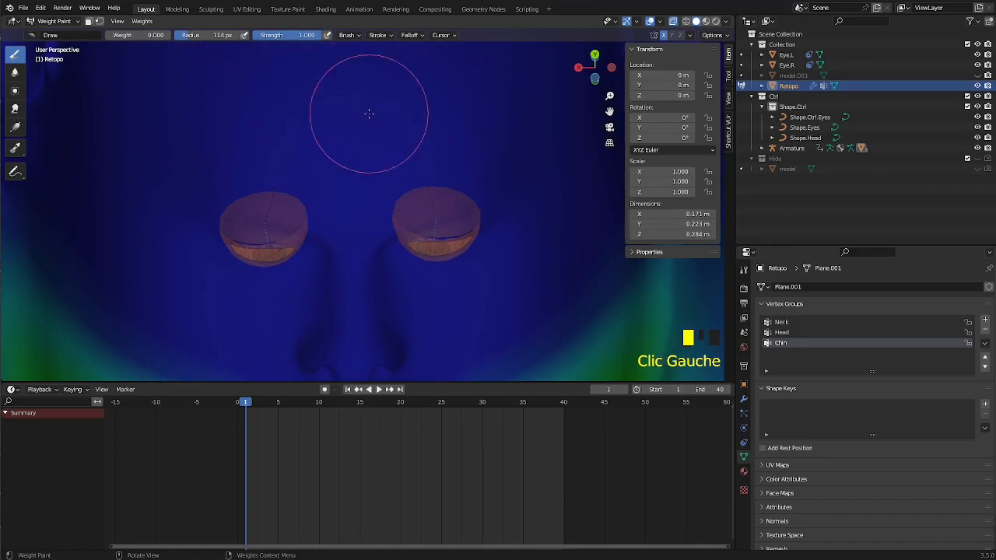
# Step: Return the head mesh to Object Mode and turn off X-ray
pyautogui.moveTo(356, 101)
pyautogui.mouseDown(button='middle')
pyautogui.moveTo(313, 149)
pyautogui.moveTo(229, 213)
pyautogui.mouseUp(button='middle')
pyautogui.scroll(-5, 310, 251)
pyautogui.moveTo(310, 251)
pyautogui.mouseDown(button='middle')
pyautogui.moveTo(380, 233)
pyautogui.moveTo(355, 202)
pyautogui.moveTo(399, 161)
pyautogui.moveTo(337, 188)
pyautogui.moveTo(83, 145)
pyautogui.mouseUp(button='middle')
pyautogui.click(54, 22)
pyautogui.click(58, 34)
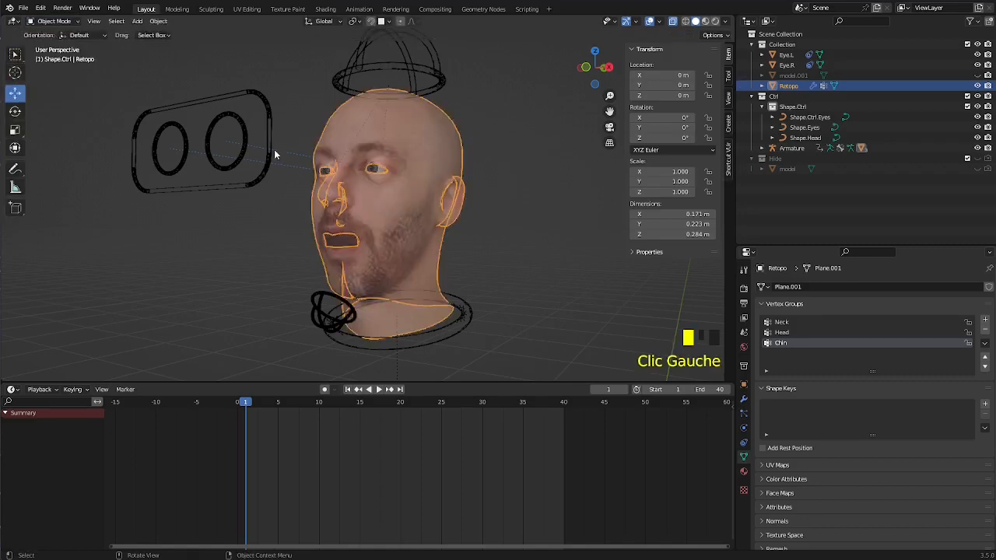
pyautogui.hotkey('alt', 'z')
# Step: Put the armature in Pose Mode and rotate the Chin bone about global X to open the mouth wider
pyautogui.click(267, 173)
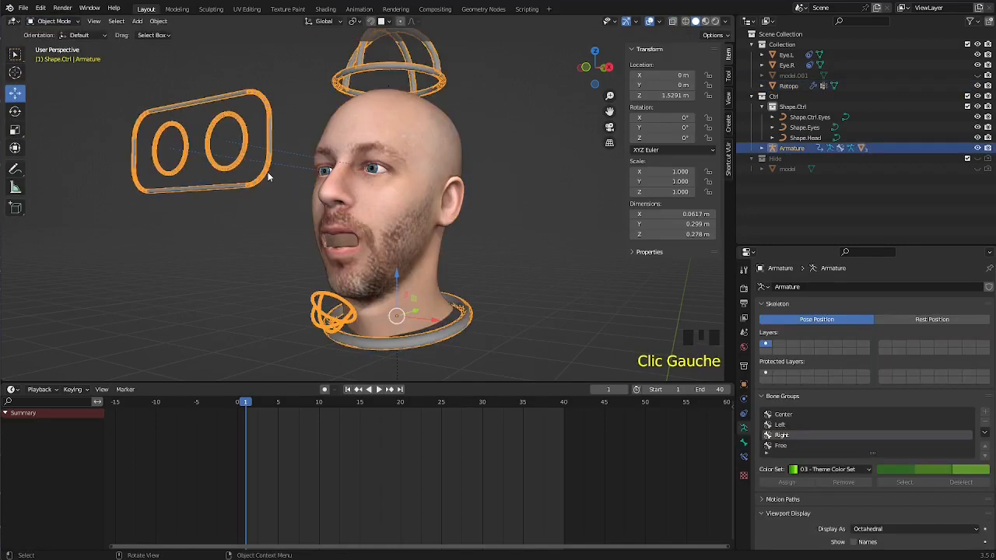
pyautogui.hotkey('ctrl', 'Tab')
pyautogui.click(326, 330)
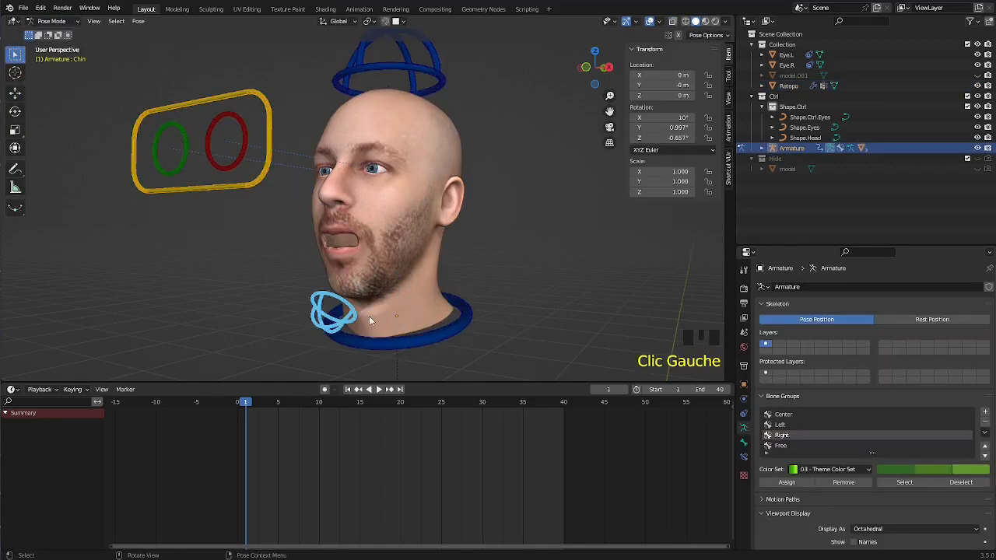
pyautogui.moveTo(370, 317); pyautogui.dragTo(366, 315, button='middle')
pyautogui.press('r')
pyautogui.press('x')
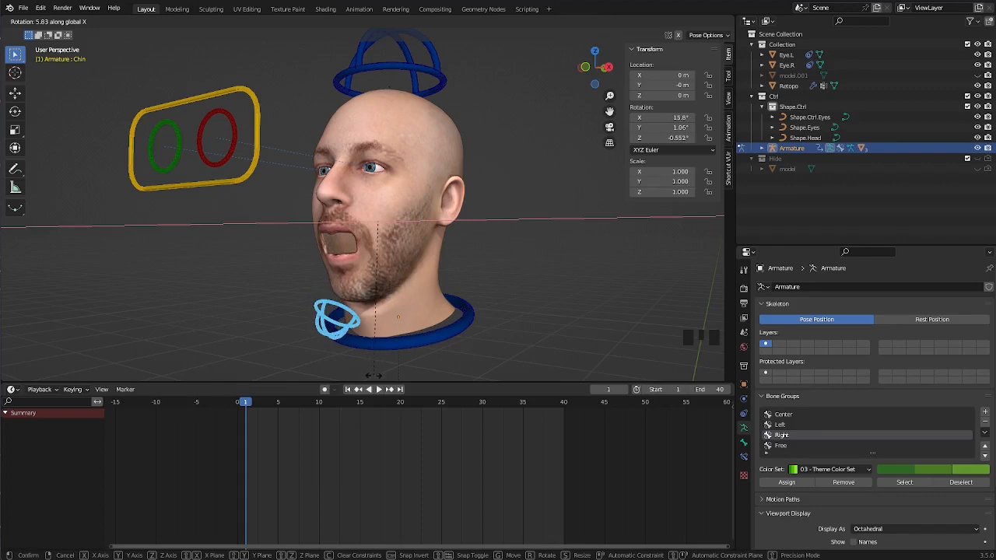
pyautogui.click(381, 251)
# Step: Leave the armature's Pose Mode, select the Retopo head mesh and switch it to Weight Paint mode
pyautogui.scroll(2, 380, 251)
pyautogui.click(375, 244)
pyautogui.press('Tab')
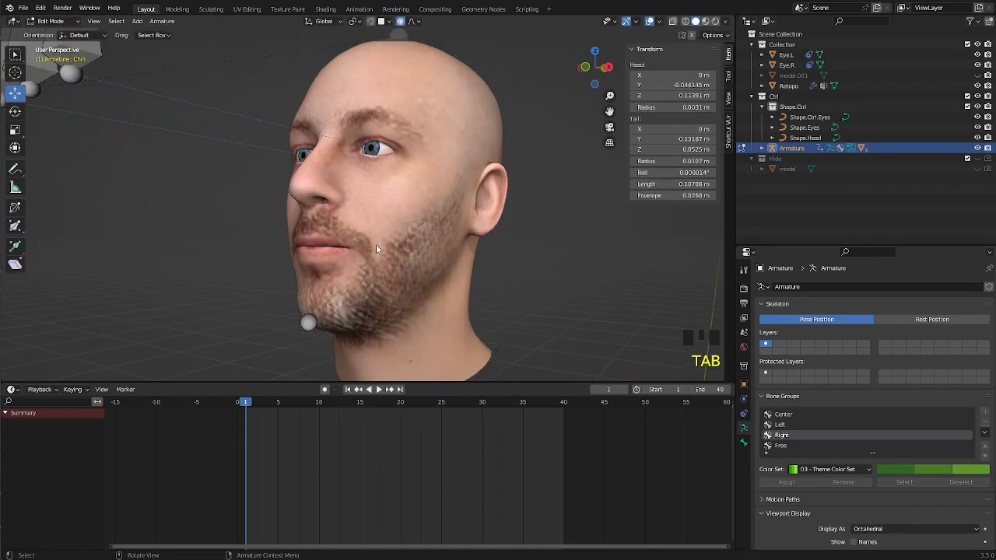
pyautogui.press('Tab')
pyautogui.hotkey('ctrl', 'Tab')
pyautogui.click(392, 243)
pyautogui.hotkey('ctrl', 'Tab')
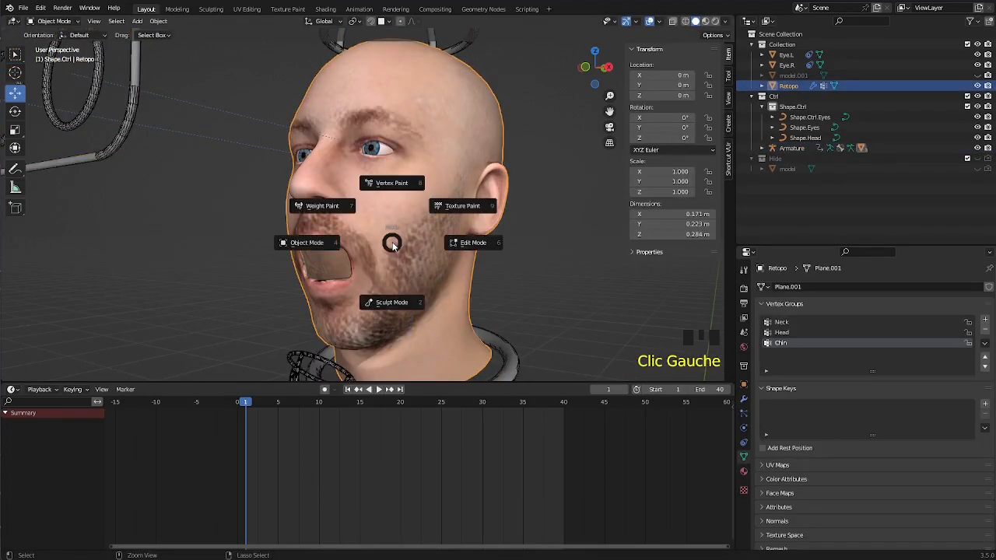
pyautogui.click(340, 209)
pyautogui.moveTo(345, 222); pyautogui.dragTo(351, 267, button='middle')
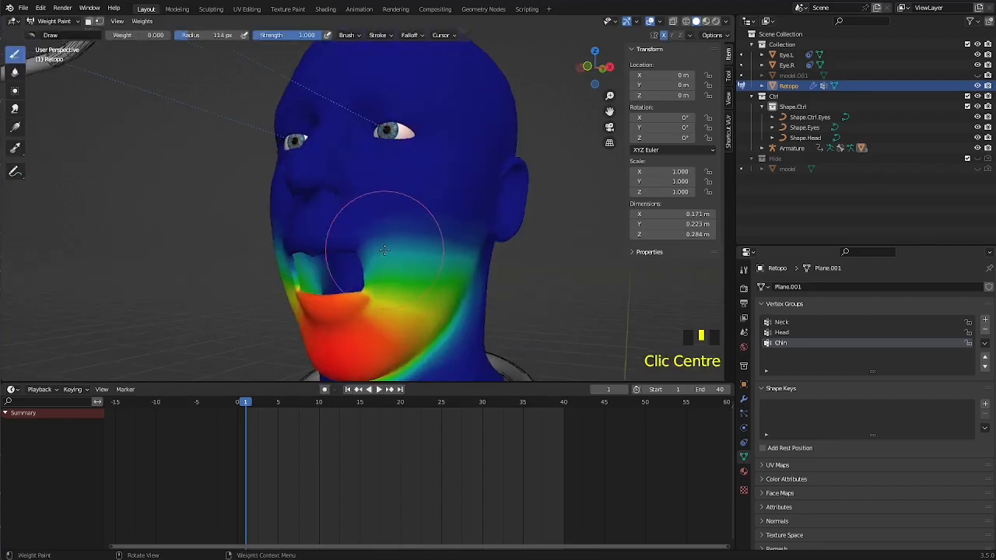
pyautogui.scroll(2, 351, 267)
pyautogui.keyDown('shift'); pyautogui.moveTo(427, 289); pyautogui.dragTo(419, 265, button='middle'); pyautogui.keyUp('shift')
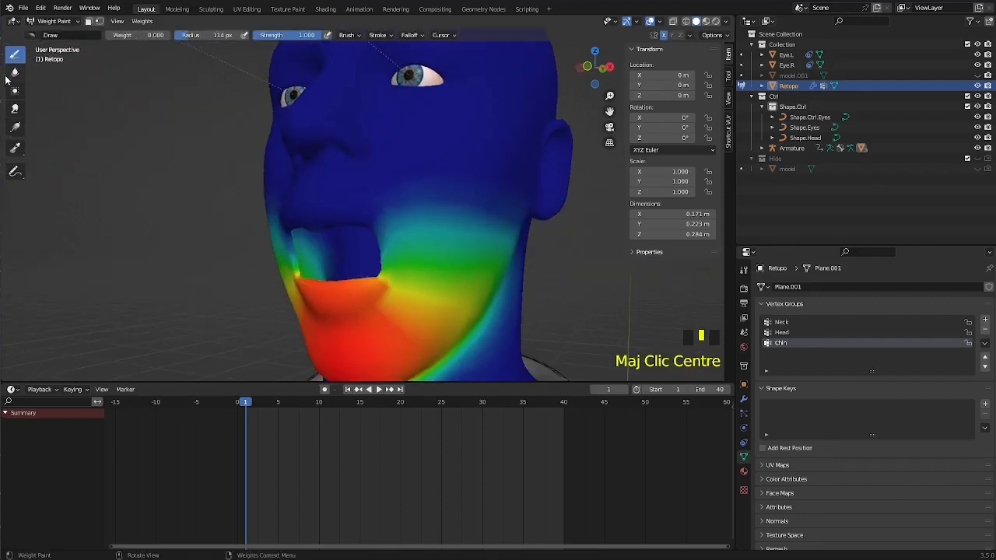
pyautogui.doubleClick(386, 231)
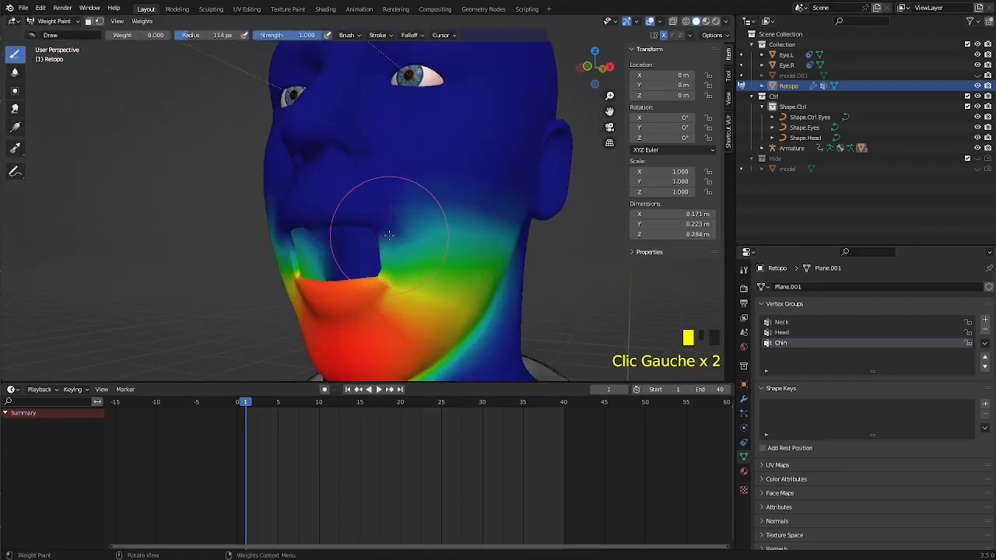
pyautogui.click(412, 228)
pyautogui.click(455, 231)
pyautogui.click(488, 231)
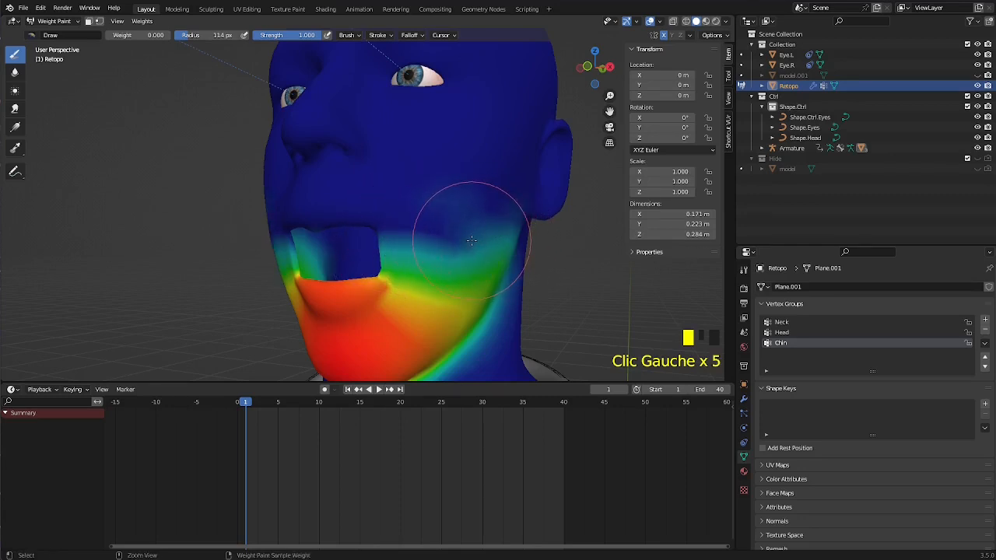
pyautogui.hotkey('ctrl', 'z')
pyautogui.hotkey('ctrl', 'z')
pyautogui.hotkey('ctrl', 'z')
pyautogui.hotkey('ctrl', 'z')
pyautogui.hotkey('ctrl', 'z')
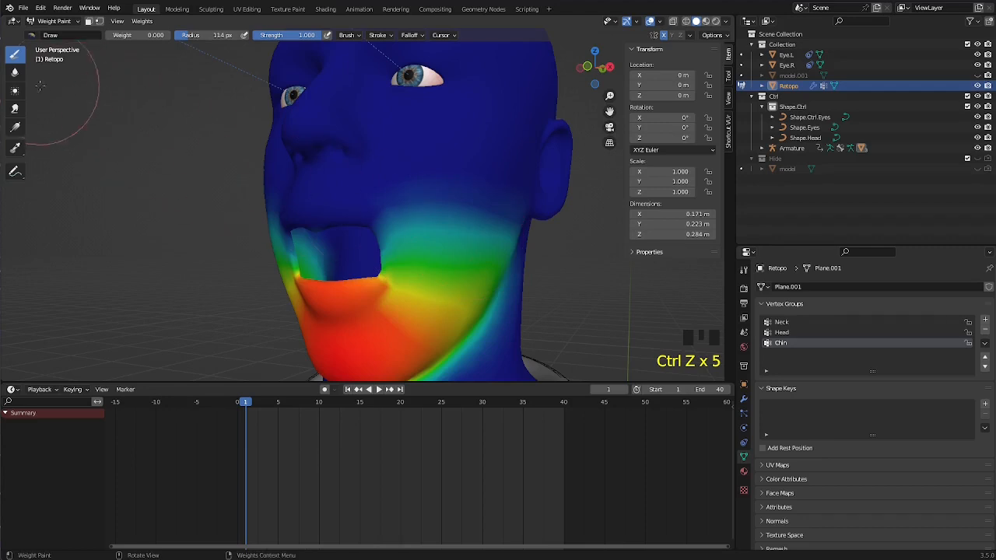
# Step: Switch to the Blur brush and smooth the Chin weights around the left mouth corner and upper lip
pyautogui.click(14, 72)
pyautogui.click(394, 232)
pyautogui.click(389, 233)
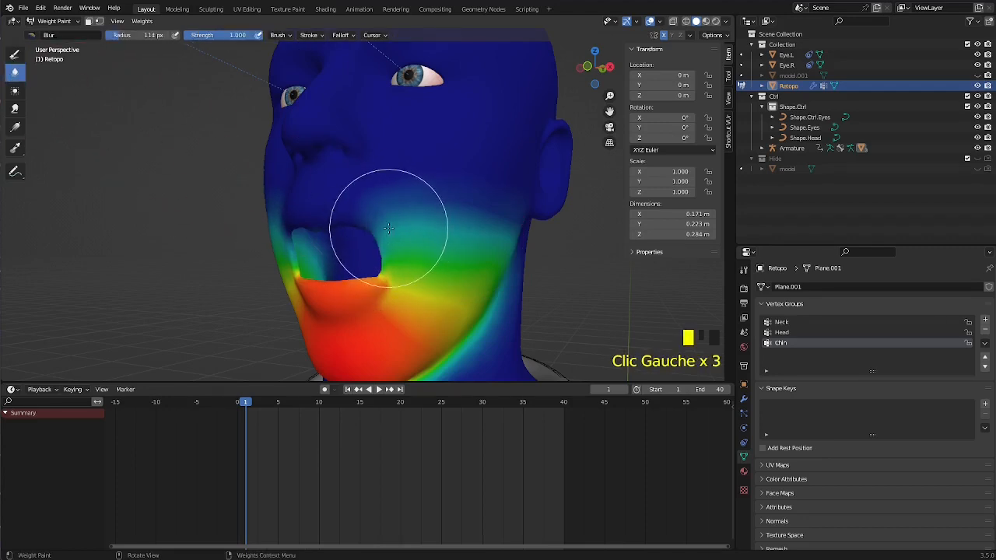
pyautogui.click(387, 233)
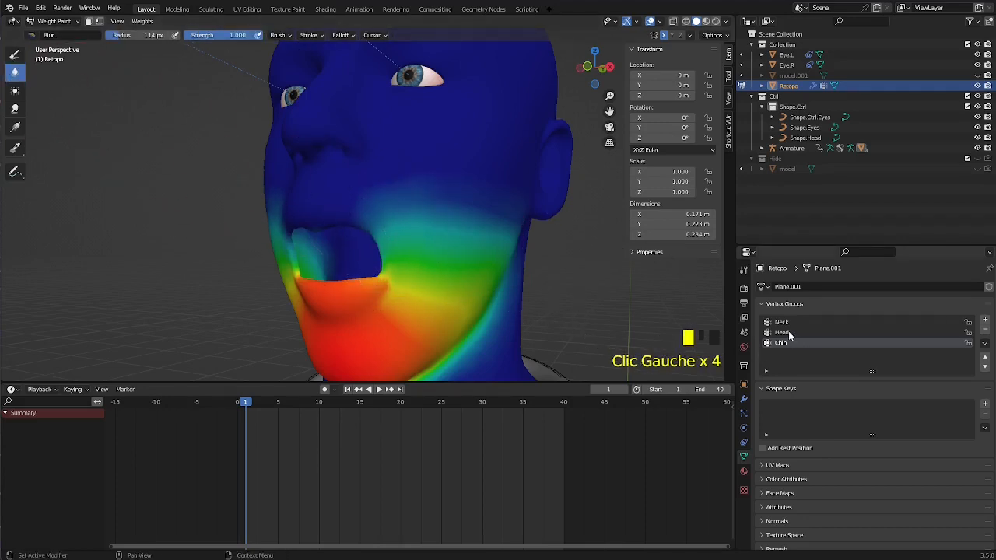
# Step: Activate the Head vertex group and blur its weights on the left cheek beside the mouth
pyautogui.click(782, 332)
pyautogui.click(407, 257)
pyautogui.click(411, 253)
pyautogui.click(410, 241)
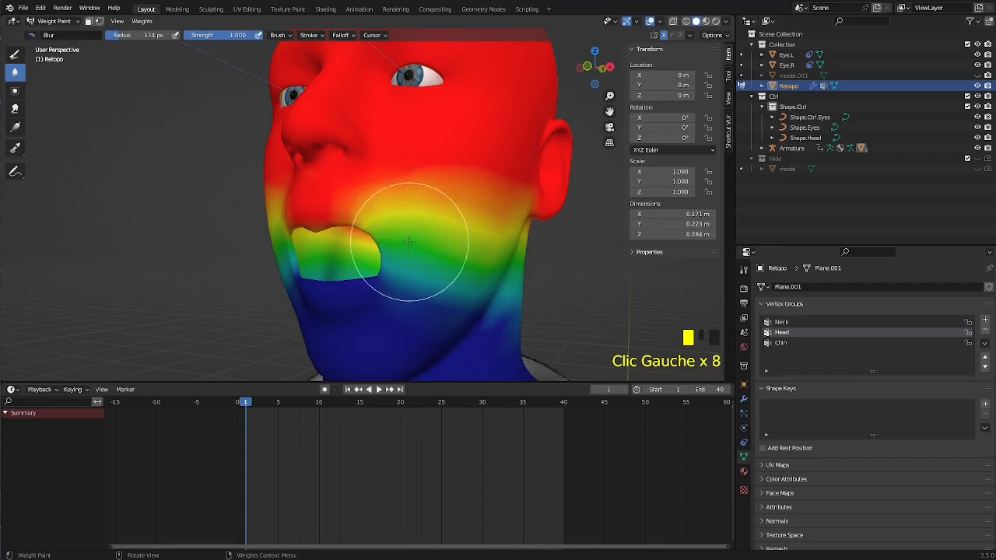
# Step: Switch to the Draw brush at weight 1.000 and paint the Head group on the middle of the upper lip
pyautogui.moveTo(410, 241)
pyautogui.mouseDown(button='middle')
pyautogui.moveTo(403, 232)
pyautogui.moveTo(424, 237)
pyautogui.mouseUp(button='middle')
pyautogui.scroll(3, 400, 229)
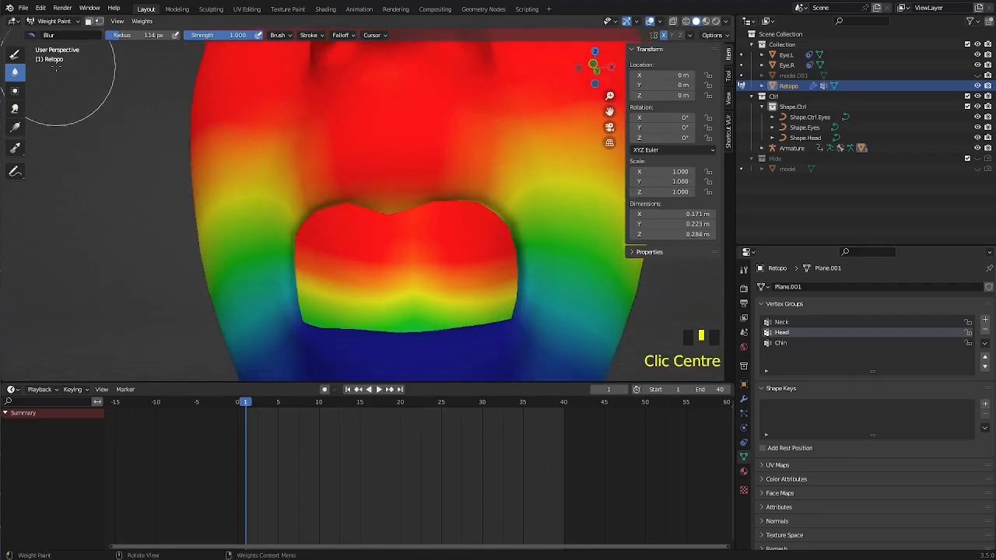
pyautogui.click(12, 55)
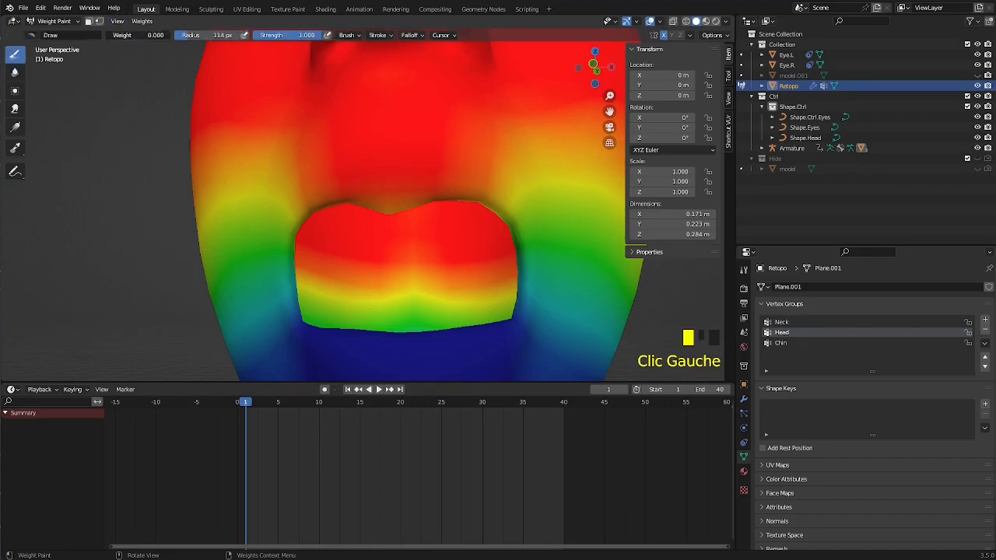
pyautogui.moveTo(129, 35); pyautogui.dragTo(178, 35)
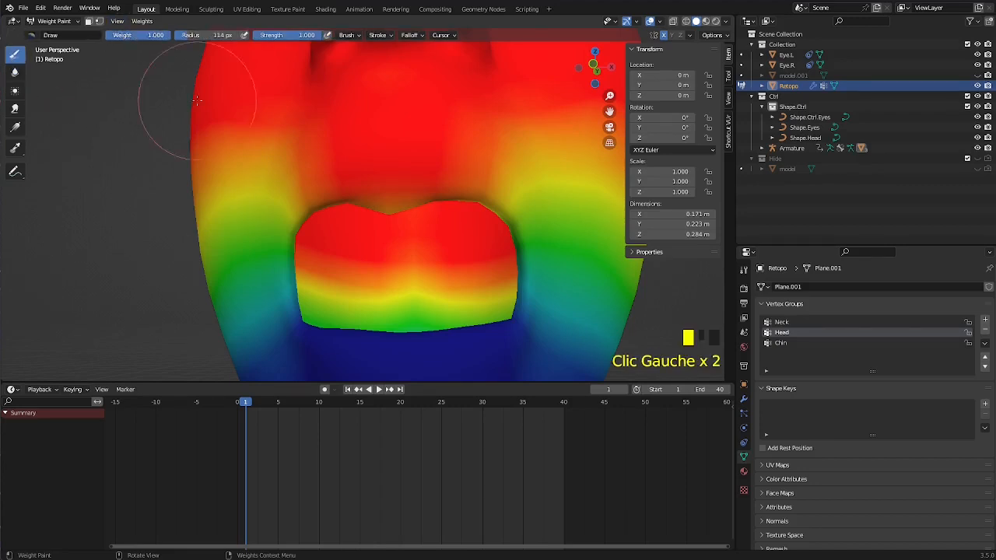
pyautogui.click(387, 204)
pyautogui.click(382, 196)
pyautogui.click(380, 193)
# Step: Paint further Head weight 1.000 strokes along the upper lip, from below and from the side
pyautogui.moveTo(380, 191); pyautogui.dragTo(383, 115, button='middle')
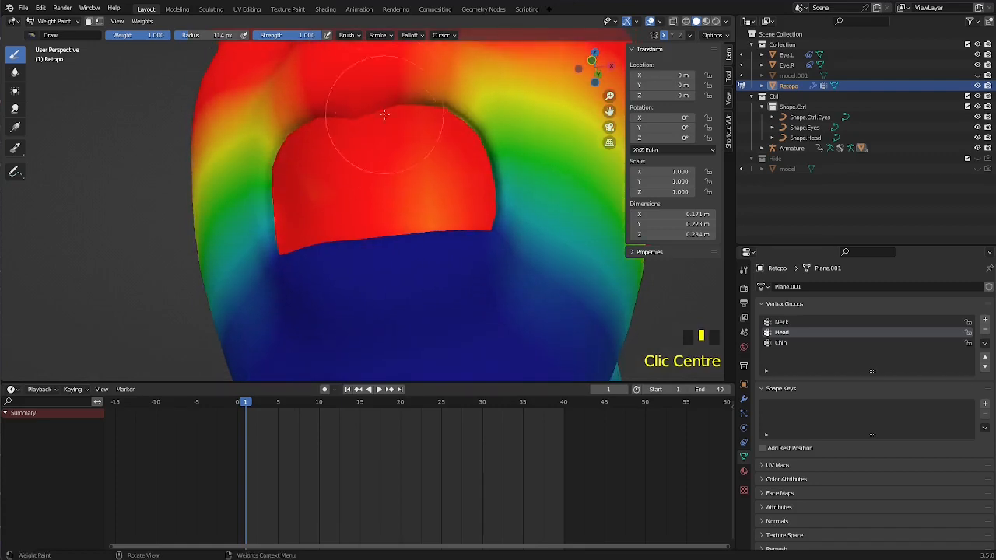
pyautogui.moveTo(437, 97)
pyautogui.mouseDown()
pyautogui.moveTo(382, 74)
pyautogui.moveTo(306, 115)
pyautogui.moveTo(356, 107)
pyautogui.mouseUp()
pyautogui.scroll(-1, 417, 113)
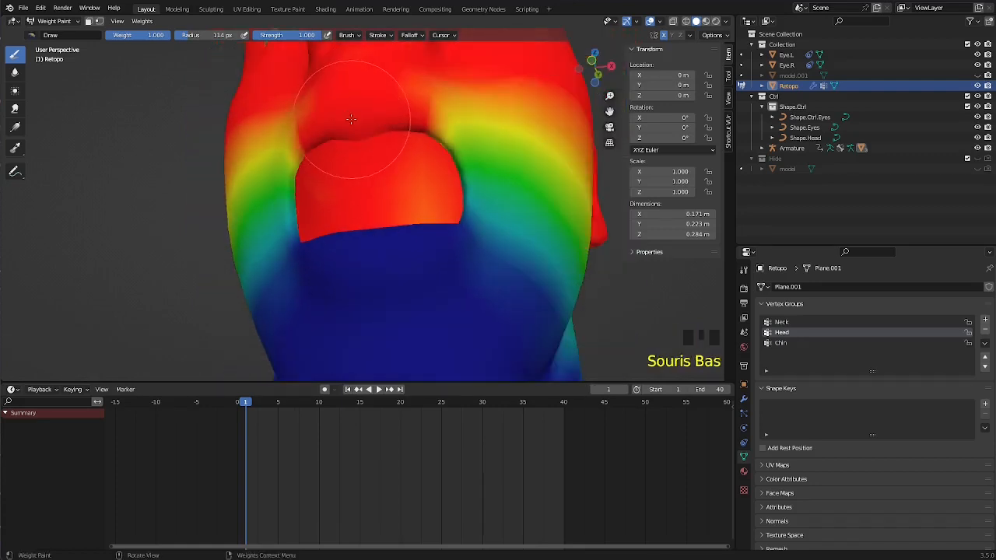
pyautogui.moveTo(418, 113); pyautogui.dragTo(178, 103, button='middle')
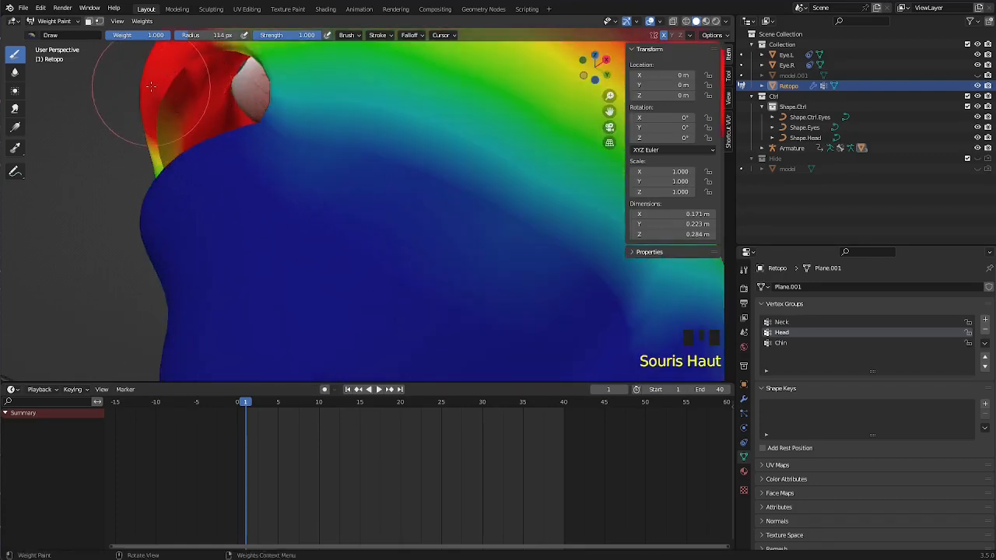
pyautogui.click(156, 88)
pyautogui.click(166, 87)
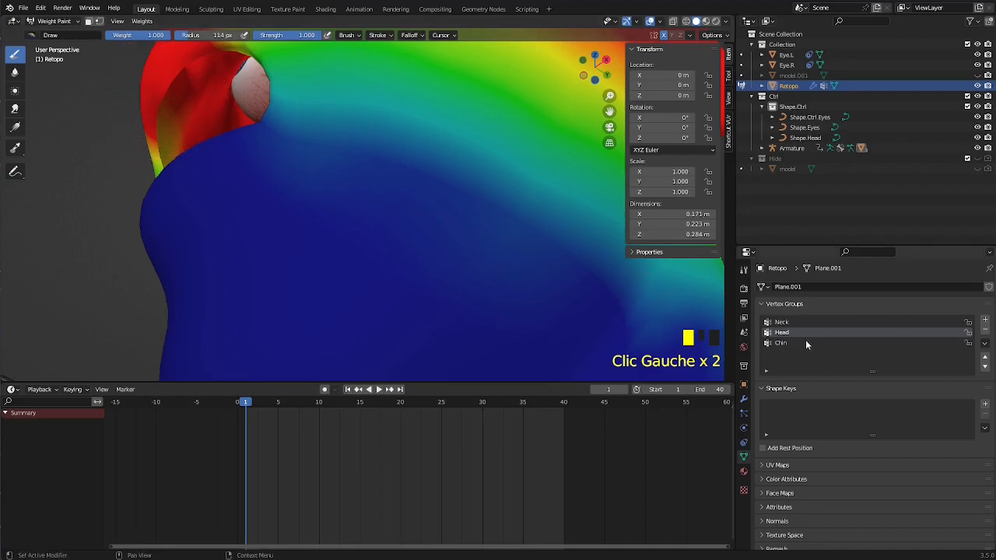
pyautogui.click(784, 323)
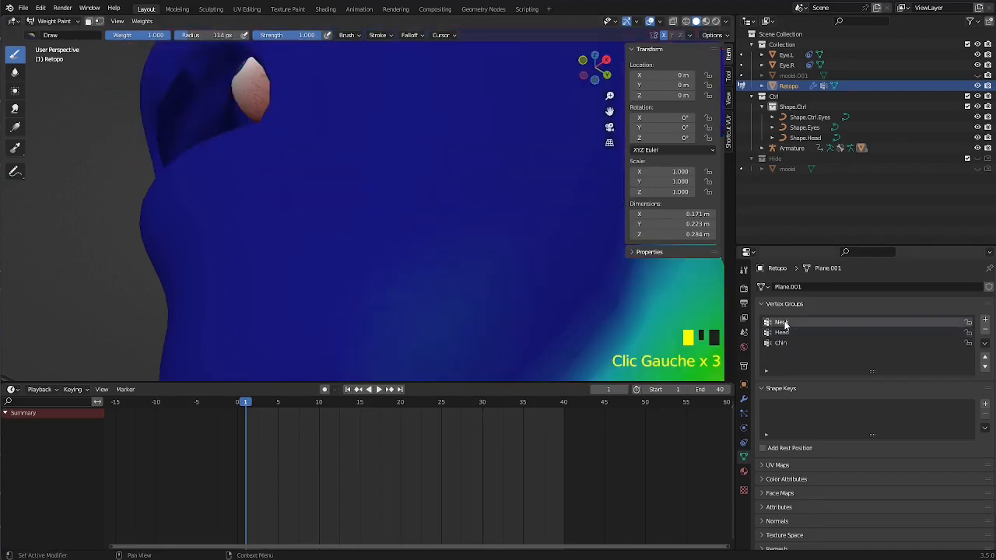
pyautogui.moveTo(456, 246); pyautogui.dragTo(388, 227, button='middle')
pyautogui.keyDown('shift'); pyautogui.moveTo(381, 196); pyautogui.dragTo(364, 253, button='middle'); pyautogui.keyUp('shift')
pyautogui.moveTo(343, 240); pyautogui.dragTo(289, 216, button='middle')
pyautogui.moveTo(233, 133); pyautogui.dragTo(216, 140)
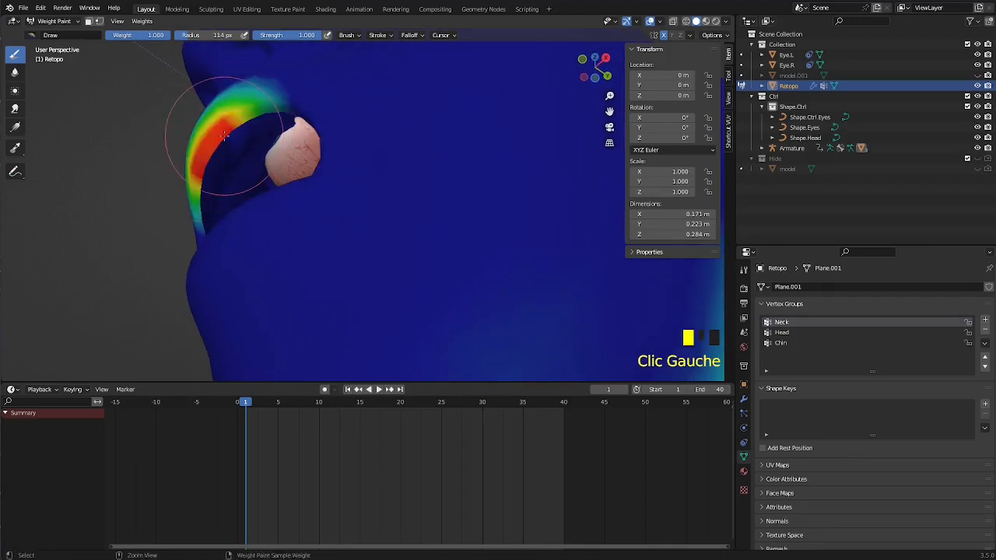
pyautogui.hotkey('ctrl', 'z')
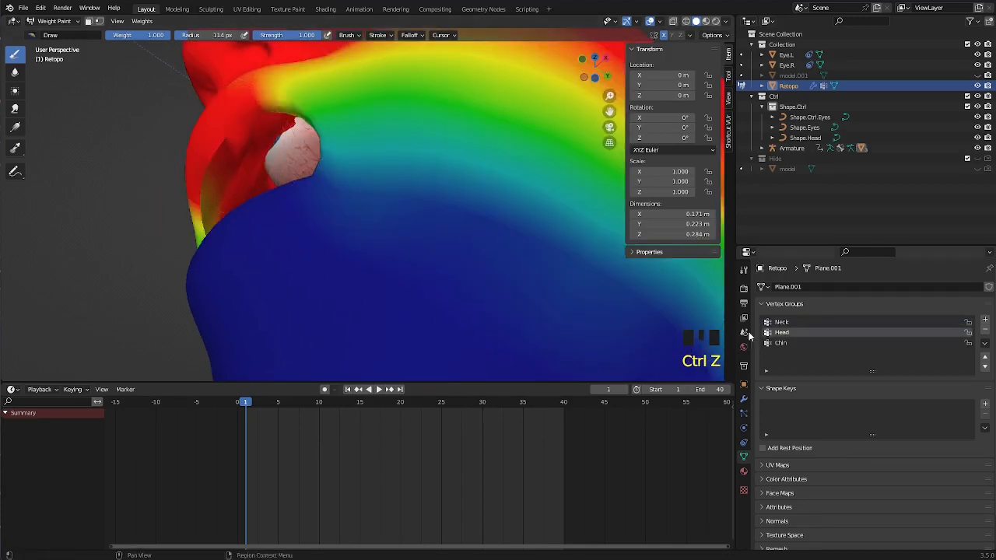
# Step: Activate the Neck vertex group, set the brush weight to 0.000 and paint over the upper lip
pyautogui.click(786, 322)
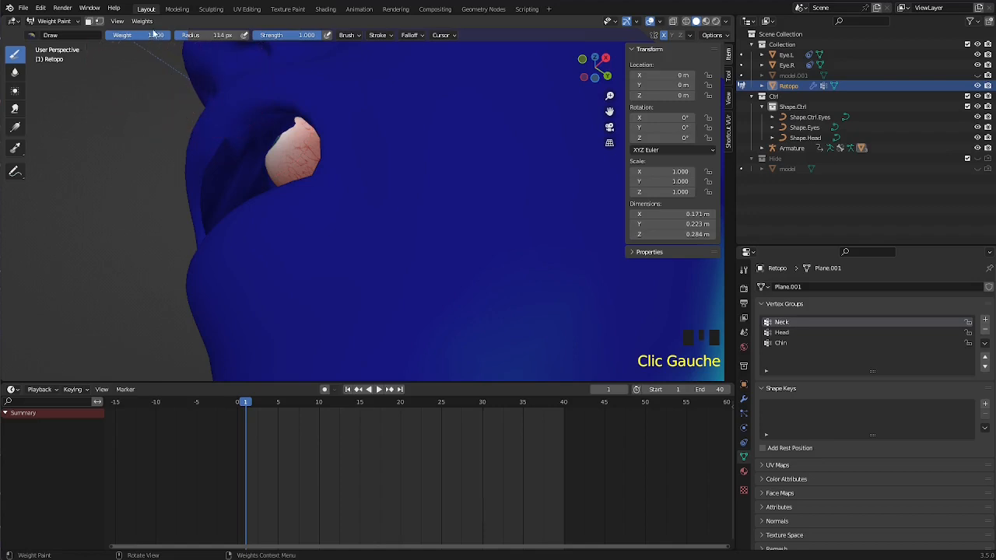
pyautogui.moveTo(159, 35); pyautogui.dragTo(92, 36)
pyautogui.click(174, 176)
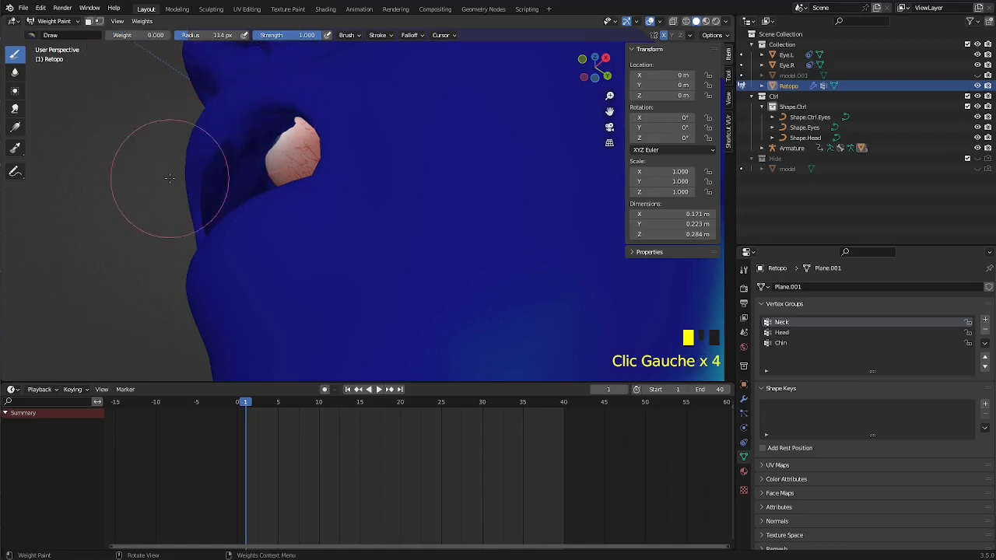
# Step: Activate the Chin vertex group and paint weight 0.000 along the upper lip toward the left mouth corner
pyautogui.click(783, 343)
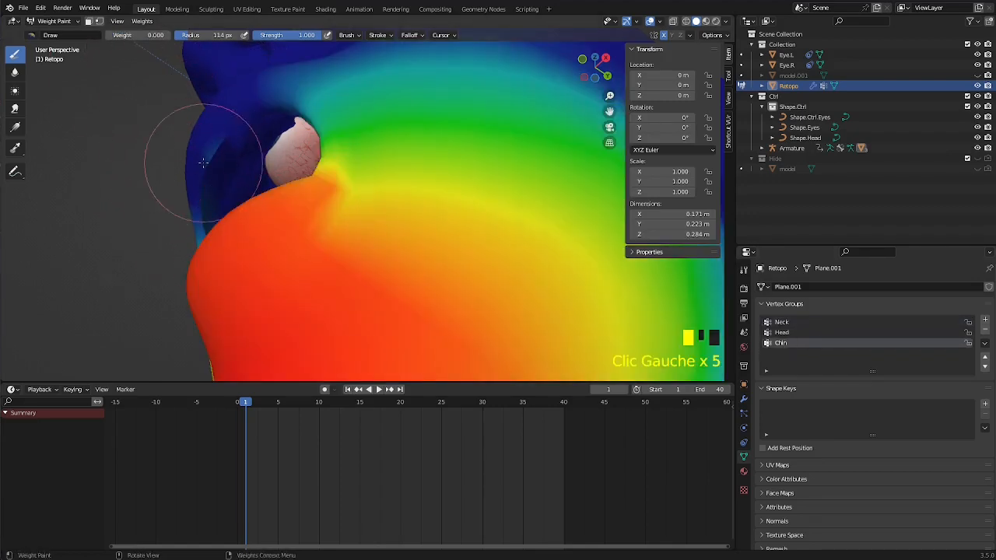
pyautogui.moveTo(216, 133); pyautogui.dragTo(292, 166, button='middle')
pyautogui.moveTo(401, 261); pyautogui.dragTo(438, 262, button='middle')
pyautogui.scroll(-1, 412, 242)
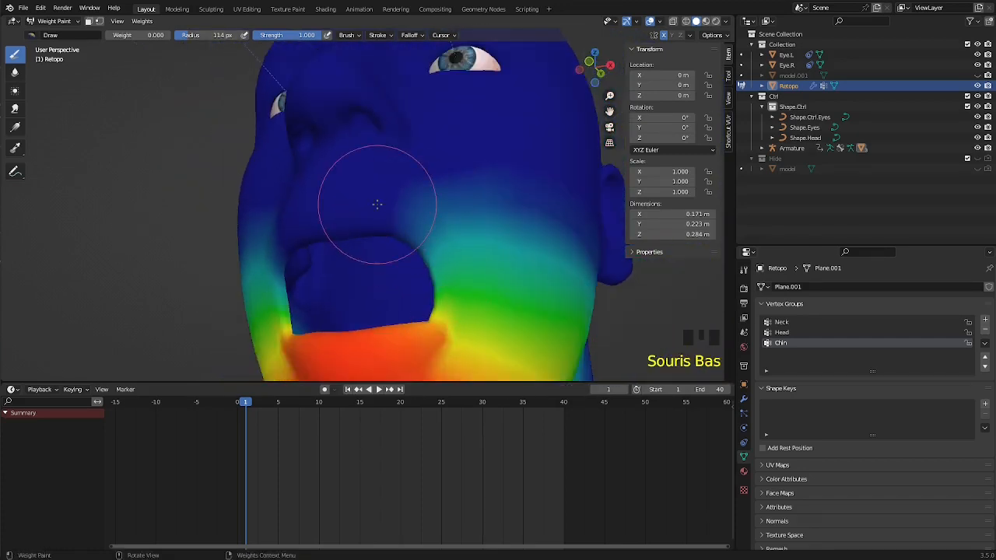
pyautogui.moveTo(377, 204)
pyautogui.mouseDown()
pyautogui.moveTo(394, 200)
pyautogui.moveTo(438, 242)
pyautogui.mouseUp()
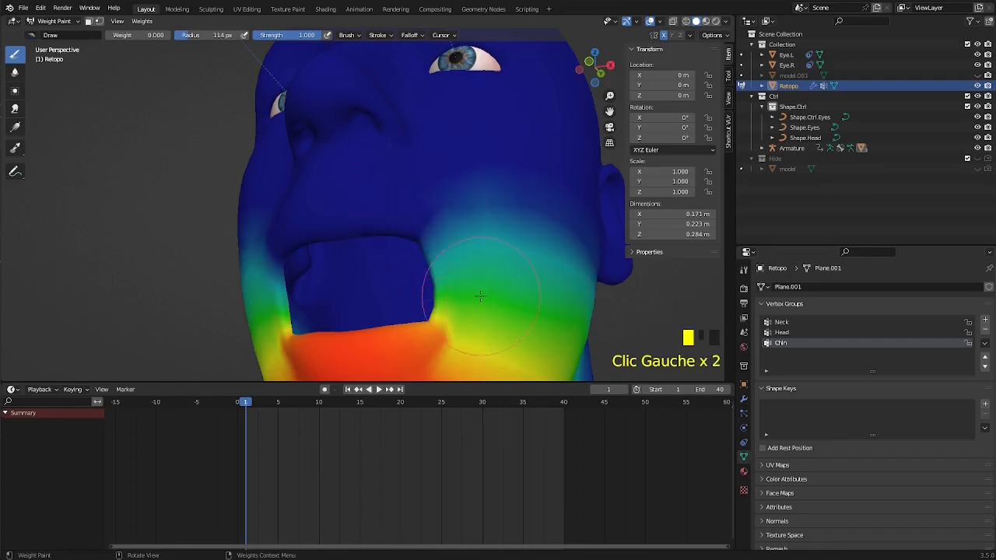
# Step: Activate the Head group and paint weight 1.000 at strength 0.296 on the cheek above the left mouth corner
pyautogui.click(788, 333)
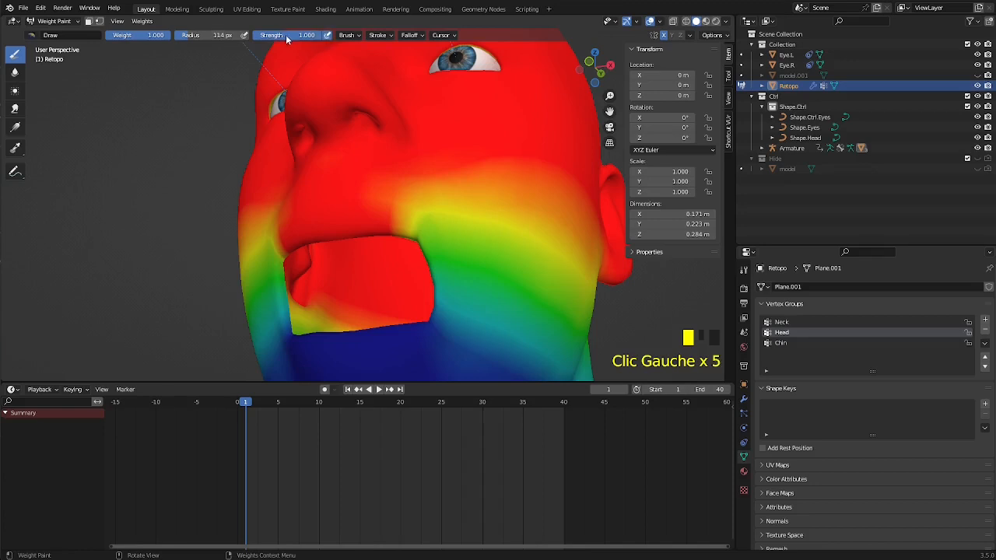
pyautogui.click(418, 200)
pyautogui.click(424, 218)
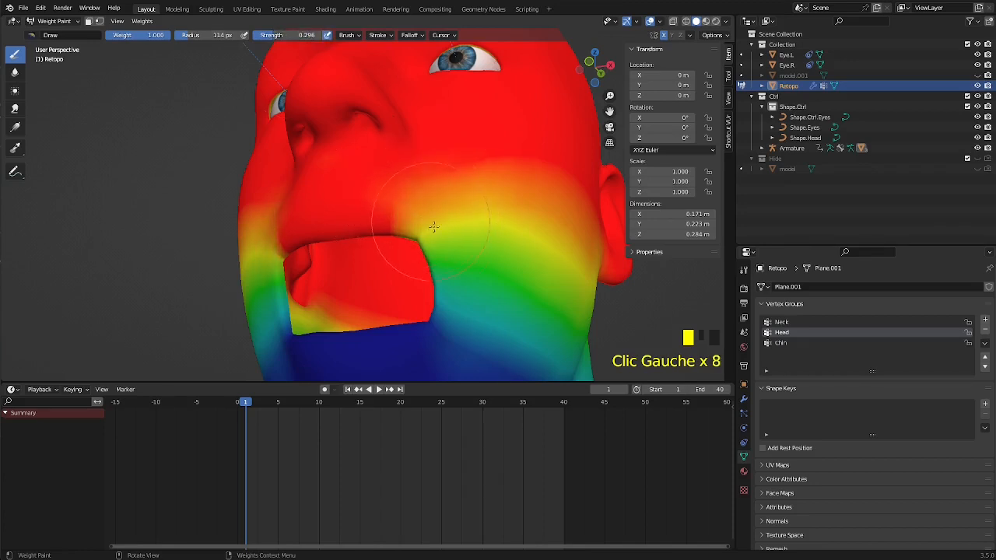
pyautogui.click(432, 233)
pyautogui.click(457, 241)
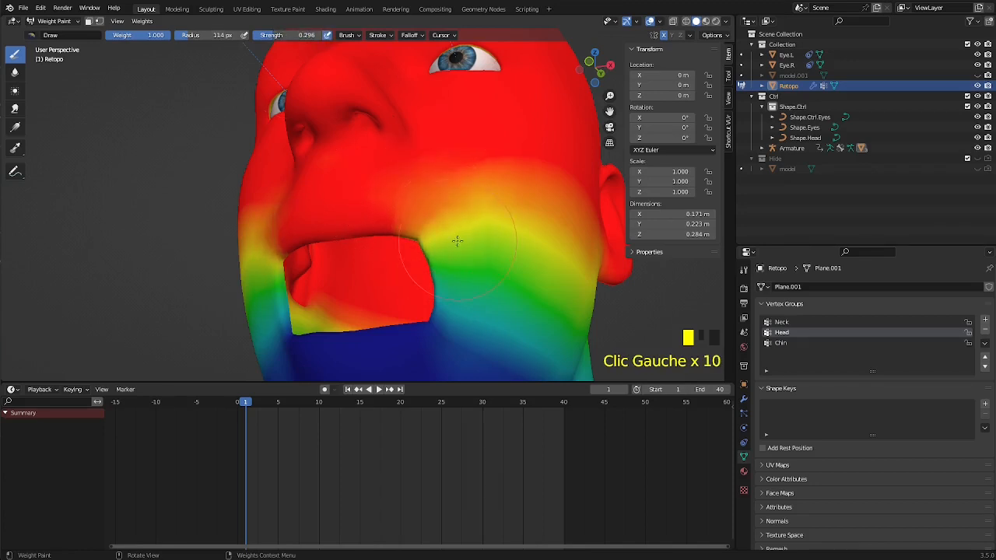
# Step: Check the Neck group, return to the Chin group and paint weight 1.000 at the left mouth corner
pyautogui.click(782, 322)
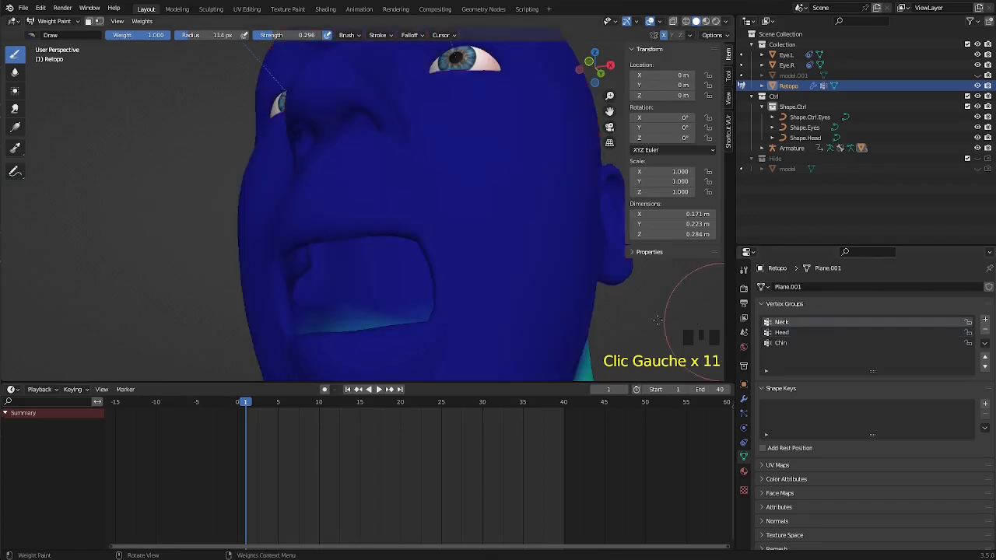
pyautogui.click(780, 343)
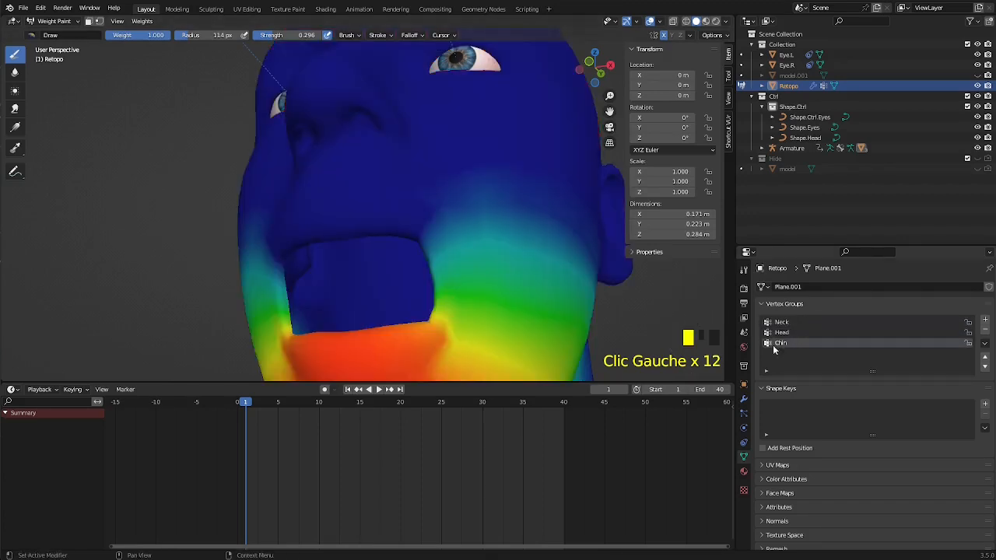
pyautogui.click(444, 302)
pyautogui.click(442, 311)
pyautogui.click(440, 322)
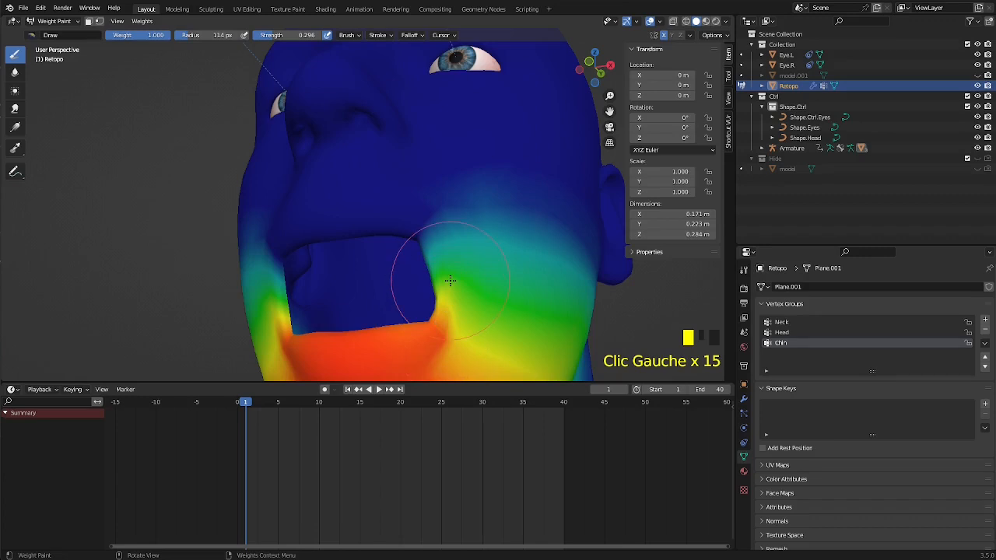
# Step: Try painting Chin weight on the left end of the upper lip, check it from the front and undo the stroke
pyautogui.click(415, 231)
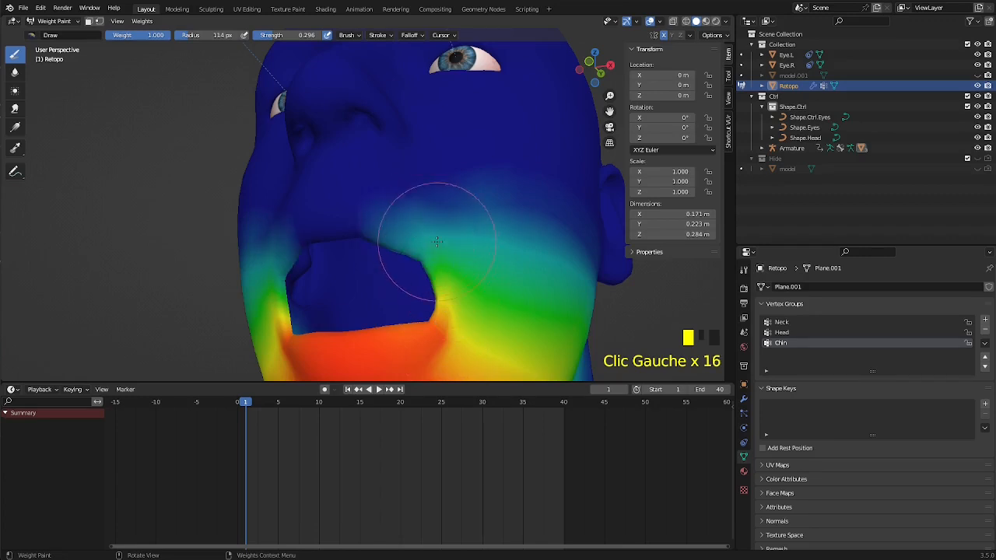
pyautogui.scroll(-1, 436, 245)
pyautogui.moveTo(448, 253); pyautogui.dragTo(482, 270, button='middle')
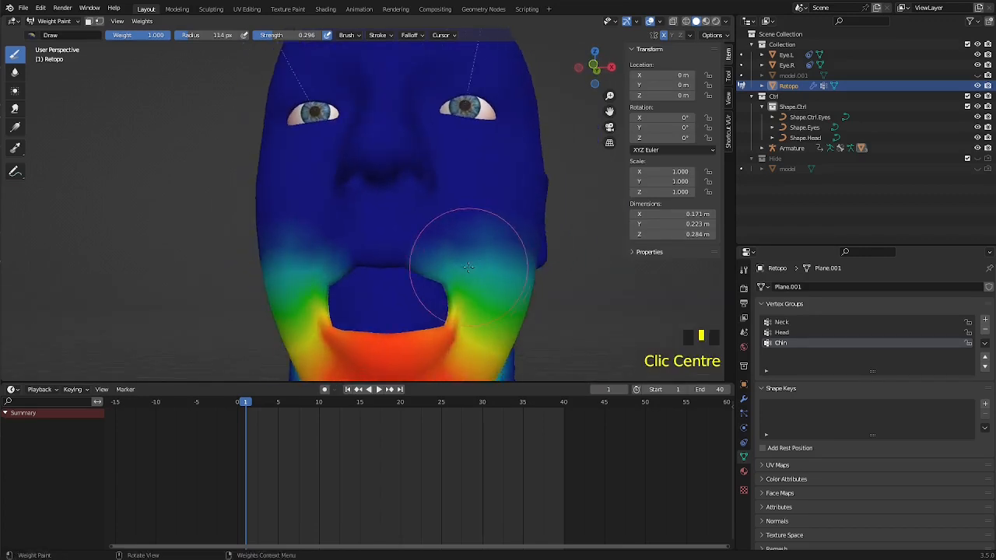
pyautogui.hotkey('ctrl', 'z')
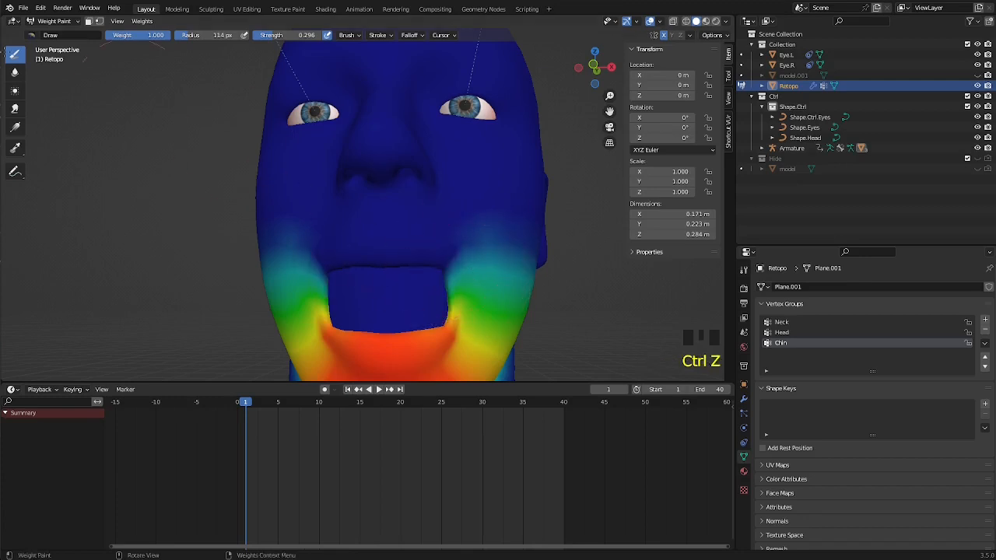
# Step: Try the Smear brush on the Chin weights at the left mouth corner and upper lip, and undo both strokes
pyautogui.click(14, 109)
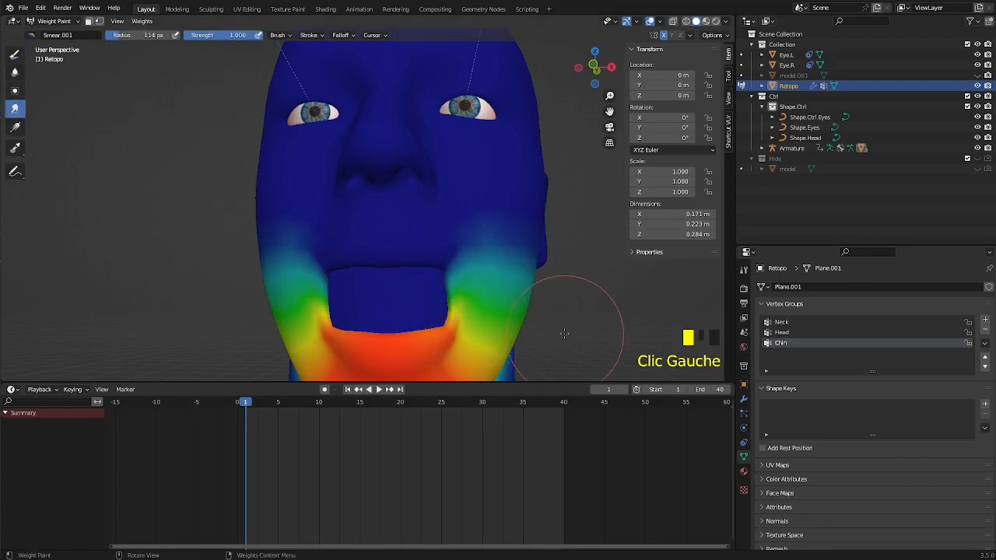
pyautogui.moveTo(456, 321); pyautogui.dragTo(460, 294)
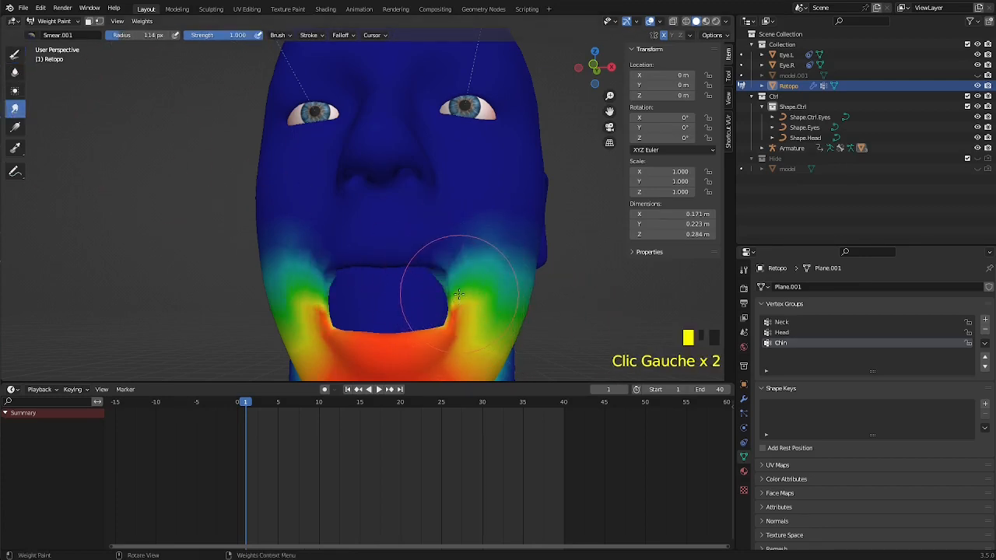
pyautogui.moveTo(466, 281); pyautogui.dragTo(411, 216, button='middle')
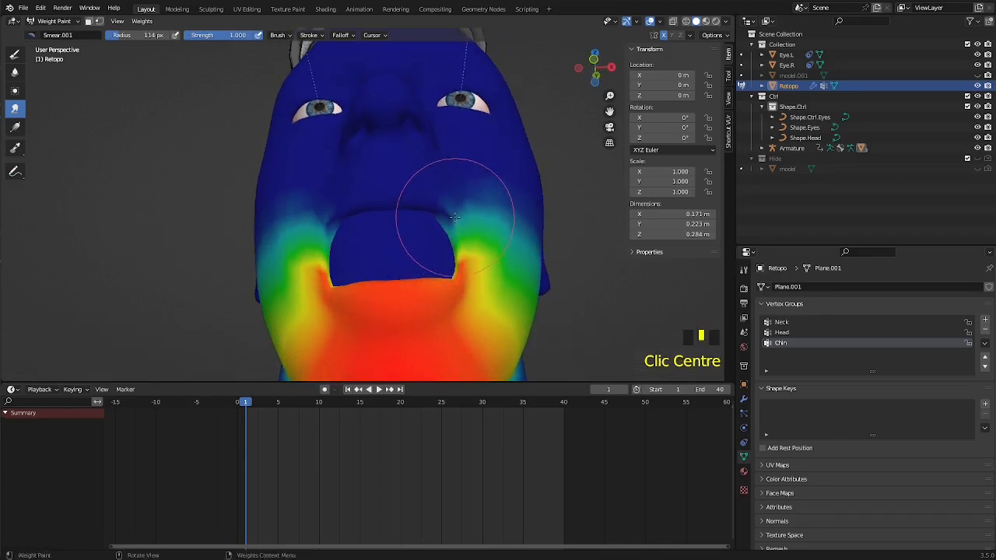
pyautogui.moveTo(412, 216); pyautogui.dragTo(439, 208)
pyautogui.hotkey('ctrl', 'z')
pyautogui.hotkey('ctrl', 'z')
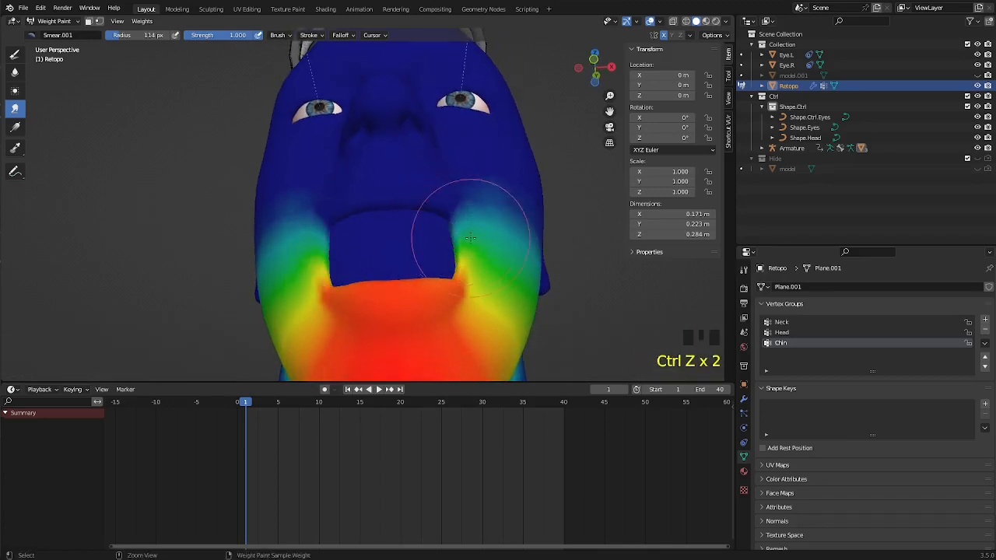
# Step: Try smearing the Chin weights downward from the upper lip at the mouth corners, inspect both sides and undo the strokes
pyautogui.moveTo(472, 229); pyautogui.dragTo(358, 210, button='middle')
pyautogui.moveTo(358, 210)
pyautogui.mouseDown()
pyautogui.moveTo(384, 232)
pyautogui.moveTo(350, 226)
pyautogui.moveTo(361, 235)
pyautogui.mouseUp()
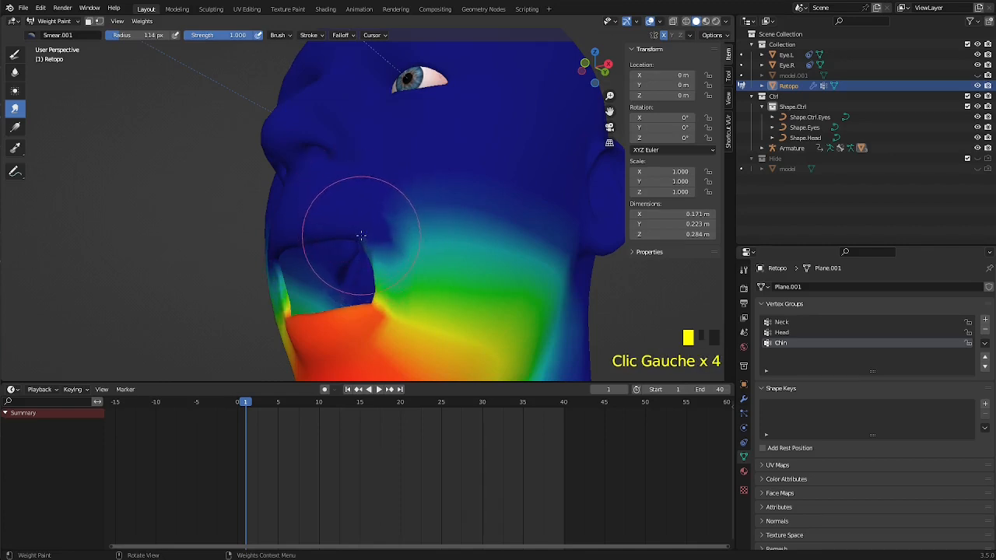
pyautogui.moveTo(361, 235); pyautogui.dragTo(501, 263, button='middle')
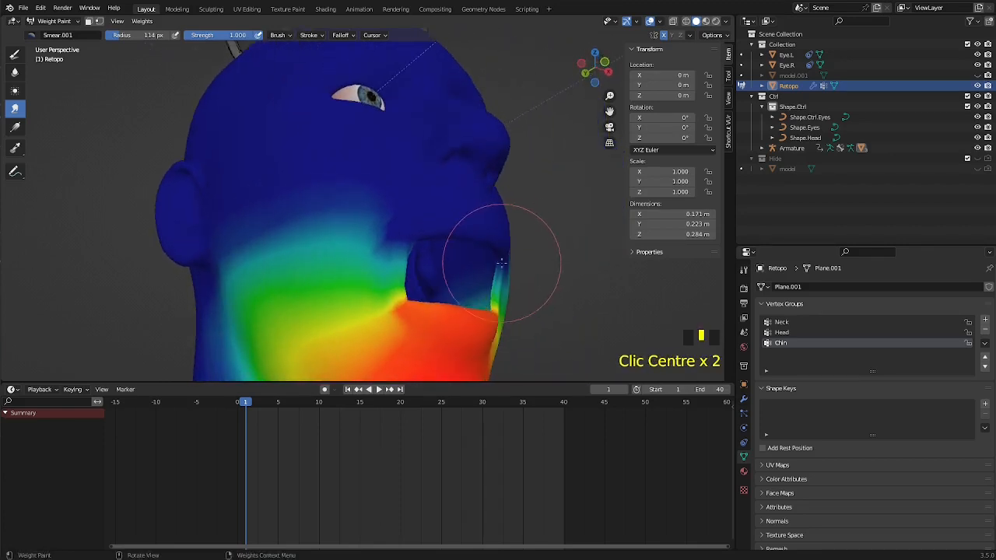
pyautogui.moveTo(502, 263); pyautogui.dragTo(501, 275)
pyautogui.hotkey('ctrl', 'z')
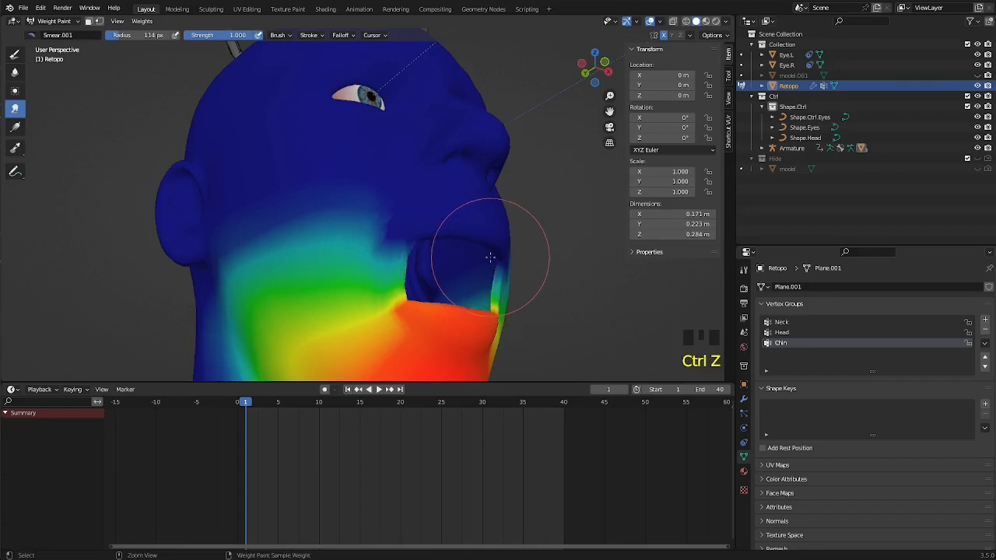
pyautogui.keyDown('ctrl'); pyautogui.moveTo(495, 263); pyautogui.dragTo(529, 280, button='middle'); pyautogui.keyUp('ctrl')
pyautogui.moveTo(520, 263); pyautogui.dragTo(446, 288, button='middle')
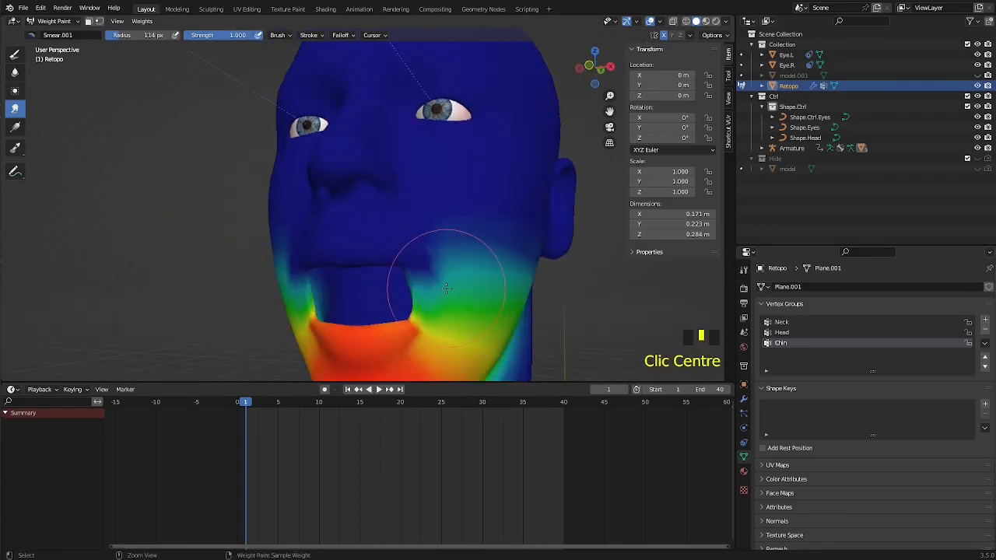
pyautogui.hotkey('ctrl', 'z')
pyautogui.hotkey('ctrl', 'z')
pyautogui.hotkey('ctrl', 'z')
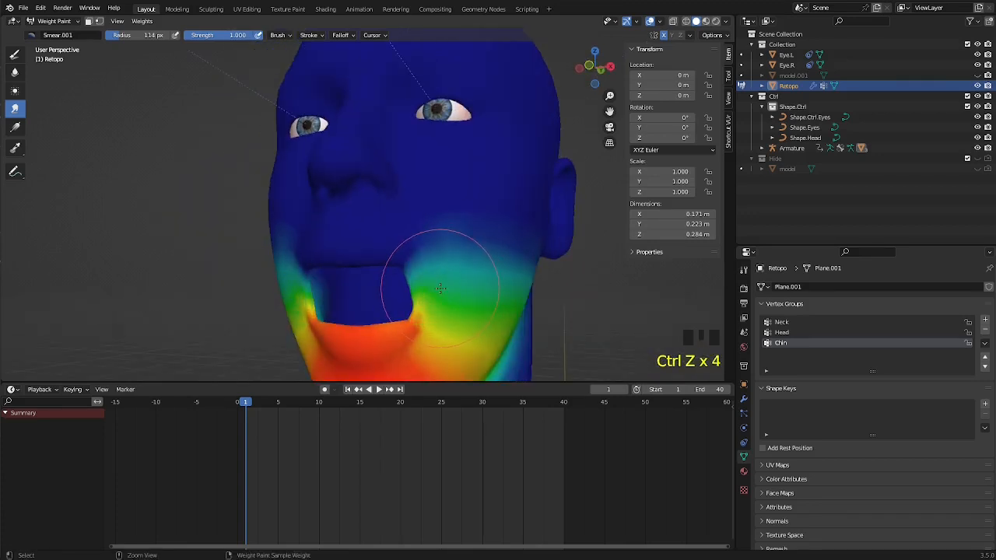
# Step: Switch back to the Draw brush and paint Chin weight 1.000 at strength 0.296 on the left mouth corner and adjacent cheek
pyautogui.scroll(-1, 436, 289)
pyautogui.moveTo(437, 289); pyautogui.dragTo(366, 293, button='middle')
pyautogui.scroll(1, 386, 291)
pyautogui.scroll(-2, 403, 277)
pyautogui.scroll(2, 354, 295)
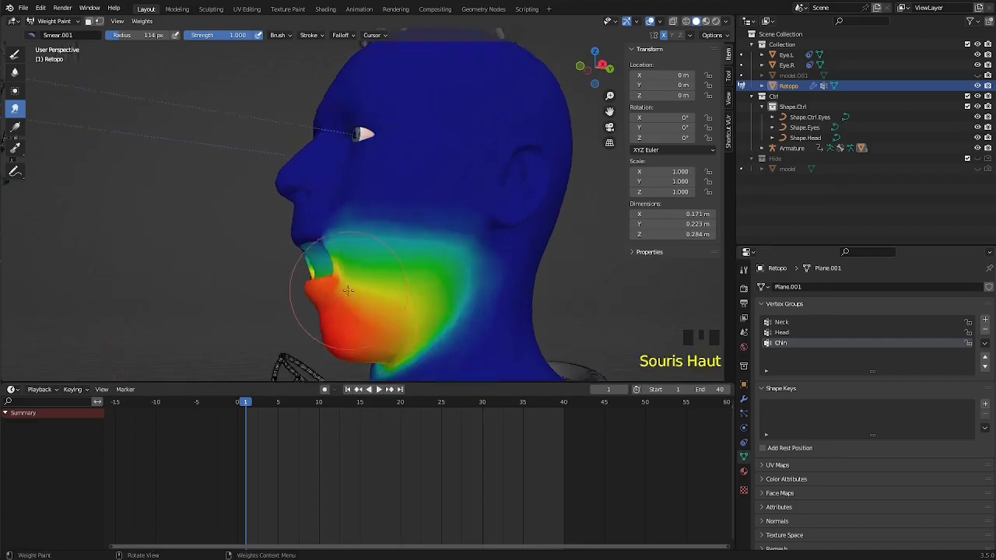
pyautogui.click(15, 55)
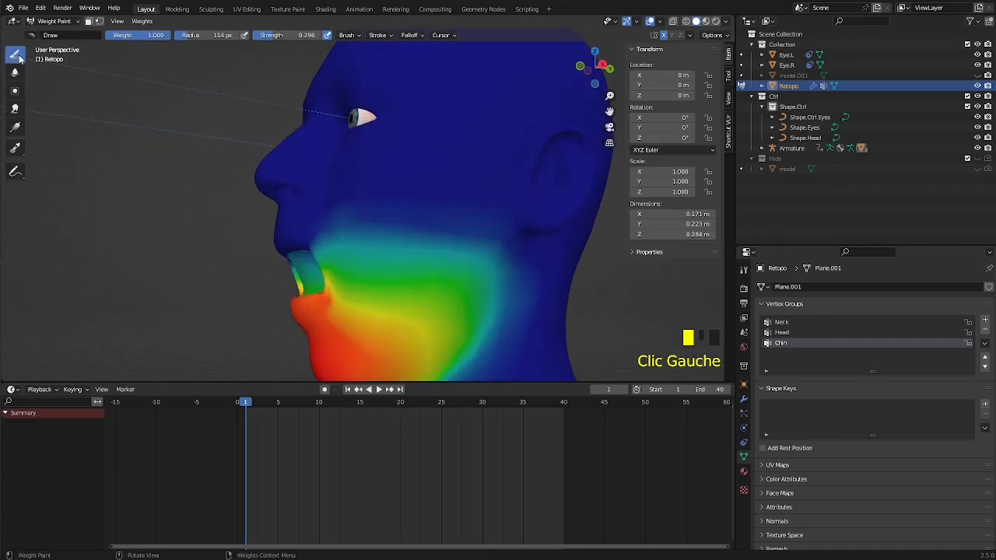
pyautogui.scroll(2, 339, 316)
pyautogui.click(324, 328)
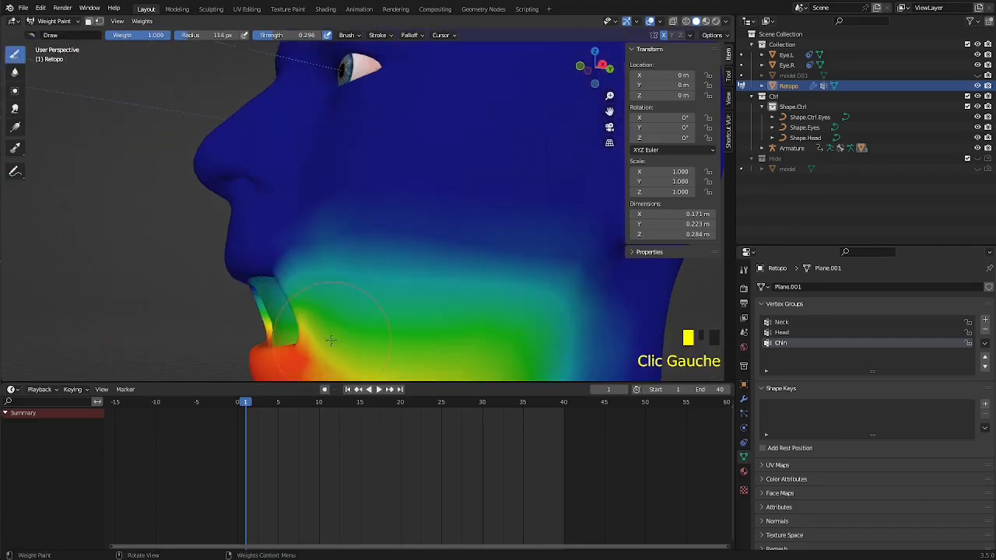
pyautogui.click(324, 328)
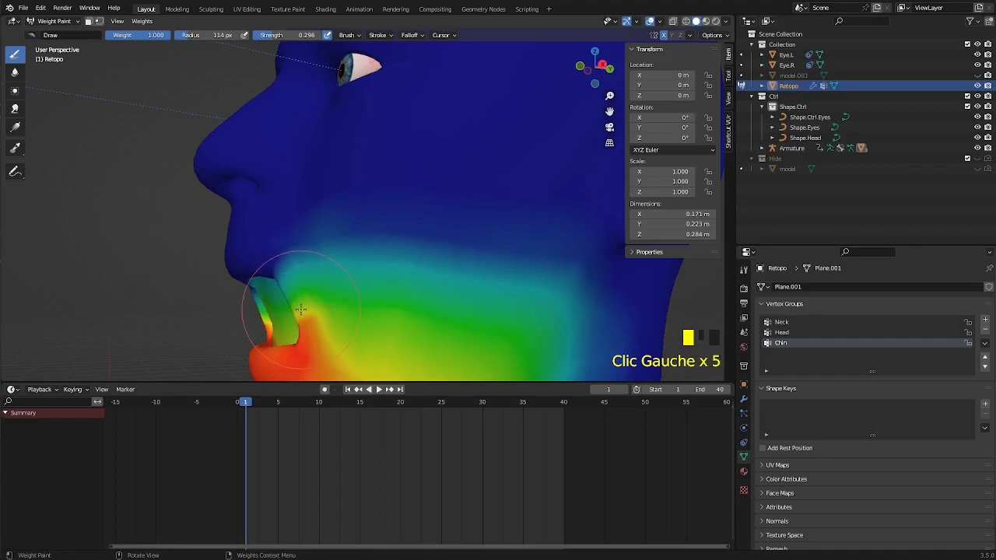
pyautogui.moveTo(325, 317); pyautogui.dragTo(350, 306, button='middle')
pyautogui.click(350, 306)
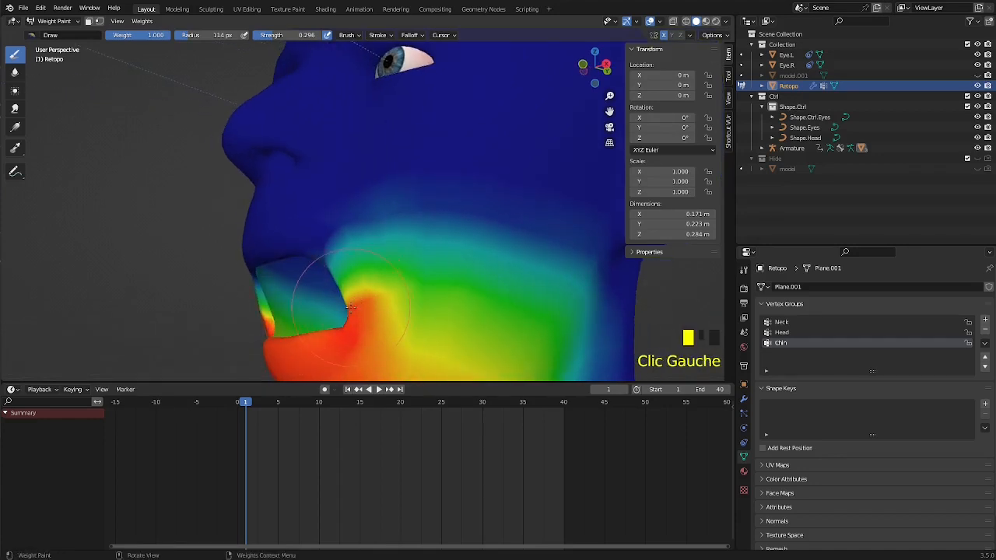
pyautogui.scroll(-2, 418, 326)
pyautogui.click(405, 285)
pyautogui.click(405, 284)
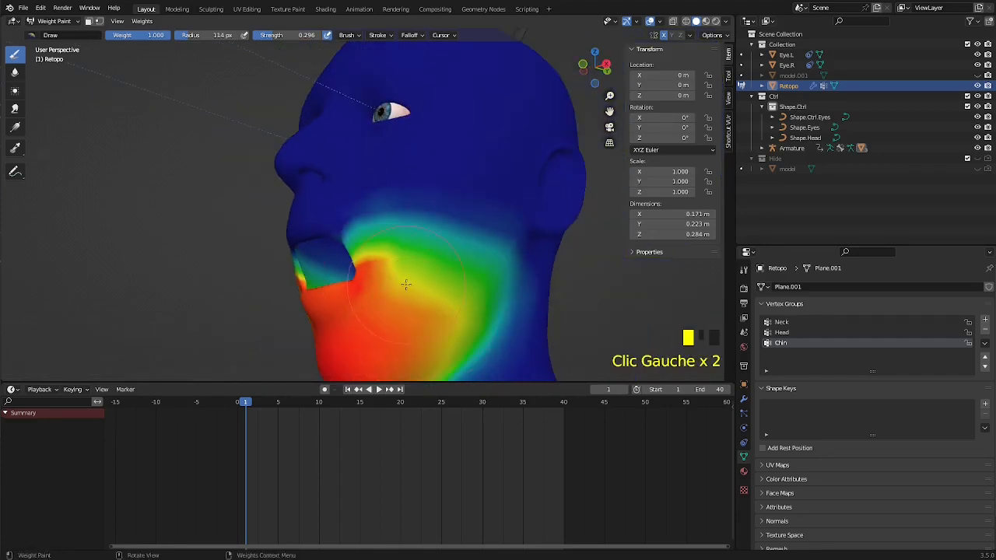
# Step: Switch to the Blur brush and smooth the Chin weights on the left cheek beside the mouth corner
pyautogui.moveTo(412, 319); pyautogui.dragTo(249, 94, button='middle')
pyautogui.scroll(1, 104, 107)
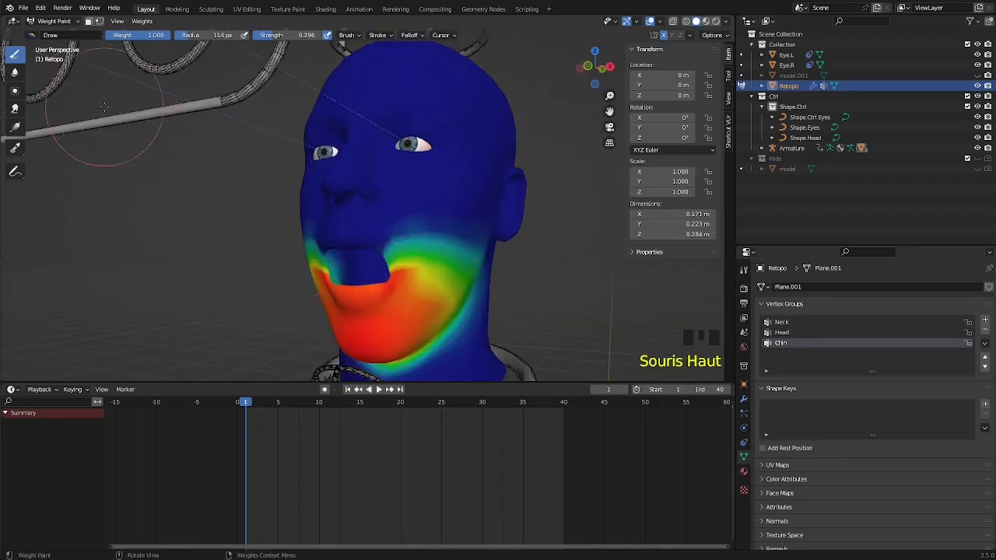
pyautogui.click(17, 72)
pyautogui.click(414, 288)
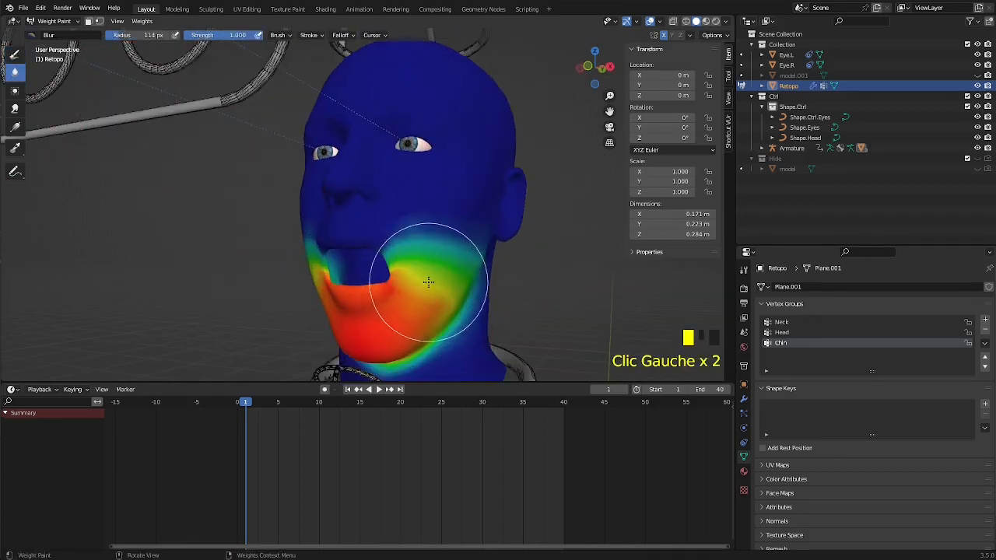
pyautogui.click(432, 282)
pyautogui.click(427, 301)
pyautogui.click(416, 289)
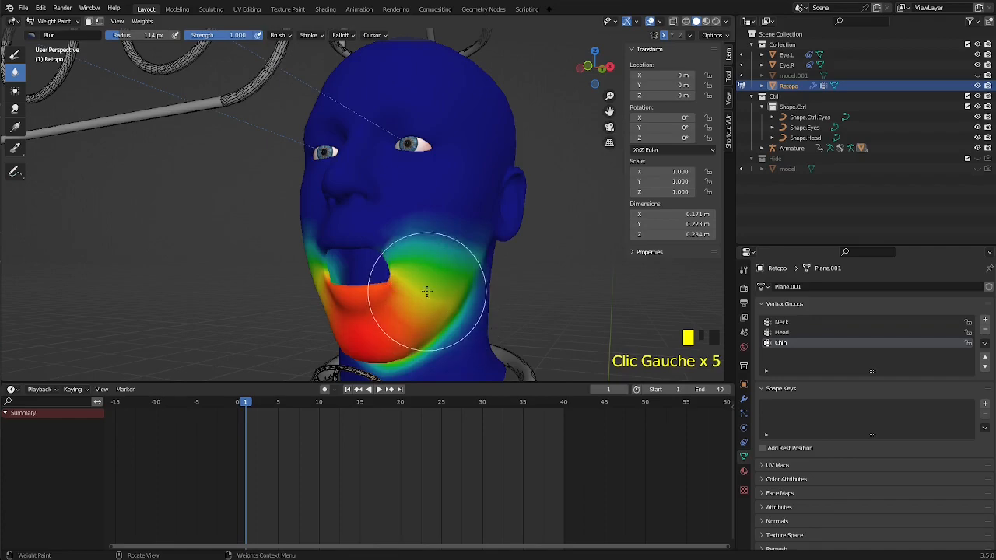
# Step: Blur the Chin weights along the transition from below the chin back along the jawline
pyautogui.moveTo(415, 288); pyautogui.dragTo(342, 307, button='middle')
pyautogui.scroll(-4, 400, 283)
pyautogui.moveTo(400, 283); pyautogui.dragTo(382, 307, button='middle')
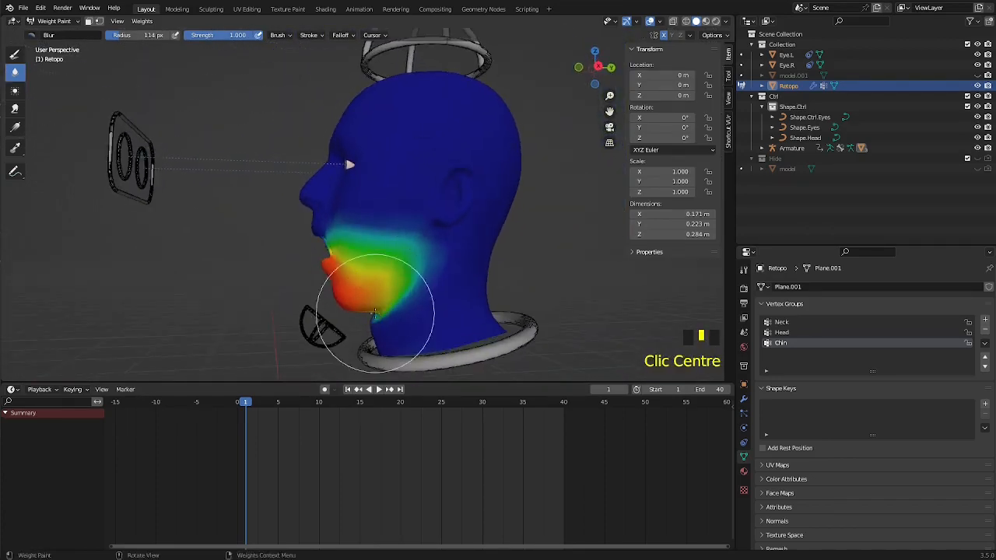
pyautogui.scroll(2, 412, 324)
pyautogui.moveTo(338, 216); pyautogui.dragTo(377, 242, button='middle')
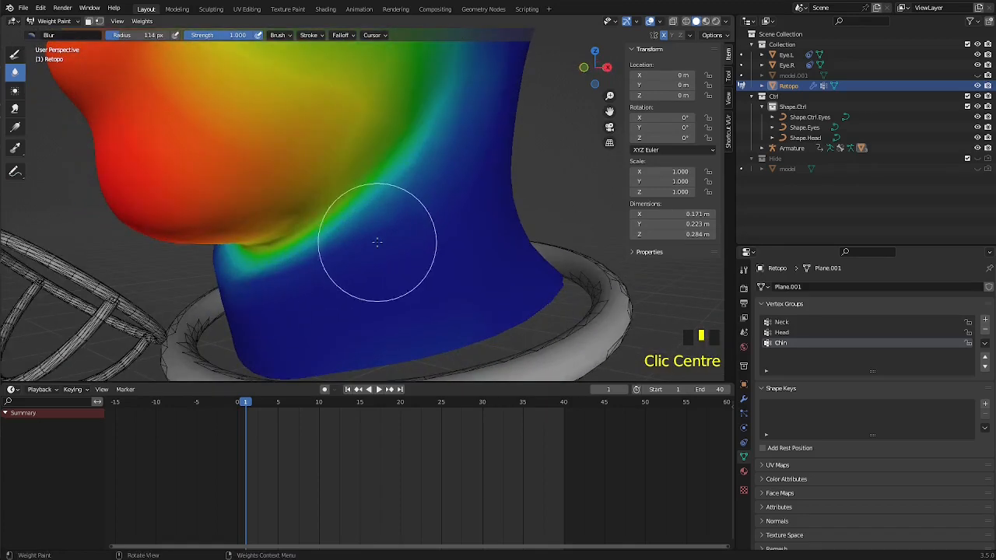
pyautogui.moveTo(238, 264)
pyautogui.mouseDown()
pyautogui.moveTo(334, 241)
pyautogui.moveTo(311, 245)
pyautogui.mouseUp()
pyautogui.moveTo(251, 263)
pyautogui.mouseDown()
pyautogui.moveTo(267, 260)
pyautogui.moveTo(241, 257)
pyautogui.mouseUp()
pyautogui.moveTo(241, 257)
pyautogui.mouseDown()
pyautogui.moveTo(223, 276)
pyautogui.moveTo(246, 260)
pyautogui.mouseUp()
pyautogui.moveTo(247, 258); pyautogui.dragTo(301, 222)
pyautogui.moveTo(302, 221); pyautogui.dragTo(361, 191)
pyautogui.moveTo(361, 191); pyautogui.dragTo(391, 178)
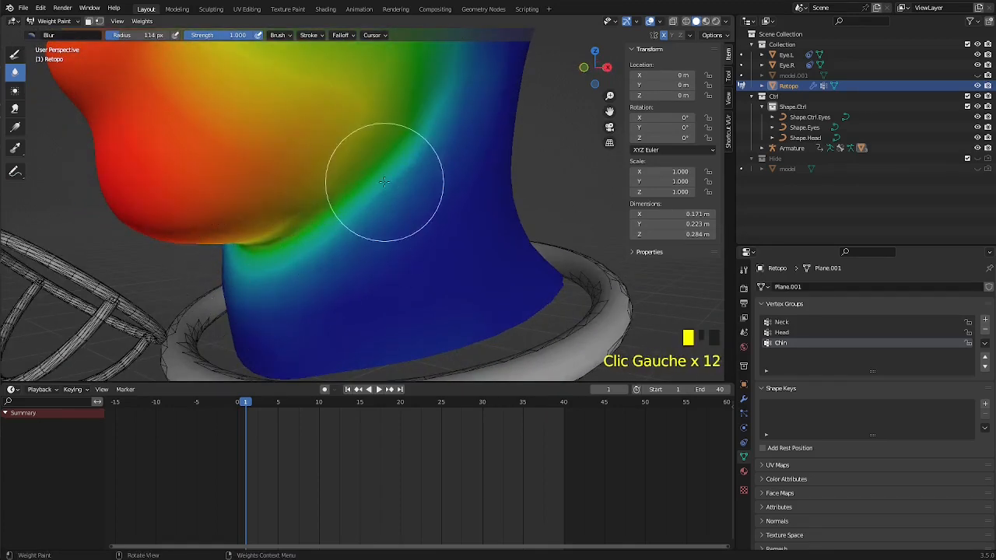
# Step: Blur the Chin weights underneath the chin and across the front of the throat
pyautogui.moveTo(391, 179)
pyautogui.mouseDown(button='middle')
pyautogui.moveTo(342, 186)
pyautogui.moveTo(355, 193)
pyautogui.mouseUp(button='middle')
pyautogui.moveTo(220, 284); pyautogui.dragTo(292, 279)
pyautogui.moveTo(248, 279)
pyautogui.mouseDown()
pyautogui.moveTo(234, 278)
pyautogui.moveTo(273, 213)
pyautogui.mouseUp()
pyautogui.moveTo(263, 217)
pyautogui.mouseDown()
pyautogui.moveTo(230, 232)
pyautogui.moveTo(220, 215)
pyautogui.mouseUp()
pyautogui.moveTo(221, 215); pyautogui.dragTo(211, 200)
pyautogui.scroll(-2, 265, 239)
pyautogui.moveTo(265, 240); pyautogui.dragTo(353, 162, button='middle')
pyautogui.moveTo(270, 145); pyautogui.dragTo(411, 167)
pyautogui.moveTo(311, 156)
pyautogui.mouseDown()
pyautogui.moveTo(462, 133)
pyautogui.moveTo(429, 178)
pyautogui.mouseUp()
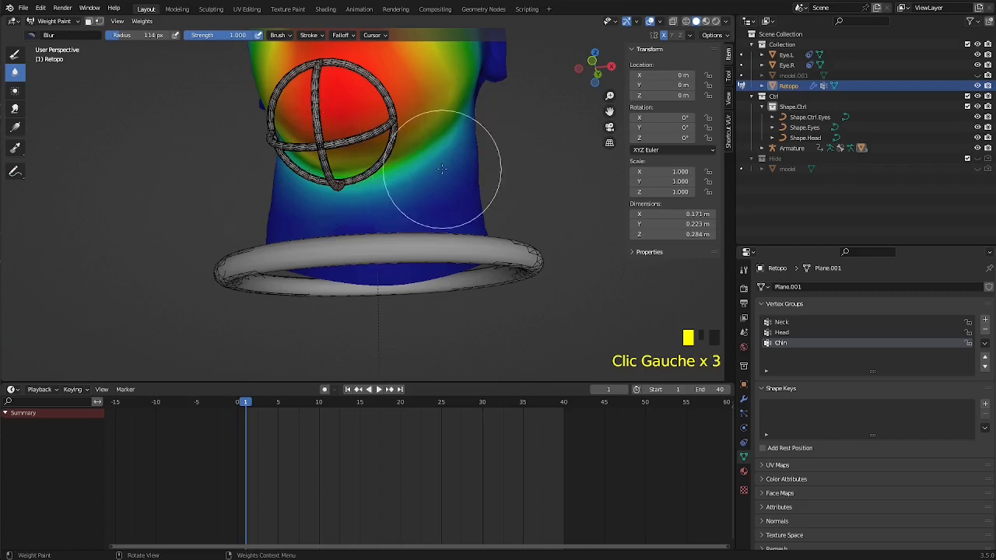
# Step: Select the armature together with the head mesh, return to Weight Paint mode and select the Chin bone
pyautogui.moveTo(428, 178)
pyautogui.mouseDown(button='middle')
pyautogui.moveTo(364, 194)
pyautogui.moveTo(348, 223)
pyautogui.moveTo(335, 219)
pyautogui.mouseUp(button='middle')
pyautogui.scroll(-2, 351, 202)
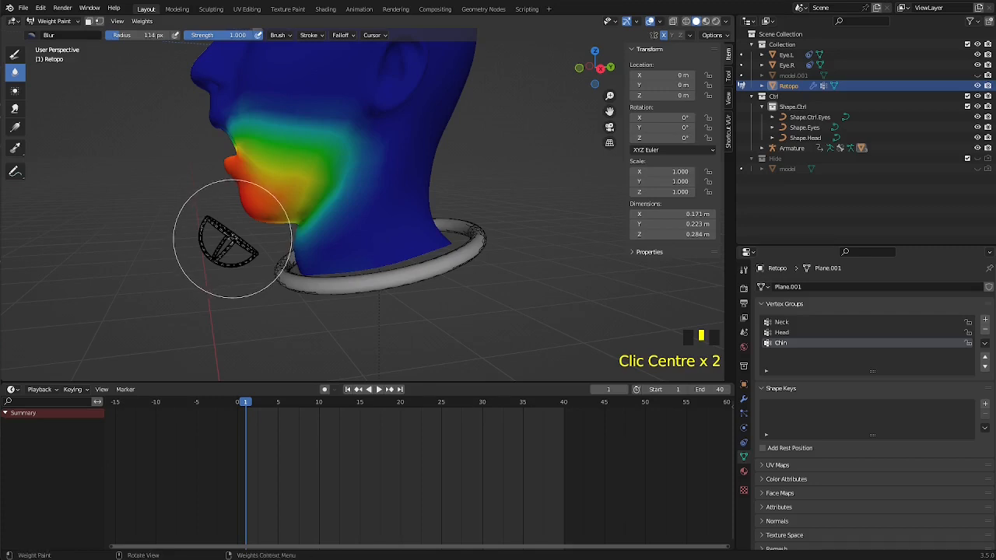
pyautogui.click(53, 21)
pyautogui.click(56, 35)
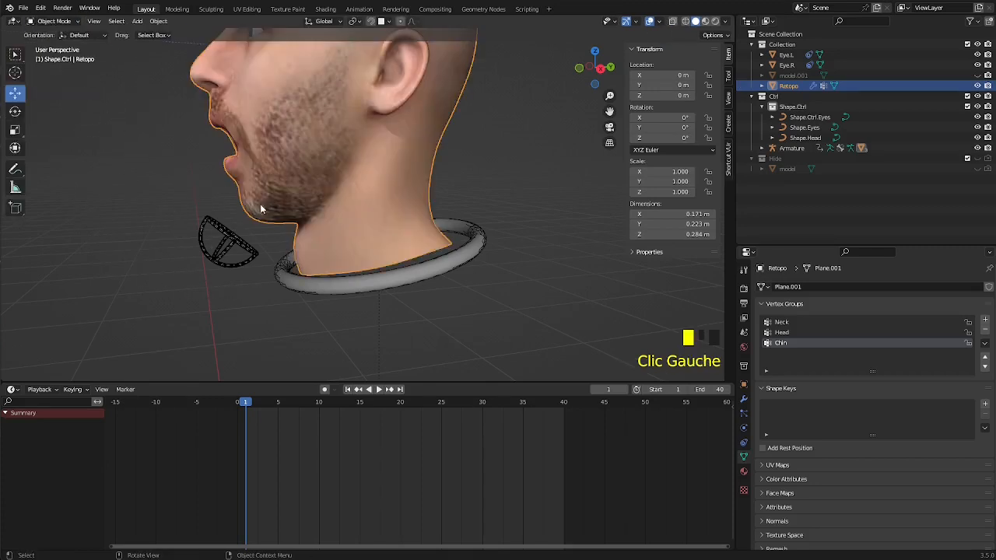
pyautogui.click(245, 244)
pyautogui.keyDown('shift'); pyautogui.click(273, 182); pyautogui.keyUp('shift')
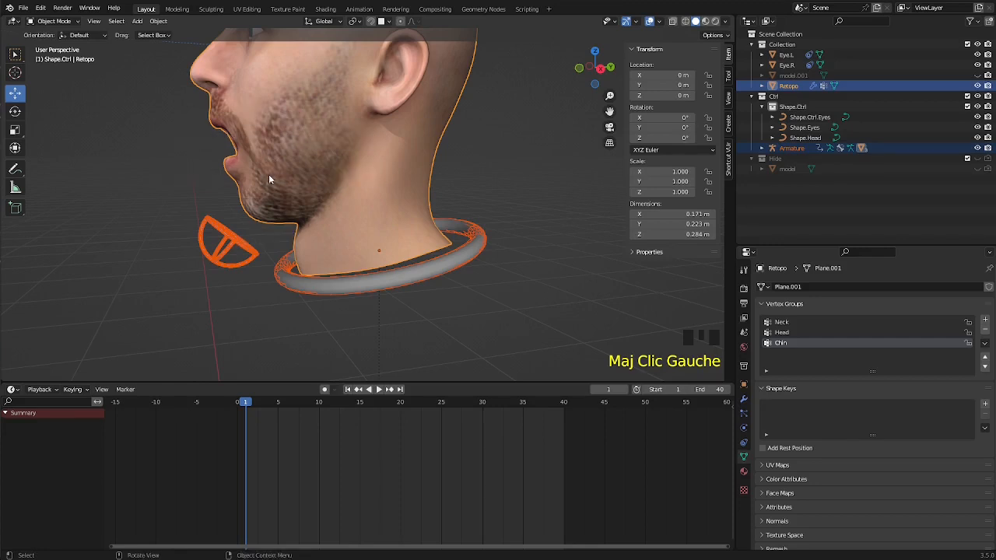
pyautogui.hotkey('ctrl', 'Tab')
pyautogui.hotkey('ctrl', 'Tab')
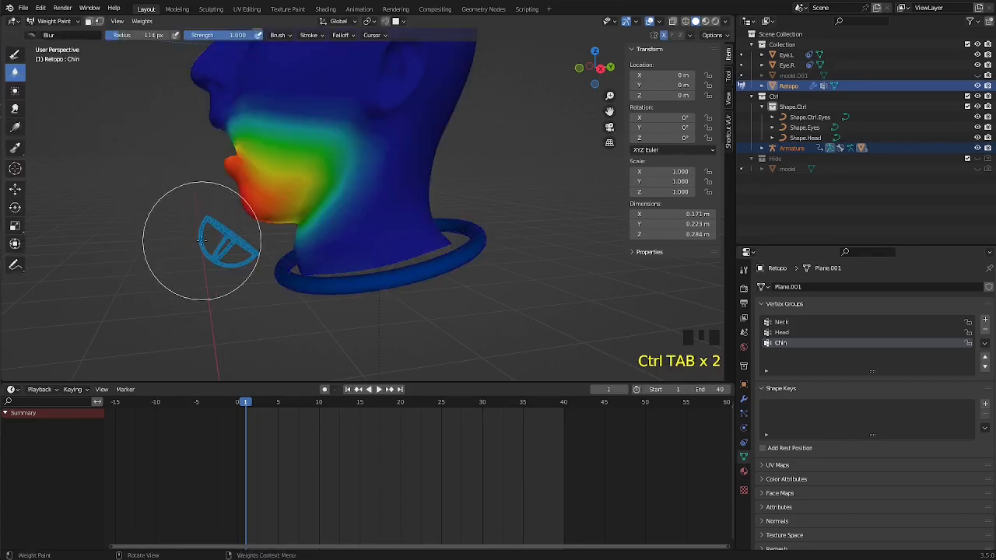
pyautogui.keyDown('ctrl'); pyautogui.click(227, 247); pyautogui.keyUp('ctrl')
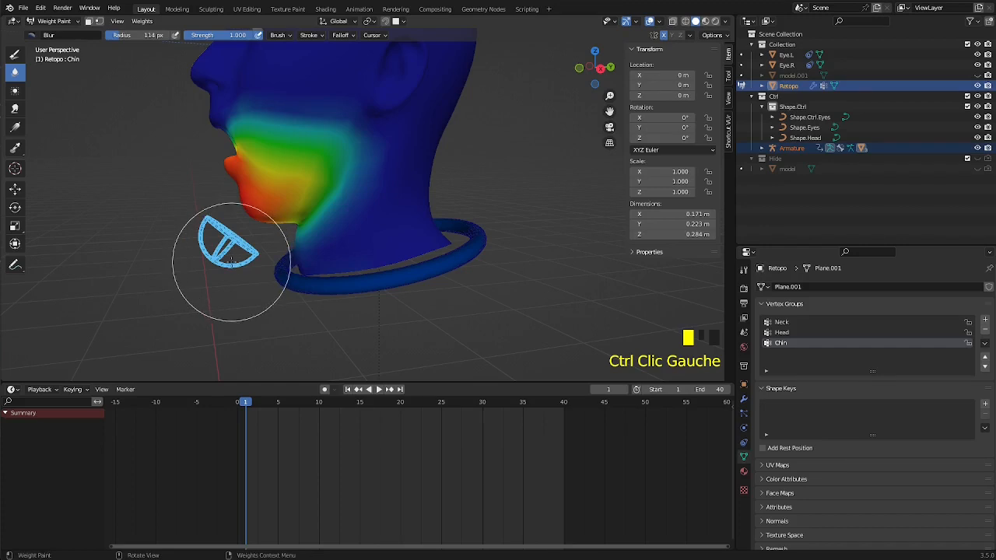
# Step: Try rotating the Chin bone freely and about the global X axis, cancel it and clear the bone's rotation
pyautogui.press('r')
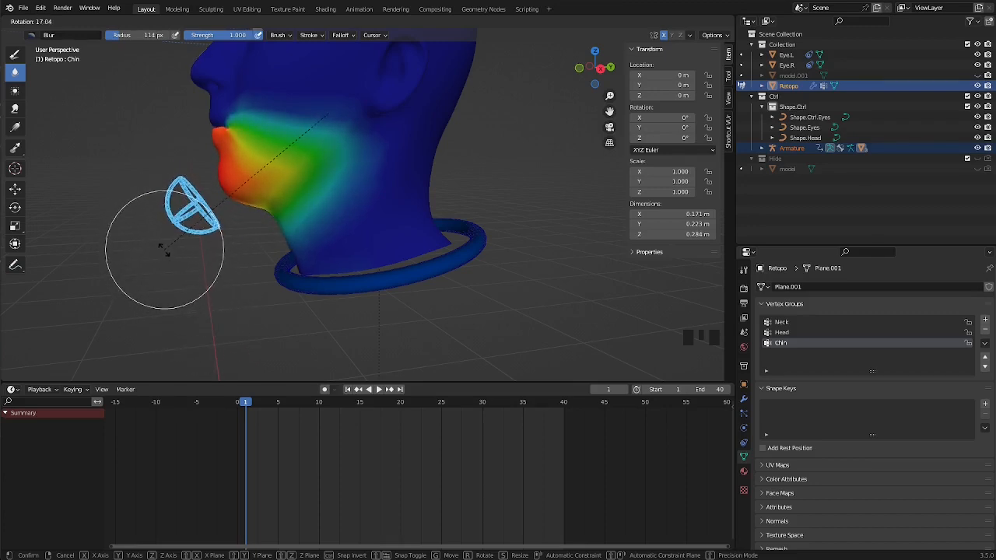
pyautogui.press('x')
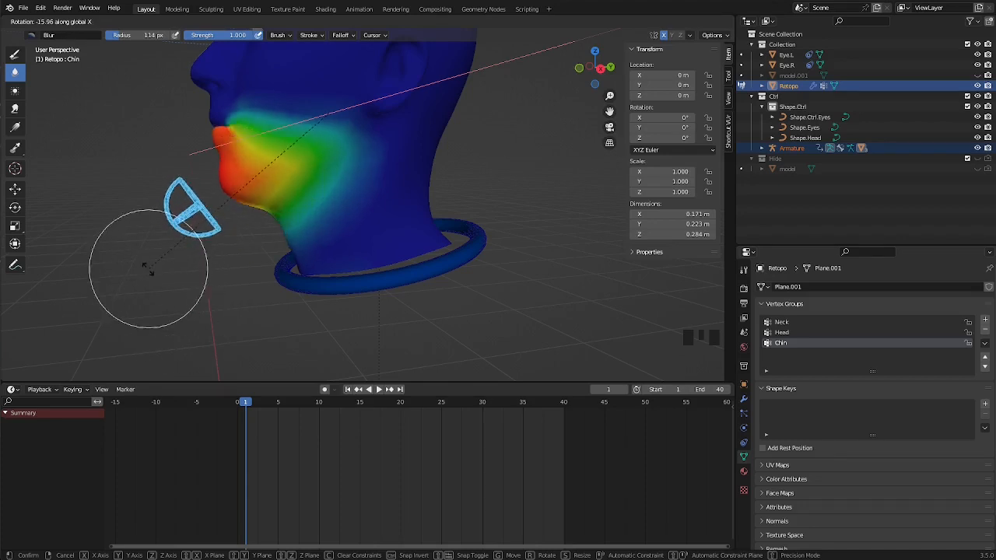
pyautogui.rightClick(148, 266)
pyautogui.moveTo(231, 249); pyautogui.dragTo(280, 236, button='middle')
pyautogui.press('KP_3')
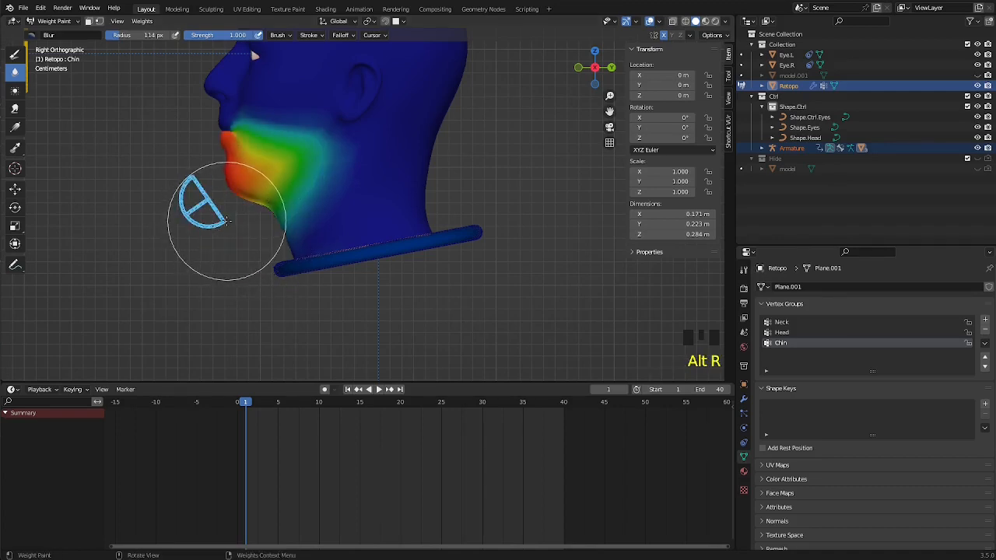
# Step: Try moving the Chin bone in the right side view, and rotate it about -10.1° to open the jaw
pyautogui.press('g')
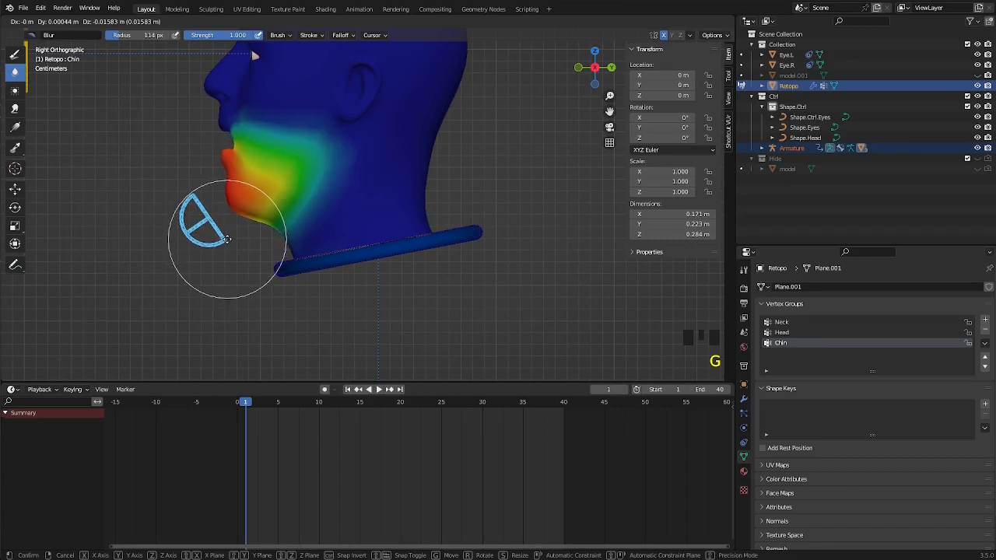
pyautogui.click(224, 224)
pyautogui.press('r')
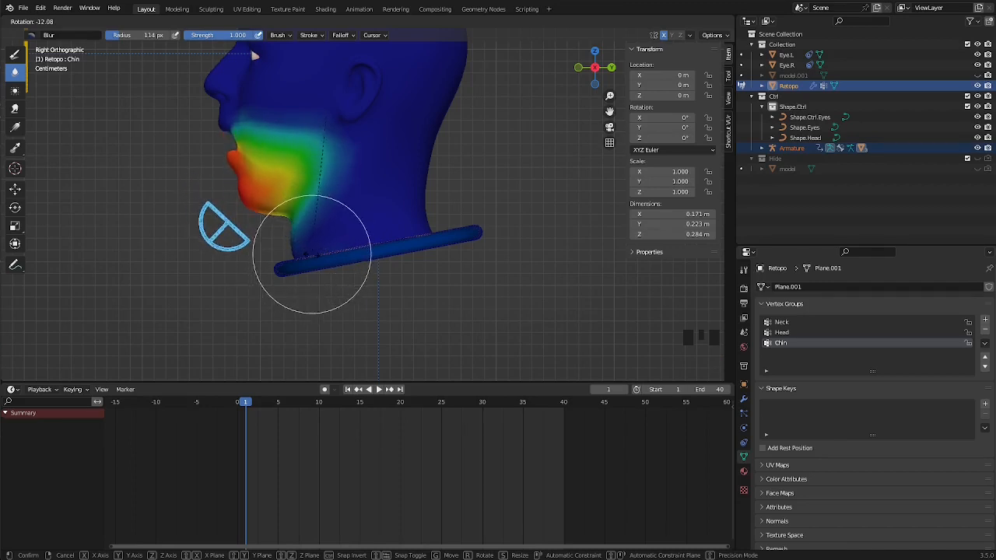
pyautogui.click(254, 55)
# Step: Switch to the Draw brush and paint Chin weight 0.000 at strength 0.296 on the neck and throat below the jawline
pyautogui.moveTo(323, 245); pyautogui.dragTo(291, 244, button='middle')
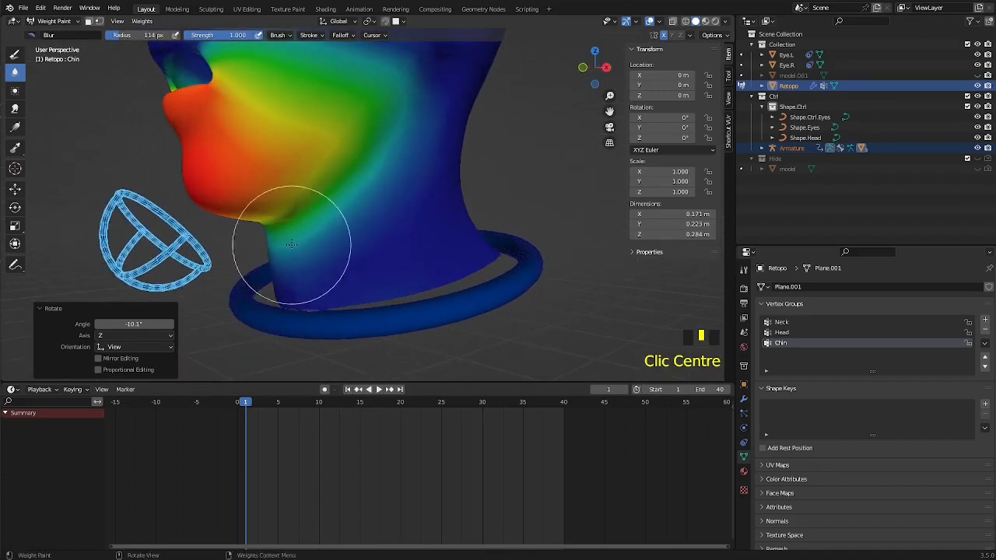
pyautogui.doubleClick(14, 55)
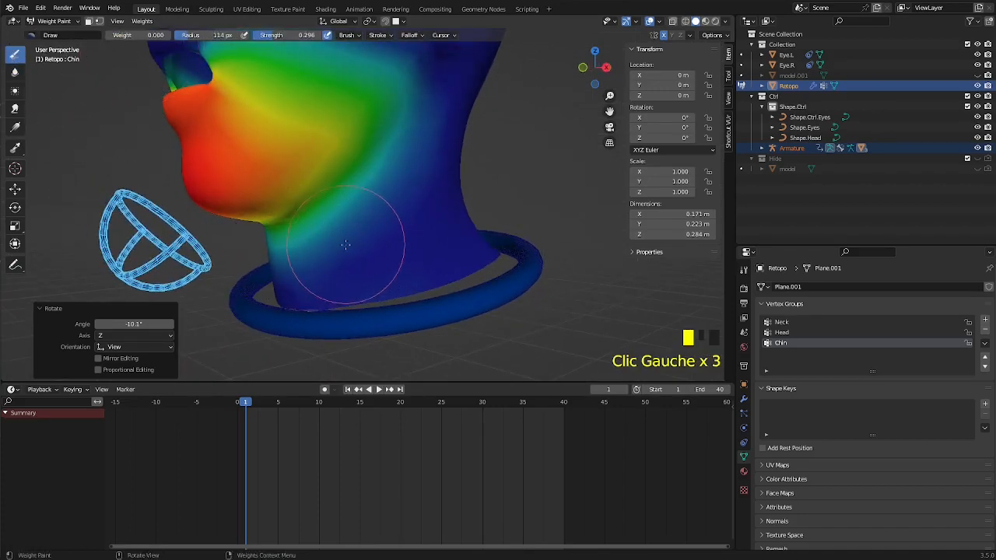
pyautogui.moveTo(346, 255); pyautogui.dragTo(358, 247, button='middle')
pyautogui.moveTo(293, 271); pyautogui.dragTo(397, 249)
pyautogui.moveTo(241, 260); pyautogui.dragTo(432, 221)
pyautogui.moveTo(280, 259)
pyautogui.mouseDown()
pyautogui.moveTo(320, 251)
pyautogui.moveTo(418, 195)
pyautogui.mouseUp()
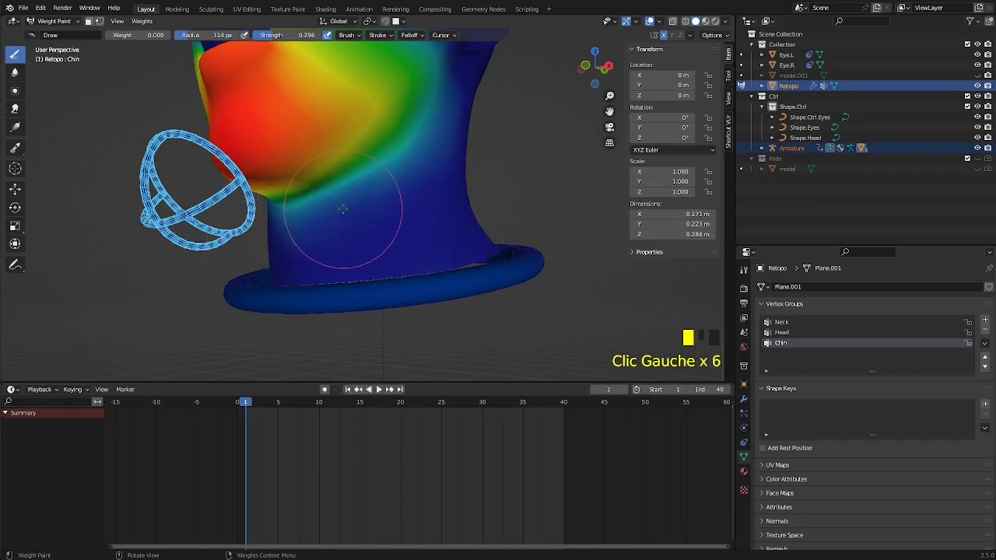
pyautogui.moveTo(344, 209); pyautogui.dragTo(452, 153)
pyautogui.moveTo(243, 247); pyautogui.dragTo(245, 246)
# Step: Test-rotate the Chin bone from the side and from the front to check the jaw deformation, cancelling both rotations
pyautogui.moveTo(265, 221); pyautogui.dragTo(280, 236, button='middle')
pyautogui.scroll(-2, 278, 242)
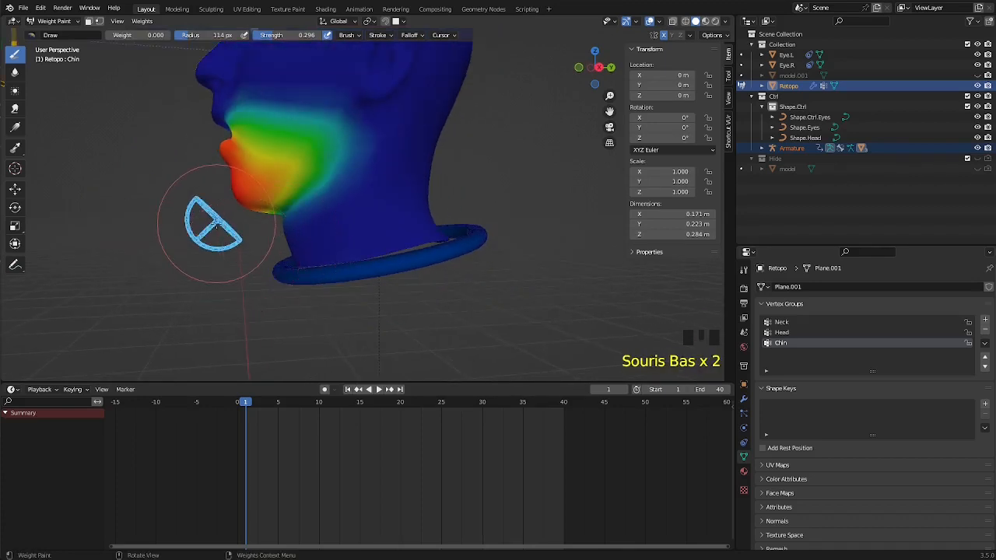
pyautogui.press('r')
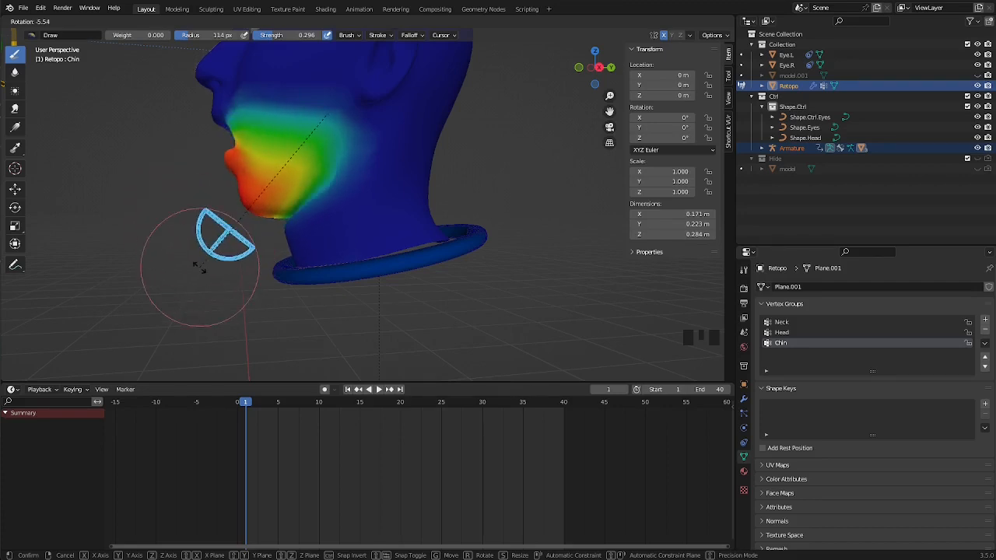
pyautogui.click(200, 251)
pyautogui.moveTo(199, 250); pyautogui.dragTo(298, 200, button='middle')
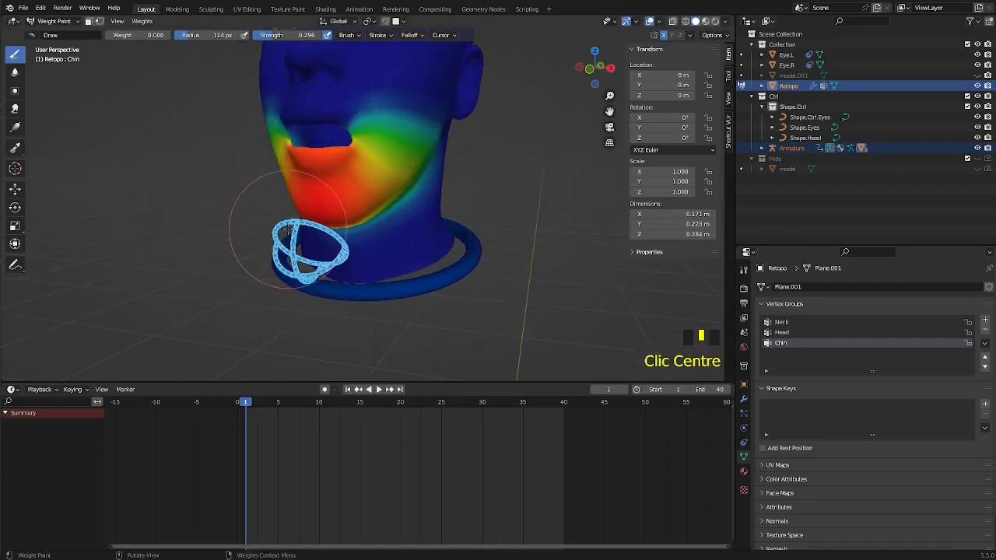
pyautogui.press('r')
pyautogui.click(264, 208)
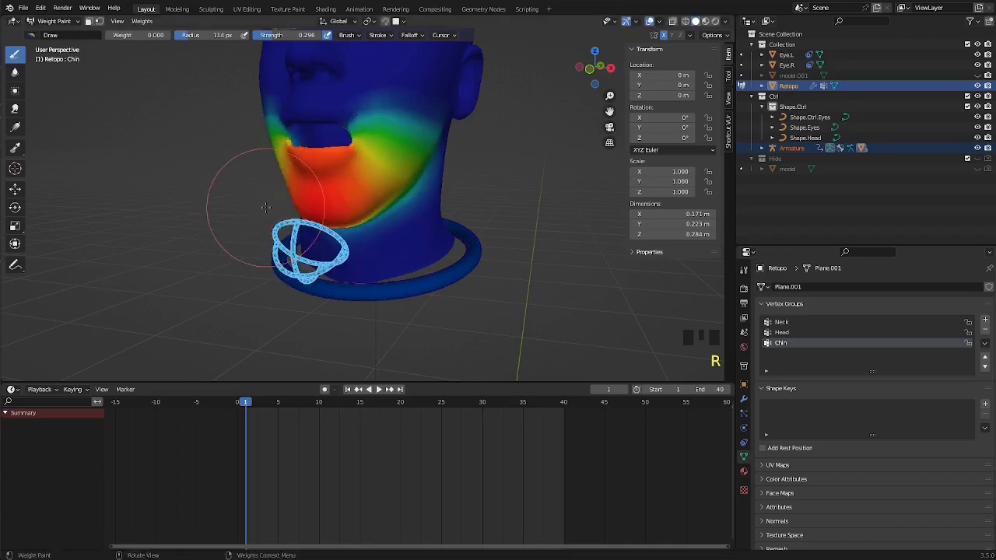
# Step: Return to Object Mode and inspect the textured head with the jaw open
pyautogui.moveTo(391, 196); pyautogui.dragTo(421, 292, button='middle')
pyautogui.scroll(-3, 389, 229)
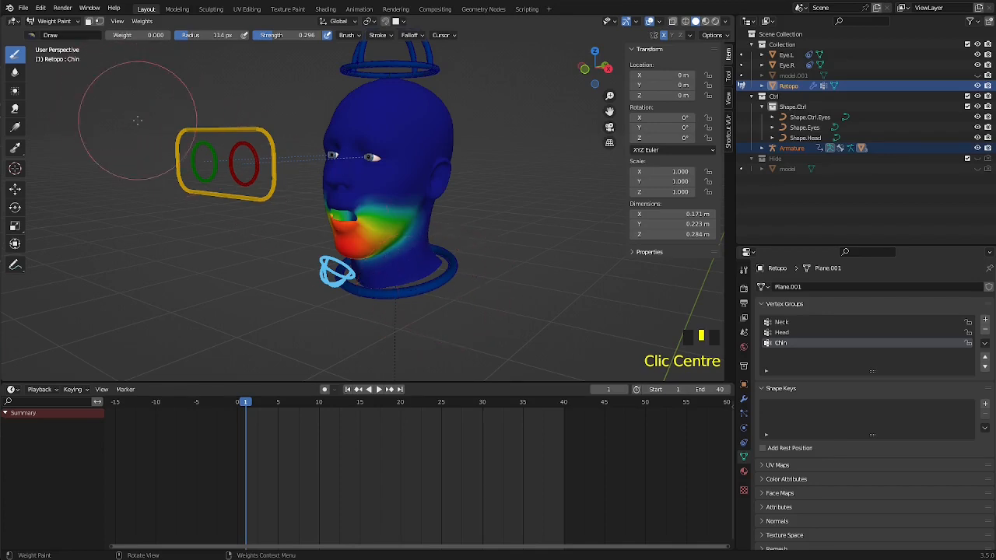
pyautogui.click(61, 21)
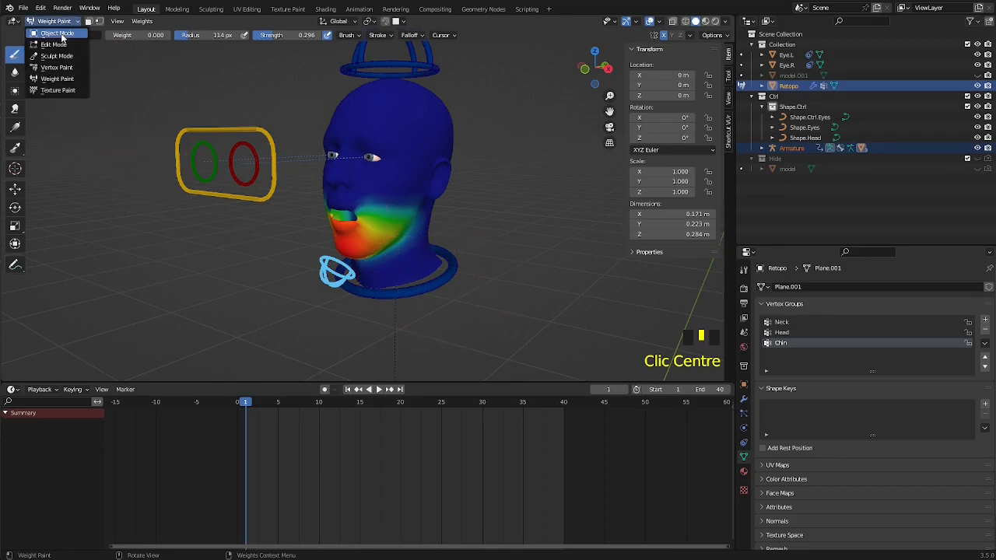
pyautogui.click(61, 34)
pyautogui.moveTo(389, 245); pyautogui.dragTo(438, 284, button='middle')
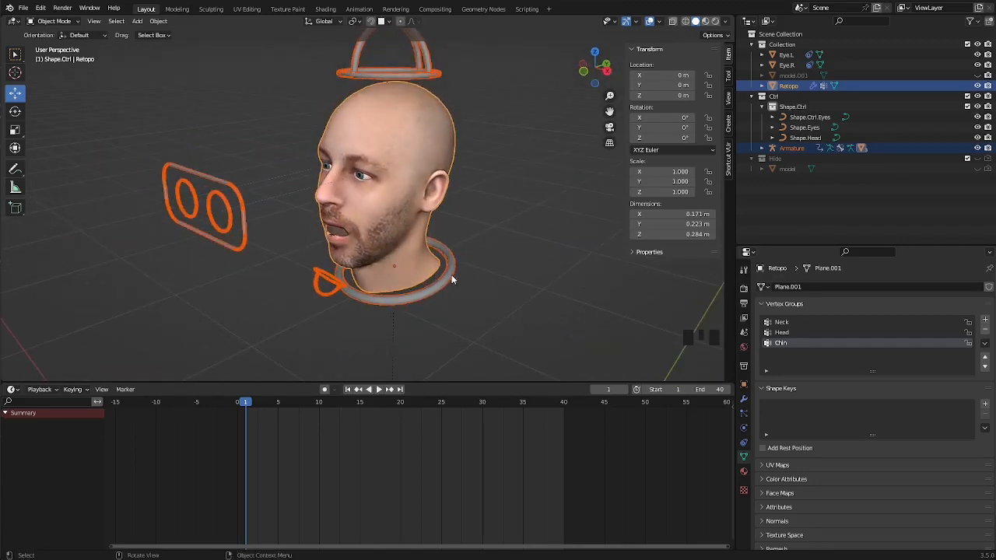
# Step: Select the armature, put it in Pose Mode and clear the Chin bone's rotation
pyautogui.click(337, 293)
pyautogui.press('Tab')
pyautogui.press('Tab')
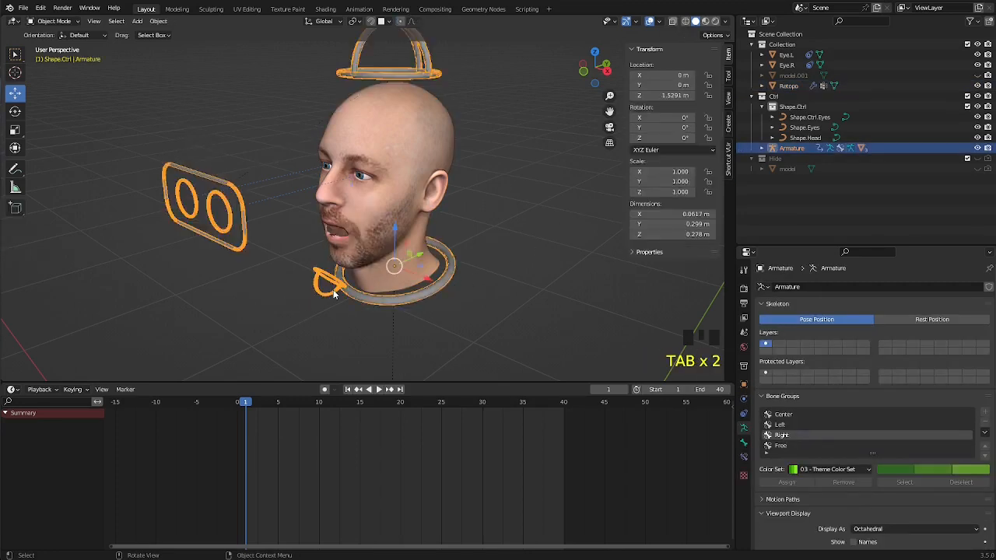
pyautogui.hotkey('ctrl', 'Tab')
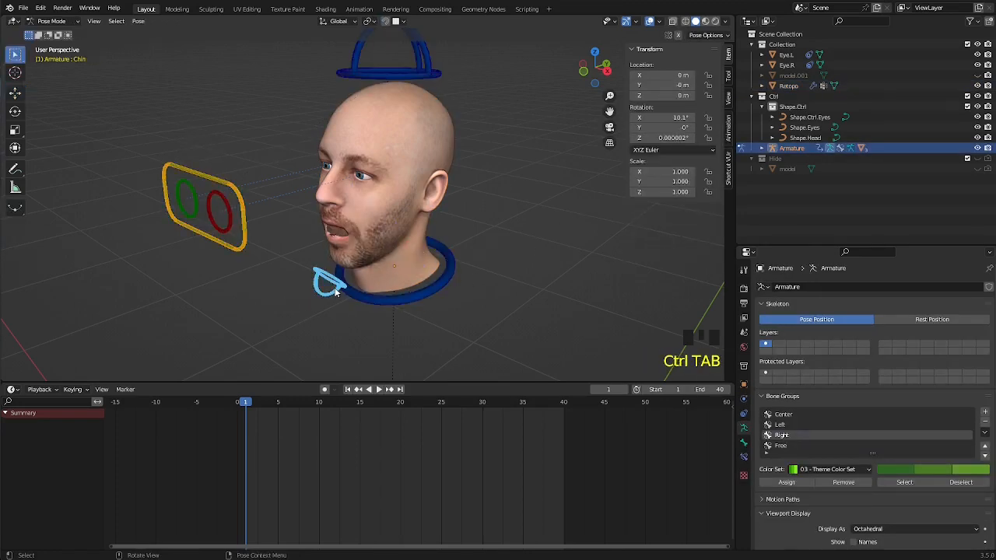
pyautogui.click(336, 288)
pyautogui.click(331, 292)
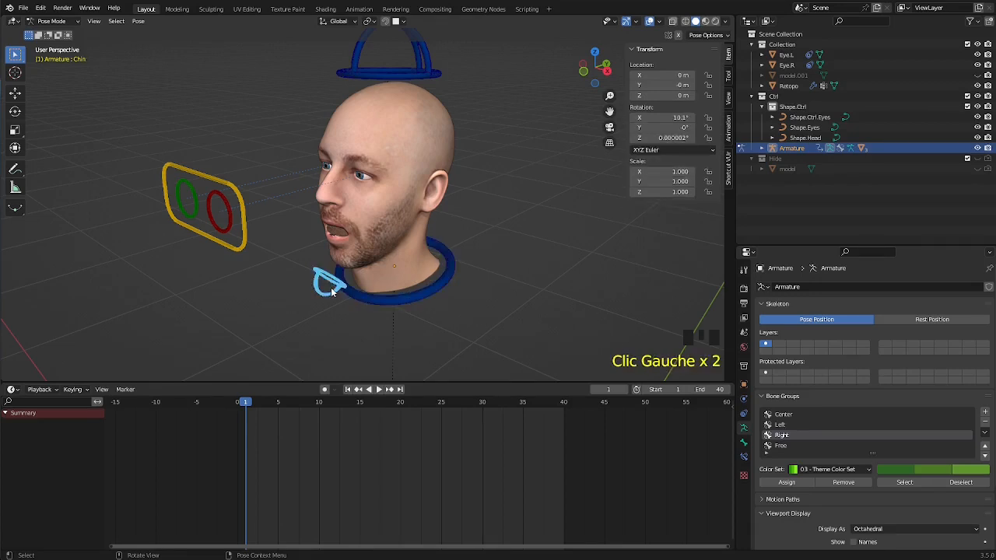
pyautogui.hotkey('alt', 'r')
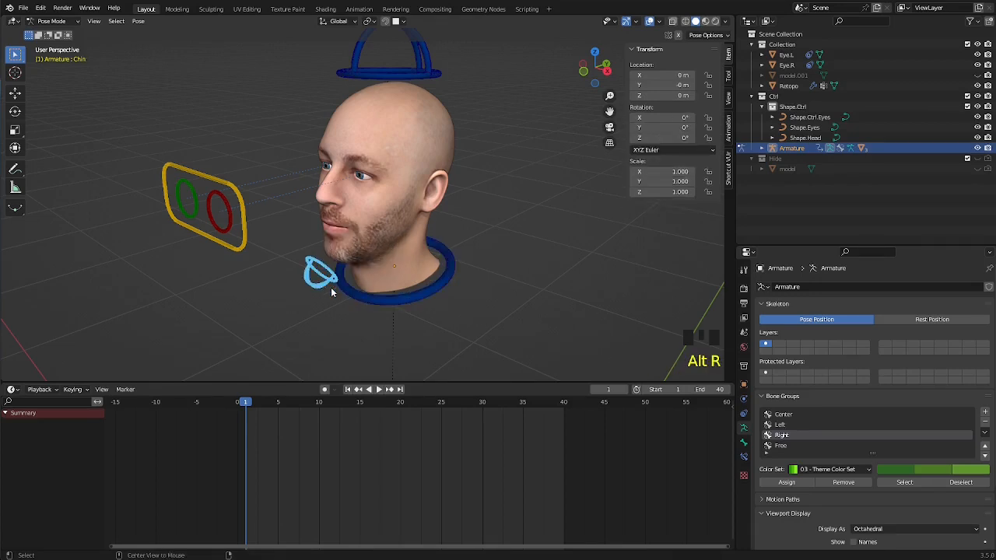
# Step: Return the armature to Object Mode, play the head animation and stop it at frame 18
pyautogui.moveTo(389, 284)
pyautogui.mouseDown(button='middle')
pyautogui.moveTo(382, 263)
pyautogui.moveTo(388, 272)
pyautogui.mouseUp(button='middle')
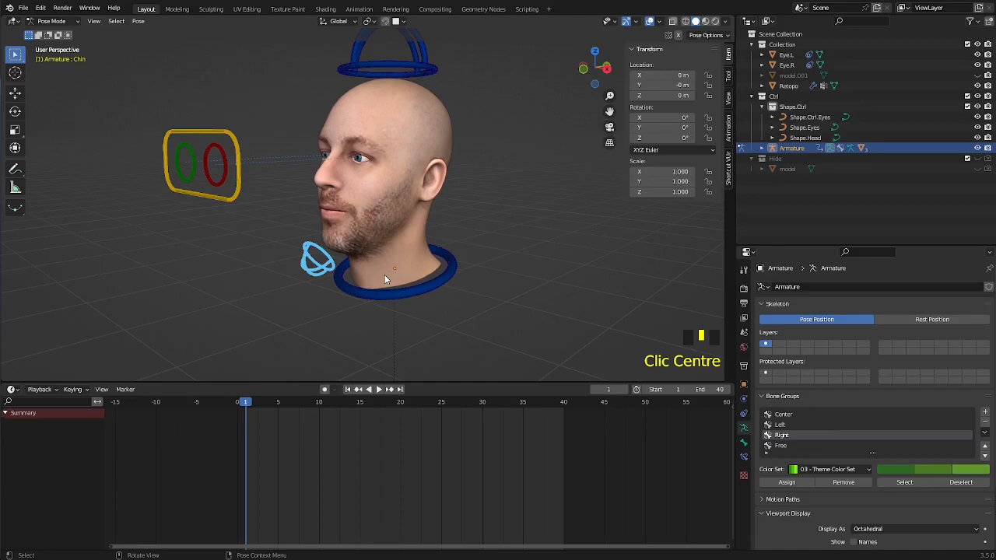
pyautogui.press('Tab')
pyautogui.press('Tab')
pyautogui.hotkey('ctrl', 'Tab')
pyautogui.press('space')
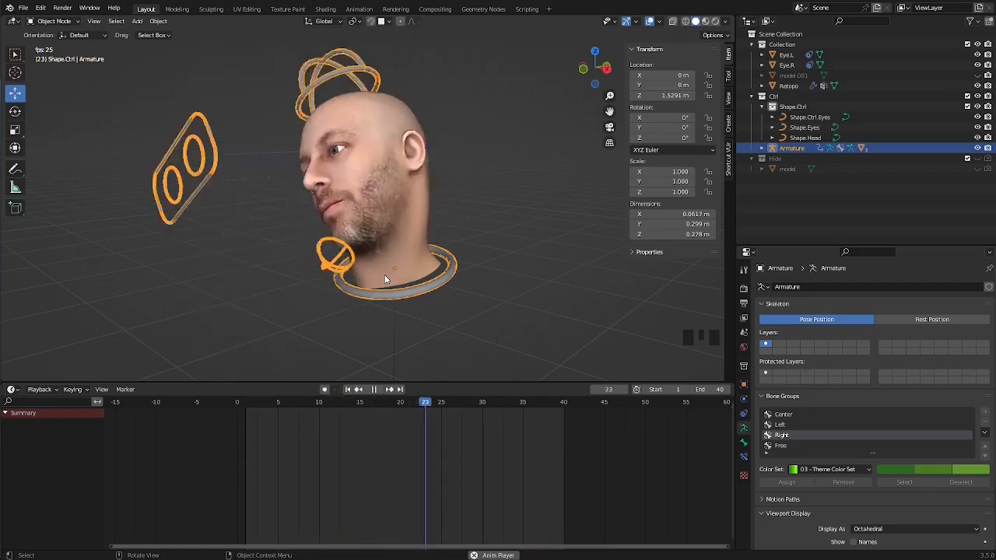
pyautogui.press('space')
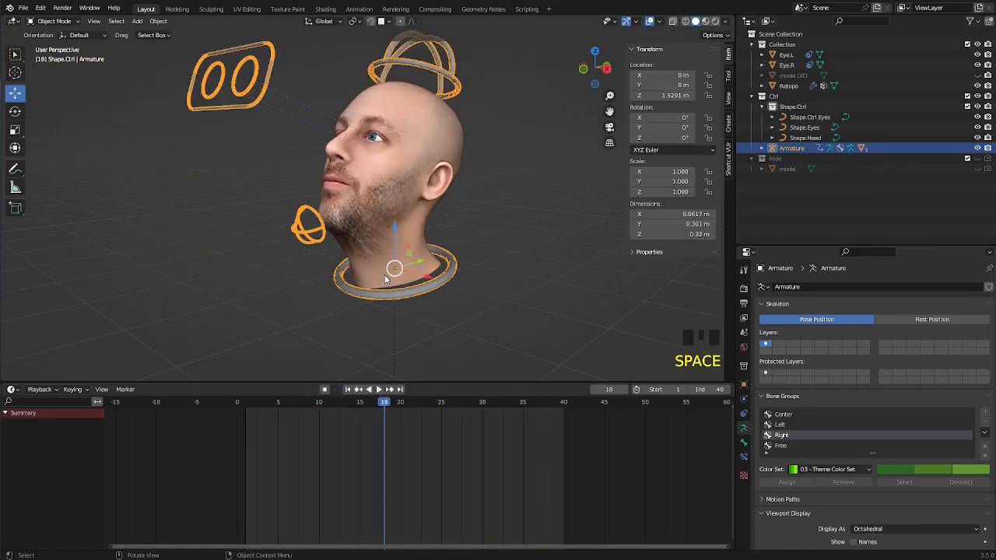
# Step: Select the head mesh and put it in Weight Paint mode with the head tilted back
pyautogui.moveTo(384, 275); pyautogui.dragTo(329, 268, button='middle')
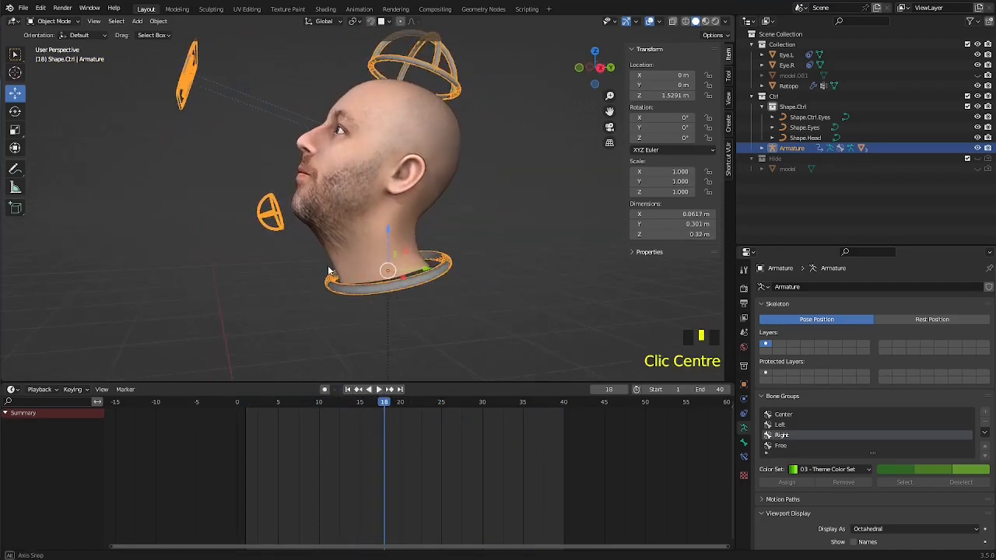
pyautogui.click(341, 210)
pyautogui.hotkey('ctrl', 'Tab')
pyautogui.click(269, 174)
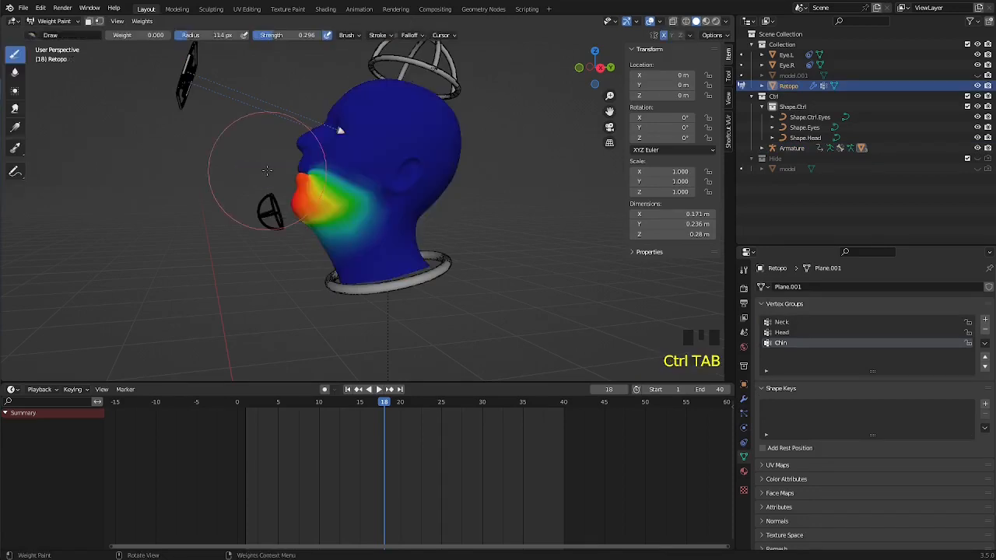
# Step: Smear the Chin weights downward beneath the chin and along the side of the jaw at strength 1.000
pyautogui.scroll(2, 374, 327)
pyautogui.moveTo(374, 327); pyautogui.dragTo(386, 203, button='middle')
pyautogui.scroll(1, 354, 196)
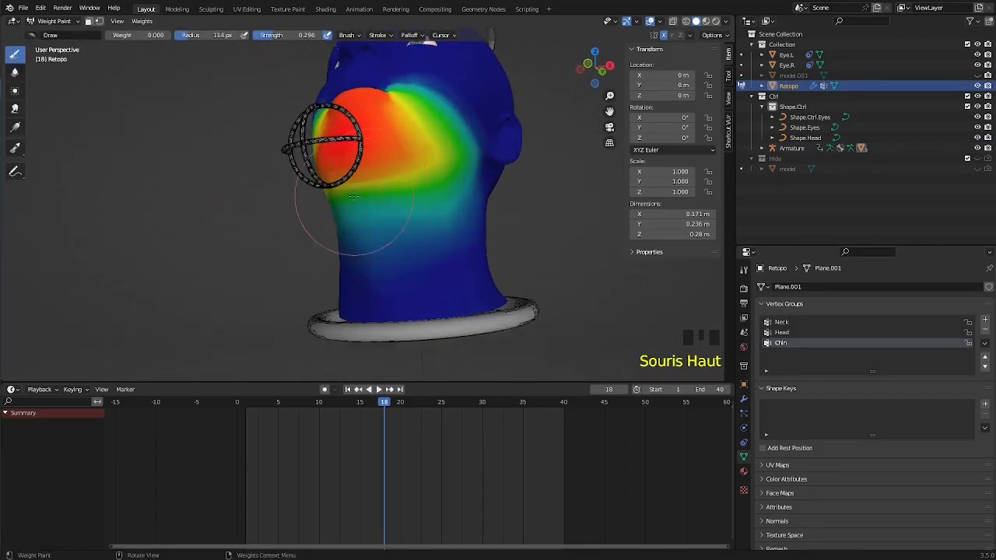
pyautogui.click(14, 109)
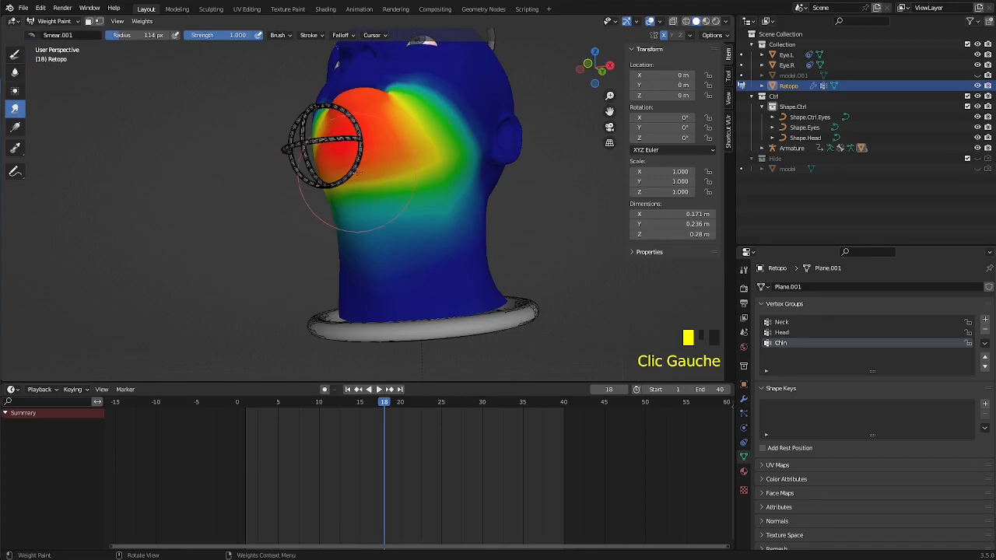
pyautogui.moveTo(357, 171); pyautogui.dragTo(367, 200)
pyautogui.moveTo(414, 166); pyautogui.dragTo(417, 187)
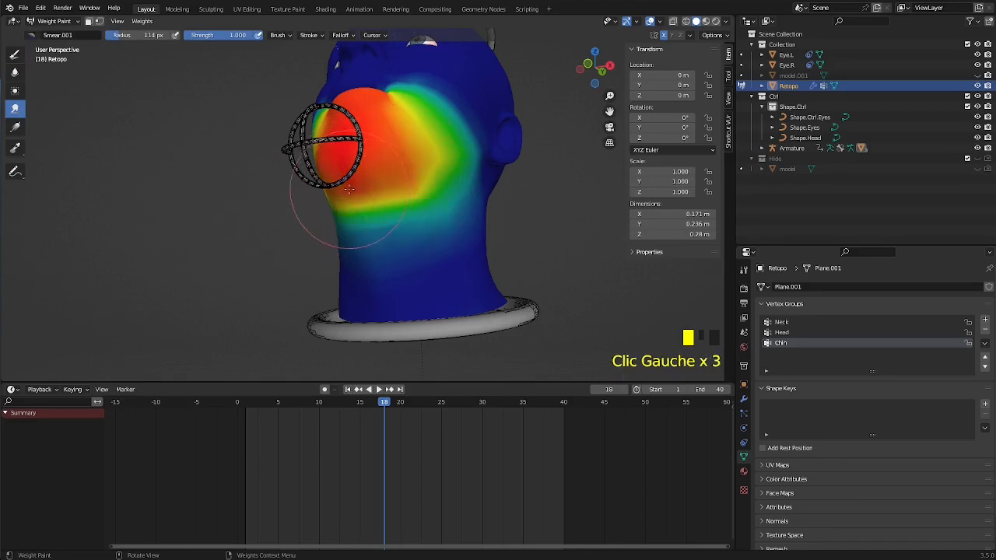
pyautogui.moveTo(349, 189); pyautogui.dragTo(356, 208)
pyautogui.scroll(2, 397, 206)
pyautogui.moveTo(424, 205); pyautogui.dragTo(382, 204, button='middle')
pyautogui.moveTo(372, 227); pyautogui.dragTo(356, 215)
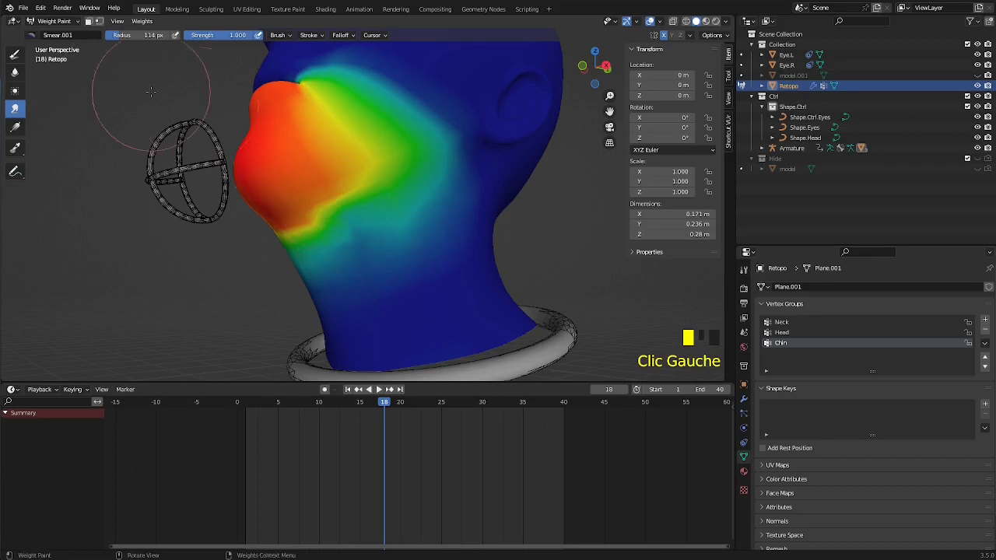
# Step: Blur the Chin weights beneath the chin and lower jaw to smooth the transition into the throat
pyautogui.click(16, 72)
pyautogui.moveTo(322, 210)
pyautogui.mouseDown()
pyautogui.moveTo(288, 245)
pyautogui.moveTo(296, 235)
pyautogui.mouseUp()
pyautogui.moveTo(294, 236); pyautogui.dragTo(291, 231)
pyautogui.moveTo(291, 231); pyautogui.dragTo(382, 195, button='middle')
pyautogui.scroll(-2, 311, 234)
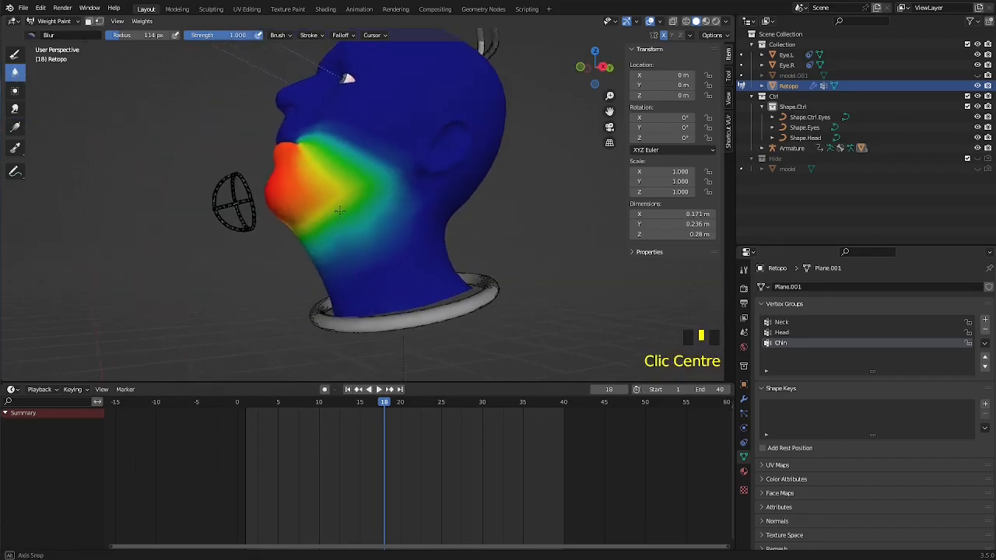
# Step: Play the head animation and step through its frames to examine the throat deformation, stopping at frame 15
pyautogui.press('space')
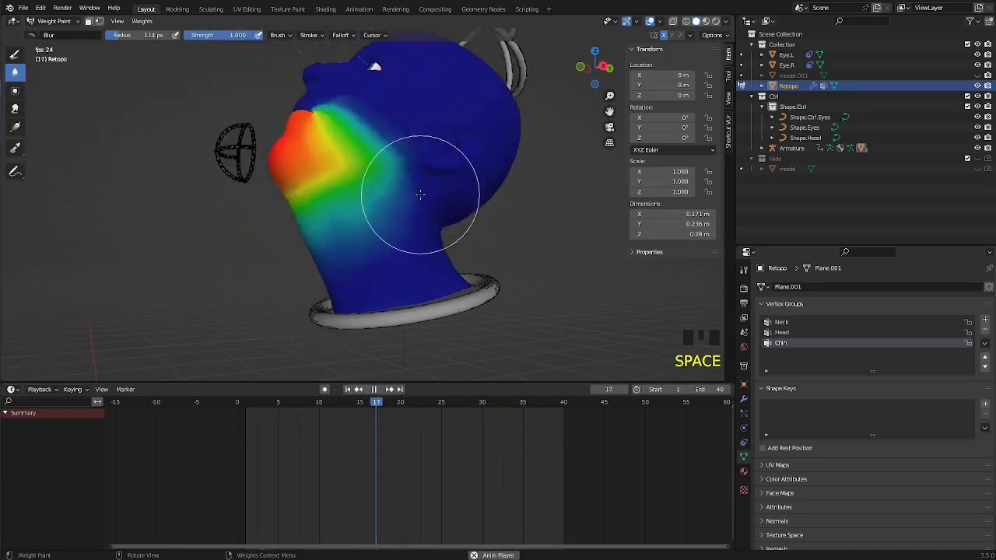
pyautogui.press('space')
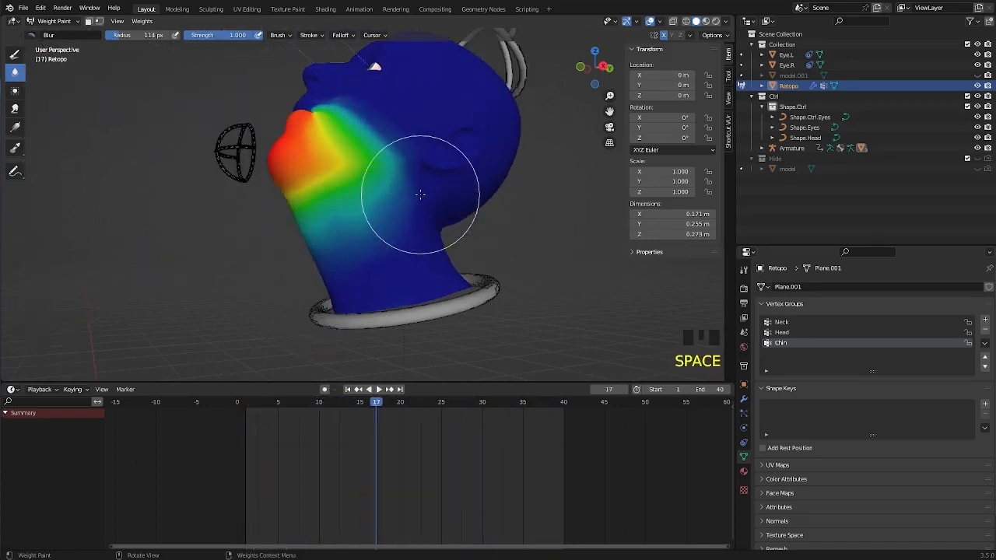
pyautogui.moveTo(420, 195); pyautogui.dragTo(478, 211, button='middle')
pyautogui.press('Left')
pyautogui.press('Left')
pyautogui.press('Left')
pyautogui.press('Left')
pyautogui.press('Left')
pyautogui.press('Left')
pyautogui.press('Left')
pyautogui.press('Left')
pyautogui.press('Left')
pyautogui.press('Left')
pyautogui.press('Left')
pyautogui.press('Right')
pyautogui.press('Right')
pyautogui.press('Right')
pyautogui.press('Right')
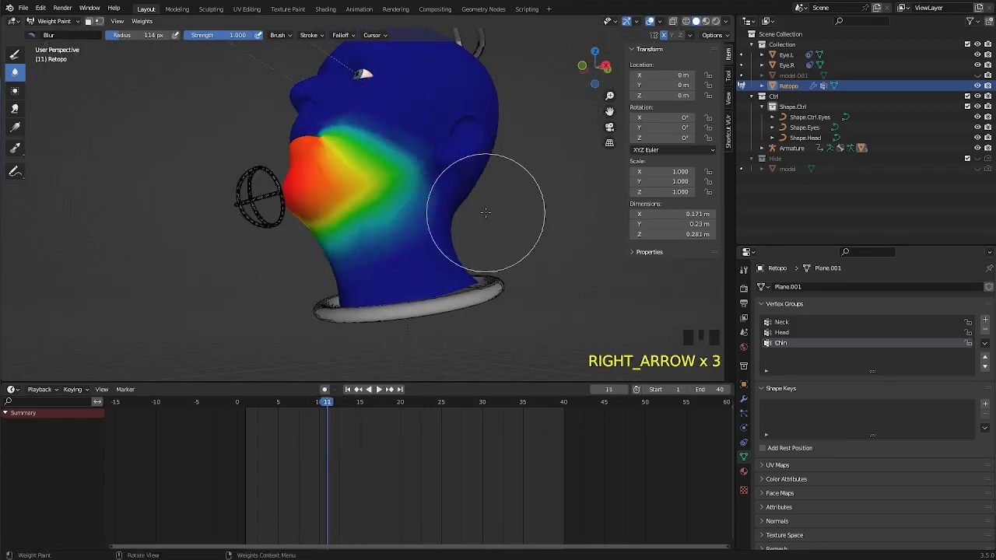
pyautogui.press('Right')
pyautogui.press('Right')
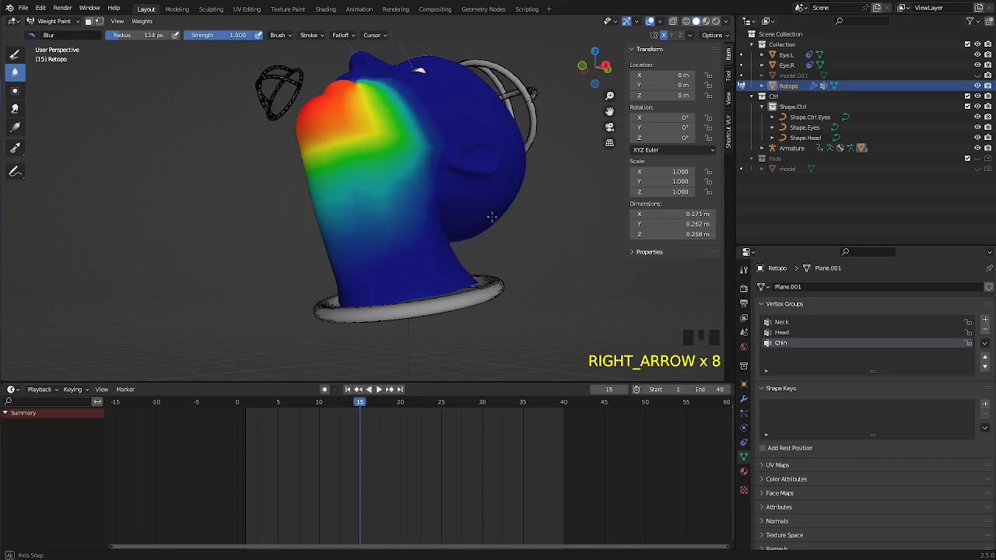
# Step: Paint Chin weight beneath the jaw and upper throat with the Draw brush at weight 1.000 and strength 0.296
pyautogui.moveTo(490, 216); pyautogui.dragTo(504, 223, button='middle')
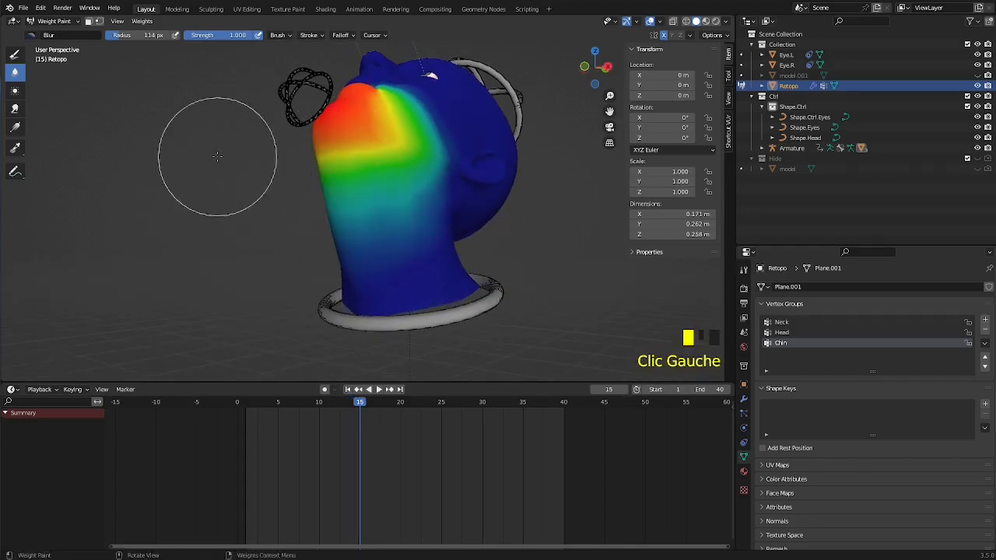
pyautogui.click(14, 56)
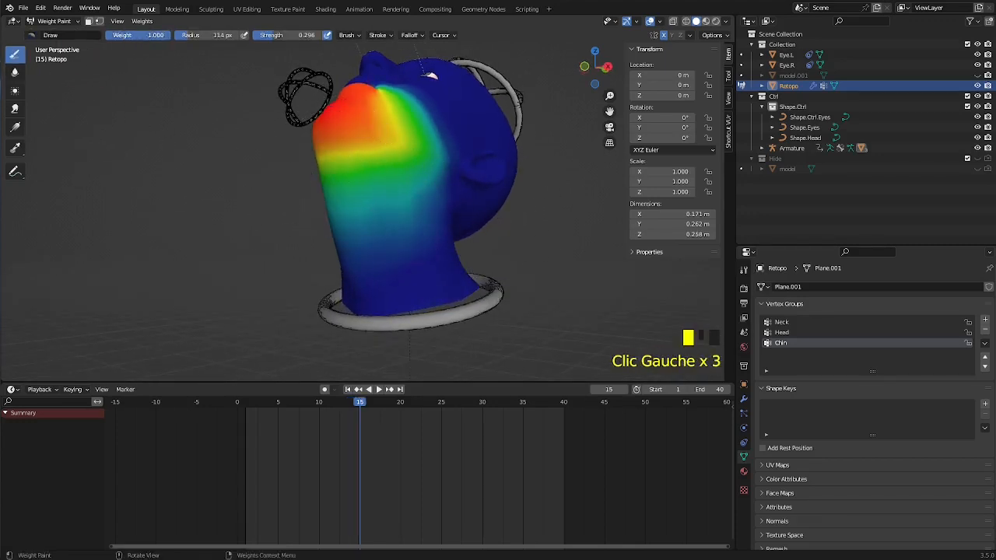
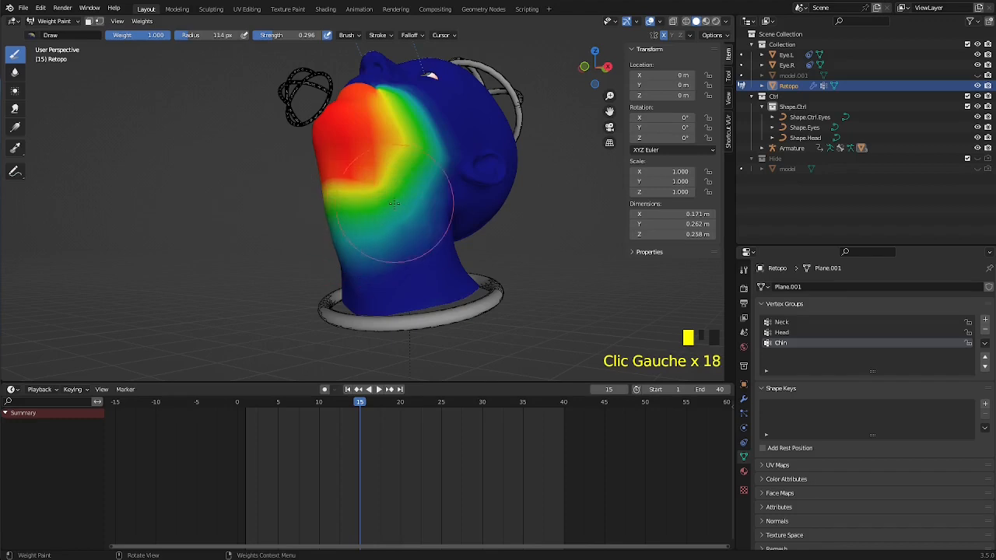
pyautogui.moveTo(341, 177); pyautogui.dragTo(420, 208, button='middle')
pyautogui.click(424, 210)
pyautogui.click(416, 205)
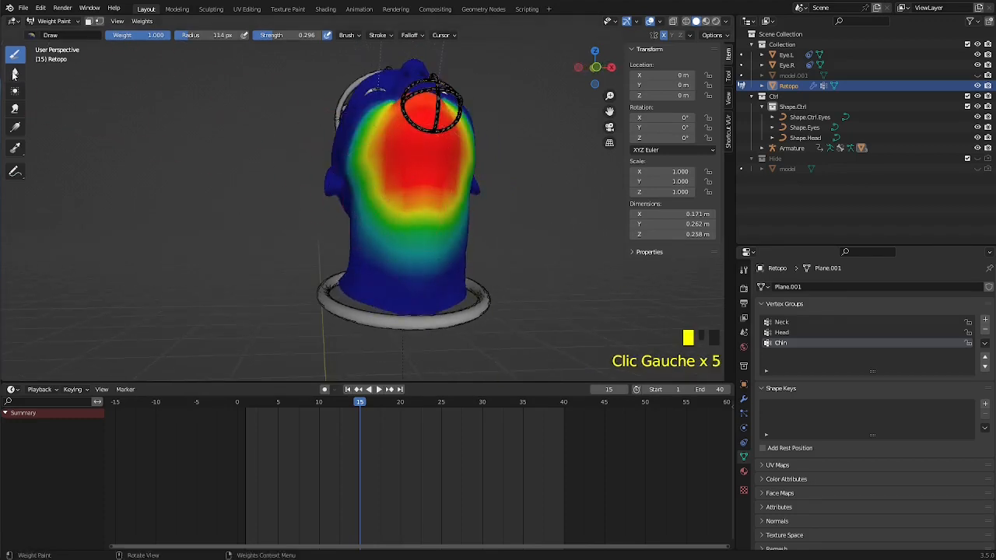
# Step: Blur the Chin weights across the front of the throat
pyautogui.click(14, 74)
pyautogui.click(408, 214)
pyautogui.click(427, 224)
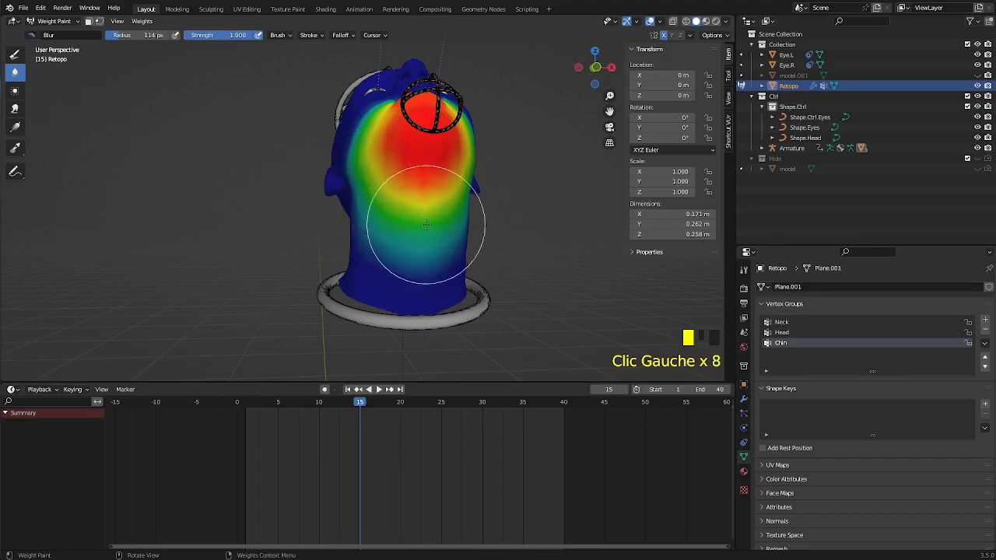
pyautogui.moveTo(426, 224)
pyautogui.mouseDown(button='middle')
pyautogui.moveTo(312, 228)
pyautogui.moveTo(324, 209)
pyautogui.moveTo(306, 225)
pyautogui.mouseUp(button='middle')
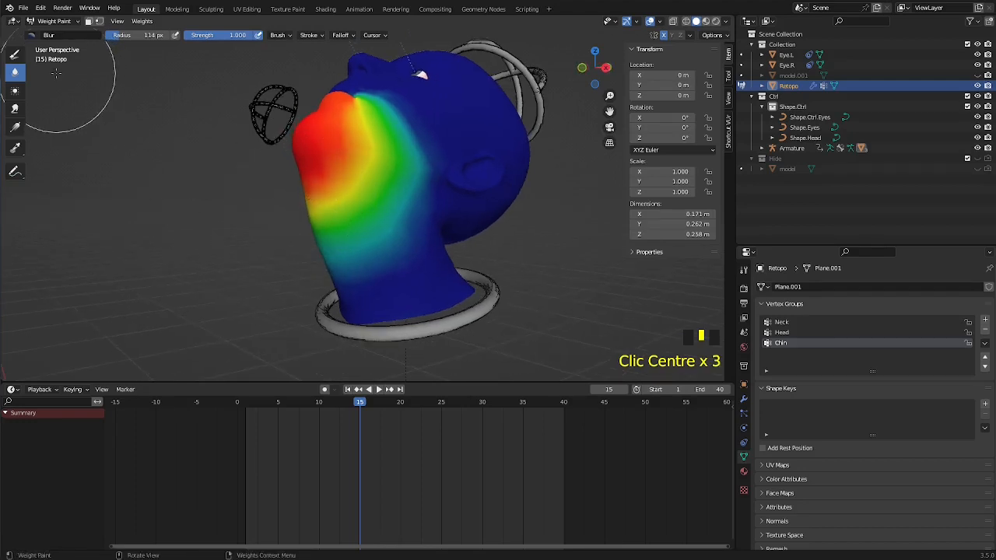
# Step: Paint more Chin weight at 1.000 down the middle of the throat with the Draw brush
pyautogui.click(17, 56)
pyautogui.moveTo(155, 89); pyautogui.dragTo(237, 100, button='middle')
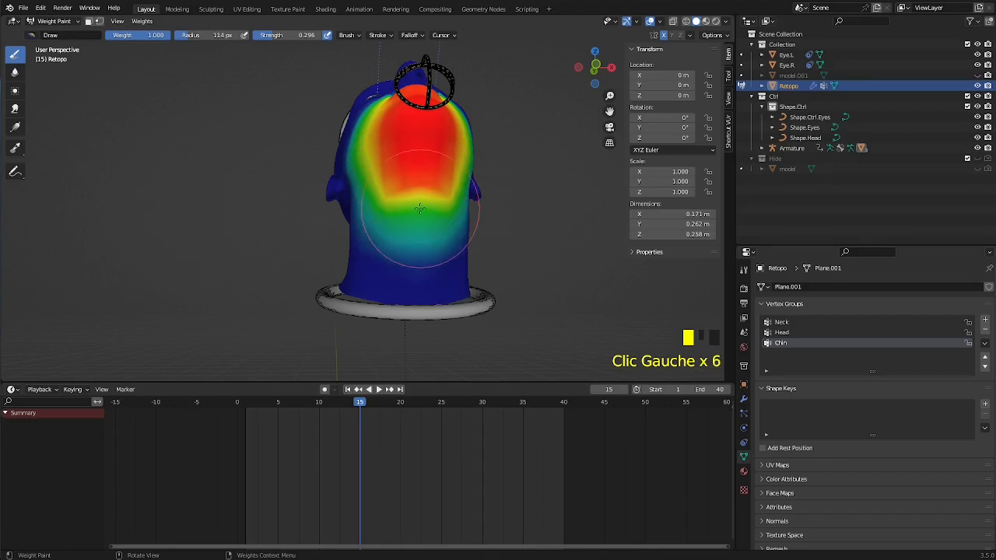
pyautogui.moveTo(419, 209); pyautogui.dragTo(327, 211, button='middle')
# Step: Step the animation forward to frame 25 and examine the jaw and neck with the head tilted sideways
pyautogui.press('Right')
pyautogui.press('Right')
pyautogui.press('Right')
pyautogui.press('Right')
pyautogui.press('Right')
pyautogui.press('Right')
pyautogui.press('Right')
pyautogui.press('Right')
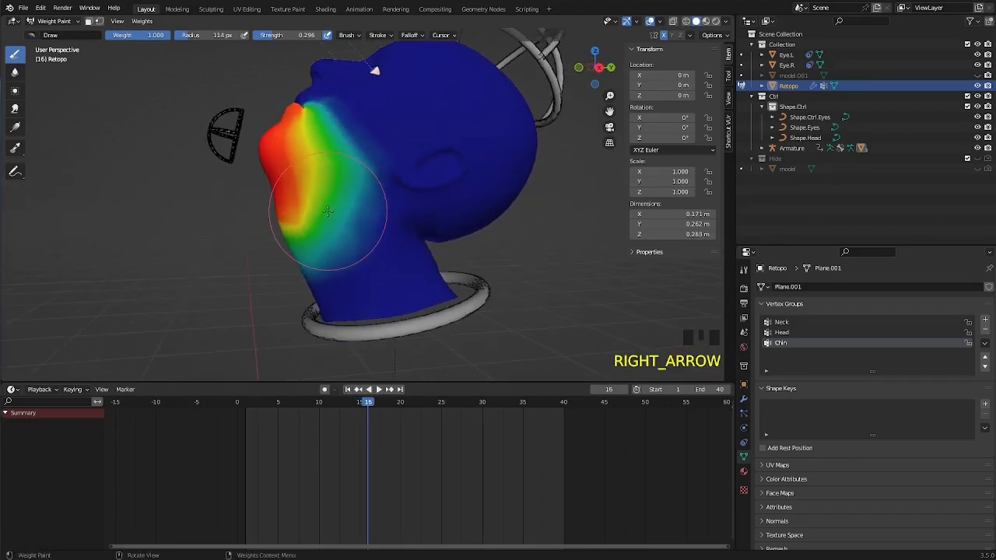
pyautogui.press('Right')
pyautogui.press('Right')
pyautogui.press('Right')
pyautogui.press('Right')
pyautogui.press('Right')
pyautogui.press('Right')
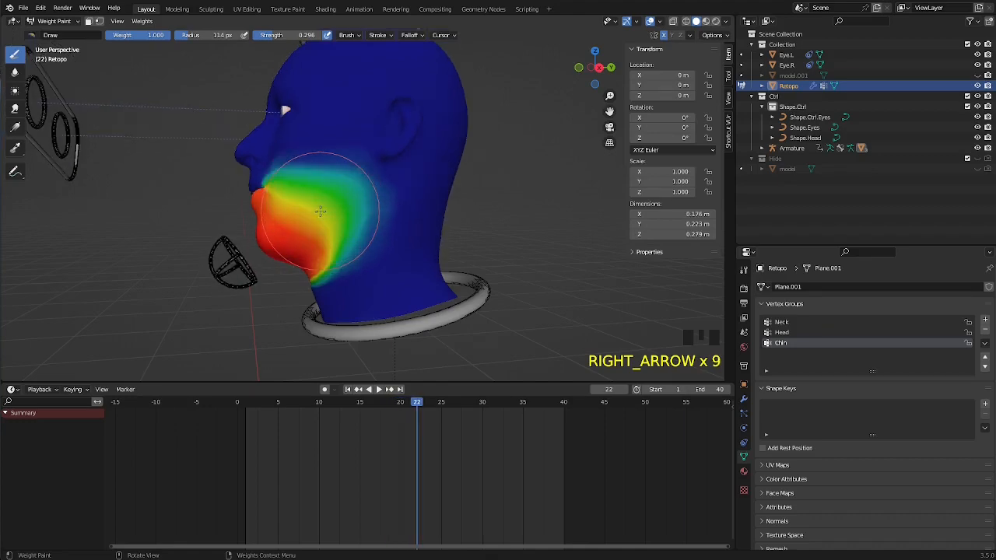
pyautogui.moveTo(320, 211)
pyautogui.mouseDown(button='middle')
pyautogui.moveTo(312, 210)
pyautogui.moveTo(333, 212)
pyautogui.mouseUp(button='middle')
pyautogui.scroll(3, 389, 233)
pyautogui.moveTo(389, 233)
pyautogui.mouseDown(button='middle')
pyautogui.moveTo(433, 255)
pyautogui.moveTo(413, 265)
pyautogui.mouseUp(button='middle')
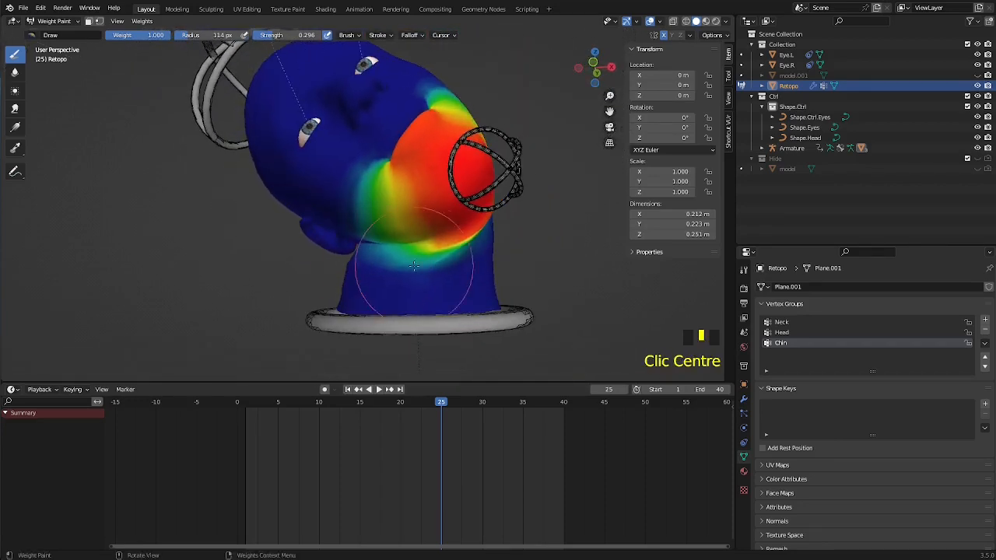
# Step: Select the Neck vertex group and blur its weights below the jaw and along the side of the neck
pyautogui.click(783, 322)
pyautogui.moveTo(366, 233); pyautogui.dragTo(382, 242, button='middle')
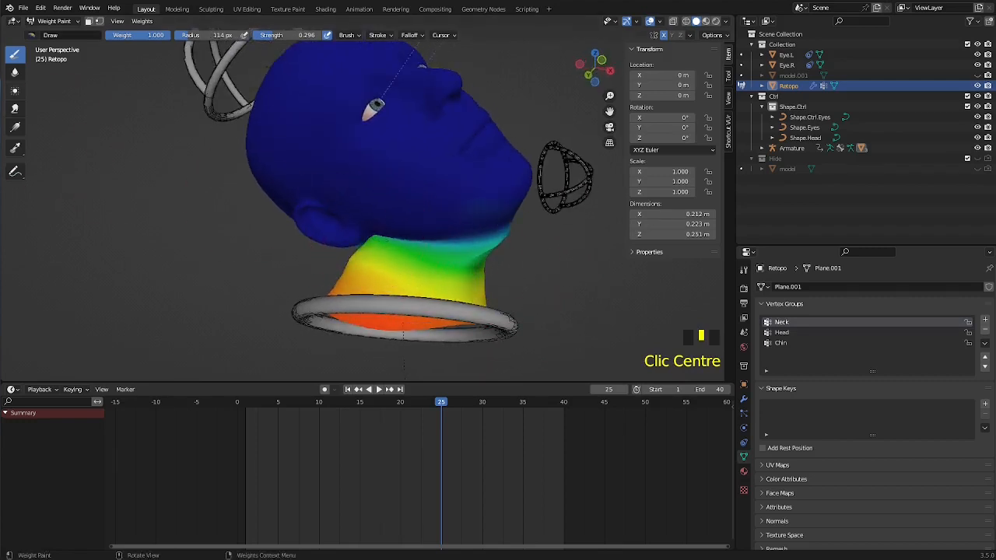
pyautogui.click(14, 73)
pyautogui.moveTo(365, 229); pyautogui.dragTo(368, 221)
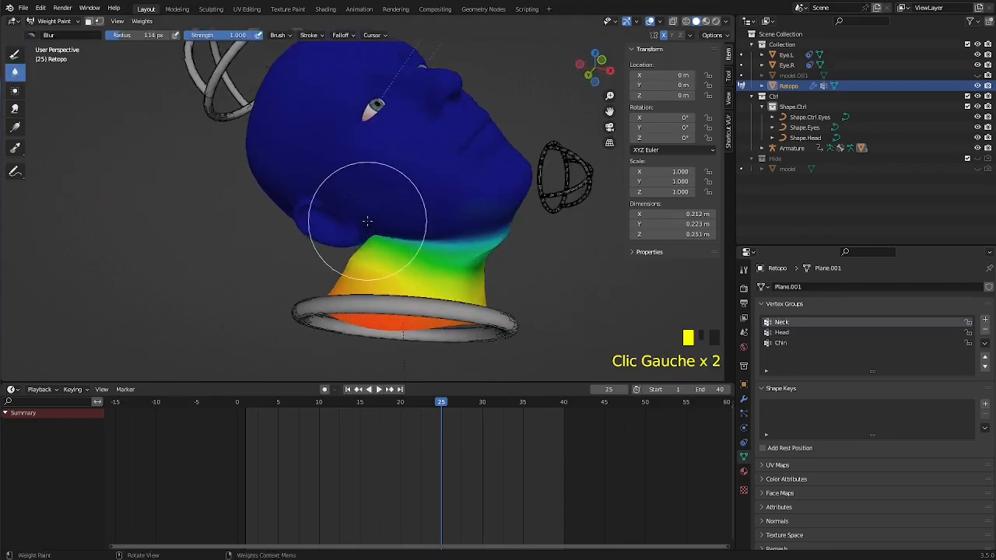
pyautogui.moveTo(403, 223); pyautogui.dragTo(363, 195, button='middle')
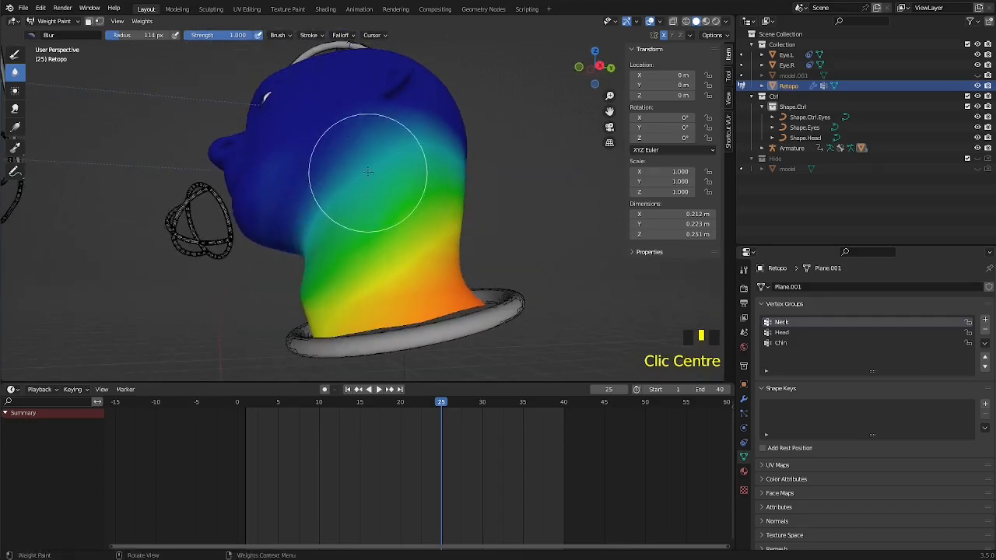
pyautogui.click(407, 218)
pyautogui.click(407, 217)
pyautogui.moveTo(464, 220)
pyautogui.mouseDown(button='middle')
pyautogui.moveTo(483, 157)
pyautogui.moveTo(290, 178)
pyautogui.moveTo(401, 168)
pyautogui.mouseUp(button='middle')
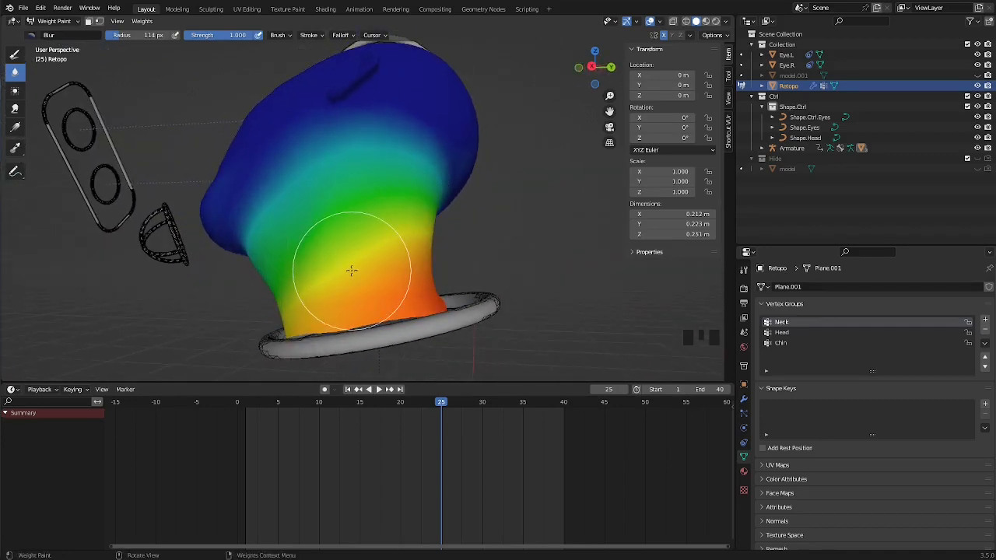
# Step: Paint Neck weight at 1.000 on the side and back of the neck with the Draw brush at strength 0.296
pyautogui.click(14, 54)
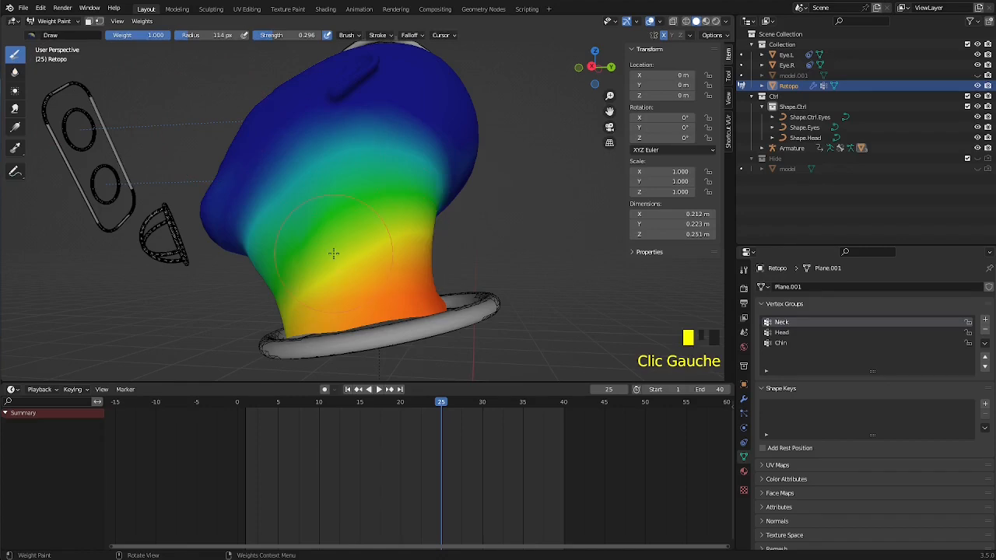
pyautogui.moveTo(333, 253); pyautogui.dragTo(356, 255)
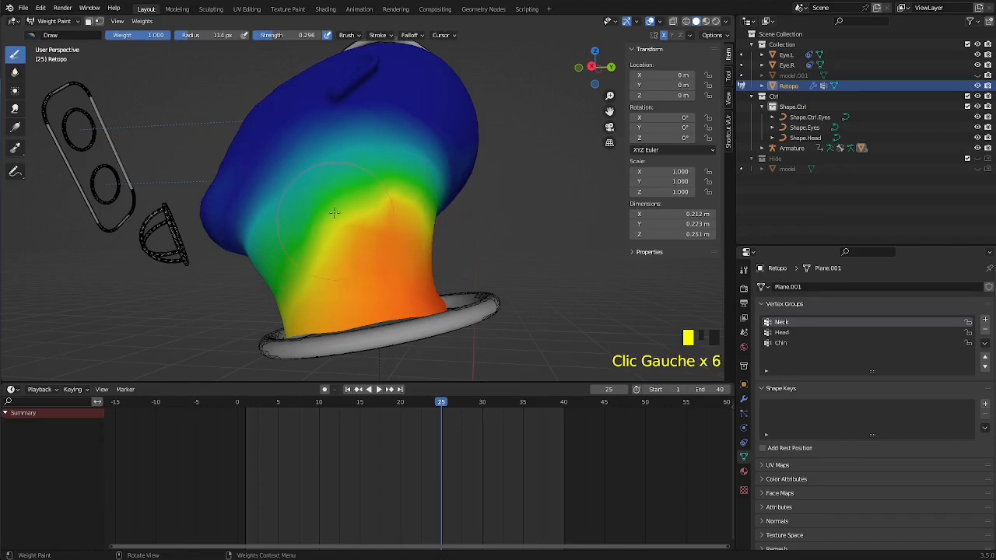
pyautogui.moveTo(94, 93)
pyautogui.mouseDown(button='middle')
pyautogui.moveTo(132, 94)
pyautogui.moveTo(94, 94)
pyautogui.mouseUp(button='middle')
# Step: Blur the freshly painted Neck weights at the back and sides of the neck
pyautogui.click(14, 72)
pyautogui.click(456, 182)
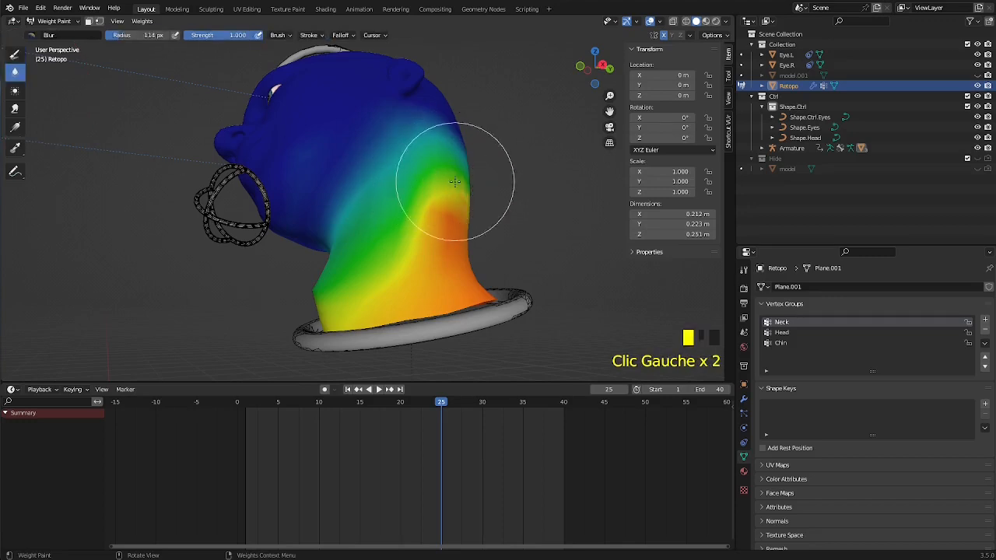
pyautogui.moveTo(455, 187); pyautogui.dragTo(256, 192, button='middle')
pyautogui.click(363, 223)
pyautogui.click(356, 215)
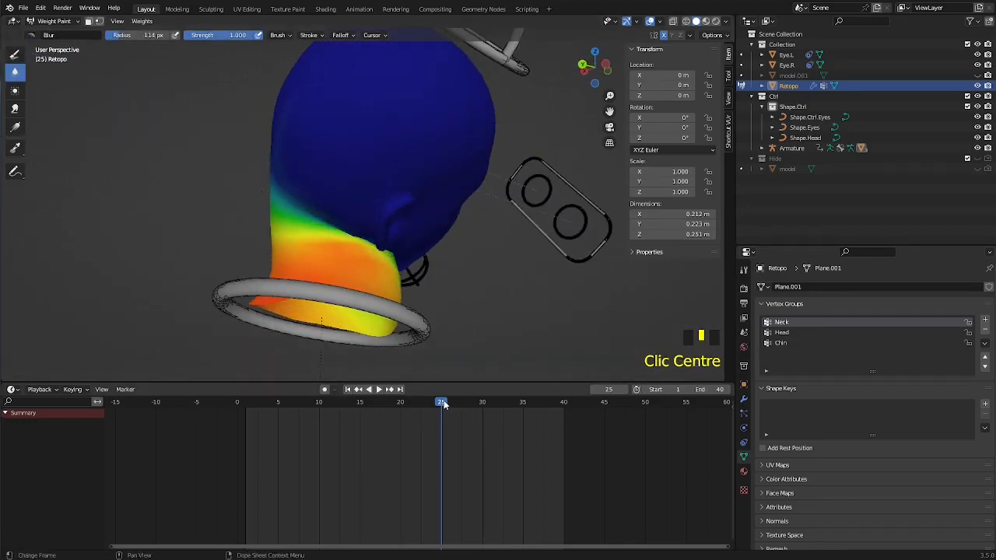
# Step: Scrub the animation to examine the neck deformation in different head poses, stopping at frame 27
pyautogui.moveTo(443, 404); pyautogui.dragTo(369, 404)
pyautogui.moveTo(490, 270); pyautogui.dragTo(436, 288, button='middle')
pyautogui.moveTo(369, 403); pyautogui.dragTo(459, 390)
pyautogui.moveTo(498, 269); pyautogui.dragTo(455, 249, button='middle')
pyautogui.scroll(3, 498, 264)
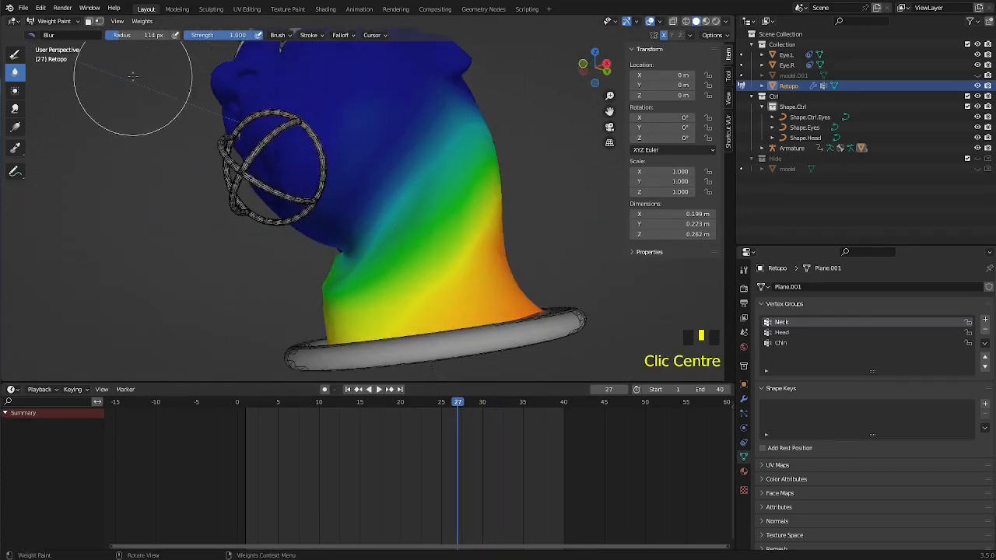
# Step: Paint Neck weight at 1.000 over the creased throat and below the jaw with the Draw brush at strength 0.296
pyautogui.click(15, 55)
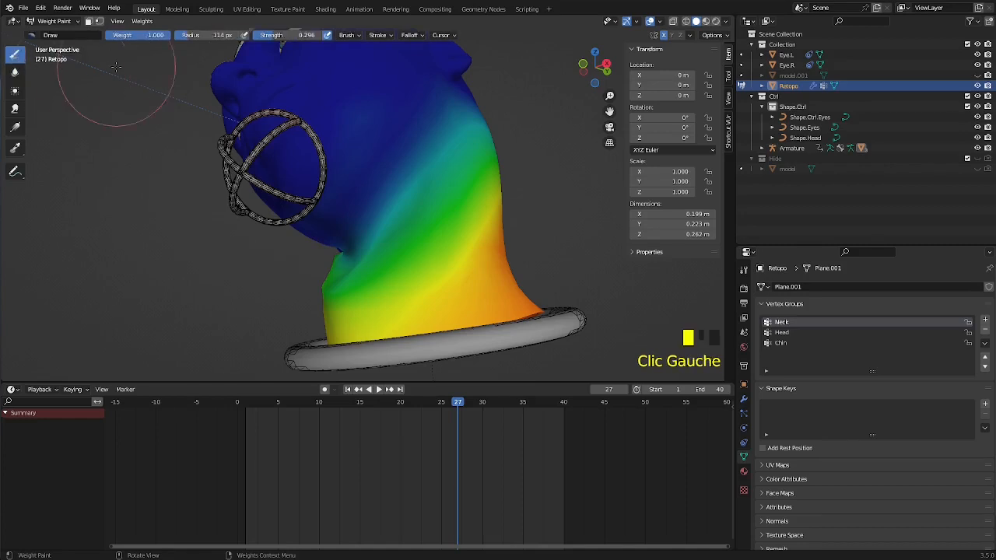
pyautogui.moveTo(394, 253); pyautogui.dragTo(448, 204, button='middle')
pyautogui.moveTo(447, 166); pyautogui.dragTo(380, 218)
pyautogui.moveTo(424, 209); pyautogui.dragTo(399, 213, button='middle')
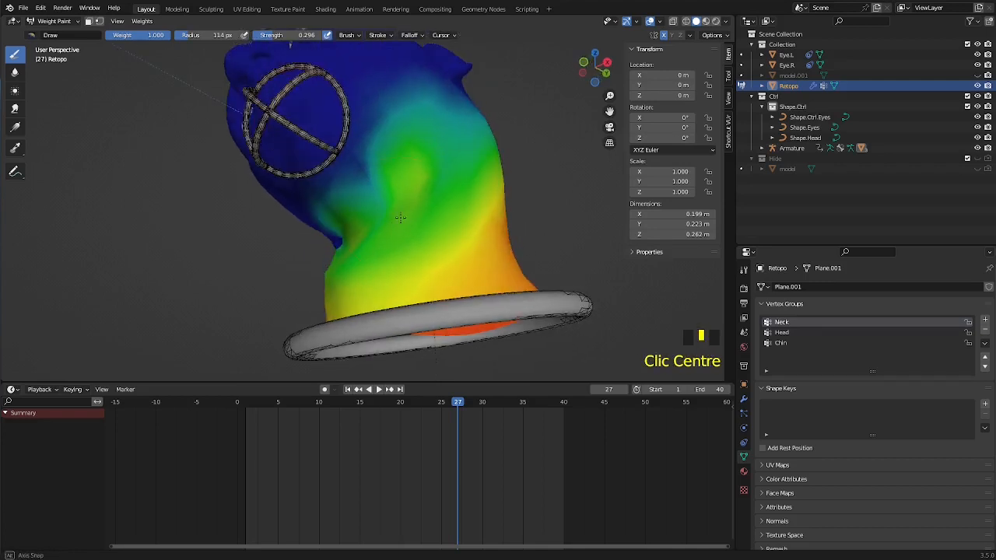
pyautogui.moveTo(371, 176); pyautogui.dragTo(377, 182)
pyautogui.moveTo(421, 187); pyautogui.dragTo(391, 216, button='middle')
pyautogui.moveTo(399, 183); pyautogui.dragTo(402, 193)
pyautogui.click(361, 278)
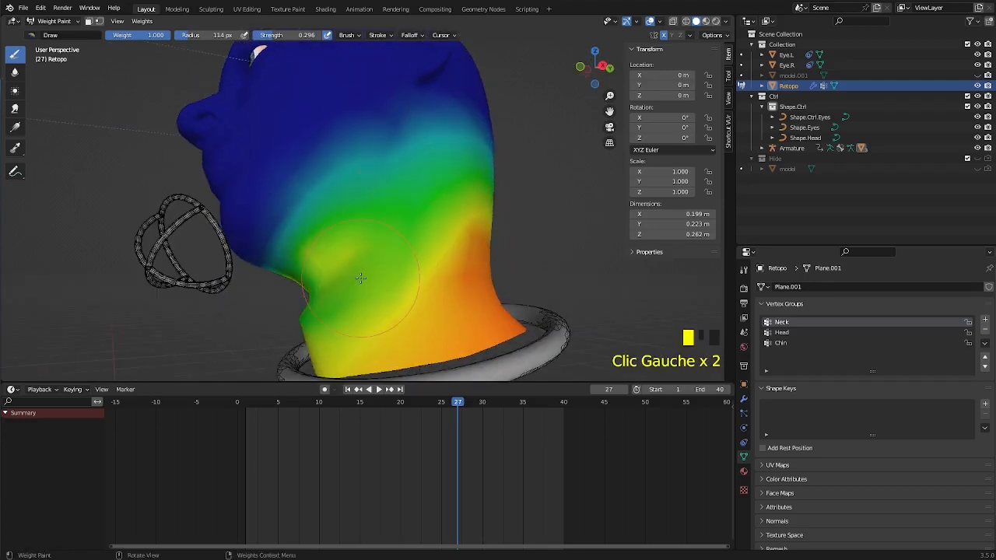
pyautogui.moveTo(363, 275); pyautogui.dragTo(446, 277, button='middle')
pyautogui.moveTo(414, 288); pyautogui.dragTo(432, 297)
pyautogui.moveTo(431, 301); pyautogui.dragTo(425, 273, button='middle')
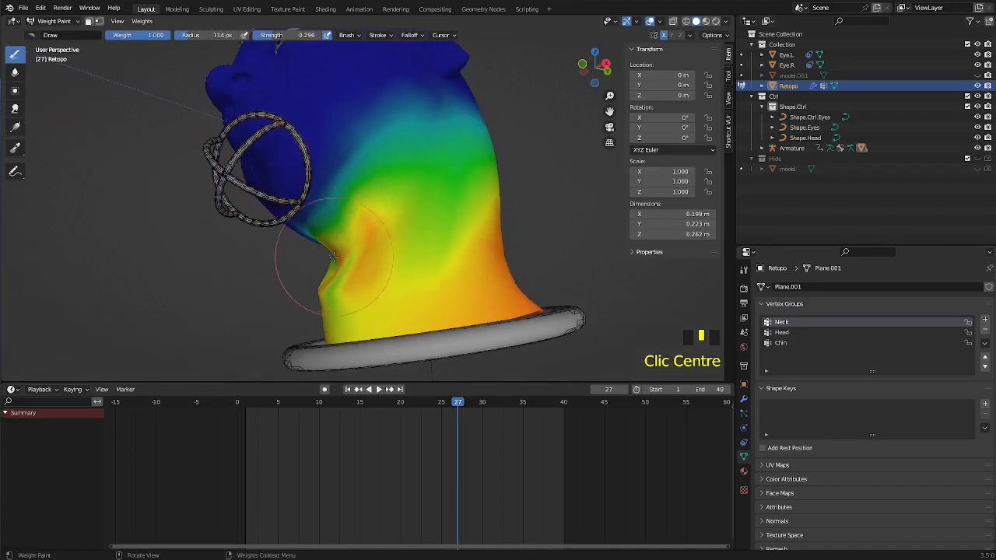
# Step: Set the Draw brush strength to 1.000 and paint full Neck weight around the base of the neck
pyautogui.moveTo(274, 35); pyautogui.dragTo(327, 36)
pyautogui.moveTo(361, 241); pyautogui.dragTo(376, 274, button='middle')
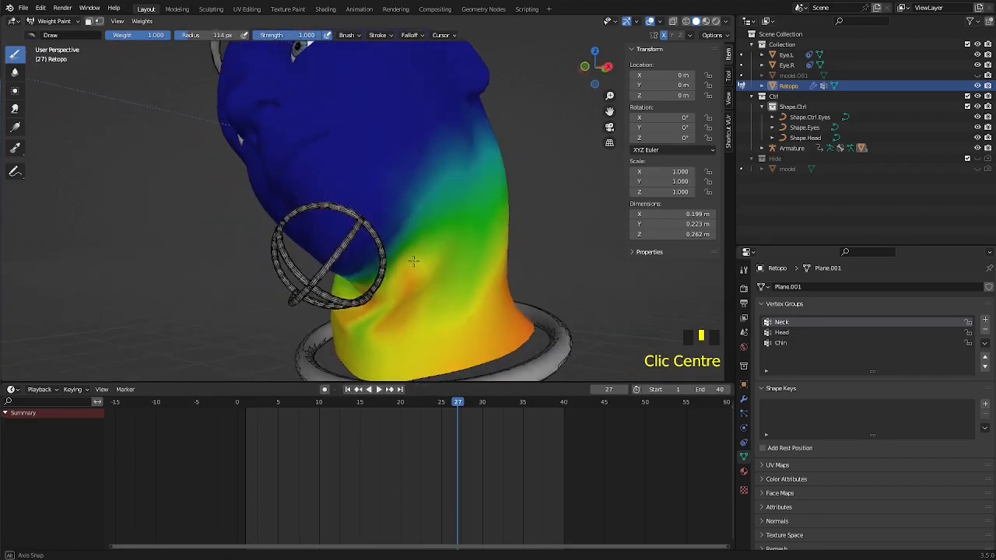
pyautogui.moveTo(341, 368)
pyautogui.mouseDown()
pyautogui.moveTo(443, 360)
pyautogui.moveTo(495, 342)
pyautogui.mouseUp()
pyautogui.moveTo(472, 336)
pyautogui.mouseDown(button='middle')
pyautogui.moveTo(400, 300)
pyautogui.moveTo(389, 308)
pyautogui.moveTo(432, 284)
pyautogui.moveTo(455, 288)
pyautogui.moveTo(424, 296)
pyautogui.mouseUp(button='middle')
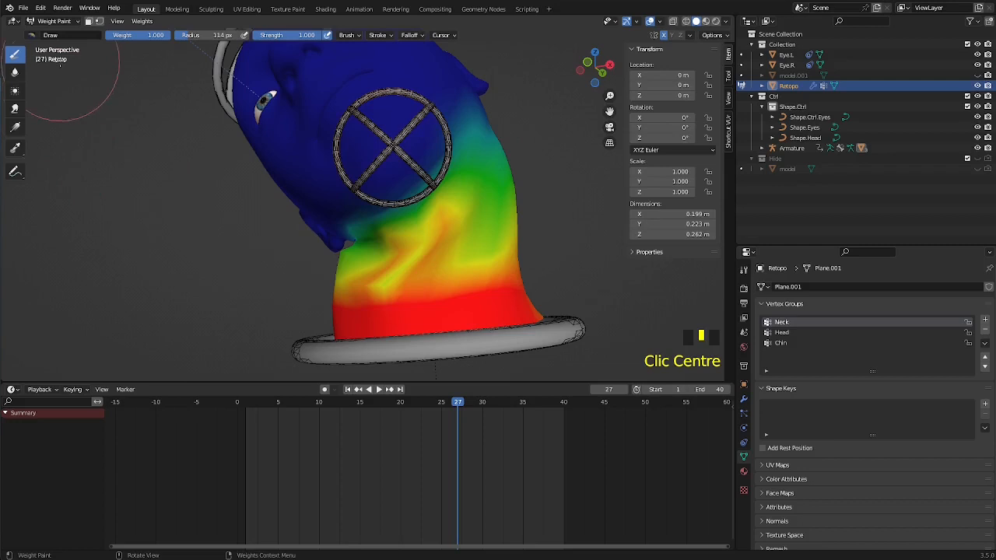
# Step: Blur the Neck weights over the creased throat and around the sides of the neck at strength 1.000
pyautogui.click(16, 72)
pyautogui.moveTo(345, 244); pyautogui.dragTo(440, 254)
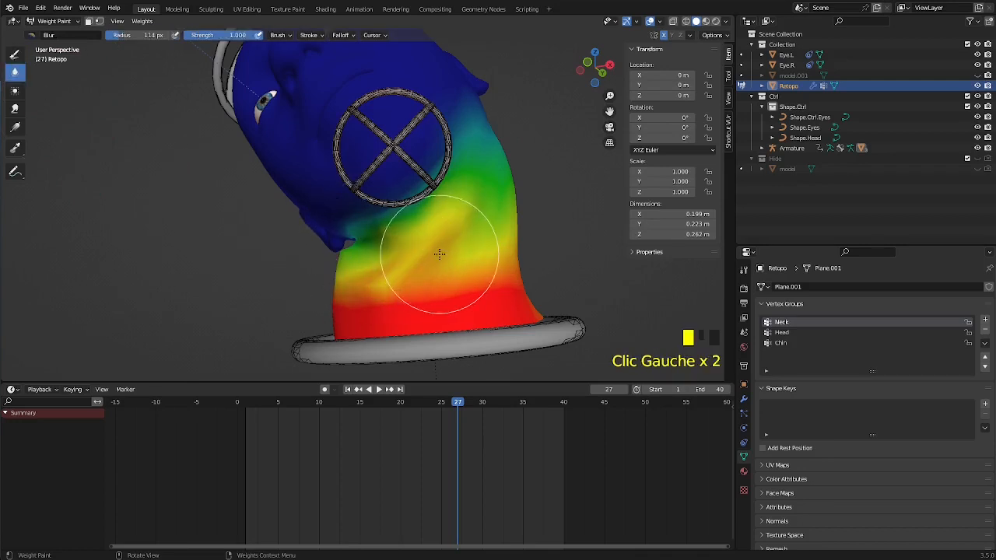
pyautogui.moveTo(466, 225); pyautogui.dragTo(363, 240, button='middle')
pyautogui.click(372, 243)
pyautogui.click(362, 237)
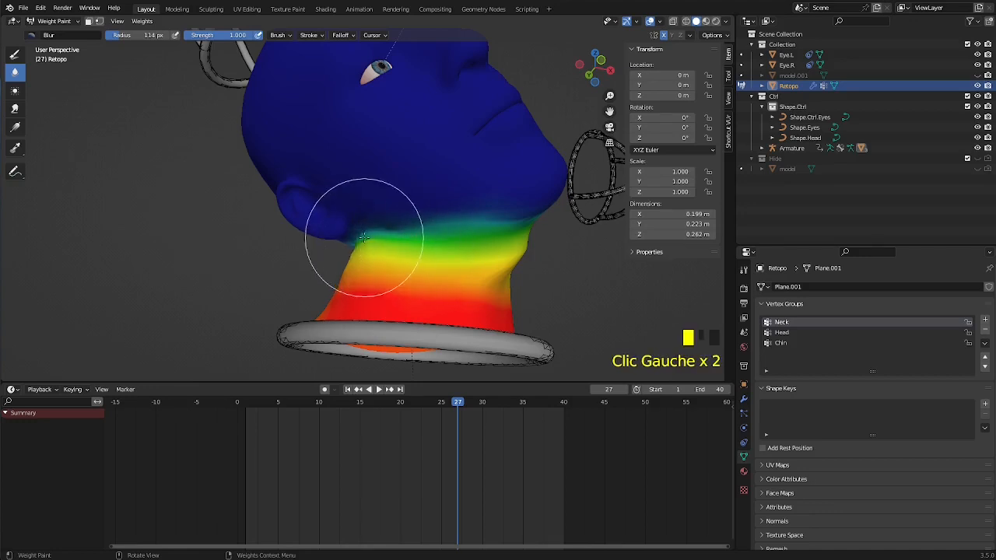
pyautogui.moveTo(434, 238)
pyautogui.mouseDown(button='middle')
pyautogui.moveTo(334, 240)
pyautogui.moveTo(400, 189)
pyautogui.mouseUp(button='middle')
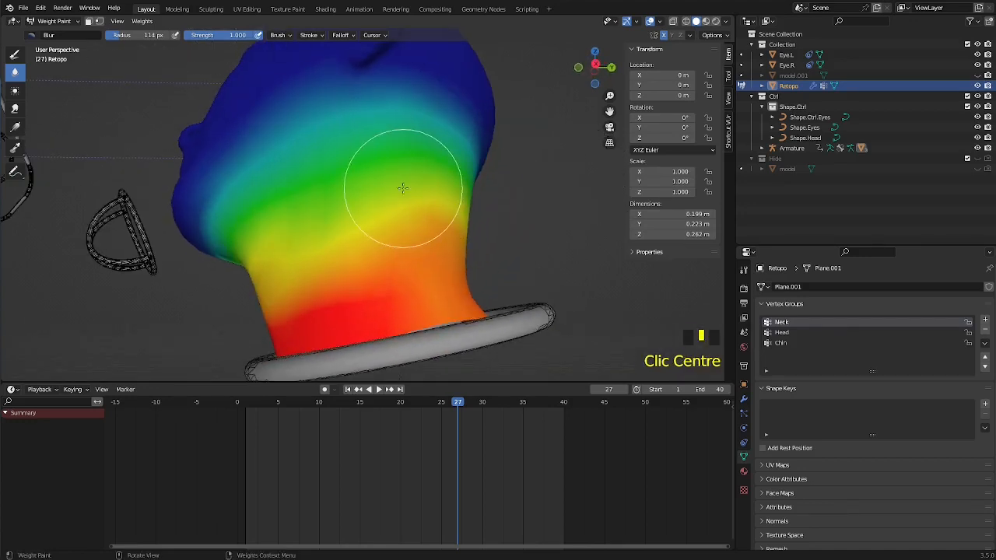
pyautogui.click(454, 181)
pyautogui.click(454, 182)
# Step: Paint Neck weight at 1.000 around the back and side of the neck base with the Draw brush
pyautogui.moveTo(330, 268); pyautogui.dragTo(155, 200, button='middle')
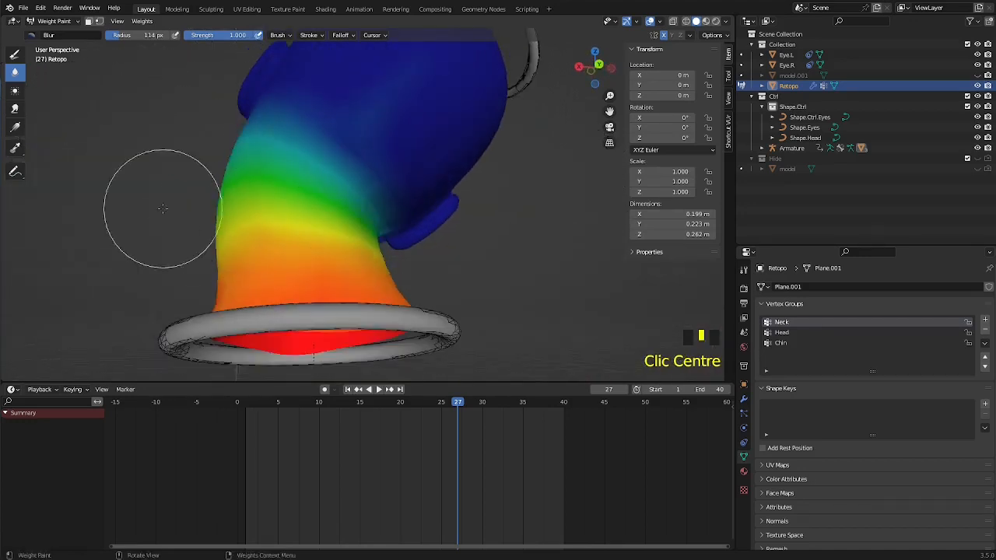
pyautogui.click(15, 56)
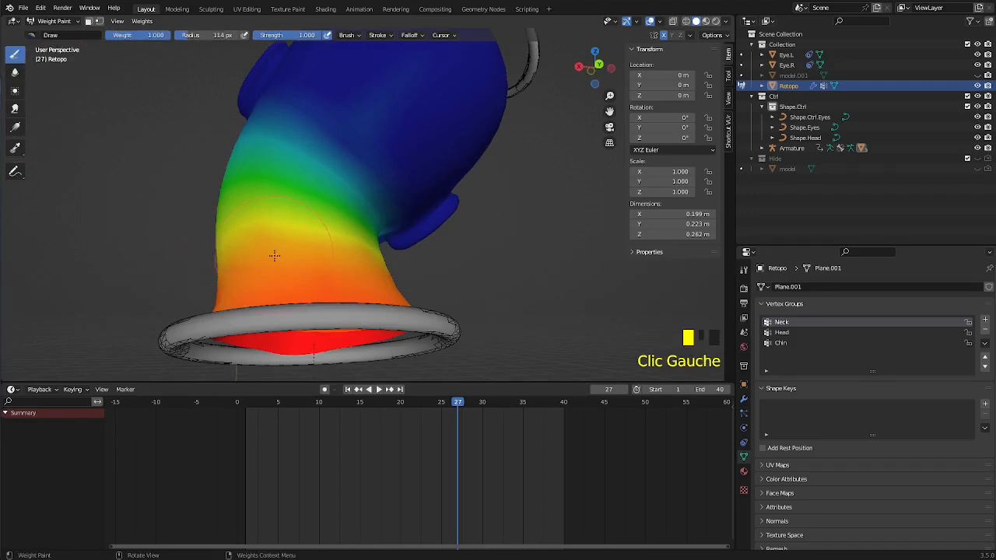
pyautogui.scroll(1, 251, 351)
pyautogui.scroll(-2, 252, 351)
pyautogui.moveTo(252, 351); pyautogui.dragTo(263, 342, button='middle')
pyautogui.click(265, 340)
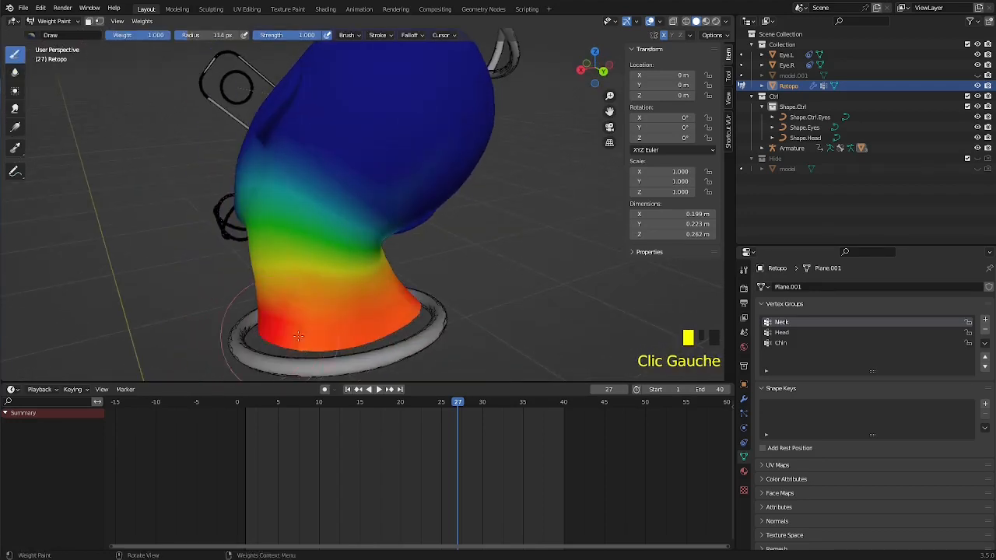
pyautogui.click(376, 322)
pyautogui.click(411, 311)
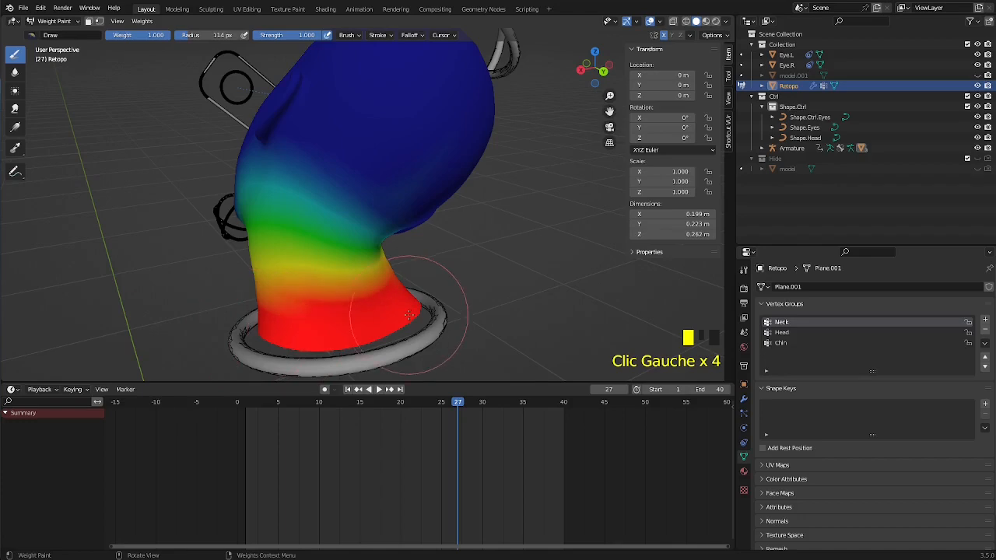
pyautogui.moveTo(366, 304); pyautogui.dragTo(448, 276, button='middle')
pyautogui.moveTo(440, 274); pyautogui.dragTo(425, 288)
pyautogui.click(397, 303)
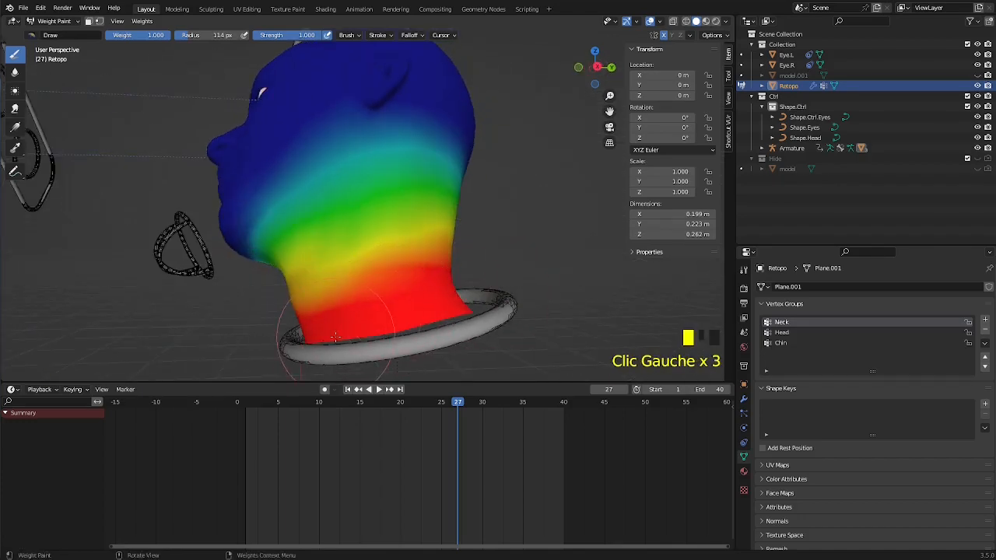
# Step: Paint full Neck weight over the creased front of the throat, up toward the chin
pyautogui.scroll(-3, 398, 302)
pyautogui.moveTo(398, 302)
pyautogui.mouseDown(button='middle')
pyautogui.moveTo(469, 261)
pyautogui.moveTo(412, 300)
pyautogui.moveTo(378, 251)
pyautogui.moveTo(398, 249)
pyautogui.moveTo(434, 291)
pyautogui.mouseUp(button='middle')
pyautogui.scroll(3, 412, 300)
pyautogui.scroll(1, 379, 251)
pyautogui.click(392, 237)
pyautogui.click(415, 274)
pyautogui.scroll(-2, 434, 291)
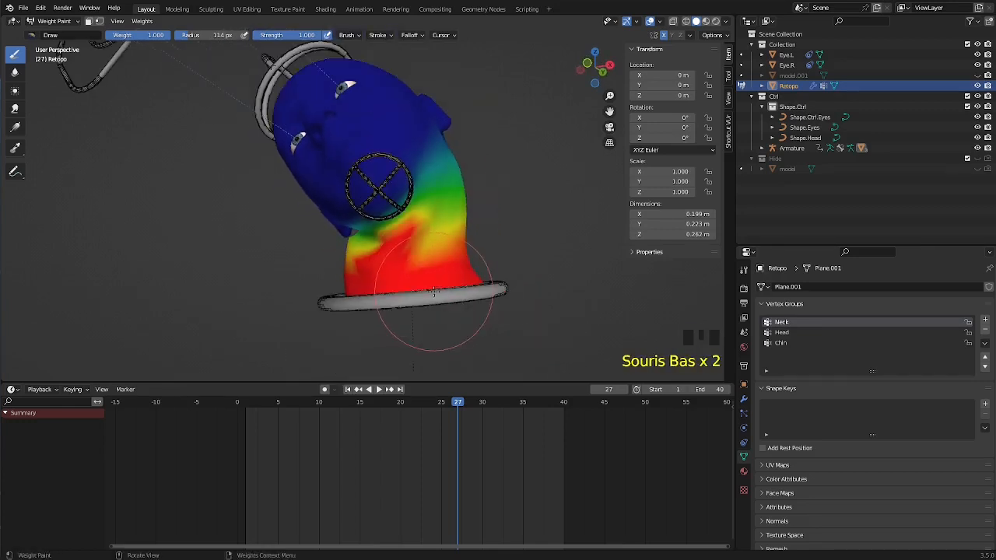
# Step: Smooth the hard-edged Neck weights on the front of the throat with the Blur brush
pyautogui.click(13, 73)
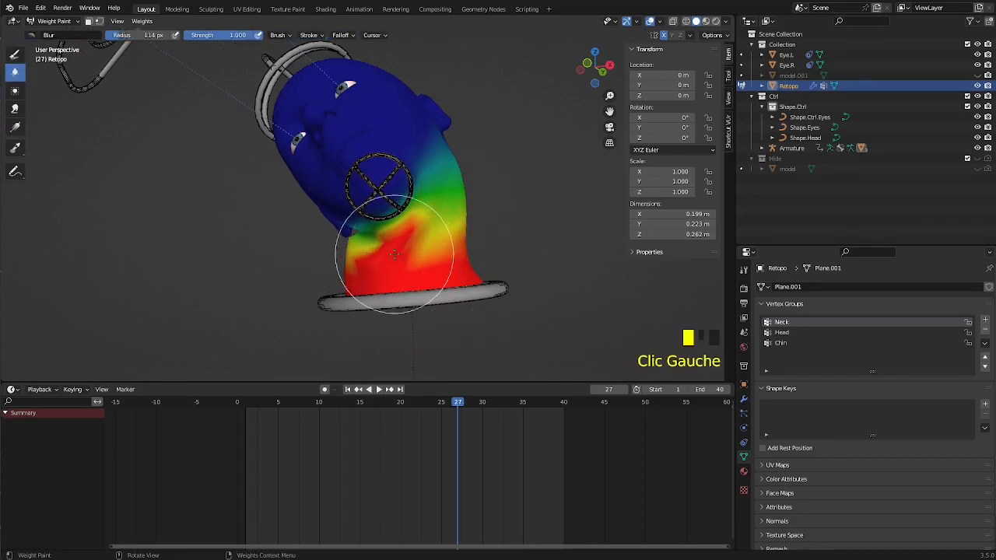
pyautogui.scroll(2, 411, 285)
pyautogui.click(384, 256)
pyautogui.click(377, 272)
pyautogui.click(377, 272)
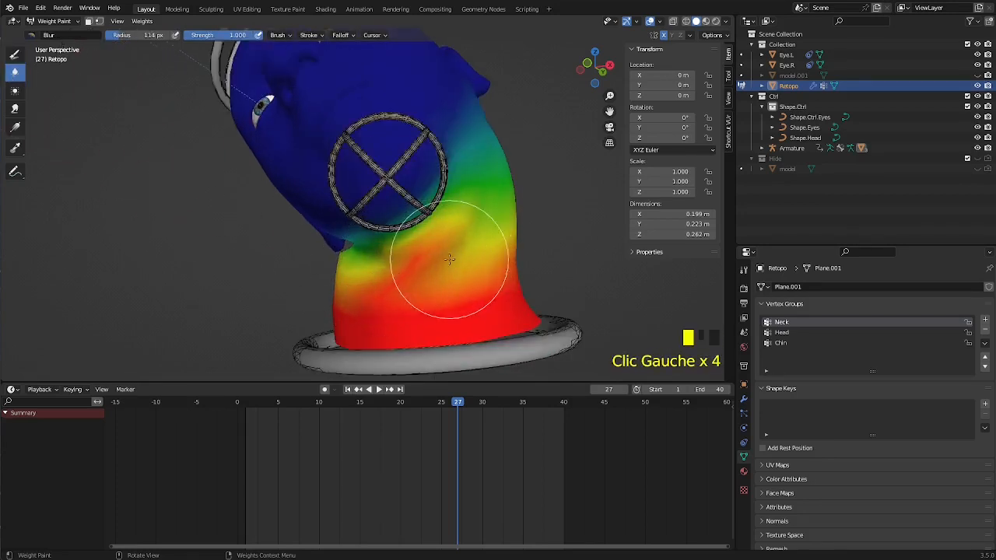
pyautogui.scroll(-1, 449, 259)
# Step: Blur the Neck weights along the side of the neck and beneath the jaw and chin
pyautogui.moveTo(453, 251); pyautogui.dragTo(350, 277, button='middle')
pyautogui.click(366, 261)
pyautogui.click(378, 276)
pyautogui.click(378, 276)
pyautogui.click(267, 260)
pyautogui.click(260, 262)
pyautogui.click(261, 263)
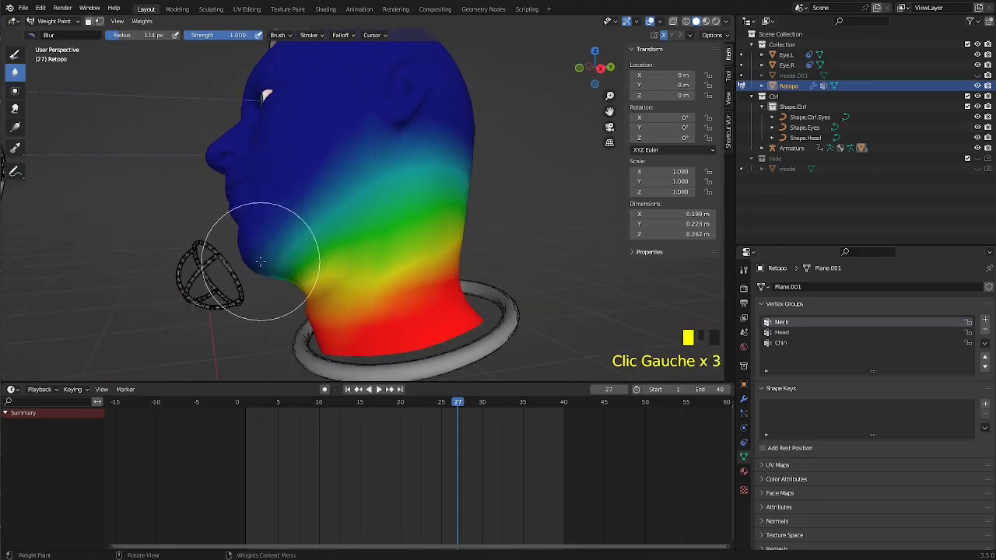
pyautogui.click(292, 253)
pyautogui.moveTo(300, 249); pyautogui.dragTo(427, 246, button='middle')
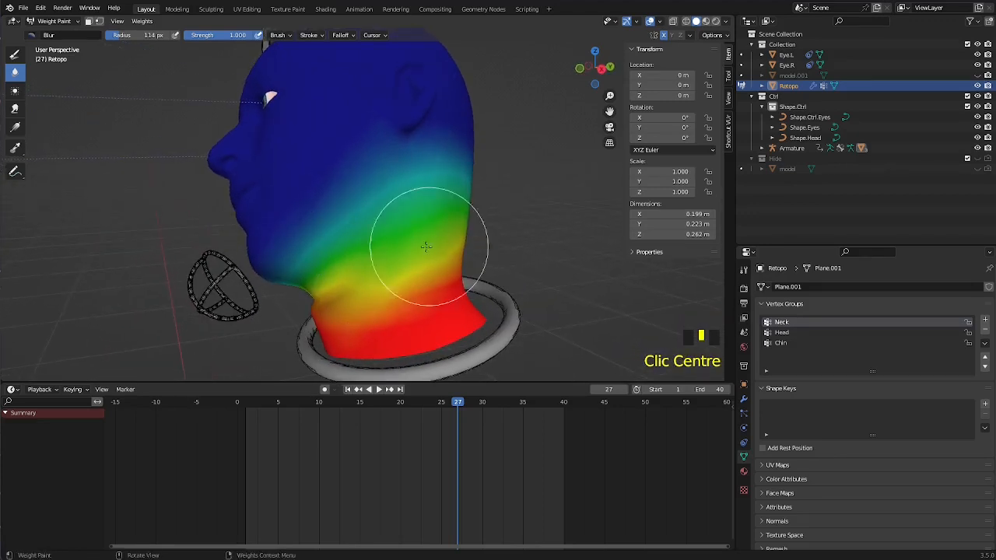
# Step: Switch to the Chin vertex group and blur its weights under the chin, across the upper throat and along the jaw
pyautogui.click(781, 342)
pyautogui.moveTo(498, 272)
pyautogui.mouseDown(button='middle')
pyautogui.moveTo(532, 280)
pyautogui.moveTo(444, 285)
pyautogui.moveTo(334, 240)
pyautogui.mouseUp(button='middle')
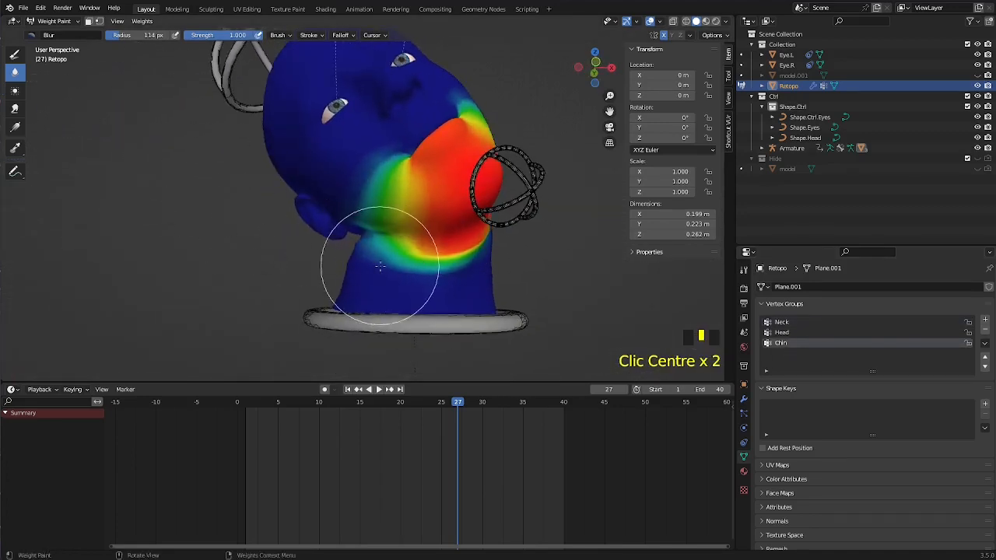
pyautogui.click(429, 264)
pyautogui.click(432, 264)
pyautogui.click(424, 257)
pyautogui.click(476, 238)
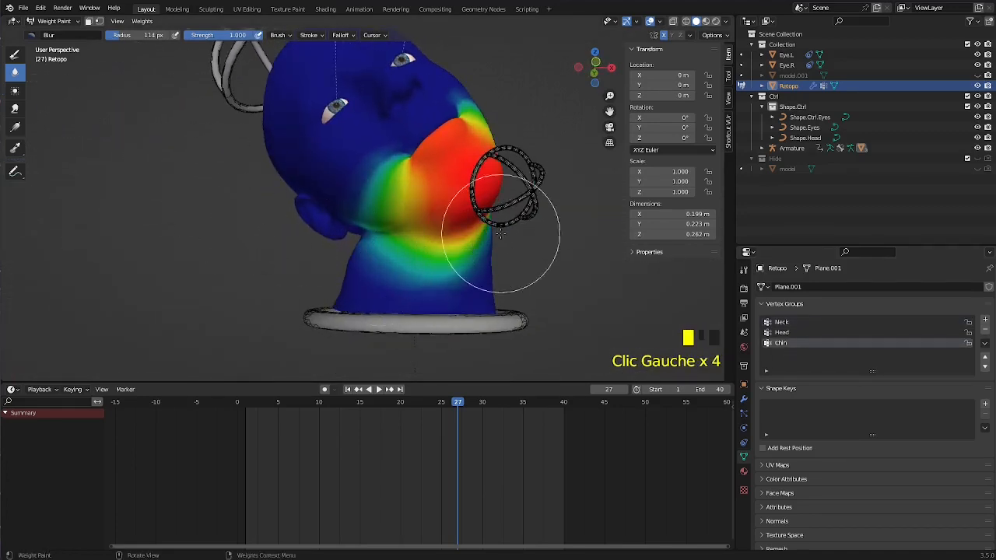
pyautogui.moveTo(476, 238)
pyautogui.mouseDown(button='middle')
pyautogui.moveTo(400, 241)
pyautogui.moveTo(395, 256)
pyautogui.mouseUp(button='middle')
pyautogui.click(367, 311)
pyautogui.click(444, 218)
pyautogui.scroll(-2, 395, 245)
pyautogui.scroll(2, 389, 156)
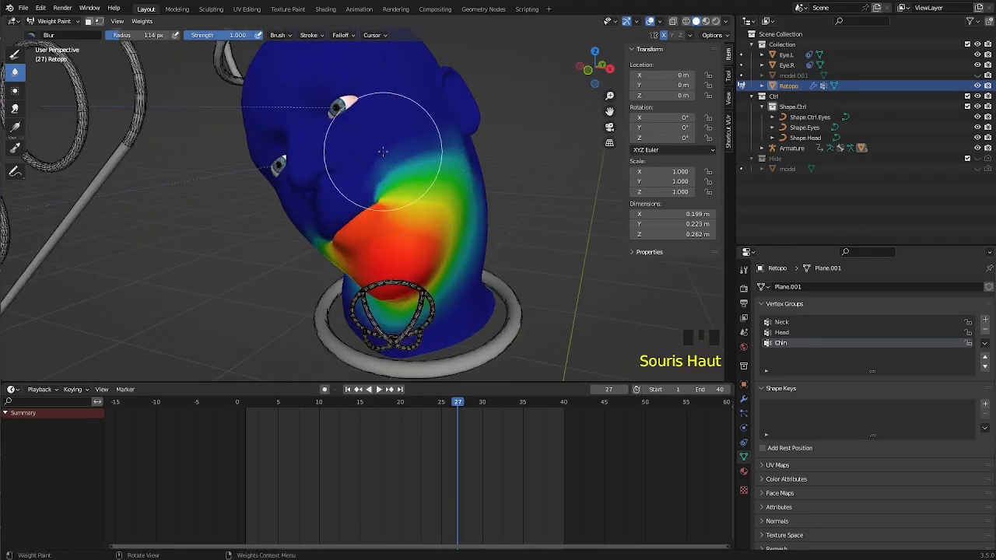
# Step: Blur the Chin vertex group's weights across the cheek and the side of the jaw
pyautogui.click(410, 186)
pyautogui.click(447, 163)
pyautogui.click(458, 223)
pyautogui.moveTo(458, 225); pyautogui.dragTo(425, 161, button='middle')
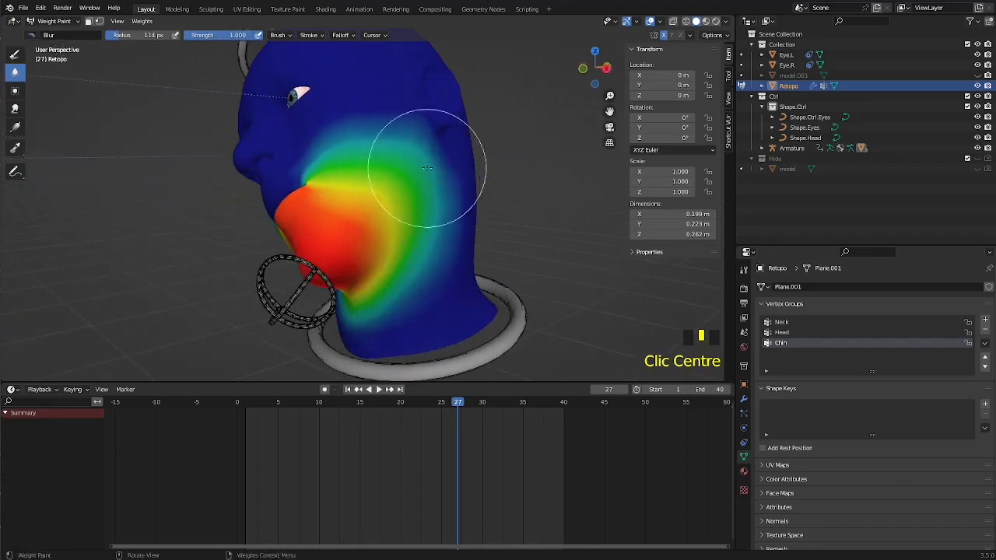
pyautogui.click(452, 202)
pyautogui.moveTo(452, 202); pyautogui.dragTo(261, 276, button='middle')
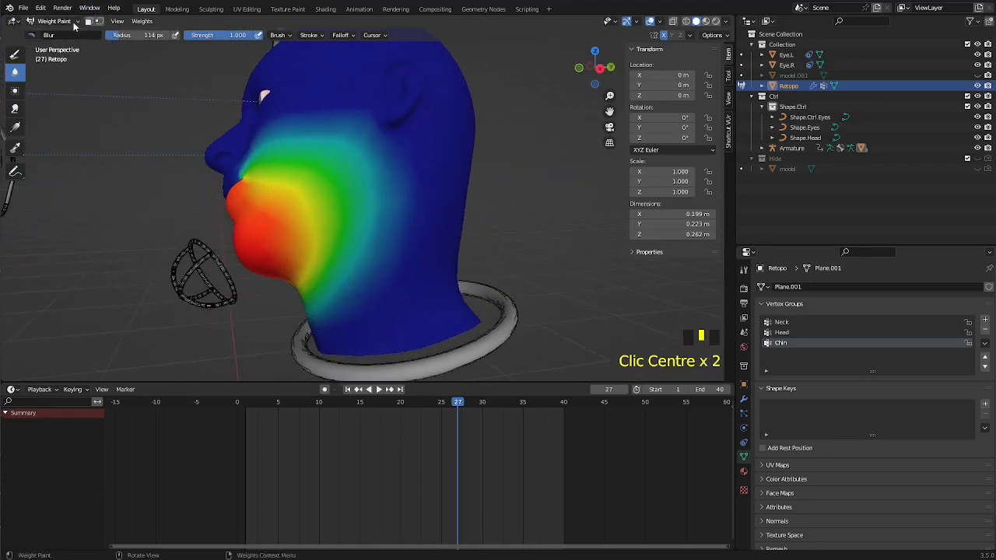
# Step: Return the head mesh to Object Mode and play the animation to check how the face deforms
pyautogui.click(74, 26)
pyautogui.click(66, 35)
pyautogui.moveTo(234, 140); pyautogui.dragTo(392, 178, button='middle')
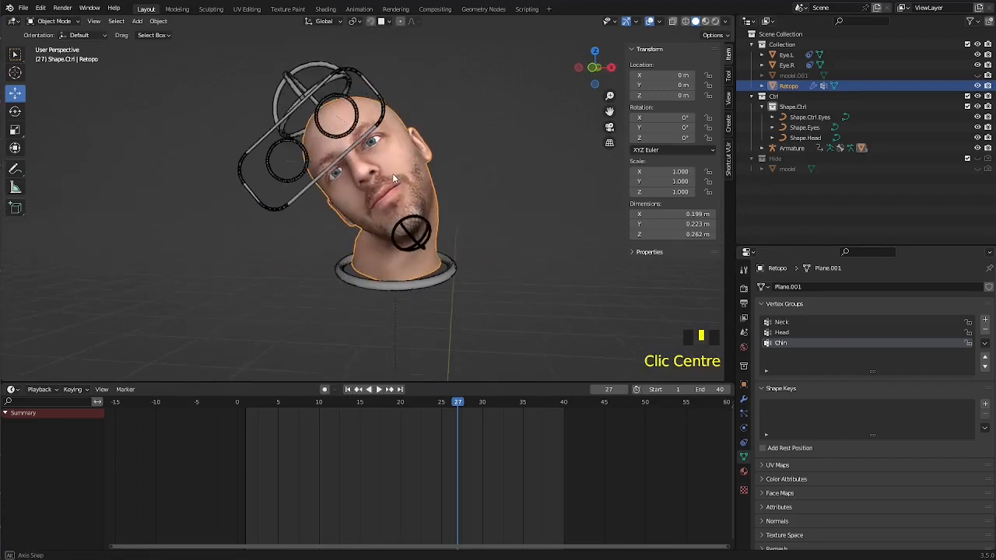
pyautogui.press('space')
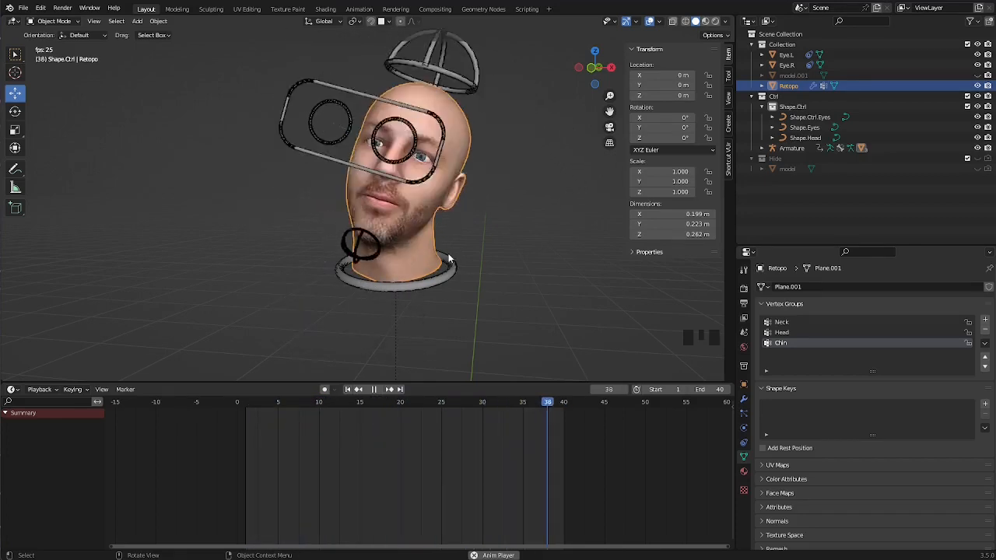
pyautogui.moveTo(449, 258); pyautogui.dragTo(357, 263, button='middle')
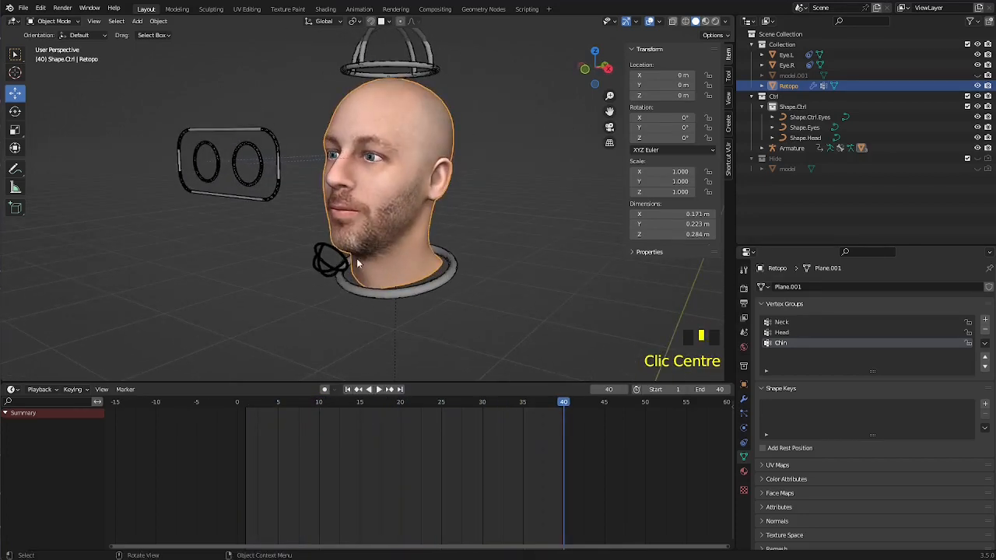
# Step: Try moving the Ctrl.Eyes bone of the armature in Pose Mode to test the gaze, and cancel the move
pyautogui.click(256, 201)
pyautogui.hotkey('ctrl', 'Tab')
pyautogui.click(254, 199)
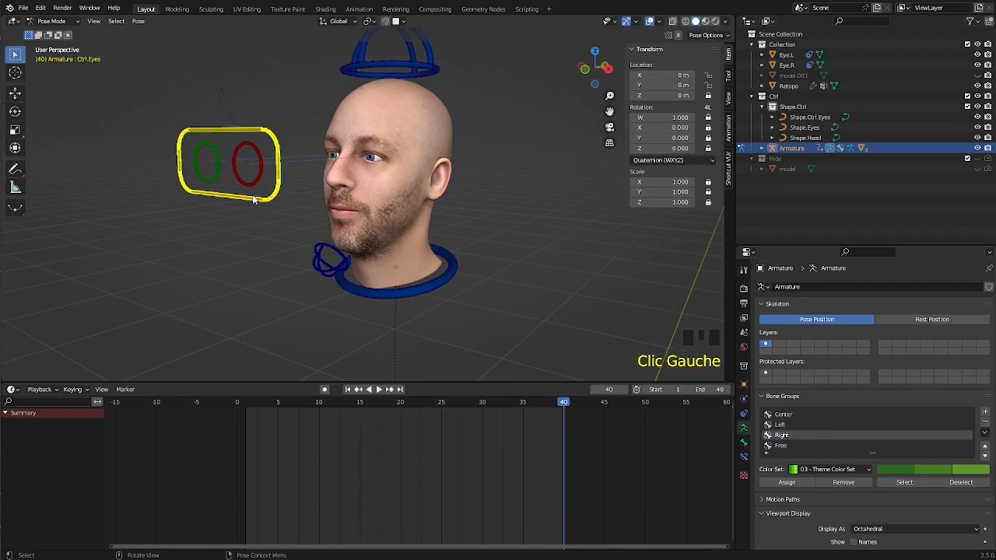
pyautogui.press('g')
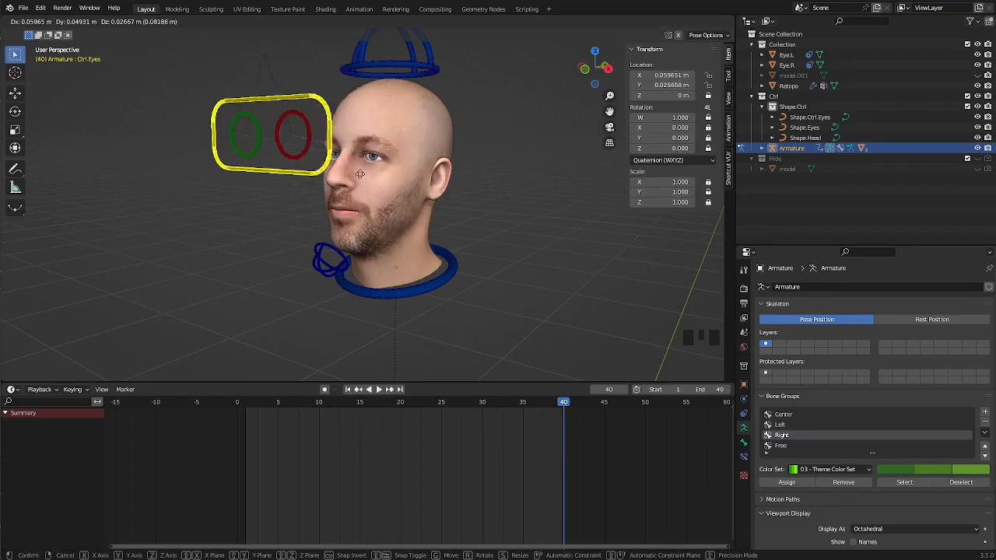
pyautogui.rightClick(484, 218)
pyautogui.moveTo(467, 217)
pyautogui.mouseDown(button='middle')
pyautogui.moveTo(453, 212)
pyautogui.moveTo(460, 222)
pyautogui.mouseUp(button='middle')
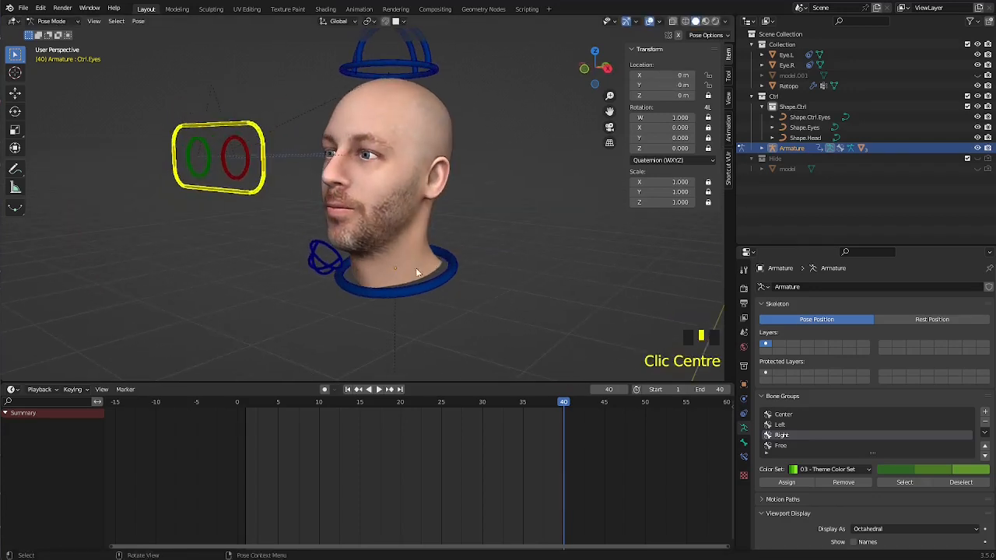
pyautogui.click(393, 188)
pyautogui.keyDown('shift'); pyautogui.moveTo(393, 188); pyautogui.dragTo(431, 215, button='middle'); pyautogui.keyUp('shift')
pyautogui.scroll(3, 399, 315)
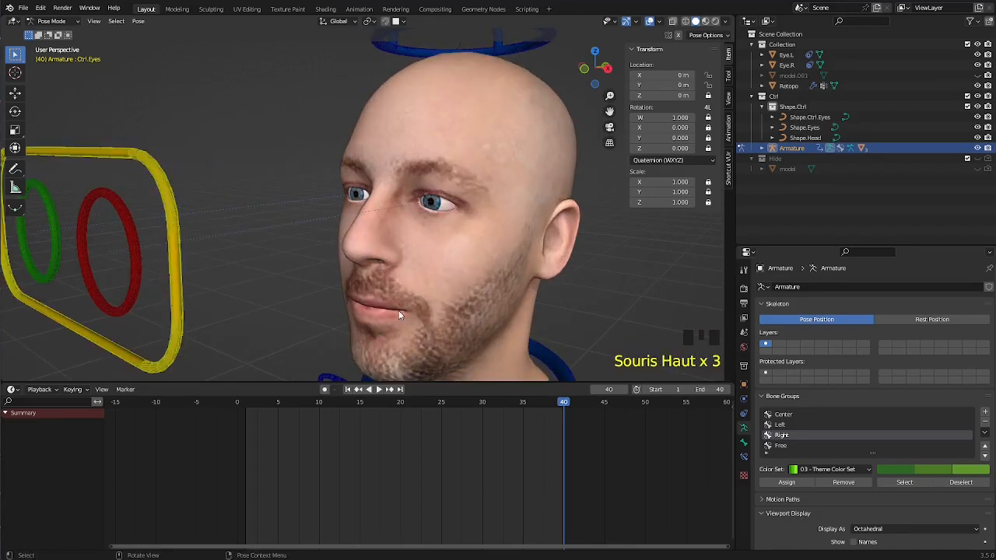
pyautogui.scroll(-1, 448, 239)
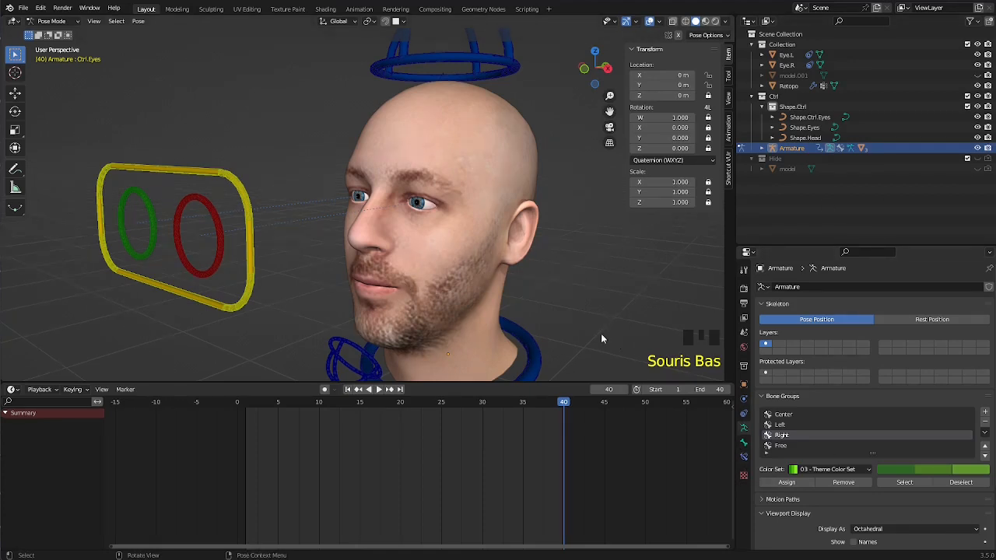
# Step: Return to Object Mode with the head mesh selected and save the file as moi2023.005.blend
pyautogui.hotkey('ctrl', 'Tab')
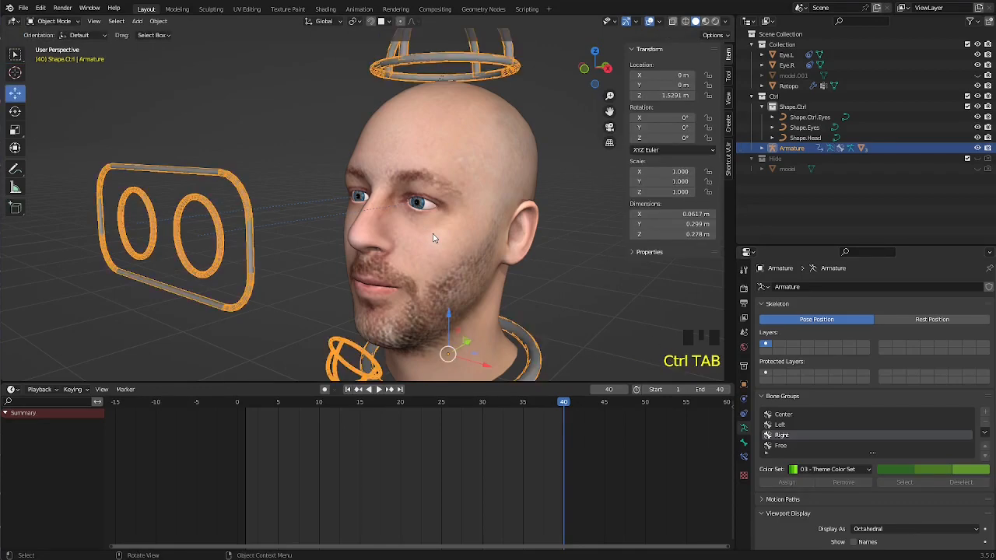
pyautogui.click(438, 250)
pyautogui.hotkey('ctrl', 'shift', 's')
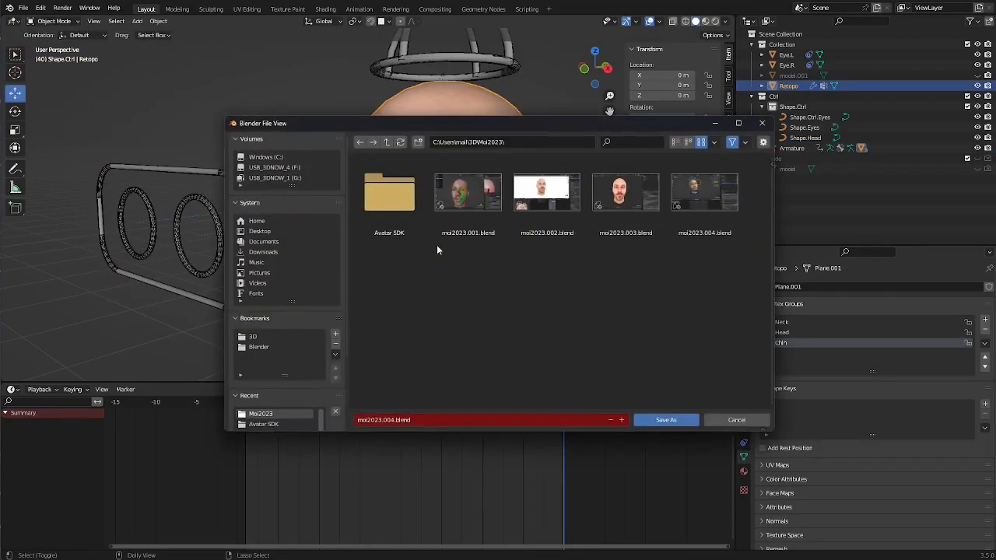
pyautogui.click(654, 421)
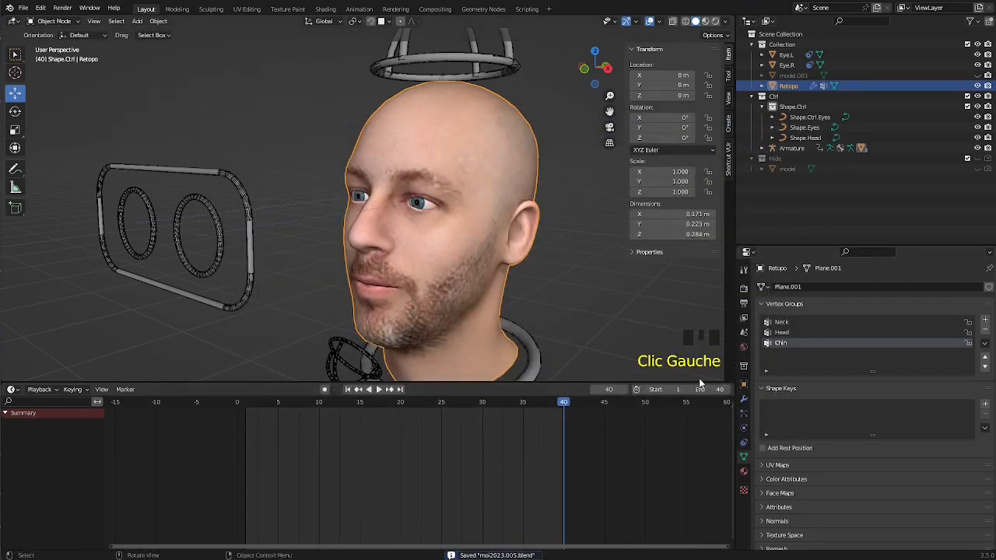
# Step: Add a base shape key to the head mesh and enable Shape Key Edit Mode
pyautogui.click(772, 307)
pyautogui.scroll(-2, 688, 336)
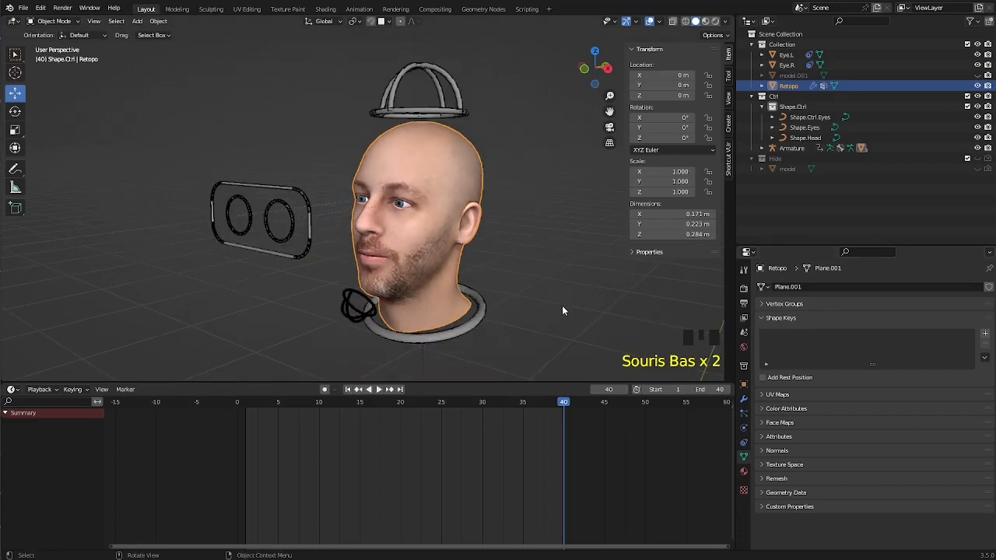
pyautogui.moveTo(689, 337); pyautogui.dragTo(650, 310, button='middle')
pyautogui.click(986, 334)
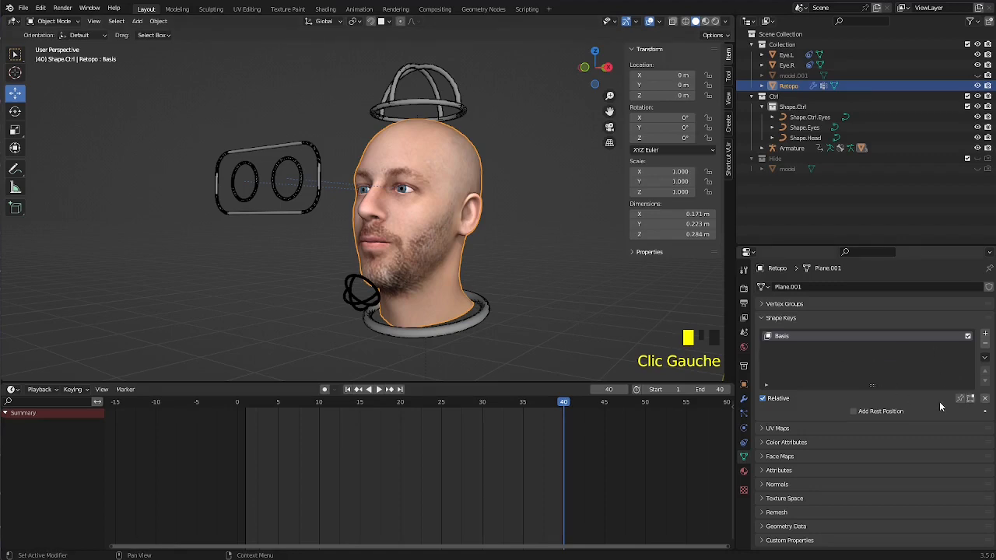
pyautogui.click(973, 402)
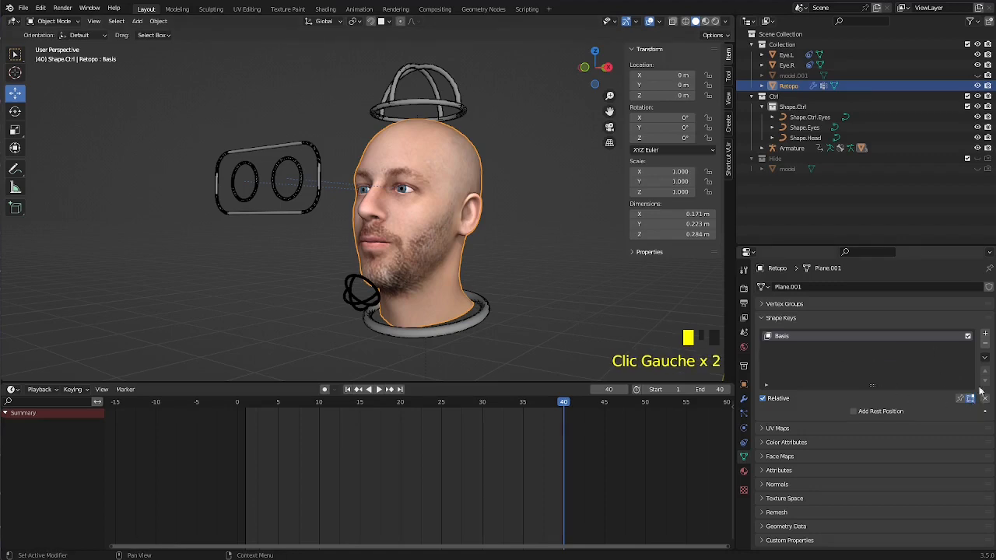
# Step: Add a second shape key named Blink and set its value to 1.000
pyautogui.click(986, 335)
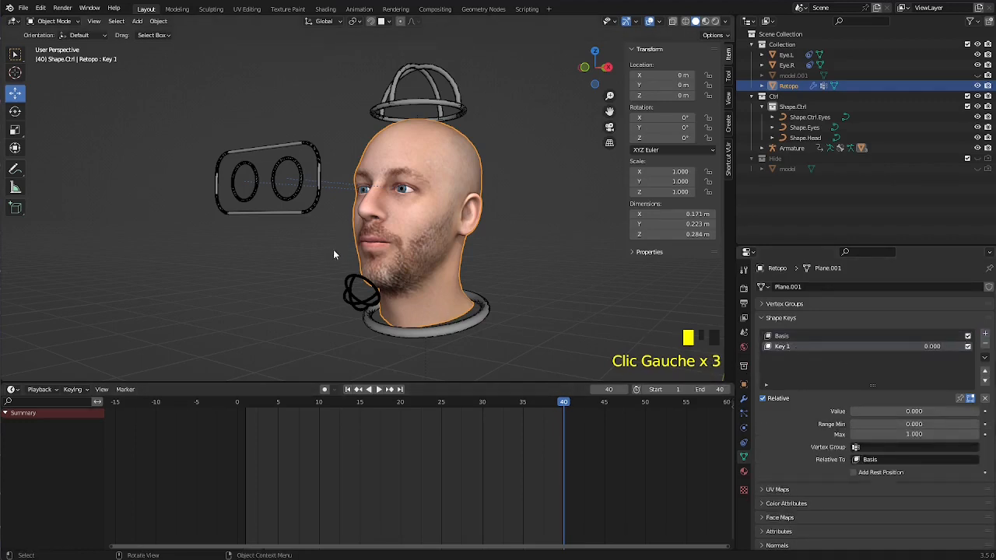
pyautogui.moveTo(387, 260); pyautogui.dragTo(384, 268, button='middle')
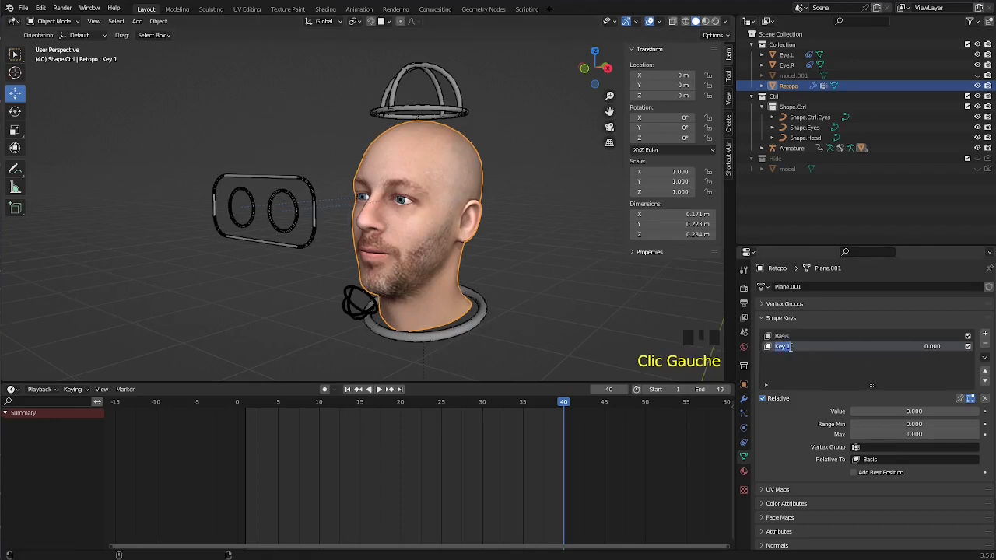
pyautogui.write('Blink')
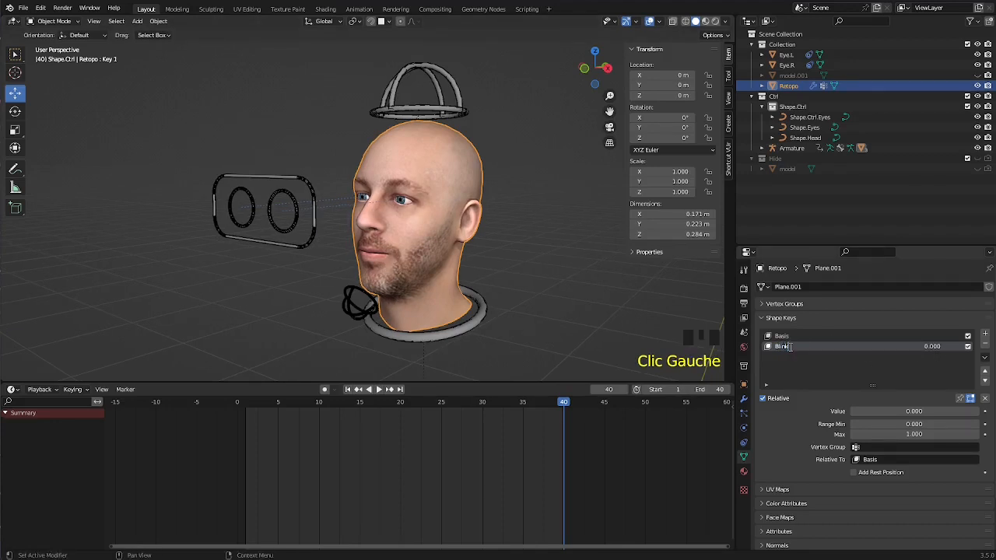
pyautogui.press('Return')
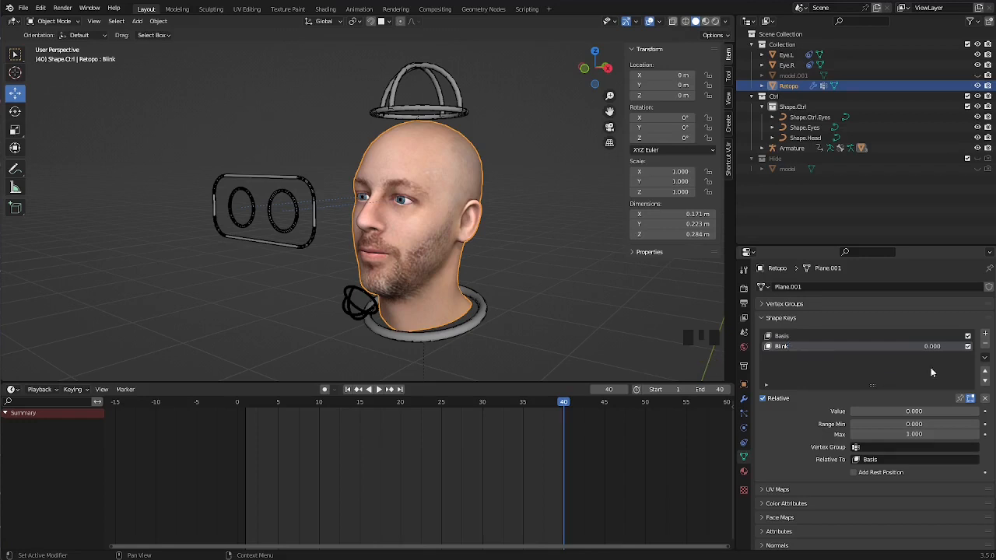
pyautogui.moveTo(865, 412); pyautogui.dragTo(978, 411)
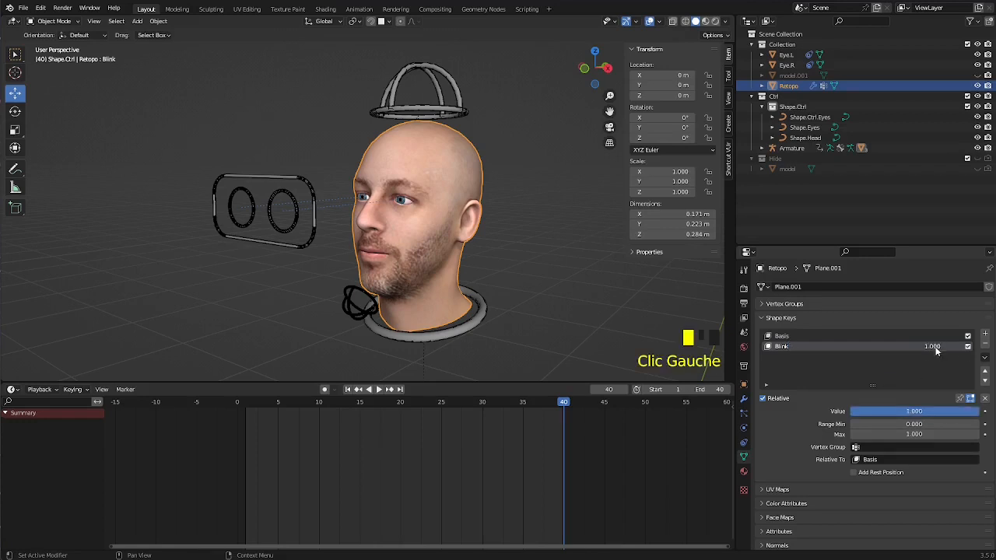
# Step: Open the head mesh in Edit Mode on the Blink shape key, close up on the left eye
pyautogui.moveTo(537, 311); pyautogui.dragTo(501, 295, button='middle')
pyautogui.scroll(4, 467, 268)
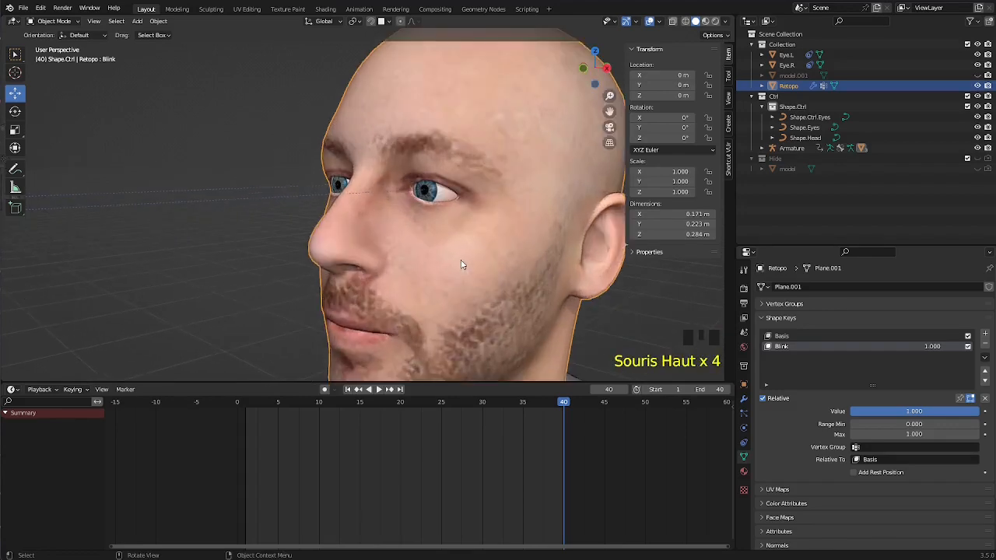
pyautogui.click(467, 245)
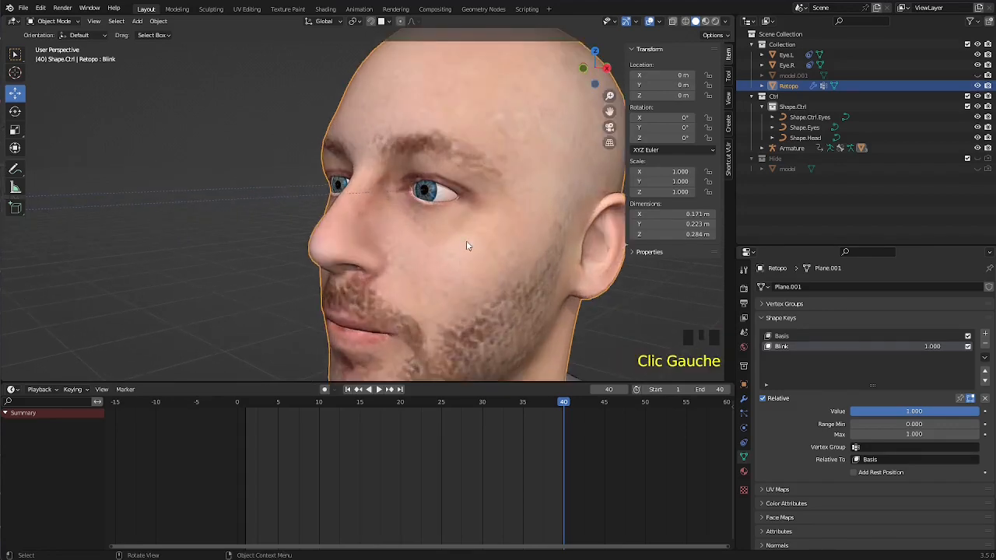
pyautogui.press('Tab')
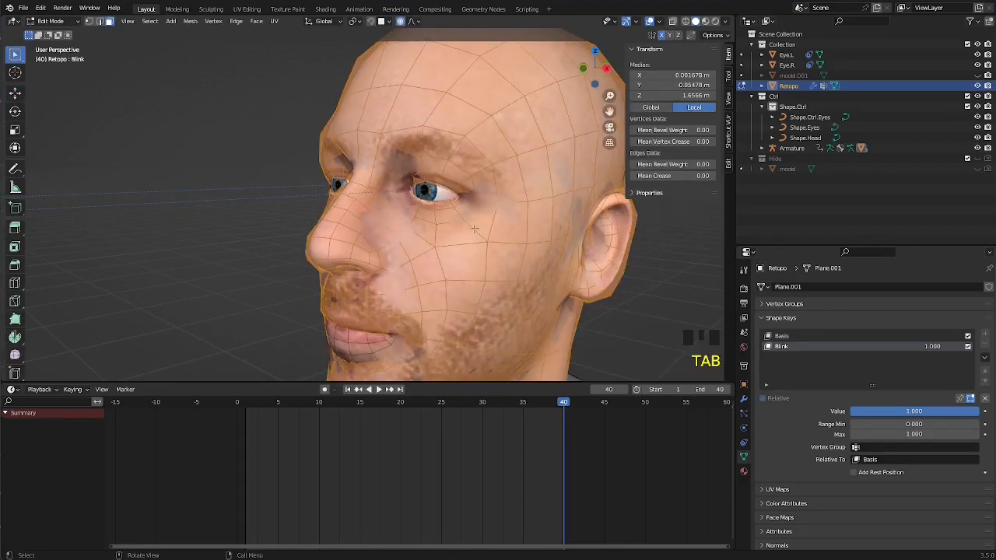
pyautogui.scroll(2, 467, 241)
pyautogui.moveTo(467, 241); pyautogui.dragTo(458, 216, button='middle')
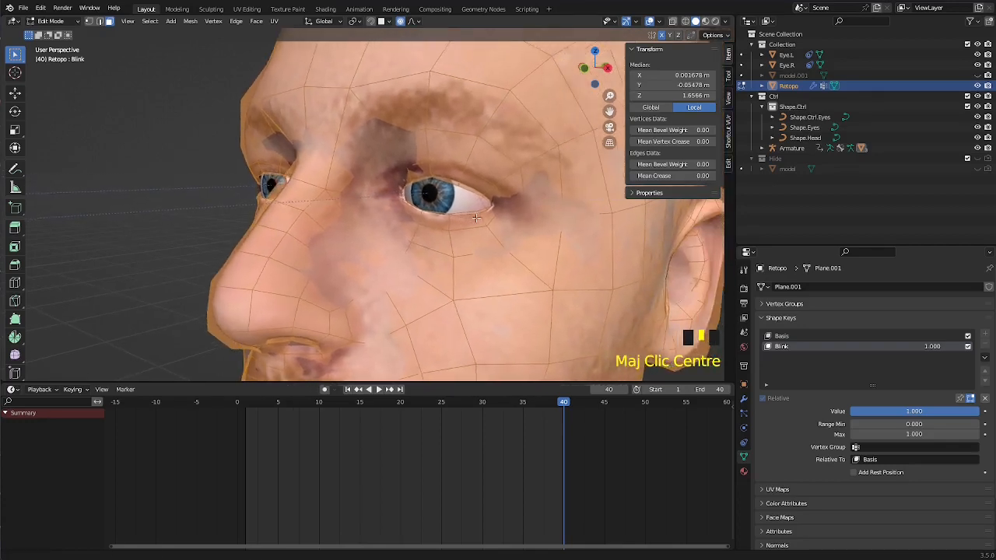
pyautogui.scroll(2, 458, 215)
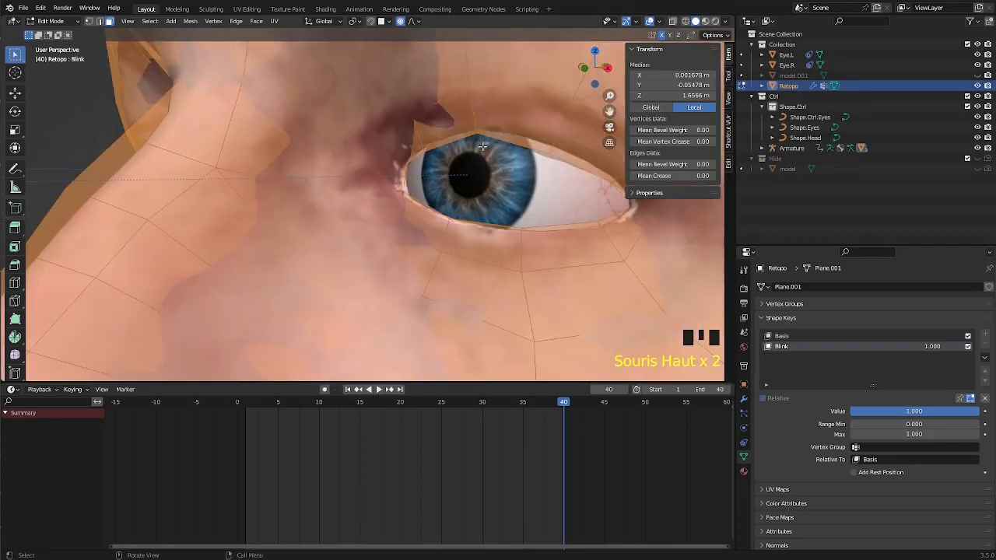
# Step: Select a single edge on the left eye's upper eyelid rim in edge select mode, using X-ray only for the selection
pyautogui.hotkey('alt', 'z')
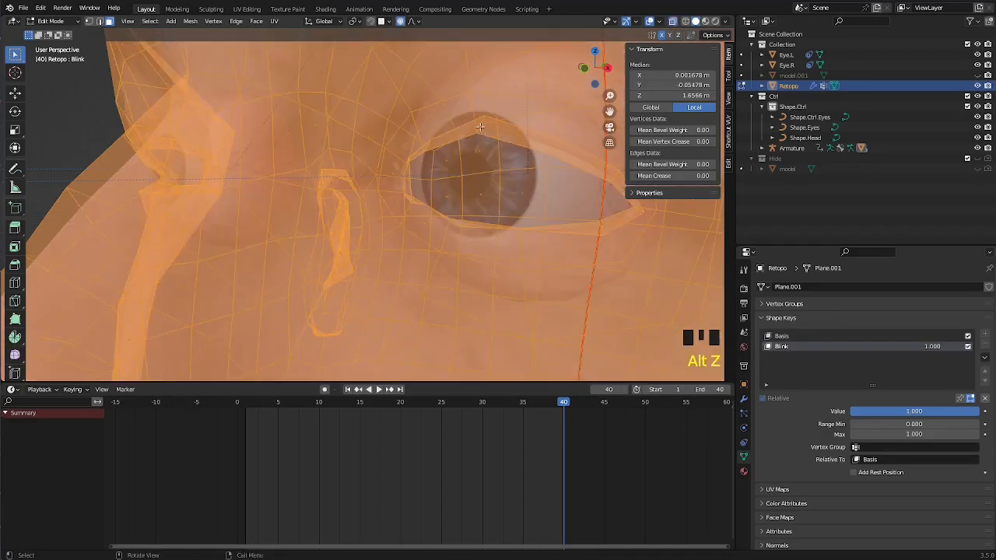
pyautogui.moveTo(485, 119); pyautogui.dragTo(481, 121, button='middle')
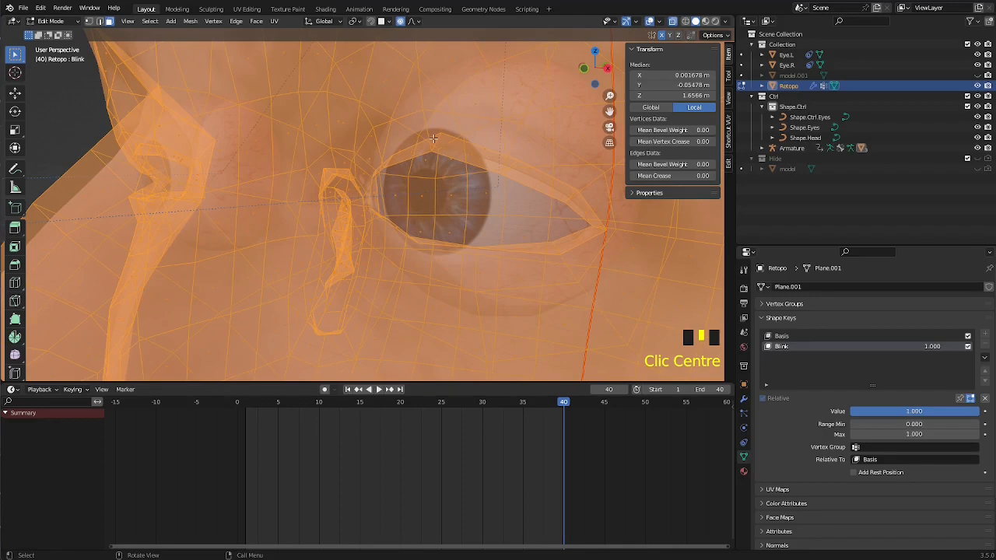
pyautogui.press('1')
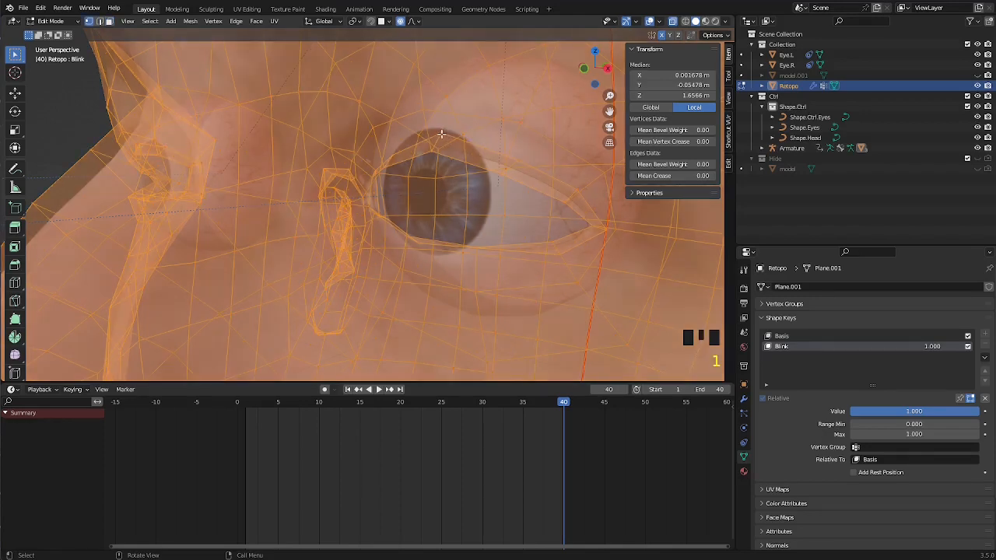
pyautogui.click(441, 133)
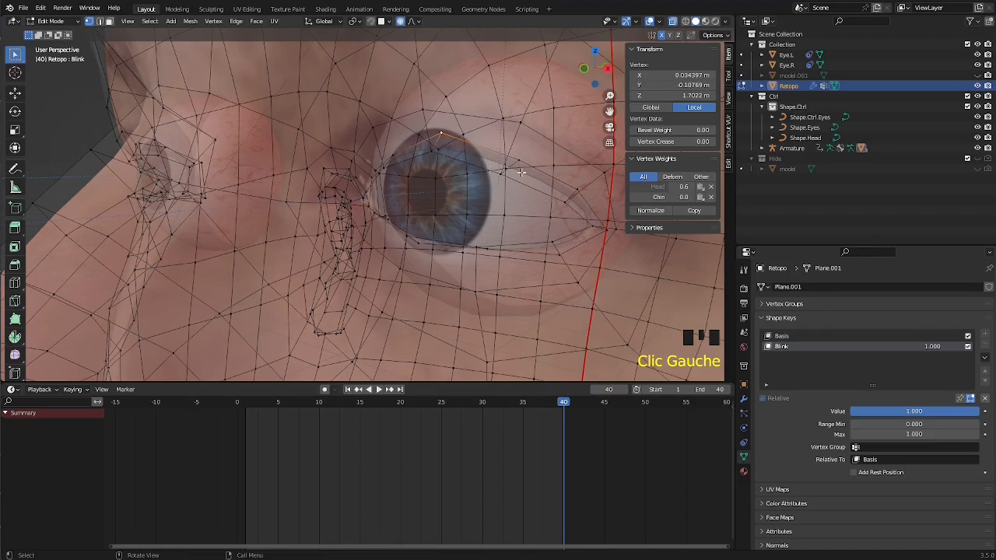
pyautogui.moveTo(521, 172); pyautogui.dragTo(460, 163, button='middle')
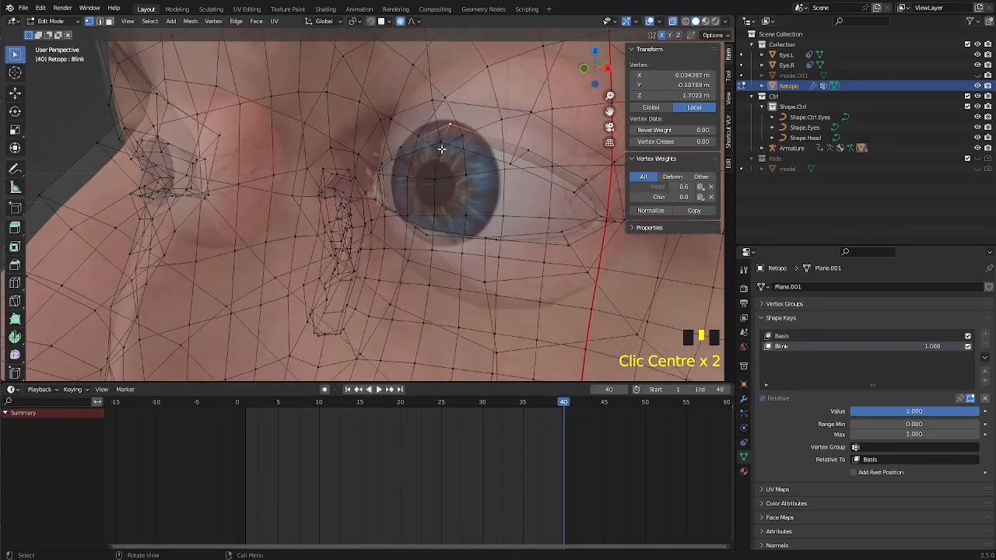
pyautogui.press('2')
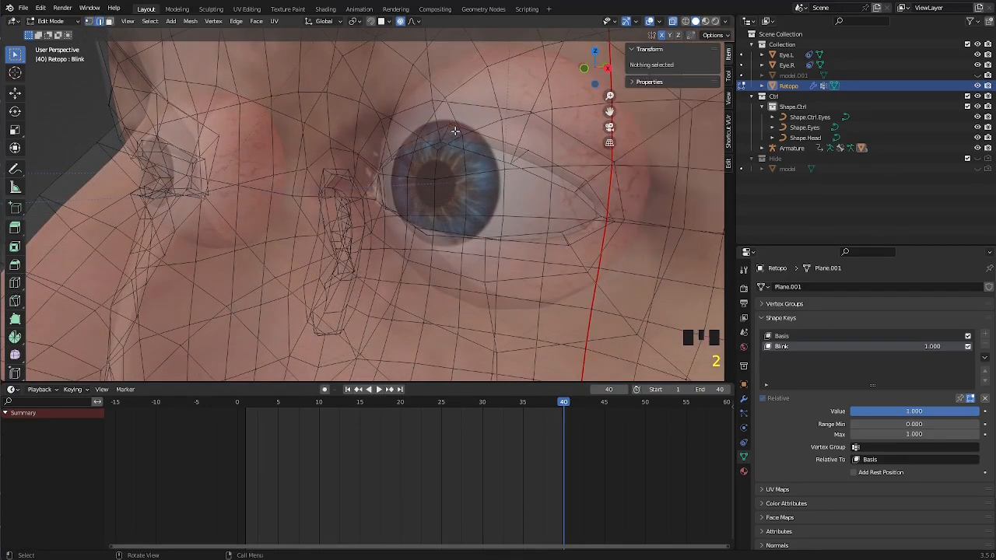
pyautogui.click(446, 133)
pyautogui.hotkey('alt', 'z')
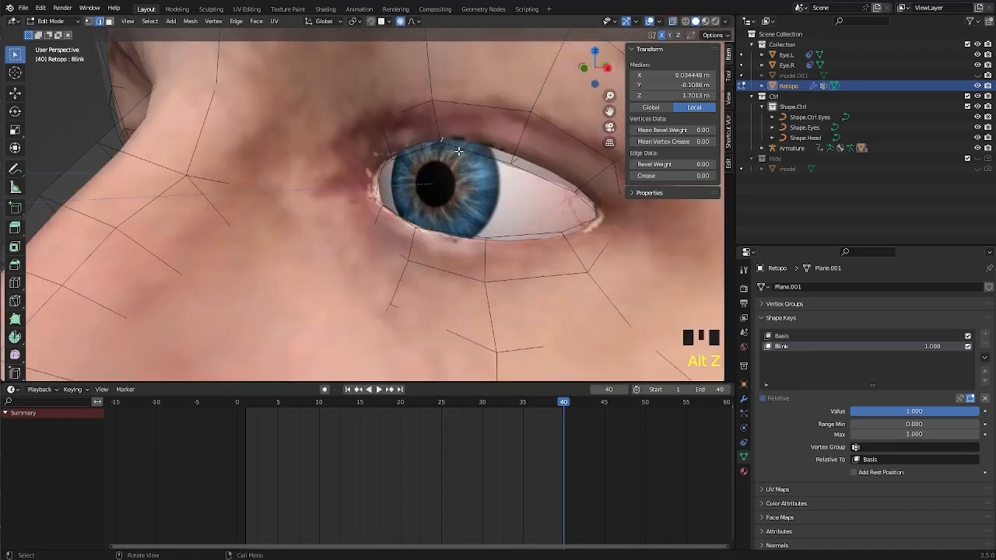
# Step: Try to move the selected upper eyelid edge with proportional editing
pyautogui.press('g')
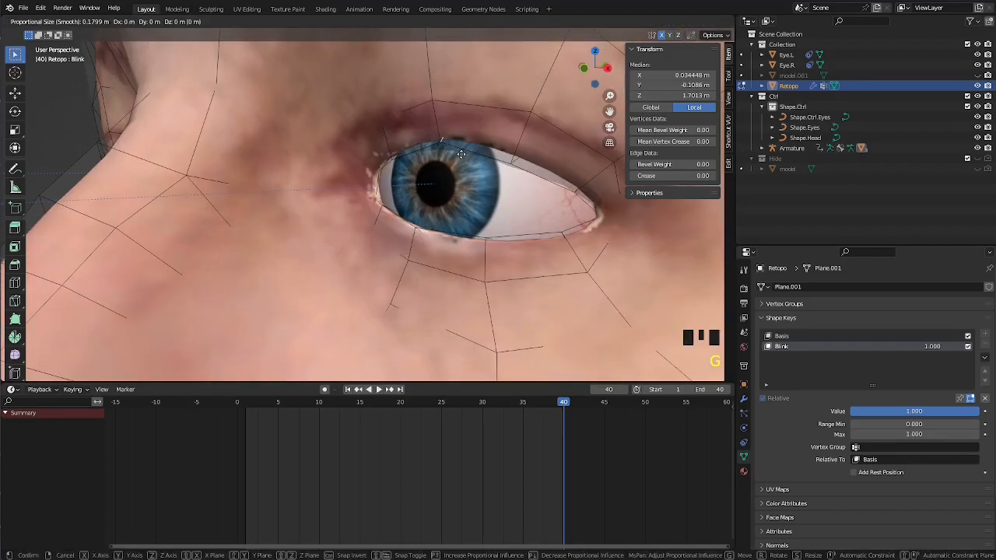
pyautogui.click(439, 150)
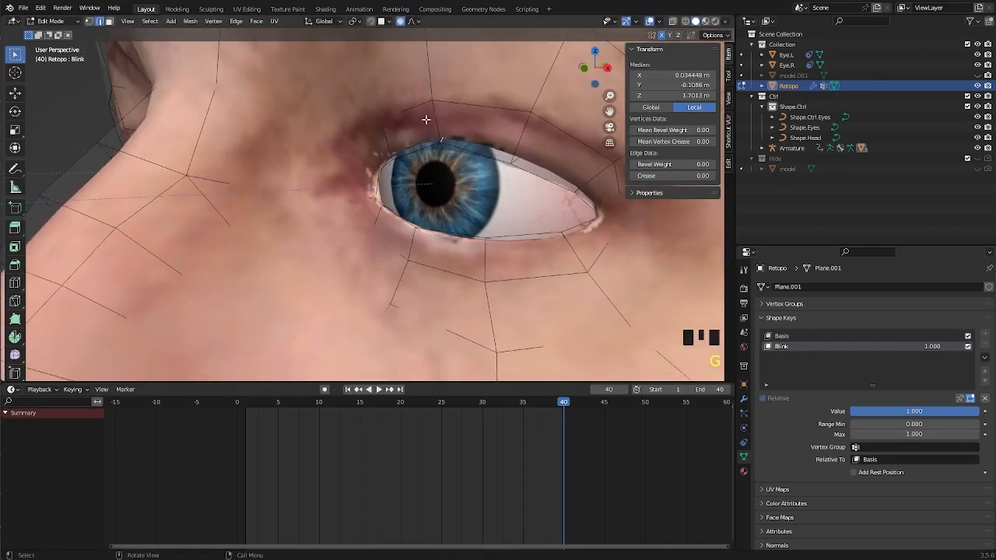
# Step: Disable proportional editing and lower the selected edge on the left upper eyelid rim about 0.009 m along global Z
pyautogui.click(401, 21)
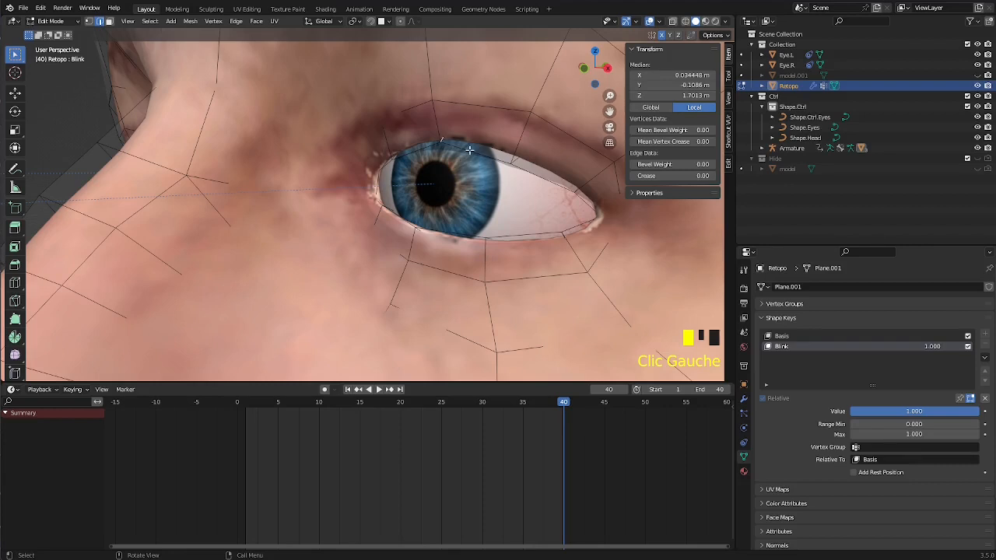
pyautogui.press('g')
pyautogui.press('z')
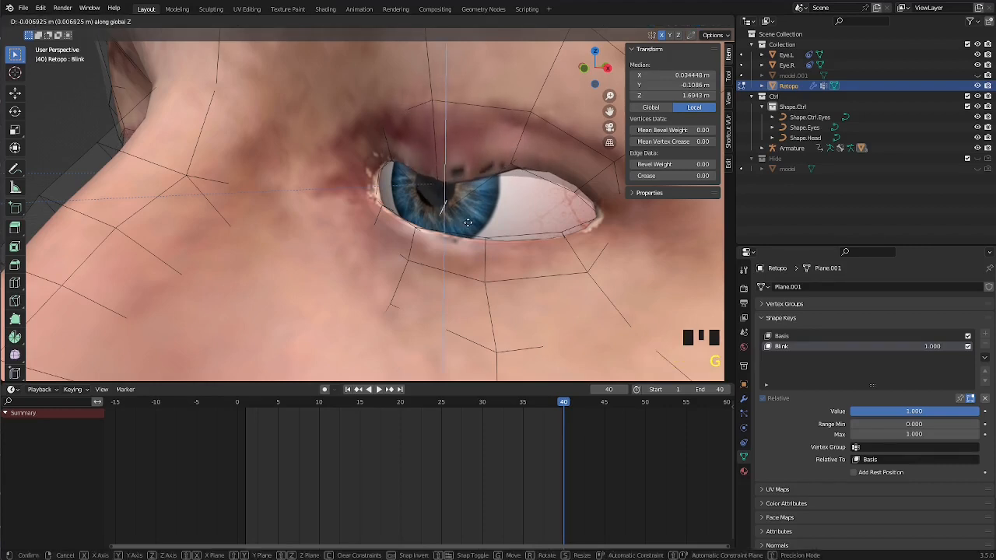
pyautogui.click(472, 240)
pyautogui.moveTo(472, 240); pyautogui.dragTo(506, 167, button='middle')
# Step: Select the next left upper eyelid rim edge toward the outer corner and lower it about 0.0074 m along global Z
pyautogui.click(420, 123)
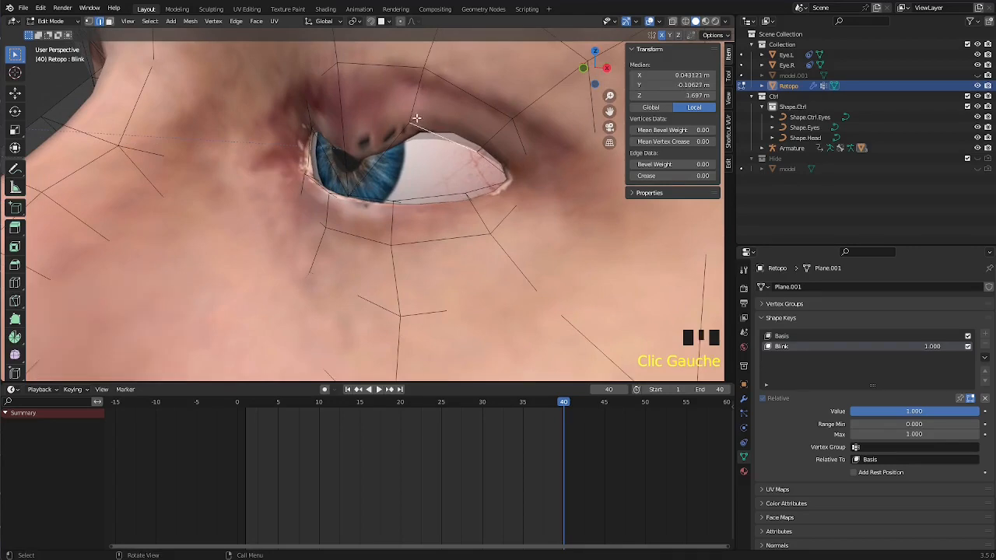
pyautogui.click(416, 118)
pyautogui.hotkey('alt', 'z')
pyautogui.click(424, 129)
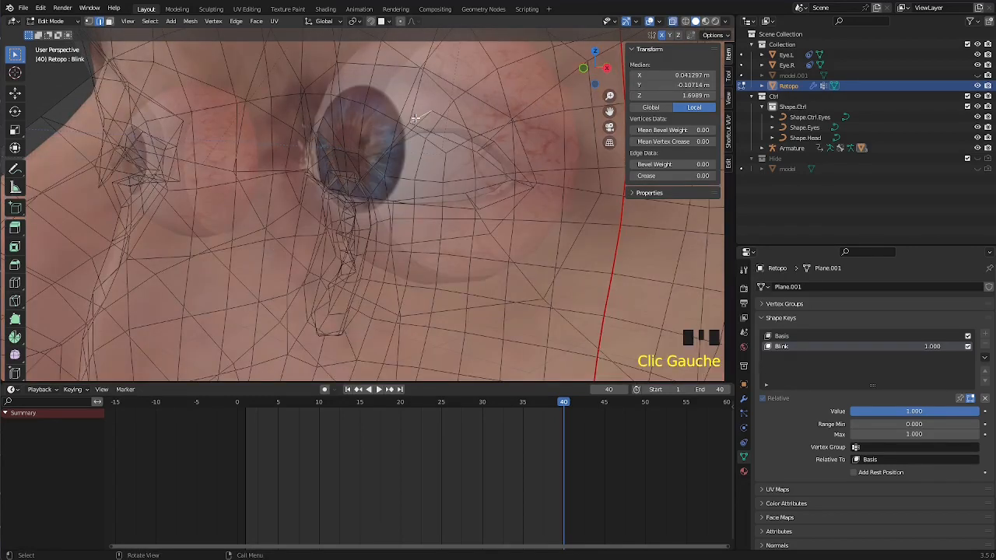
pyautogui.hotkey('alt', 'z')
pyautogui.press('g')
pyautogui.press('z')
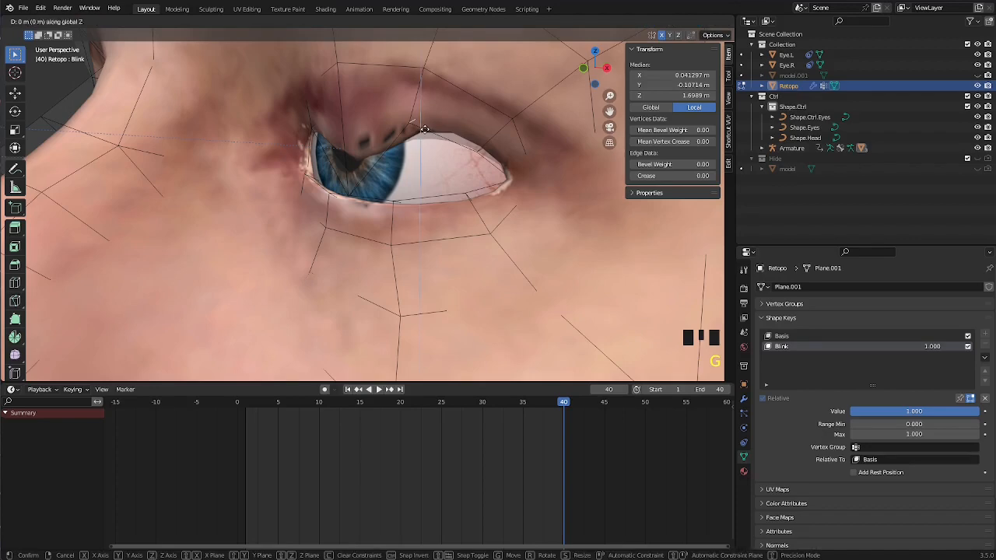
pyautogui.click(428, 212)
# Step: Select the left upper eyelid rim edge nearest the outer corner and lower it about 0.005 m along global Z
pyautogui.moveTo(435, 205); pyautogui.dragTo(453, 186, button='middle')
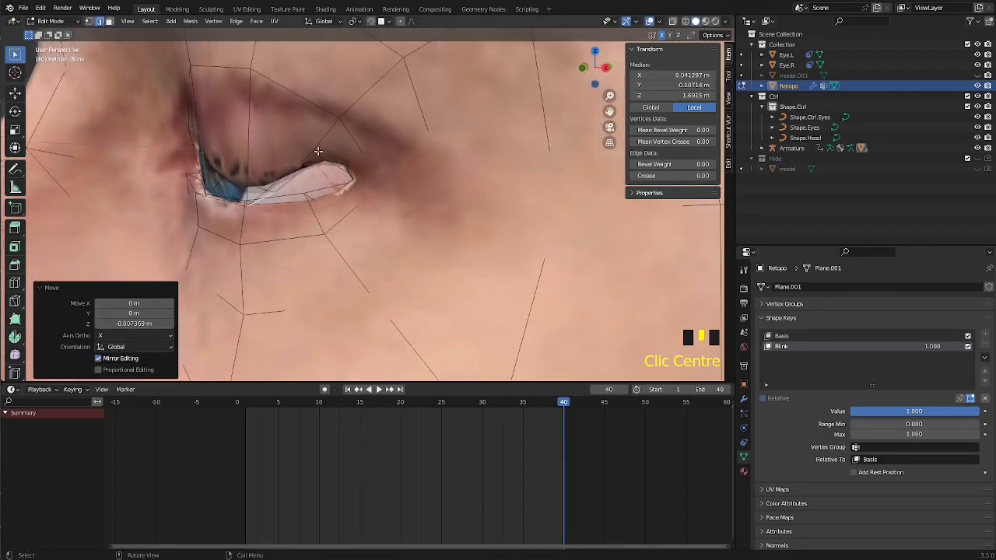
pyautogui.hotkey('alt', 'z')
pyautogui.click(328, 159)
pyautogui.hotkey('alt', 'z')
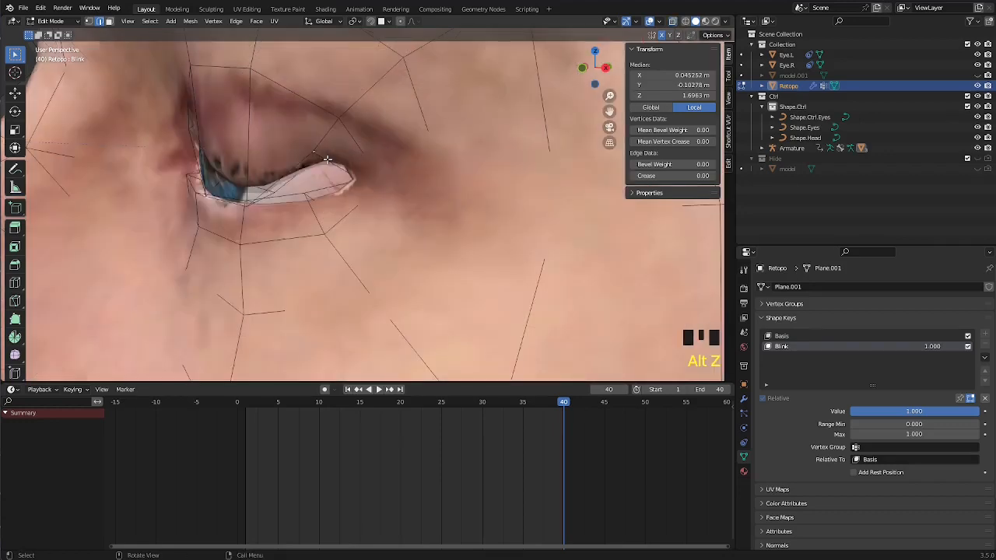
pyautogui.press('g')
pyautogui.press('z')
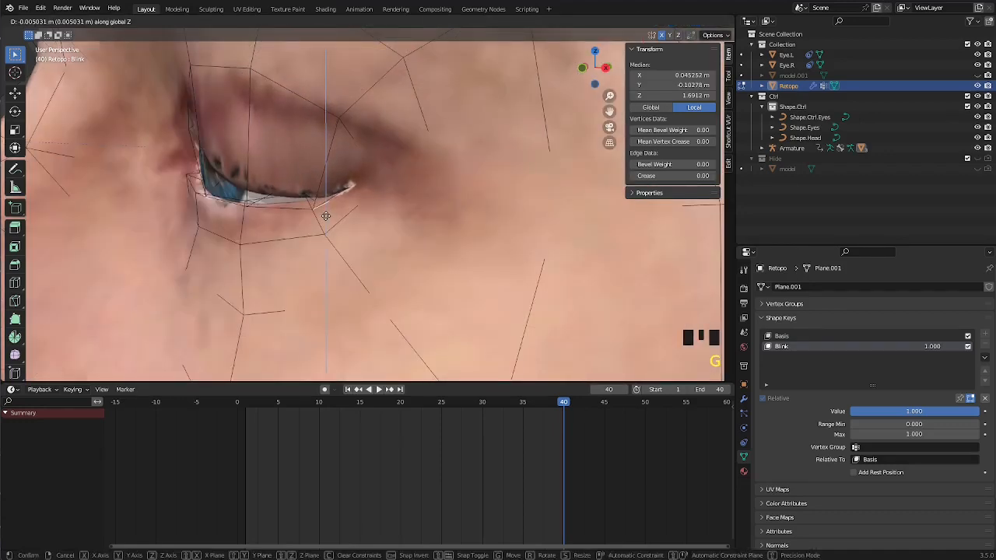
pyautogui.click(325, 215)
# Step: Reselect the left upper eyelid rim edge between the pupil and outer corner and lower it another 0.001 m along global Z
pyautogui.moveTo(326, 216); pyautogui.dragTo(372, 182, button='middle')
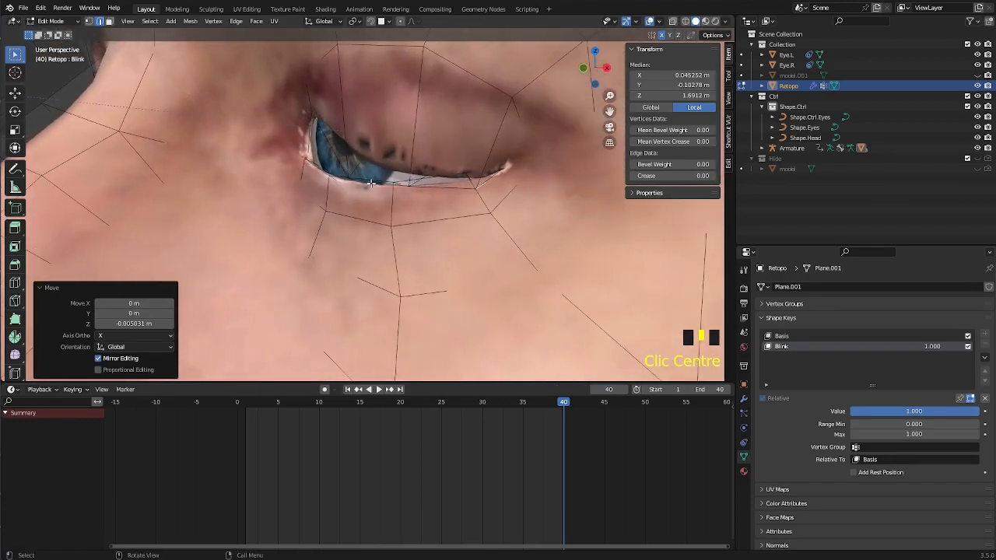
pyautogui.hotkey('alt', 'z')
pyautogui.click(419, 179)
pyautogui.doubleClick(419, 179)
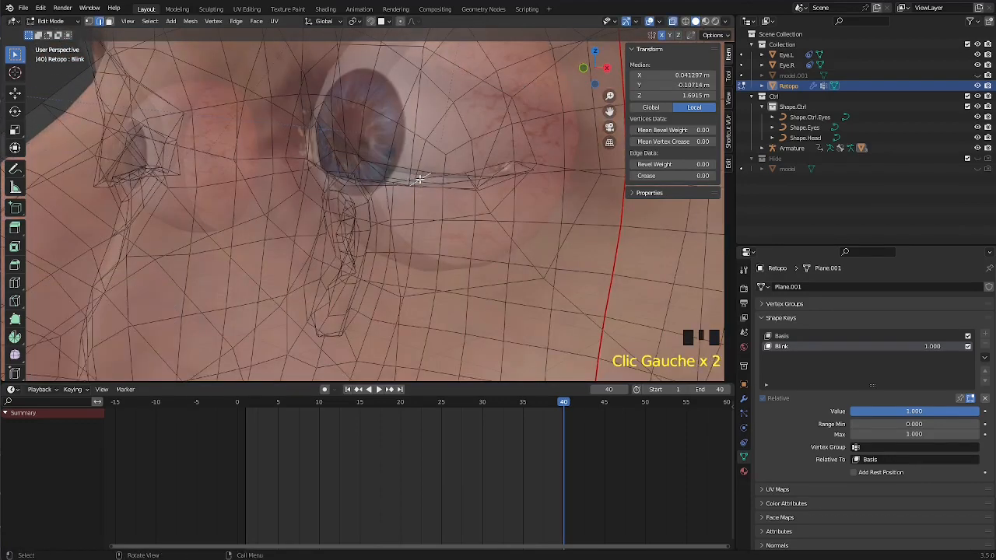
pyautogui.hotkey('alt', 'z')
pyautogui.press('g')
pyautogui.press('z')
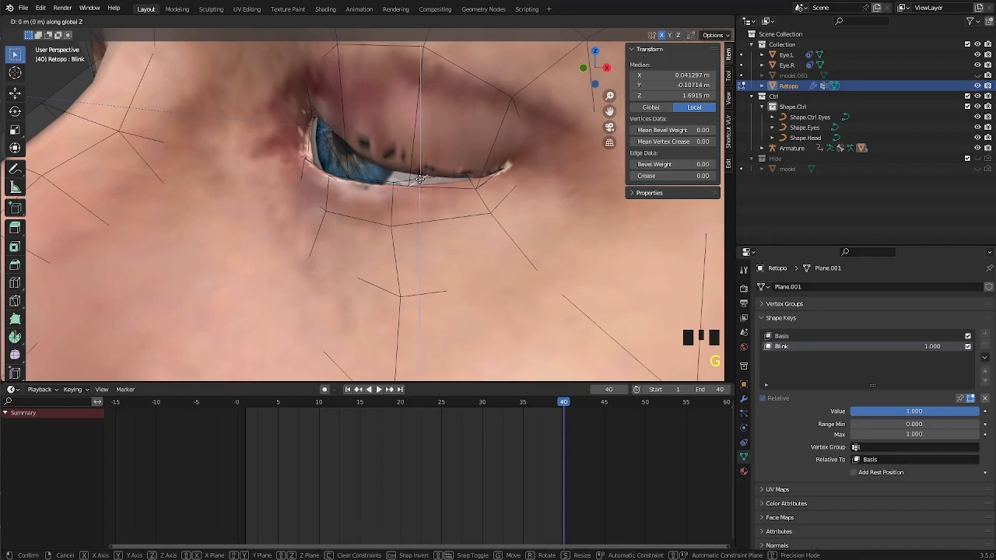
pyautogui.click(414, 191)
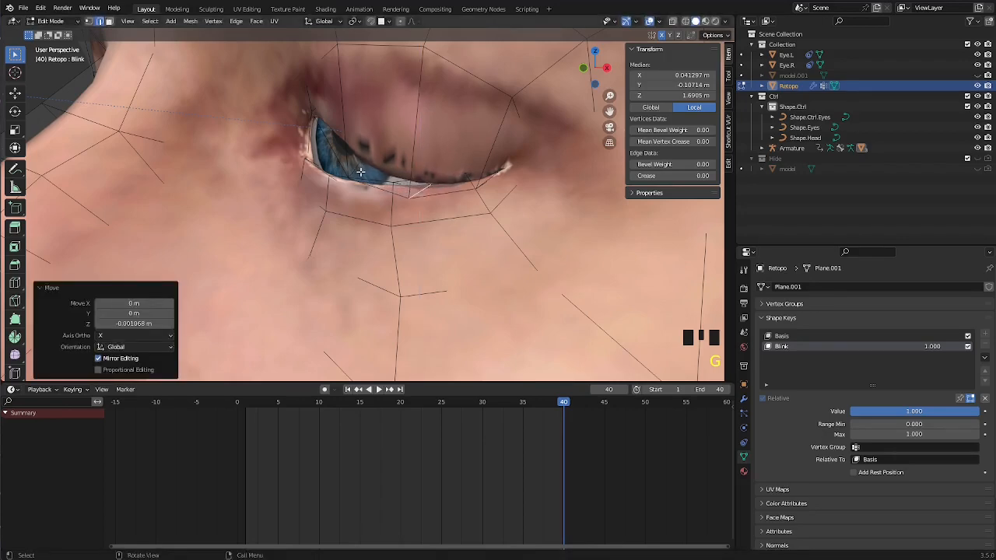
# Step: Reselect the left upper eyelid rim edge over the iris and lower it another 0.0014 m along global Z
pyautogui.hotkey('alt', 'z')
pyautogui.click(356, 169)
pyautogui.click(354, 170)
pyautogui.hotkey('alt', 'z')
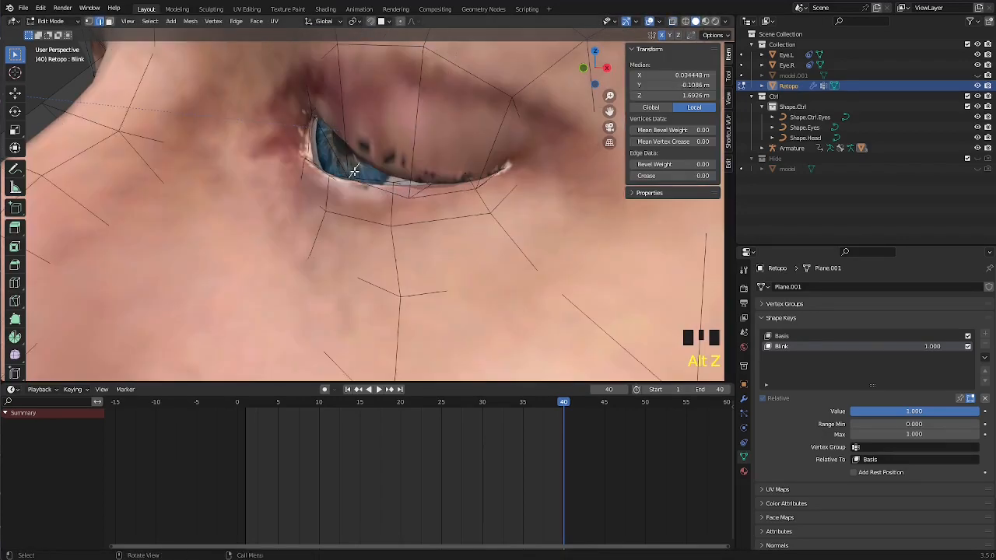
pyautogui.press('g')
pyautogui.press('z')
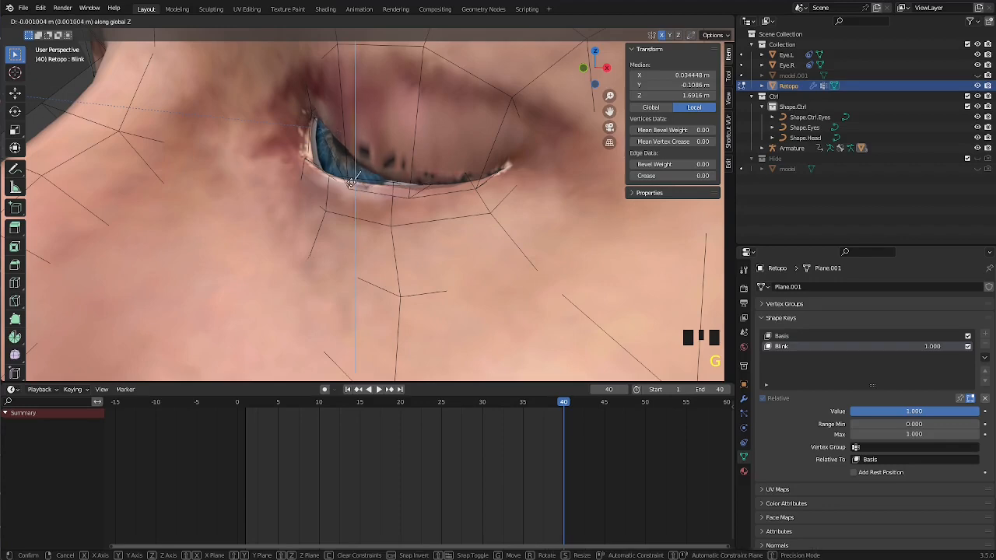
pyautogui.click(352, 187)
# Step: Select the left upper eyelid rim edge on the nose side of the iris and lower it about 0.0072 m along global Z
pyautogui.moveTo(352, 187); pyautogui.dragTo(421, 153, button='middle')
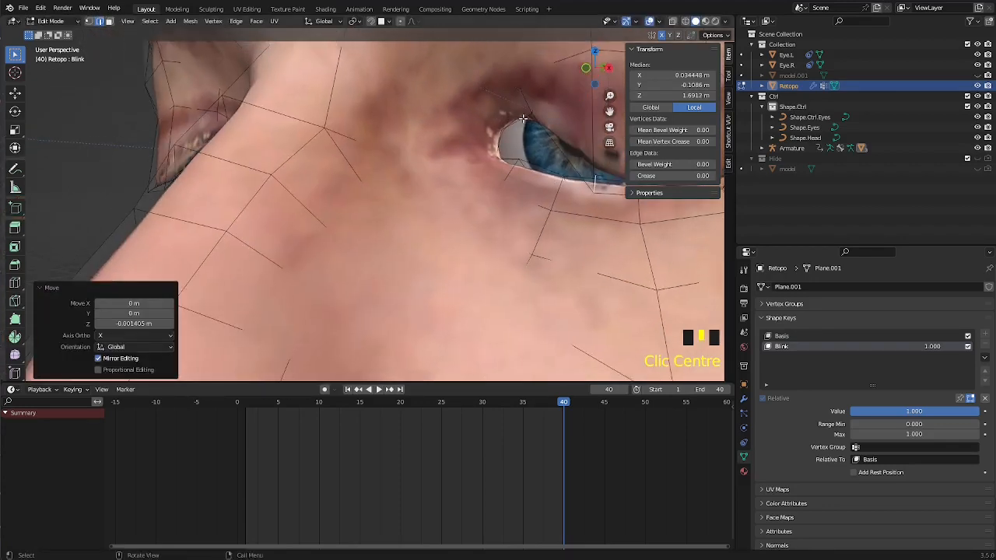
pyautogui.hotkey('alt', 'z')
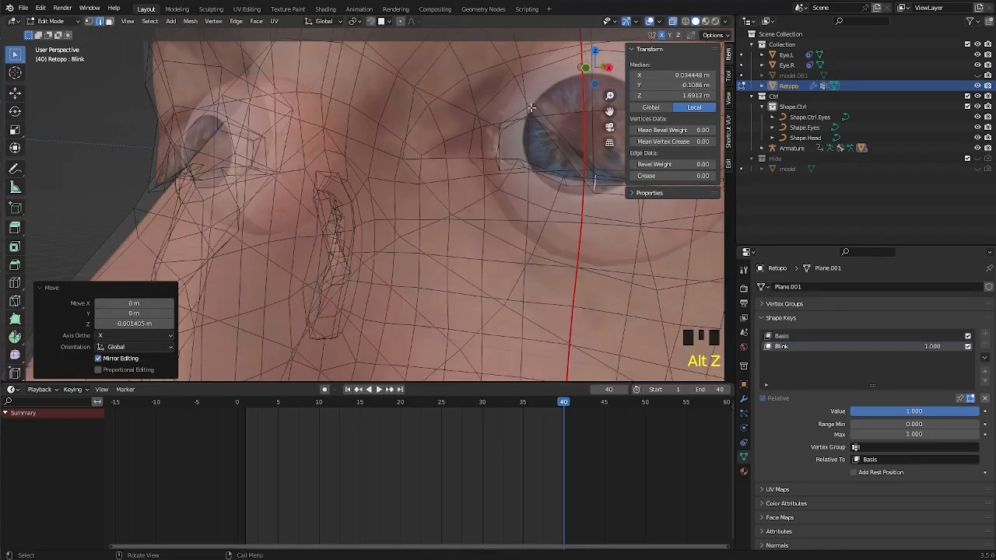
pyautogui.click(524, 118)
pyautogui.hotkey('alt', 'z')
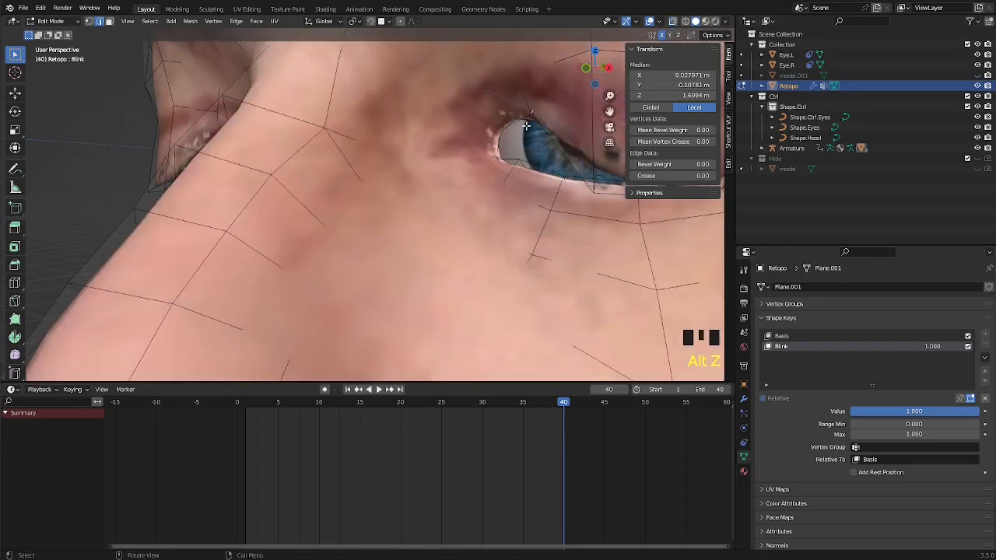
pyautogui.press('g')
pyautogui.press('z')
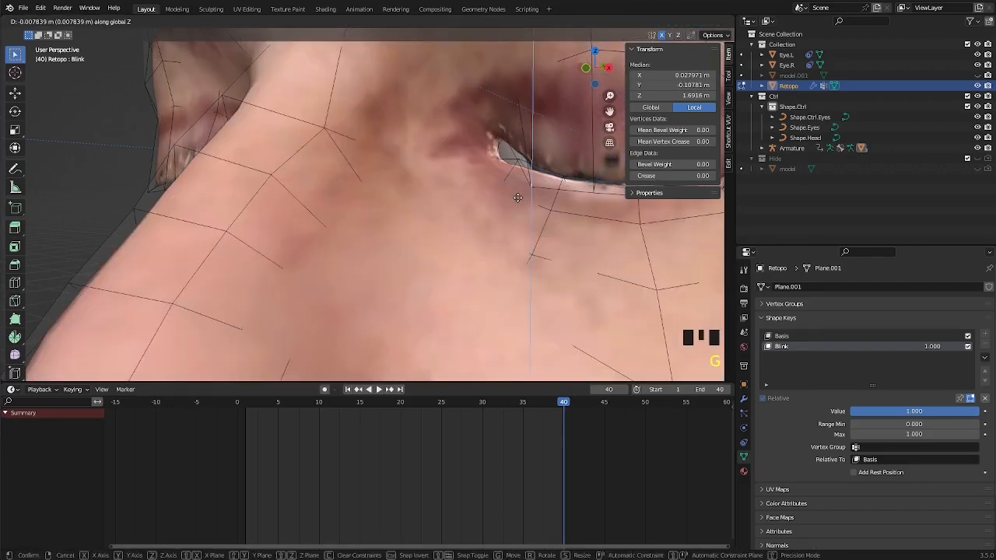
pyautogui.click(508, 137)
# Step: Select the left upper eyelid rim edge at the inner eye corner and lower it about 0.006 m along global Z
pyautogui.hotkey('alt', 'z')
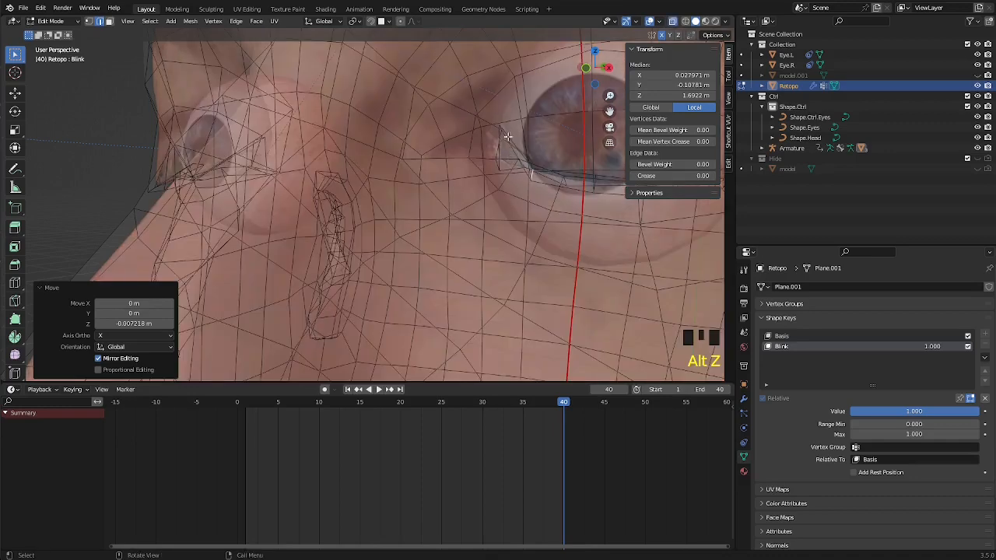
pyautogui.moveTo(508, 137); pyautogui.dragTo(432, 187, button='middle')
pyautogui.click(430, 198)
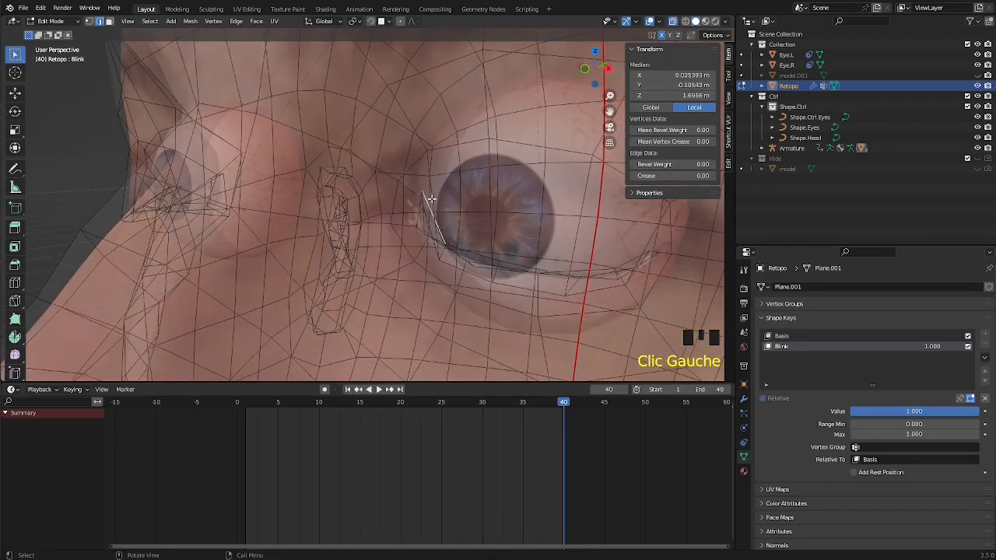
pyautogui.click(418, 202)
pyautogui.click(421, 194)
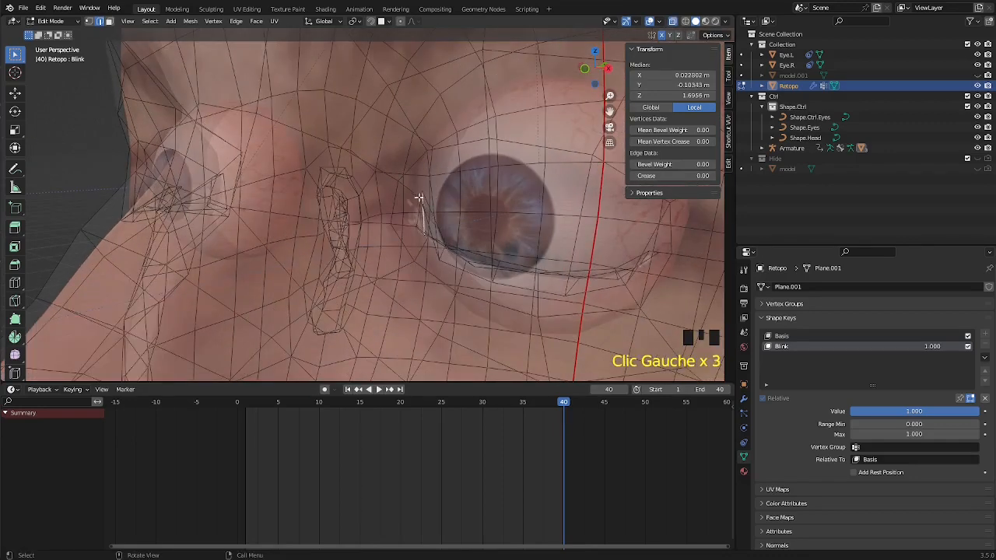
pyautogui.click(418, 195)
pyautogui.click(419, 200)
pyautogui.hotkey('alt', 'z')
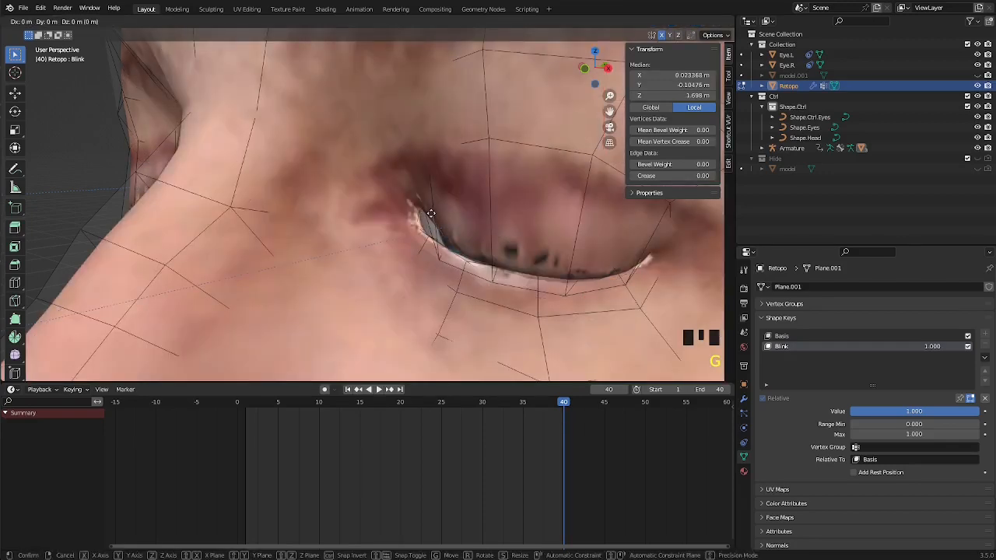
pyautogui.press('g')
pyautogui.press('z')
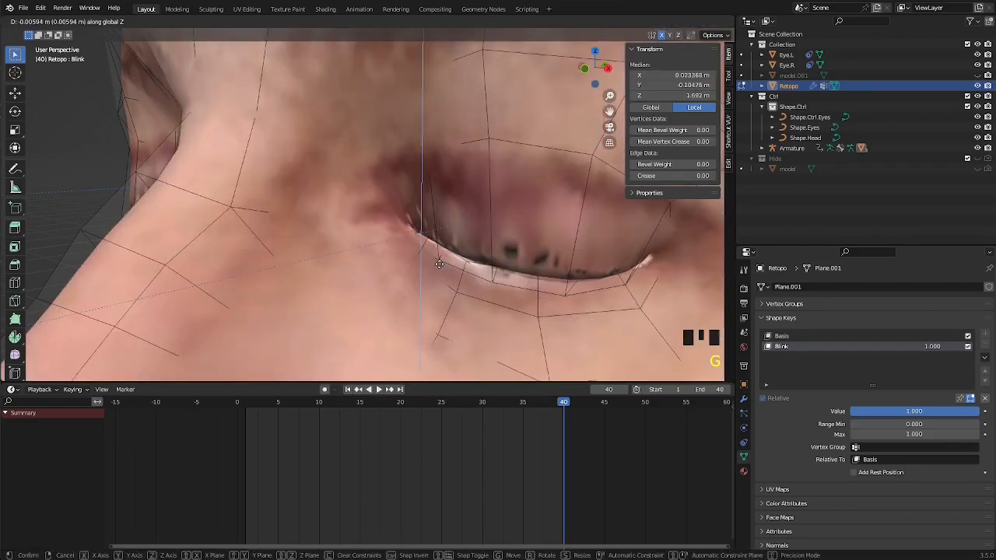
pyautogui.click(438, 262)
# Step: Lower the left upper eyelid's crease with the Move tool, shifting its outer vertex about -0.002 m in X and -0.0043 m in Z
pyautogui.moveTo(437, 263); pyautogui.dragTo(426, 202, button='middle')
pyautogui.click(450, 158)
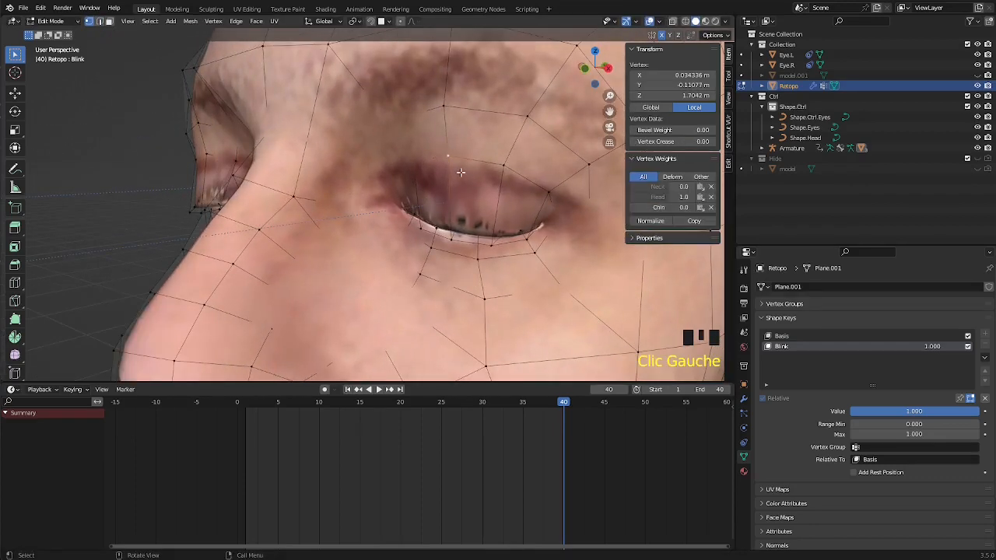
pyautogui.moveTo(449, 158); pyautogui.dragTo(414, 153, button='middle')
pyautogui.press('2')
pyautogui.click(403, 150)
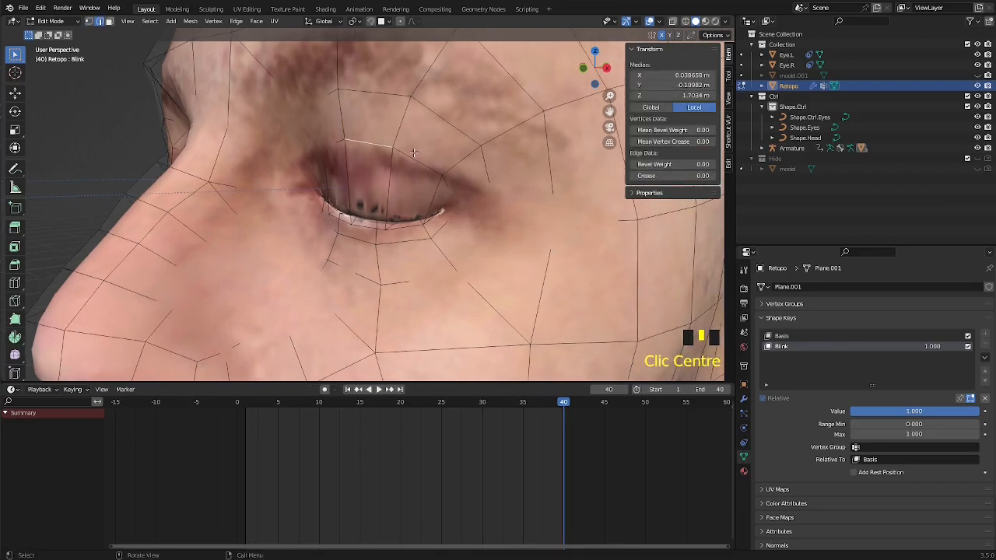
pyautogui.click(15, 93)
pyautogui.moveTo(382, 124); pyautogui.dragTo(435, 200)
pyautogui.click(442, 176)
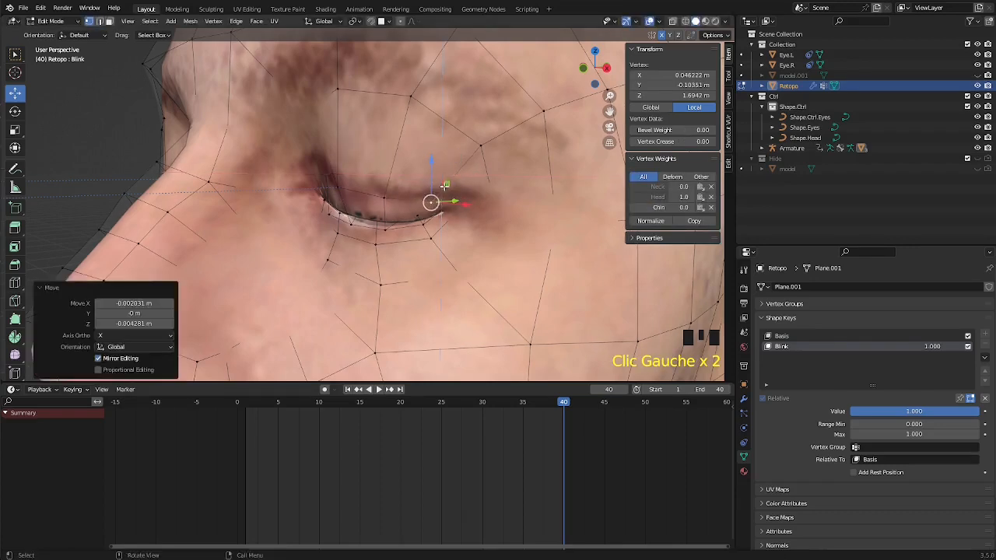
# Step: Lower the vertex between the left eyebrow and the outer eyelid, and try lowering the vertex beneath the eyebrow
pyautogui.moveTo(436, 200); pyautogui.dragTo(449, 183, button='middle')
pyautogui.click(509, 149)
pyautogui.moveTo(529, 131); pyautogui.dragTo(520, 164)
pyautogui.moveTo(520, 164); pyautogui.dragTo(399, 137, button='middle')
pyautogui.click(356, 101)
pyautogui.doubleClick(356, 101)
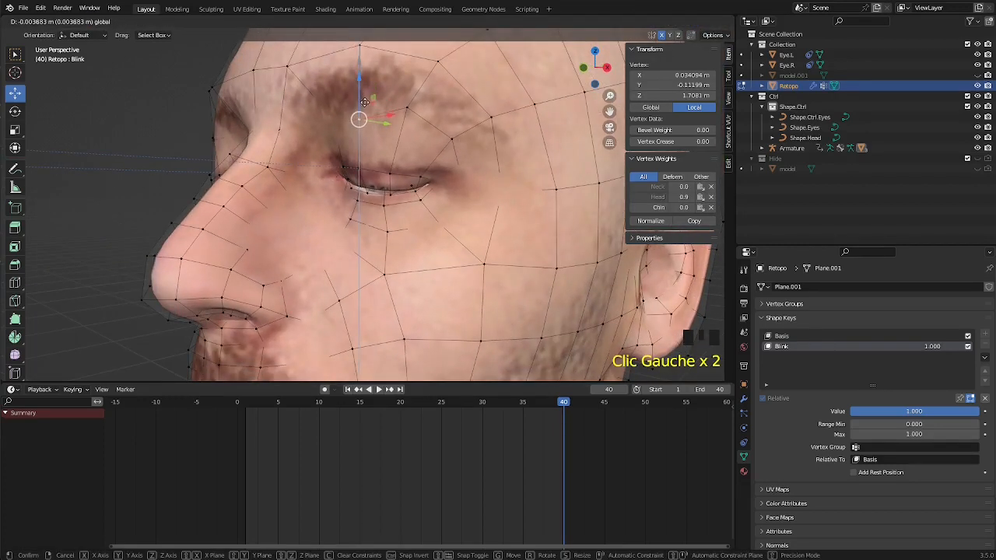
# Step: Turn off X-axis mirror editing and select a single vertex on the right eye's closed eyelid near the outer corner
pyautogui.moveTo(356, 102); pyautogui.dragTo(623, 58, button='middle')
pyautogui.click(662, 35)
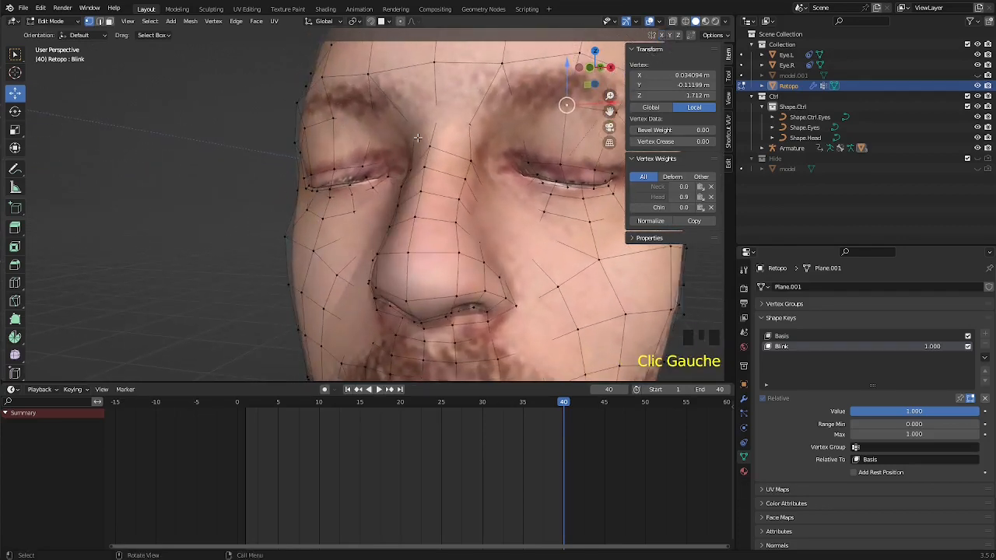
pyautogui.keyDown('shift'); pyautogui.moveTo(417, 134); pyautogui.dragTo(312, 129, button='middle'); pyautogui.keyUp('shift')
pyautogui.scroll(3, 419, 77)
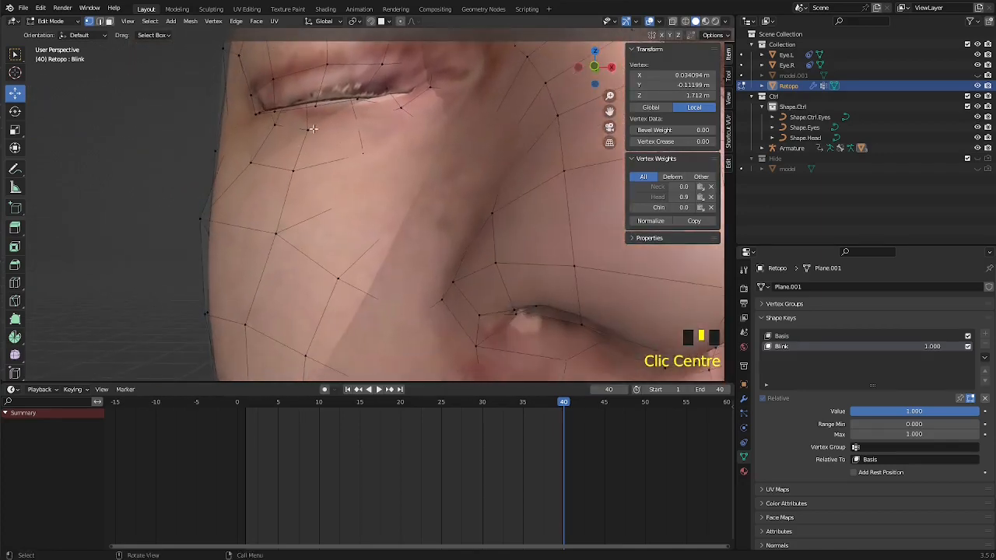
pyautogui.click(272, 79)
pyautogui.doubleClick(275, 111)
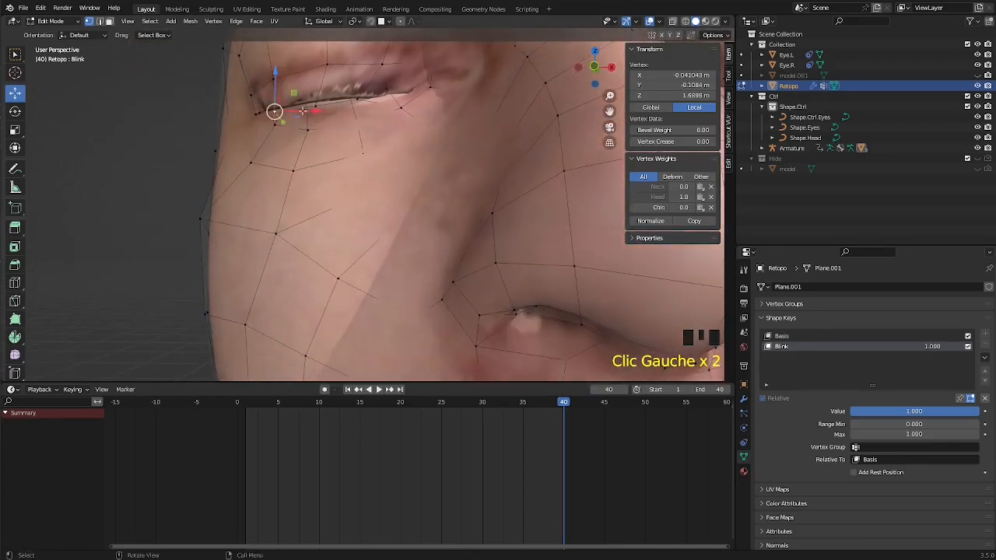
pyautogui.moveTo(275, 111); pyautogui.dragTo(329, 201, button='middle')
# Step: Isolate the edge at the middle of the right upper eyelid rim and shift it about 0.0009 m in X, 0.0048 m in Y and 0.0013 m in Z
pyautogui.hotkey('alt', 'z')
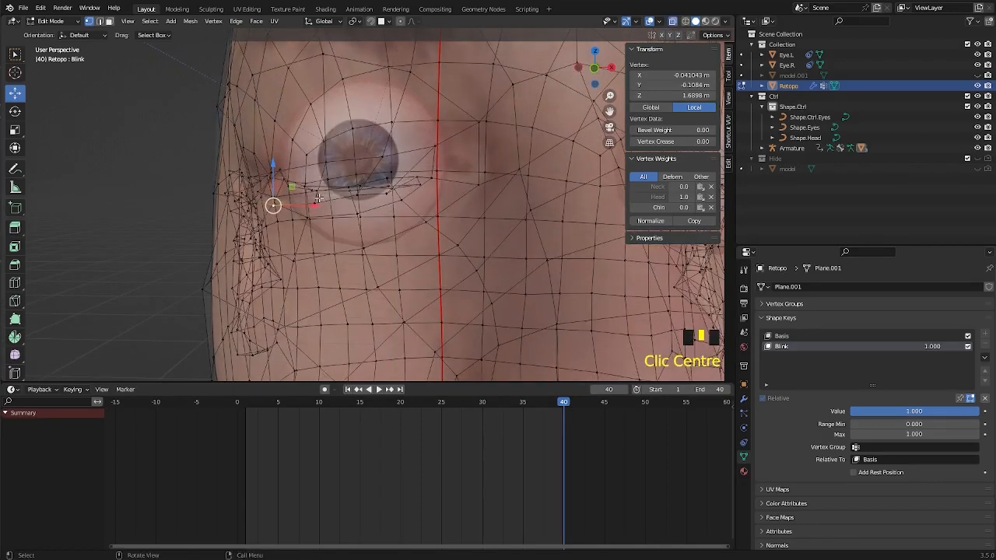
pyautogui.press('2')
pyautogui.click(317, 197)
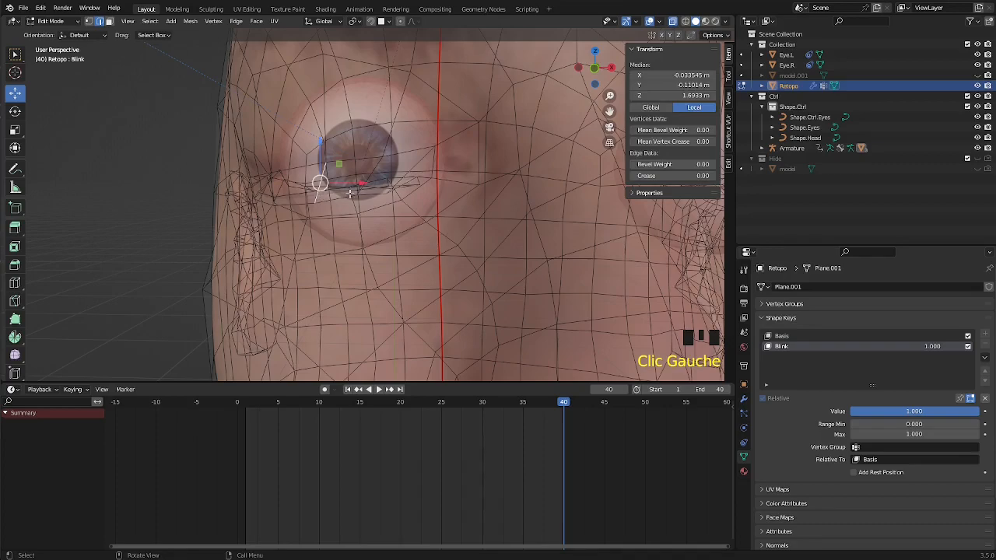
pyautogui.moveTo(351, 194); pyautogui.dragTo(397, 203, button='middle')
pyautogui.press('KP_Decimal')
pyautogui.click(335, 262)
pyautogui.hotkey('alt', 'z')
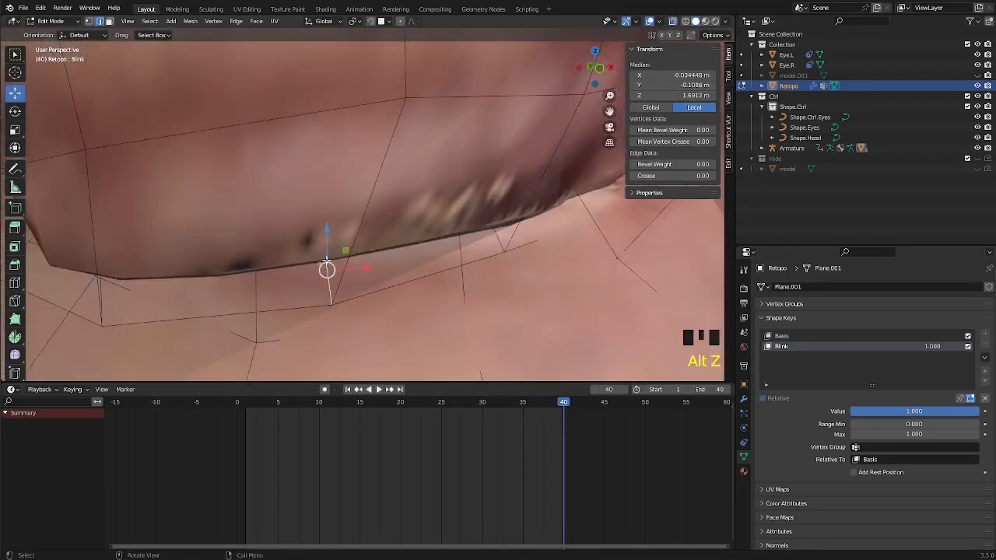
pyautogui.moveTo(335, 263); pyautogui.dragTo(307, 217, button='middle')
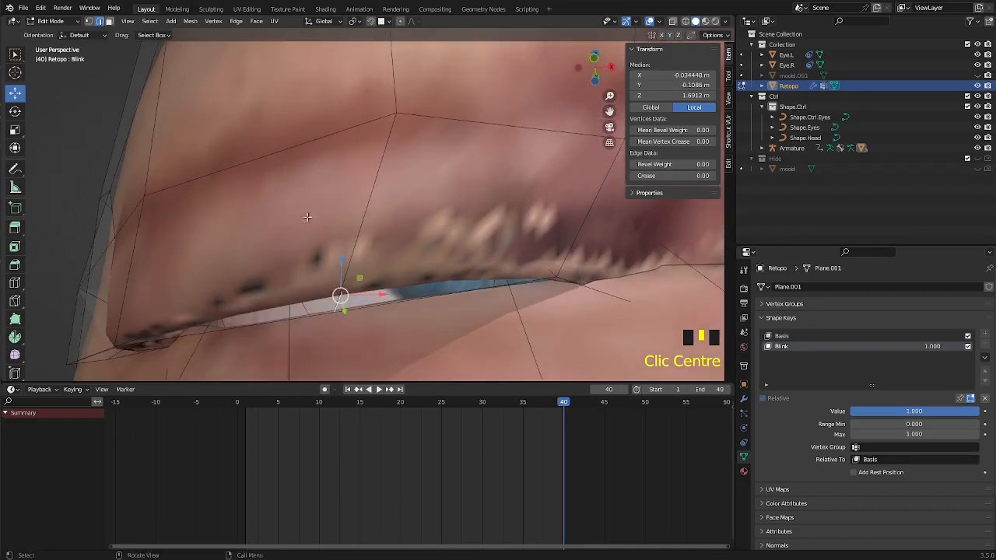
pyautogui.moveTo(343, 310); pyautogui.dragTo(396, 299)
pyautogui.hotkey('alt', 'z')
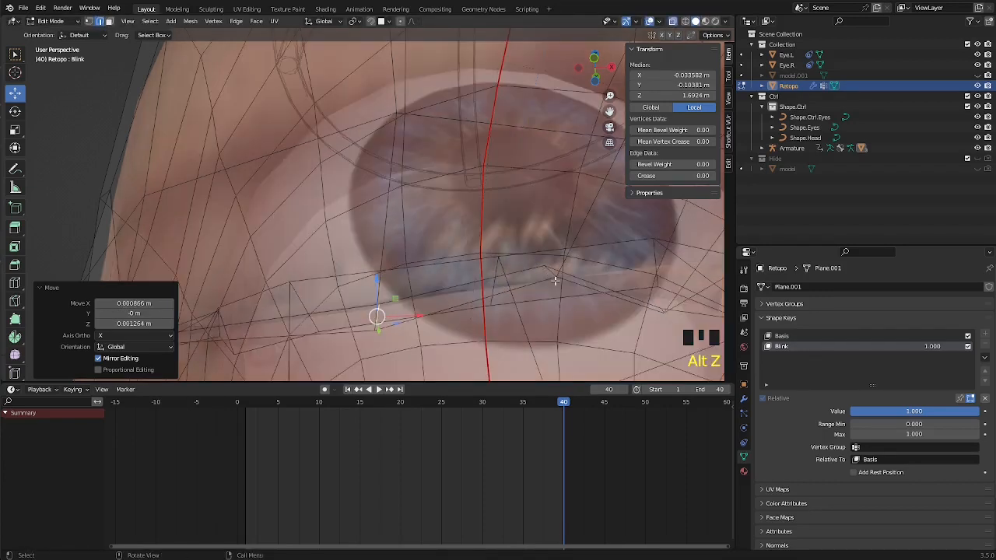
# Step: Select an edge between the middle and inner part of the right eyelid rim and lower it about 0.0002 m in Z
pyautogui.click(549, 272)
pyautogui.scroll(5, 550, 268)
pyautogui.hotkey('alt', 'z')
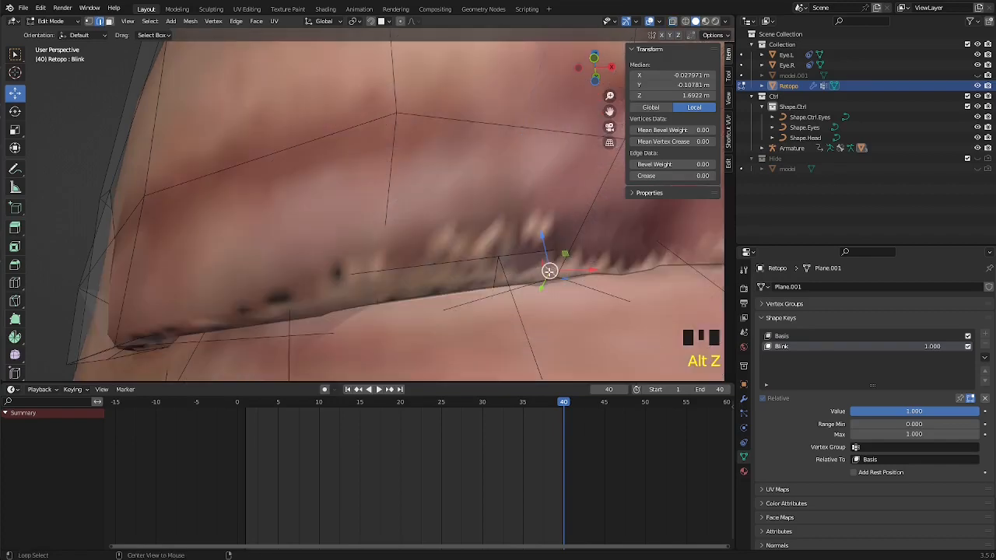
pyautogui.moveTo(550, 265)
pyautogui.mouseDown()
pyautogui.moveTo(550, 250)
pyautogui.moveTo(556, 264)
pyautogui.moveTo(560, 257)
pyautogui.mouseUp()
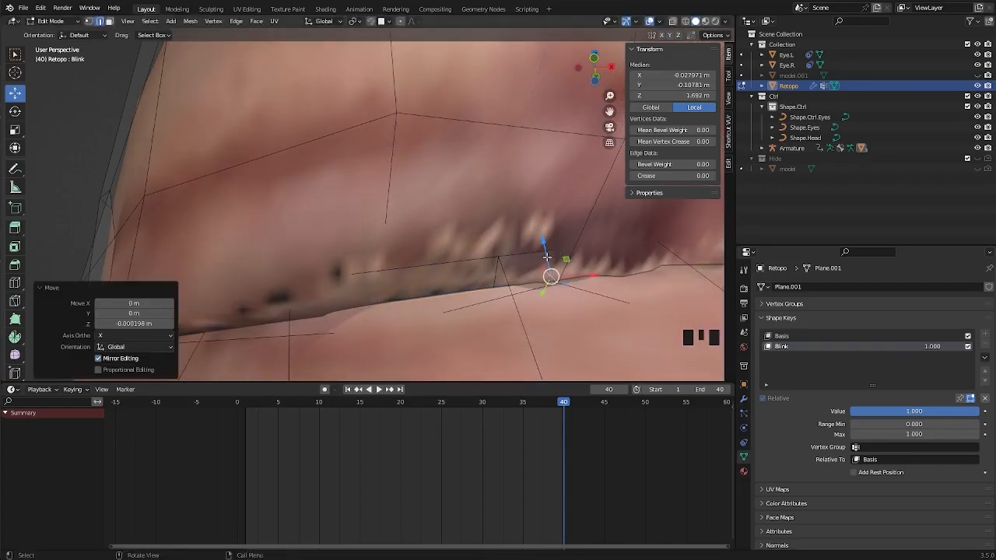
# Step: Shift the same right eyelid rim edge about 0.0044 m toward the nose in X and raise it about 0.0006 m in Z
pyautogui.hotkey('alt', 'z')
pyautogui.moveTo(555, 261); pyautogui.dragTo(467, 225, button='middle')
pyautogui.scroll(-2, 547, 305)
pyautogui.scroll(-3, 544, 273)
pyautogui.hotkey('alt', 'z')
pyautogui.moveTo(463, 221); pyautogui.dragTo(484, 194)
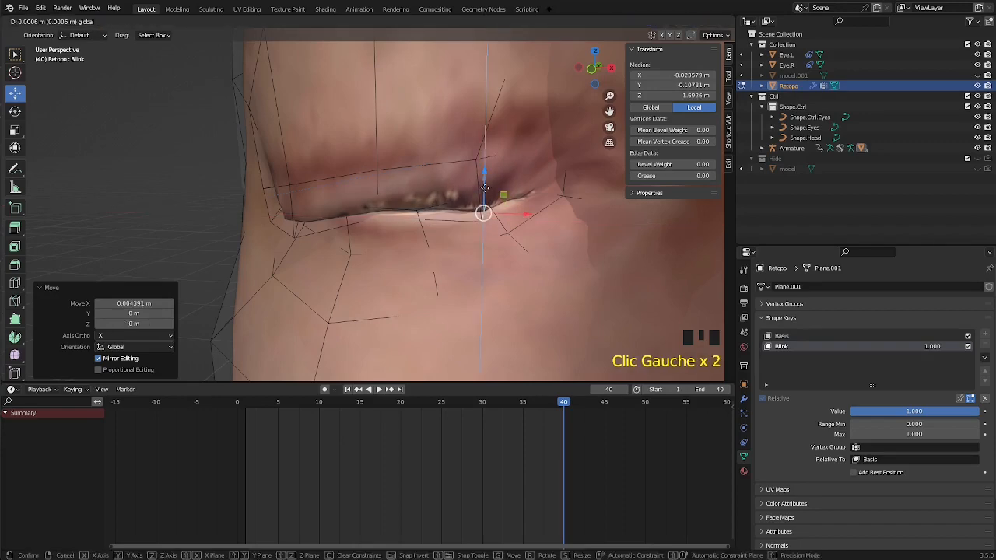
# Step: Move the right upper lid's outer rim edge about 0.0023 m in X and 0.0036 m in Y, and push in the edge nearer the corner
pyautogui.moveTo(484, 194); pyautogui.dragTo(290, 191, button='middle')
pyautogui.click(263, 234)
pyautogui.doubleClick(265, 228)
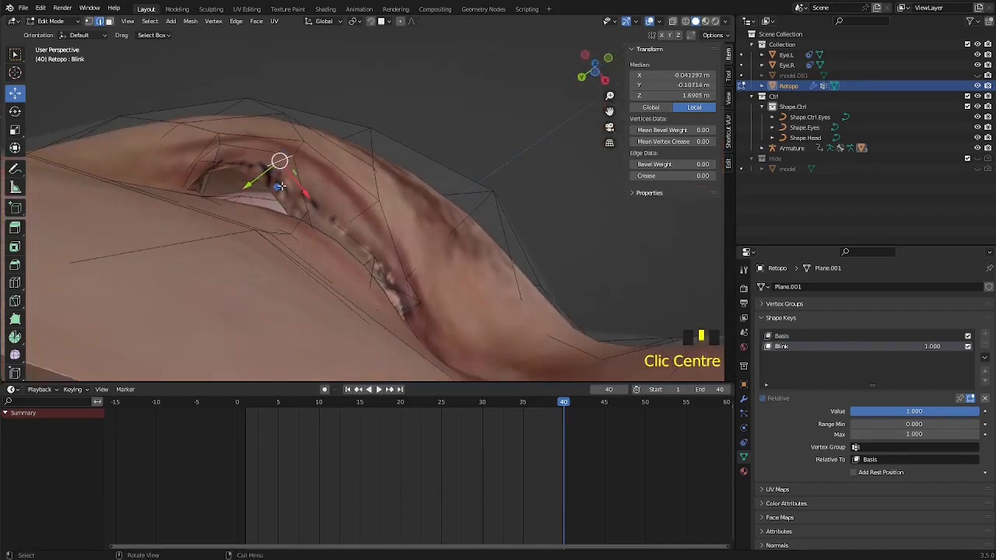
pyautogui.moveTo(281, 187); pyautogui.dragTo(263, 233)
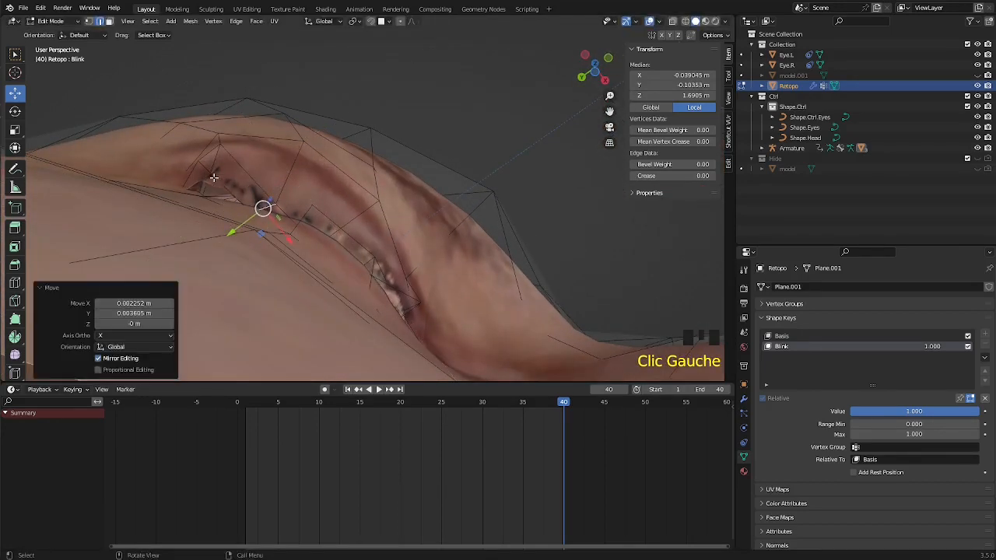
pyautogui.doubleClick(207, 154)
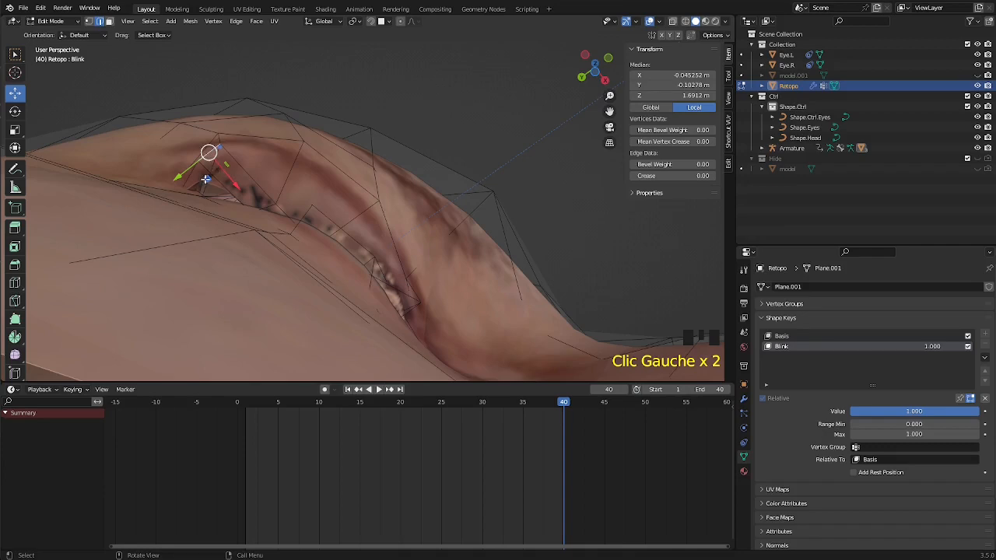
pyautogui.moveTo(206, 179); pyautogui.dragTo(204, 217)
pyautogui.moveTo(205, 217); pyautogui.dragTo(209, 242, button='middle')
# Step: In vertex selection mode, adjust the right upper lid's outer vertices, moving the one near the corner about 0.002 m in X and 0.0045 m in Y
pyautogui.press('1')
pyautogui.click(234, 234)
pyautogui.moveTo(208, 242); pyautogui.dragTo(208, 200)
pyautogui.click(302, 236)
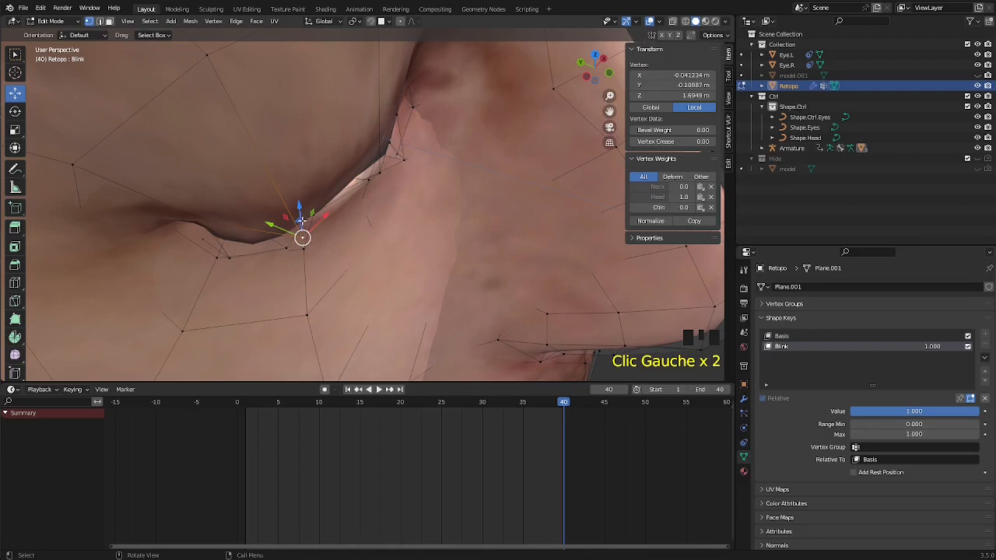
pyautogui.moveTo(302, 237); pyautogui.dragTo(279, 216, button='middle')
pyautogui.moveTo(285, 200); pyautogui.dragTo(285, 163)
pyautogui.moveTo(285, 163); pyautogui.dragTo(256, 167, button='middle')
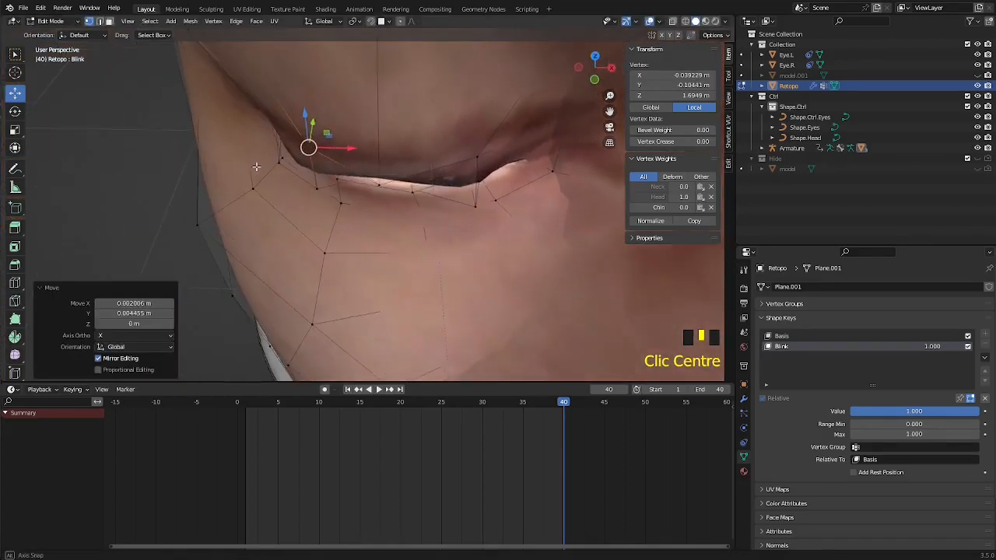
# Step: Shift the right upper lid's middle crease vertex about -0.0009 m in X and 0.0027 m in Z, and again by 0.0032 m in Y and -0.0022 m in Z
pyautogui.click(381, 184)
pyautogui.moveTo(400, 172); pyautogui.dragTo(389, 130)
pyautogui.moveTo(389, 130); pyautogui.dragTo(447, 159, button='middle')
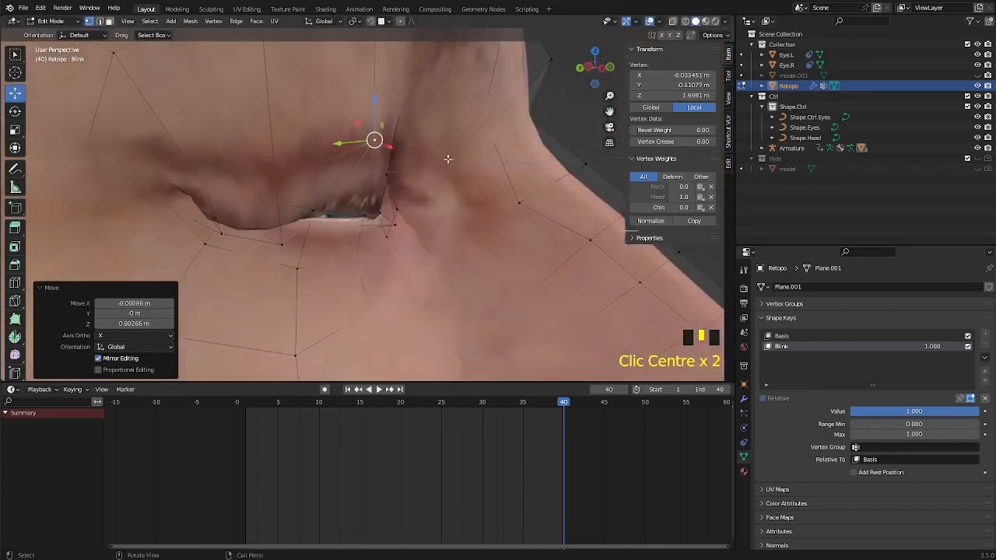
pyautogui.moveTo(382, 123); pyautogui.dragTo(396, 126, button='middle')
pyautogui.moveTo(335, 141); pyautogui.dragTo(305, 162)
pyautogui.moveTo(305, 163); pyautogui.dragTo(171, 196, button='middle')
pyautogui.scroll(-1, 334, 200)
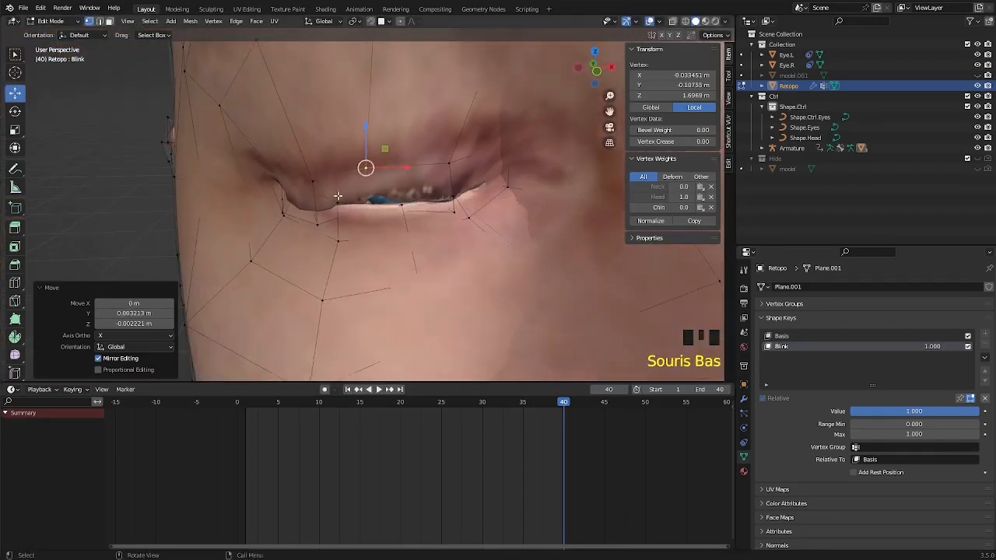
# Step: Raise the right lower lid vertex on the outer half of the rim toward the upper lid
pyautogui.moveTo(341, 225); pyautogui.dragTo(352, 190, button='middle')
pyautogui.scroll(-1, 353, 190)
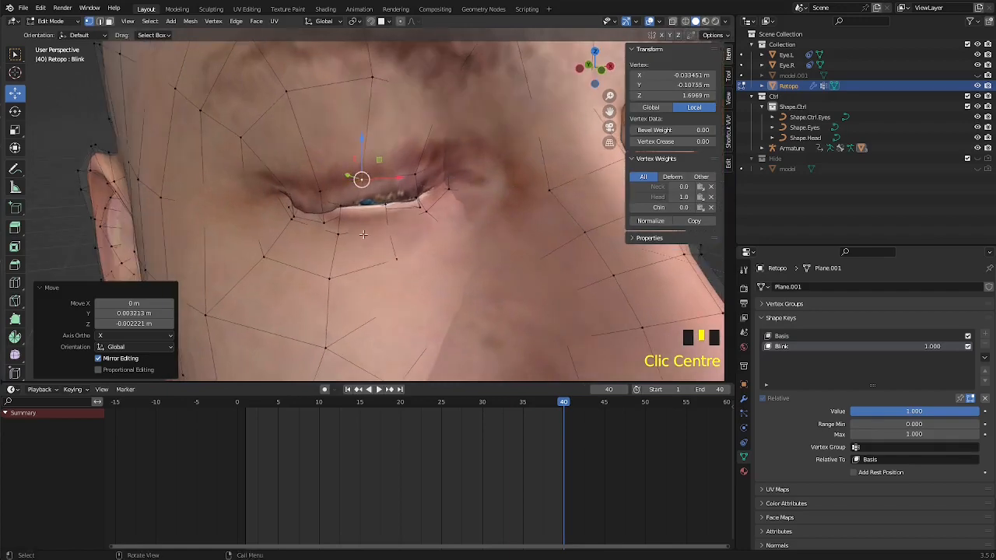
pyautogui.scroll(6, 358, 230)
pyautogui.moveTo(366, 220)
pyautogui.mouseDown(button='middle')
pyautogui.moveTo(348, 193)
pyautogui.moveTo(359, 216)
pyautogui.mouseUp(button='middle')
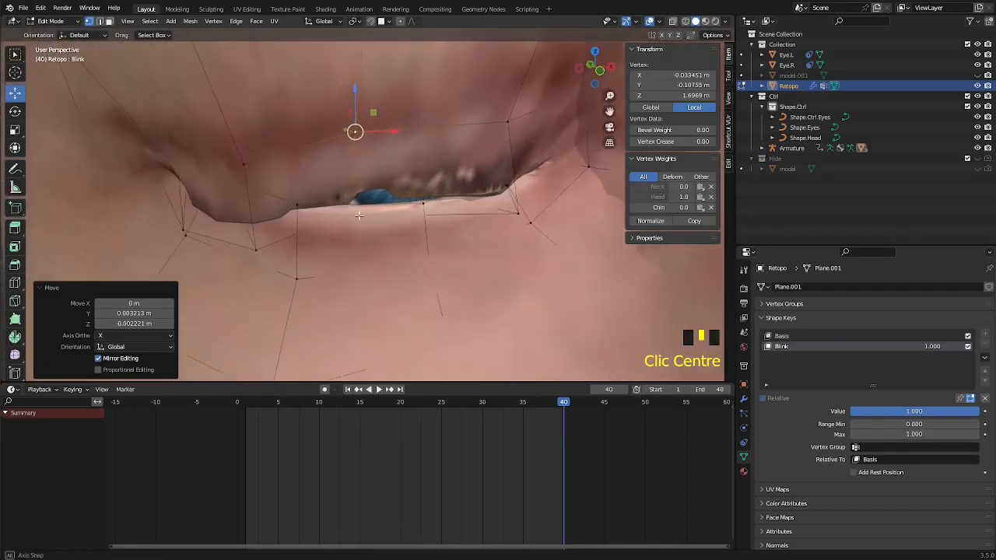
pyautogui.click(253, 255)
pyautogui.moveTo(253, 253); pyautogui.dragTo(233, 255, button='middle')
pyautogui.moveTo(224, 270); pyautogui.dragTo(202, 243)
pyautogui.moveTo(203, 243); pyautogui.dragTo(214, 250, button='middle')
# Step: Move the lower lid vertex near the right eye's outer corner about 0.0003 m in Y and 0.0014 m in Z
pyautogui.click(108, 269)
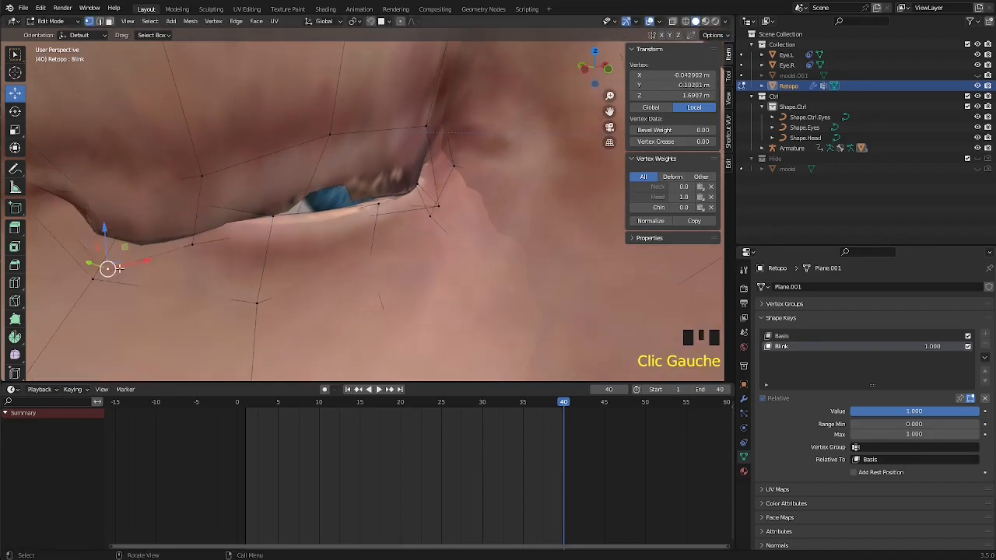
pyautogui.moveTo(106, 272); pyautogui.dragTo(100, 235)
pyautogui.moveTo(100, 236); pyautogui.dragTo(116, 262, button='middle')
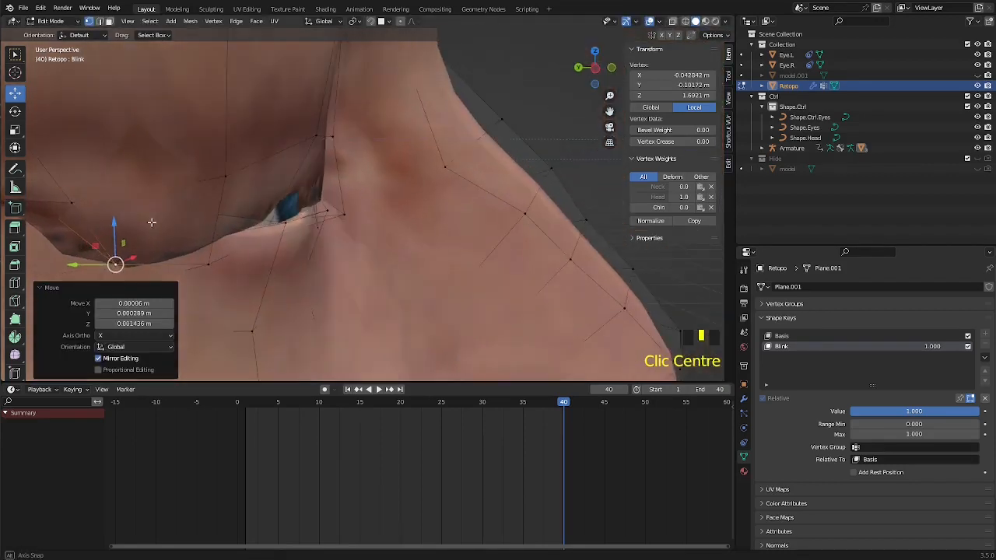
# Step: Move the right upper lid's outer crease vertex about 0.0003 m in X, 0.0015 m in Y and 0.001 m in Z
pyautogui.scroll(-2, 140, 225)
pyautogui.moveTo(141, 225); pyautogui.dragTo(186, 183, button='middle')
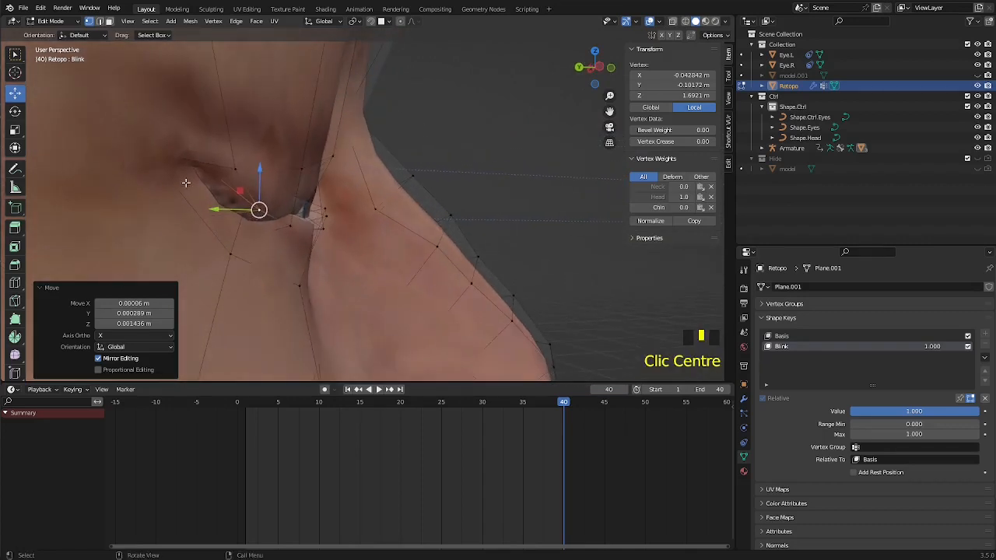
pyautogui.click(240, 169)
pyautogui.moveTo(240, 170); pyautogui.dragTo(213, 150)
pyautogui.moveTo(213, 150); pyautogui.dragTo(211, 218, button='middle')
# Step: Select the hidden rim vertex at the right eye's outer corner, raise it about 0.0014 m in Z and bring it 0.0017 m forward in Y
pyautogui.hotkey('alt', 'z')
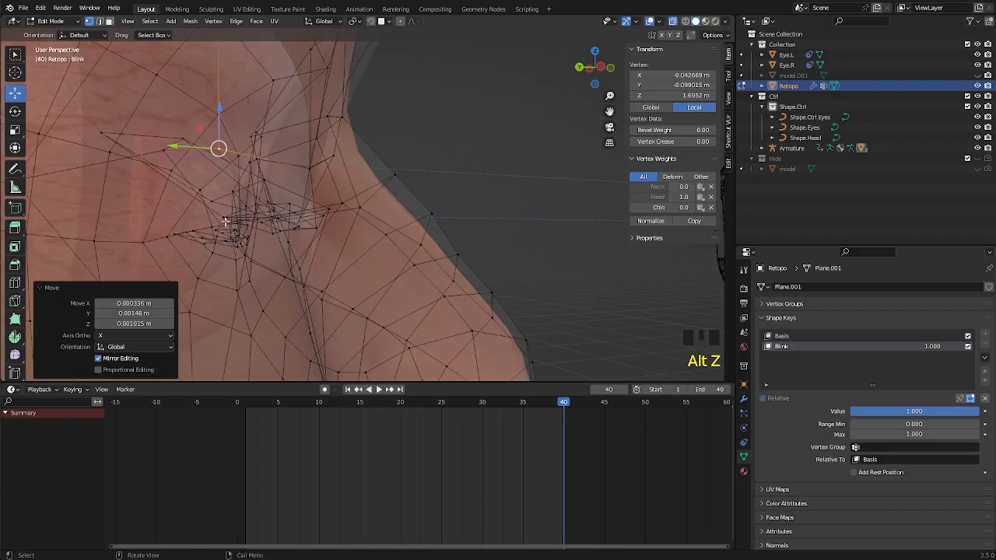
pyautogui.click(220, 216)
pyautogui.hotkey('alt', 'z')
pyautogui.moveTo(221, 216); pyautogui.dragTo(226, 187)
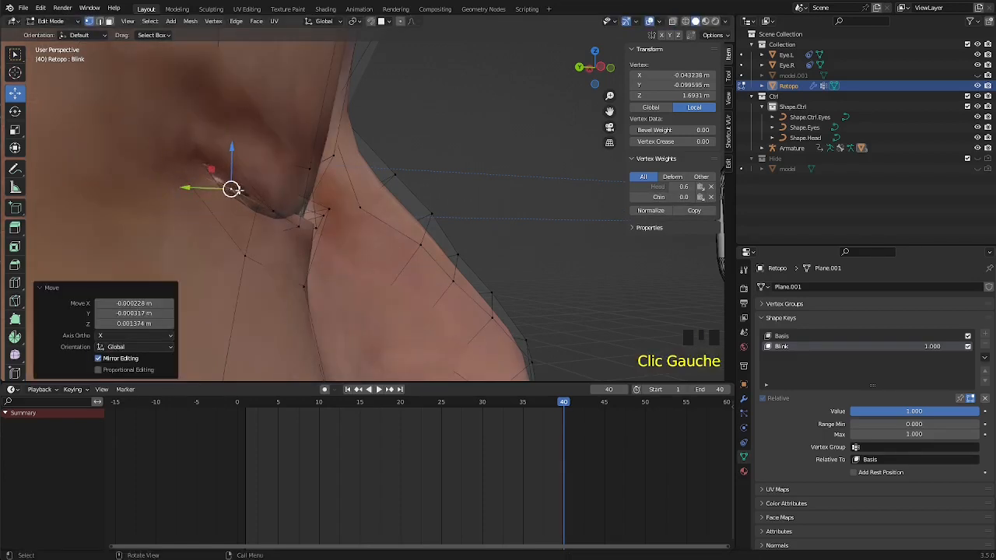
pyautogui.moveTo(227, 187); pyautogui.dragTo(179, 214, button='middle')
pyautogui.moveTo(150, 226); pyautogui.dragTo(178, 225)
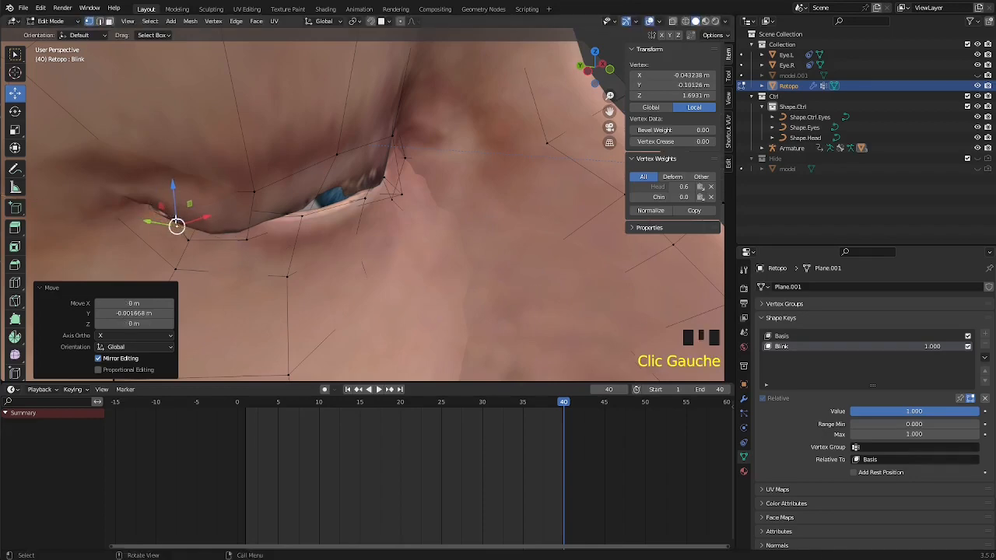
pyautogui.moveTo(178, 225); pyautogui.dragTo(288, 210, button='middle')
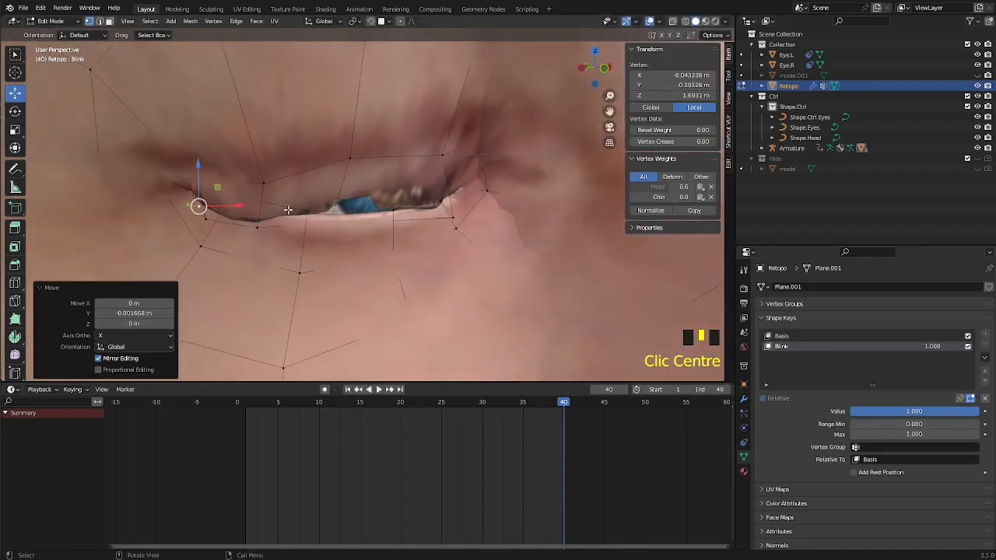
# Step: Lower the right upper lid's middle crease vertex about 0.0014 m in Z and pull the middle rim vertex forward in Y
pyautogui.click(355, 162)
pyautogui.moveTo(355, 162); pyautogui.dragTo(389, 141, button='middle')
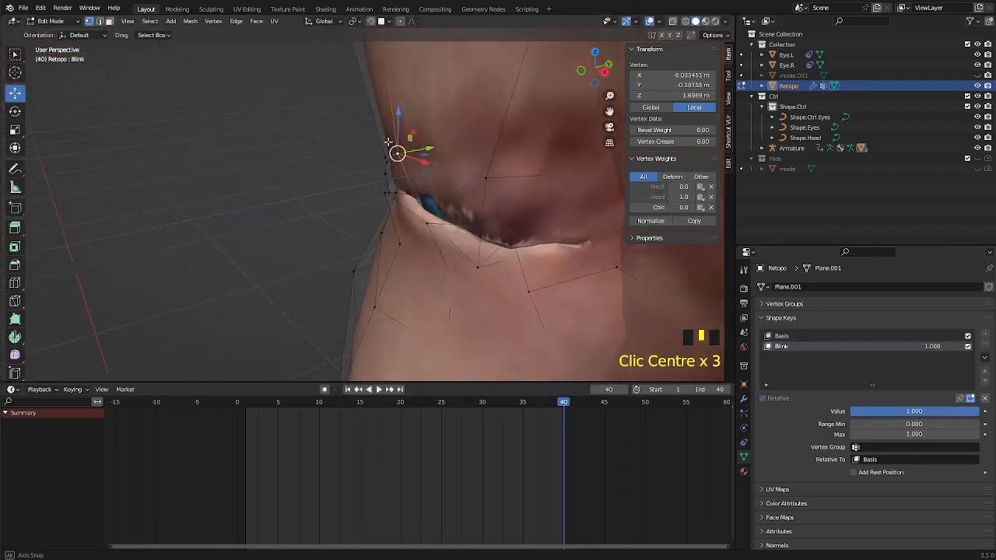
pyautogui.moveTo(393, 147); pyautogui.dragTo(397, 171)
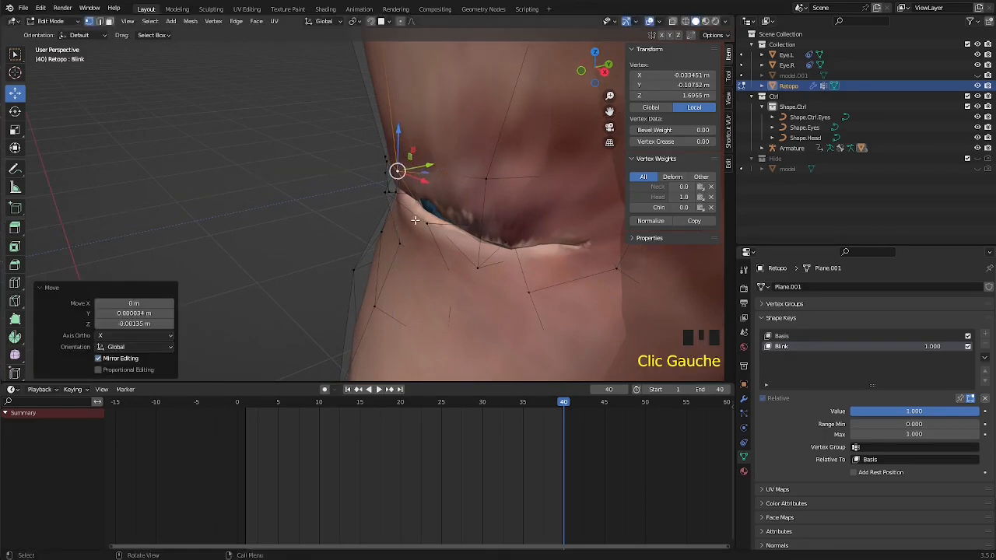
pyautogui.hotkey('alt', 'z')
pyautogui.click(422, 212)
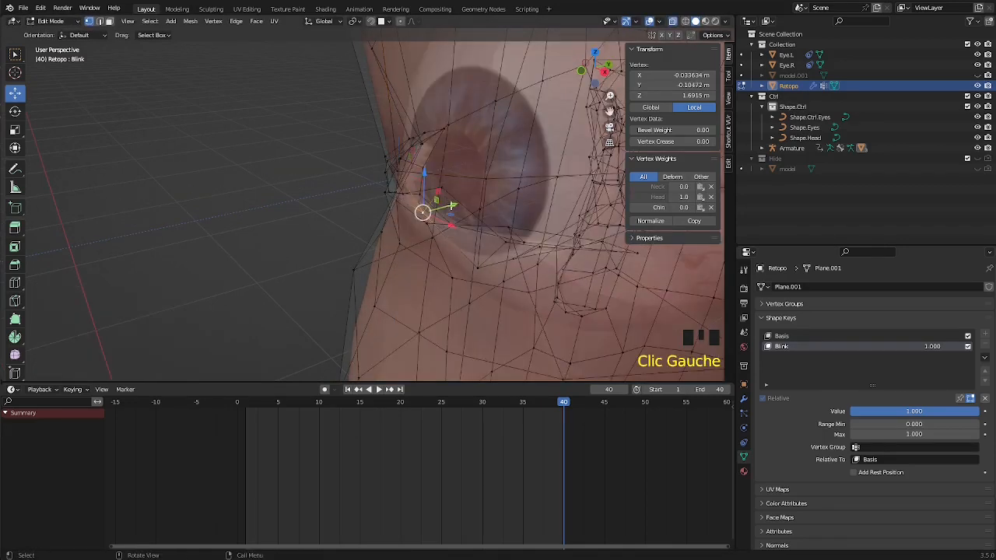
pyautogui.moveTo(452, 206); pyautogui.dragTo(434, 210)
pyautogui.click(442, 189)
pyautogui.moveTo(444, 169); pyautogui.dragTo(428, 216)
pyautogui.hotkey('alt', 'z')
pyautogui.click(409, 206)
pyautogui.moveTo(428, 215); pyautogui.dragTo(438, 185, button='middle')
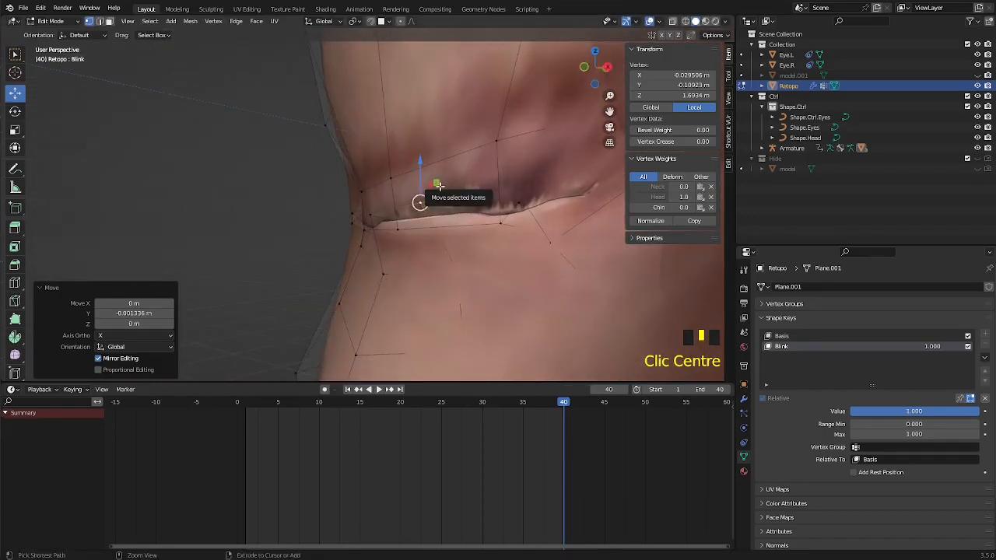
pyautogui.hotkey('ctrl', 'z')
pyautogui.hotkey('ctrl', 'z')
pyautogui.hotkey('ctrl', 'z')
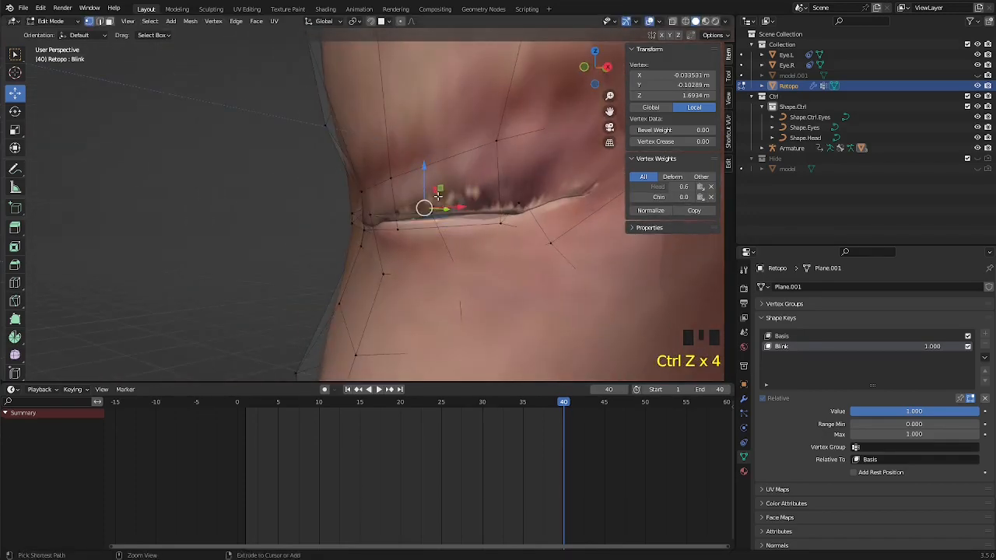
pyautogui.hotkey('ctrl', 'z')
# Step: Raise the right eye's middle front rim vertex and bring it forward in the YZ plane
pyautogui.moveTo(438, 196); pyautogui.dragTo(425, 229, button='middle')
pyautogui.hotkey('alt', 'z')
pyautogui.hotkey('alt', 'e')
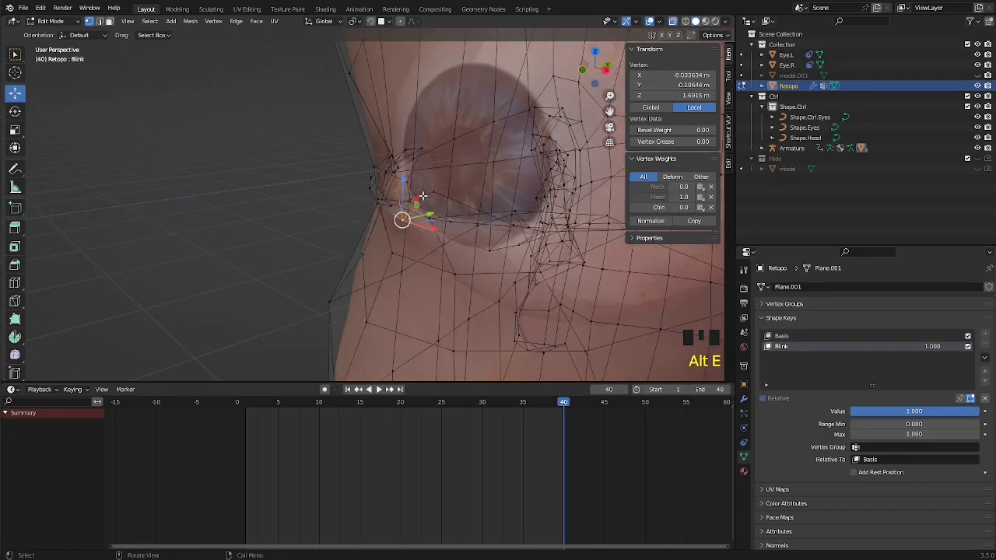
pyautogui.scroll(2, 423, 195)
pyautogui.moveTo(422, 196); pyautogui.dragTo(478, 207, button='middle')
pyautogui.hotkey('alt', 'z')
pyautogui.hotkey('alt', 'z')
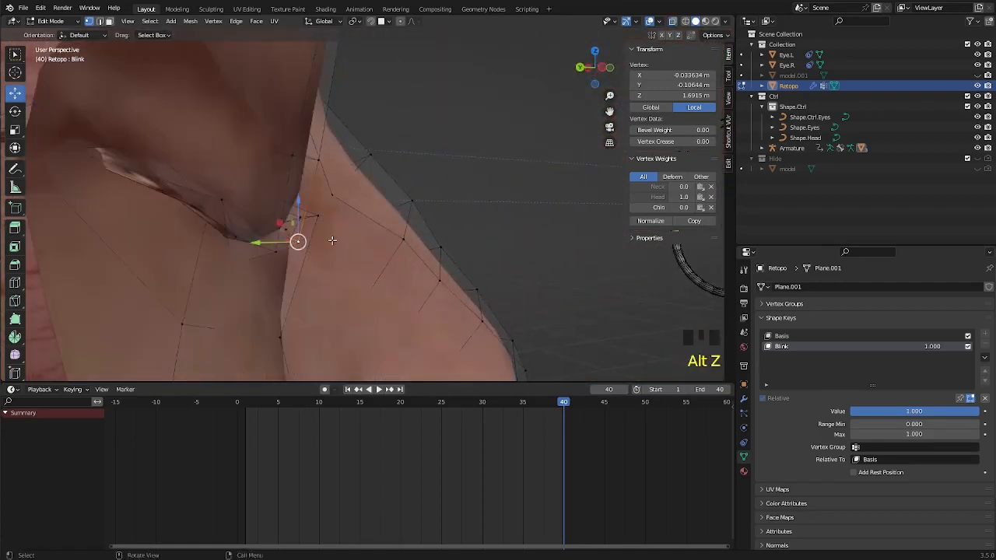
pyautogui.moveTo(281, 223); pyautogui.dragTo(302, 201)
# Step: Select the rim vertex behind the middle of the right eyelid and bring it about 0.002 m forward in Y
pyautogui.hotkey('alt', 'z')
pyautogui.moveTo(295, 234)
pyautogui.mouseDown(button='middle')
pyautogui.moveTo(290, 257)
pyautogui.moveTo(278, 233)
pyautogui.mouseUp(button='middle')
pyautogui.click(201, 223)
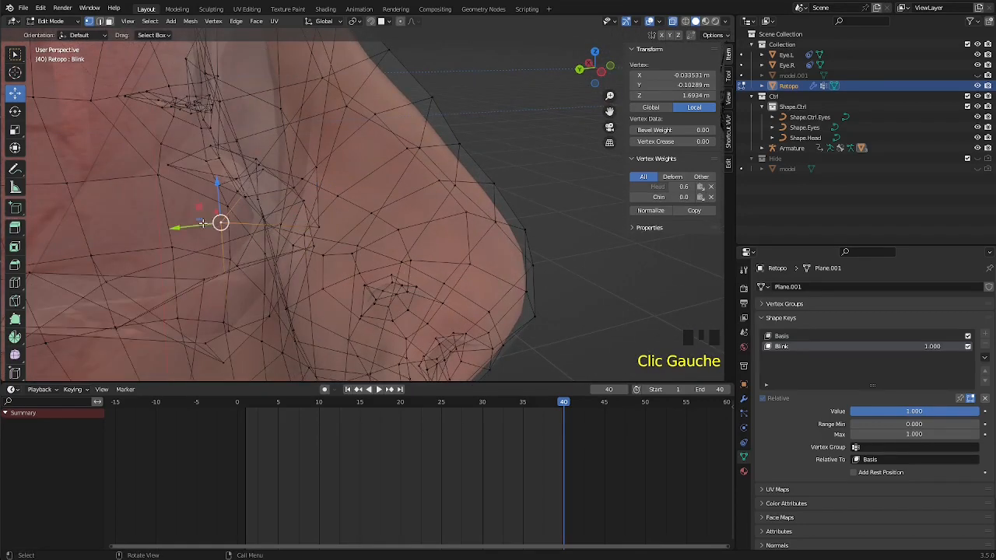
pyautogui.moveTo(201, 223); pyautogui.dragTo(214, 223)
pyautogui.moveTo(214, 224); pyautogui.dragTo(208, 201, button='middle')
pyautogui.hotkey('alt', 'z')
# Step: Lower the middle rim vertex about 0.0009 m in Z and adjust the rim vertex on the right eye's outer half
pyautogui.moveTo(343, 238); pyautogui.dragTo(361, 231, button='middle')
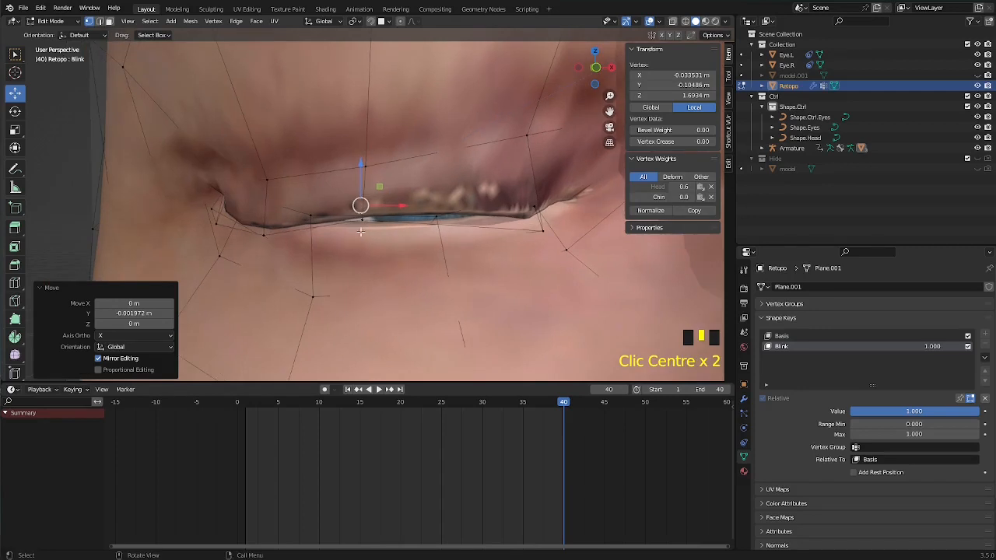
pyautogui.moveTo(356, 185); pyautogui.dragTo(357, 195)
pyautogui.moveTo(382, 200); pyautogui.dragTo(386, 210, button='middle')
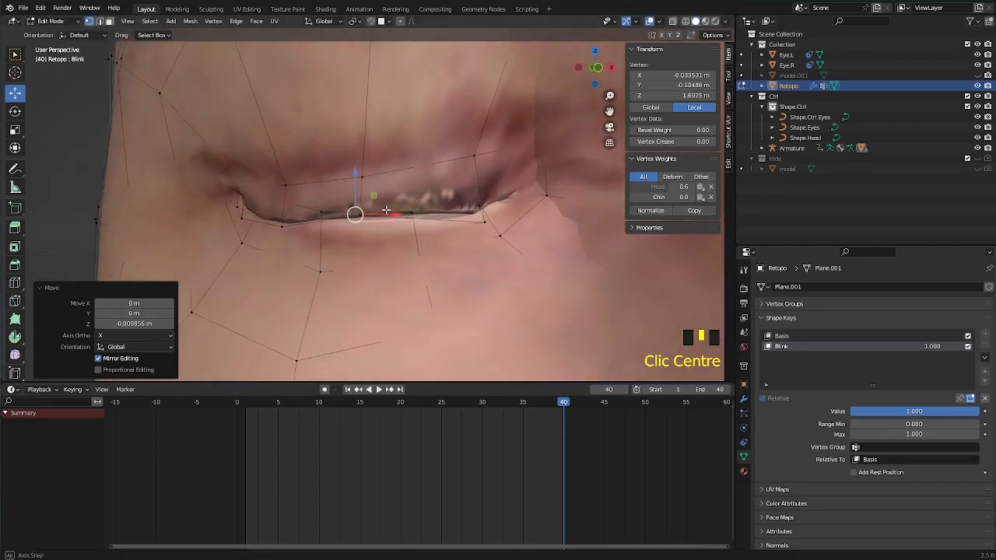
pyautogui.click(281, 228)
pyautogui.moveTo(283, 187)
pyautogui.mouseDown()
pyautogui.moveTo(283, 177)
pyautogui.moveTo(274, 197)
pyautogui.moveTo(270, 189)
pyautogui.mouseUp()
# Step: Isolate the hidden rim vertex near the right eye's outer corner through the mesh and shift it about 0.0009 m in Z
pyautogui.click(240, 218)
pyautogui.click(237, 206)
pyautogui.click(281, 216)
pyautogui.hotkey('alt', 'z')
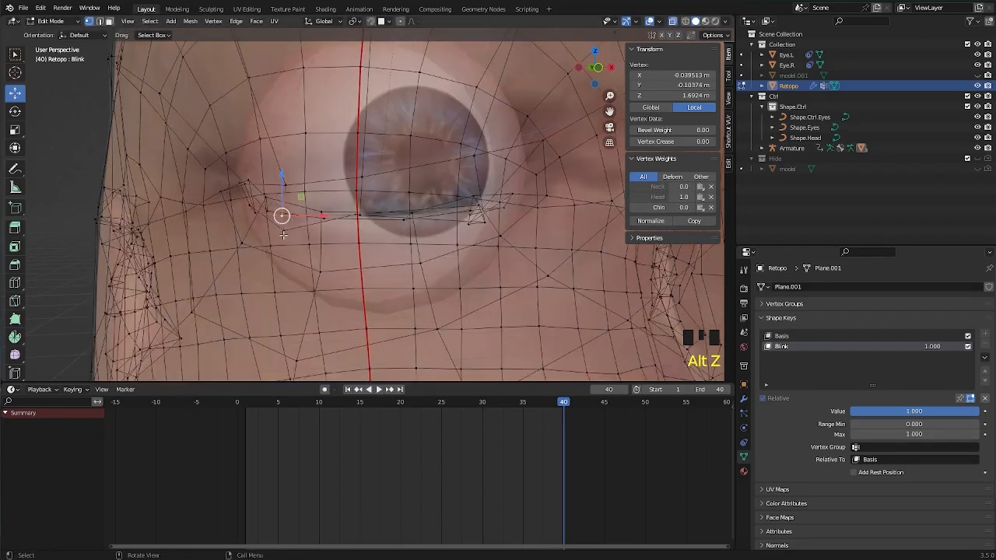
pyautogui.click(282, 216)
pyautogui.hotkey('alt', 'z')
pyautogui.moveTo(285, 178); pyautogui.dragTo(288, 188)
# Step: Lower the right upper lid's crease vertex near the inner corner slightly in Z
pyautogui.scroll(-1, 342, 205)
pyautogui.moveTo(347, 208); pyautogui.dragTo(333, 251, button='middle')
pyautogui.moveTo(403, 227); pyautogui.dragTo(499, 182, button='middle')
pyautogui.moveTo(391, 181); pyautogui.dragTo(396, 181, button='middle')
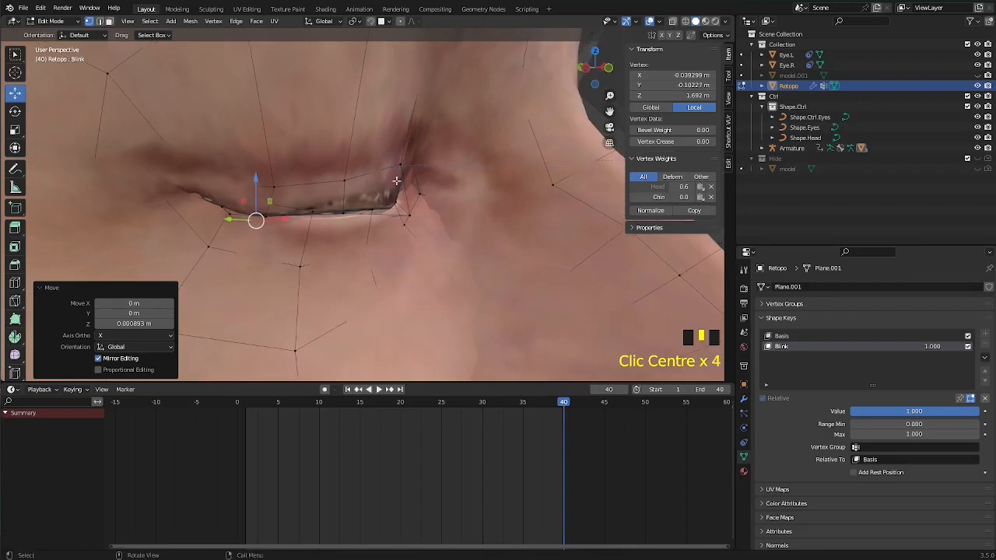
pyautogui.click(399, 164)
pyautogui.moveTo(403, 139); pyautogui.dragTo(402, 147)
# Step: Push the lid rim vertex near the right eye's inner corner about 0.0028 m back in Y
pyautogui.click(410, 216)
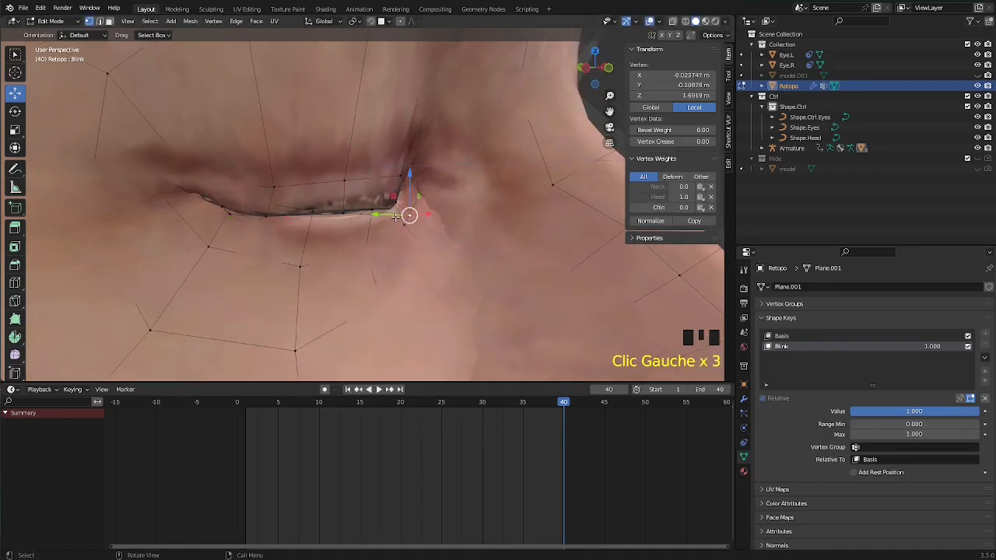
pyautogui.moveTo(395, 217); pyautogui.dragTo(362, 212)
pyautogui.moveTo(362, 213); pyautogui.dragTo(268, 242, button='middle')
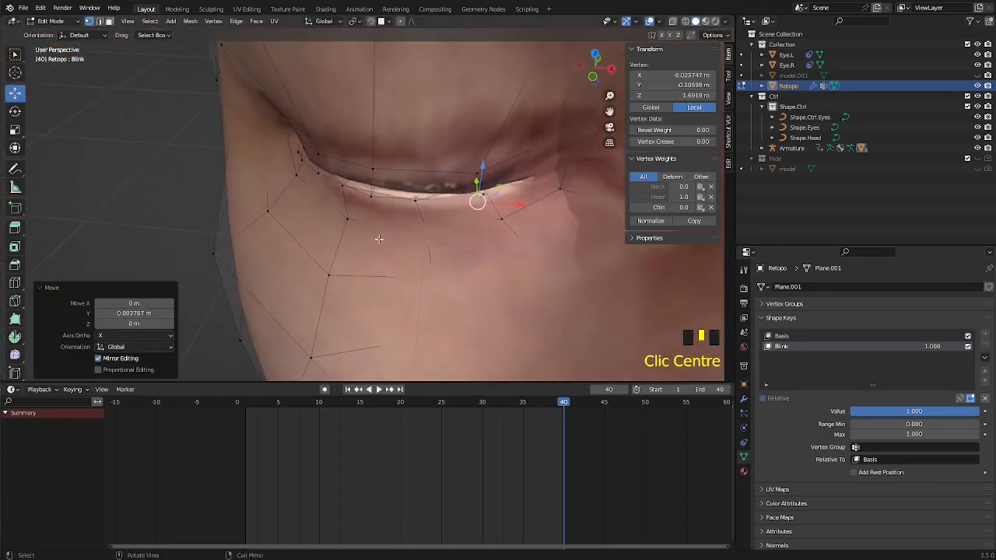
# Step: Lower the vertex on the outer half of the right upper lid rim slightly to cover the exposed eyeball
pyautogui.moveTo(406, 237); pyautogui.dragTo(406, 176, button='middle')
pyautogui.scroll(3, 405, 176)
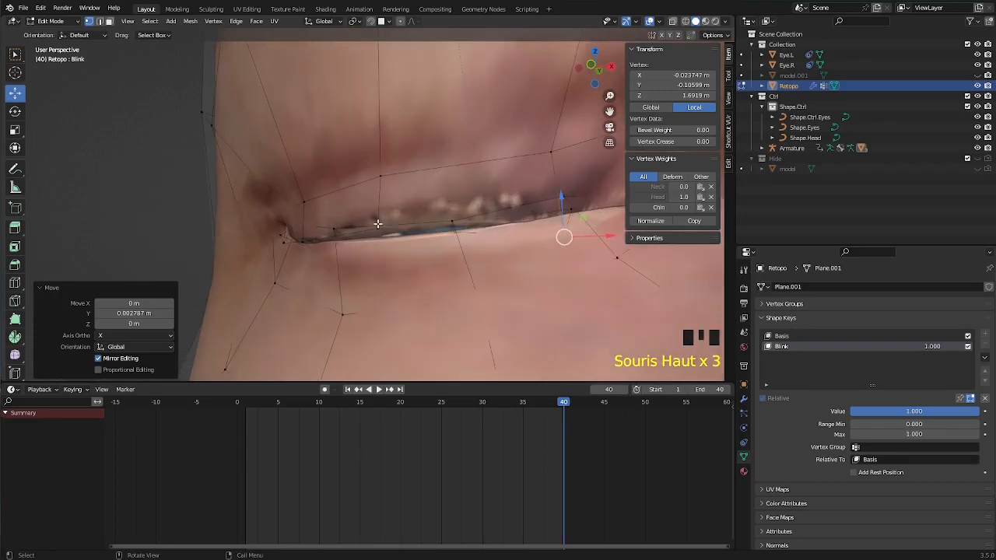
pyautogui.click(379, 225)
pyautogui.moveTo(379, 189); pyautogui.dragTo(380, 196)
pyautogui.moveTo(381, 197); pyautogui.dragTo(444, 179, button='middle')
# Step: Move the vertex above the right eye's inner corner about -0.0023 m in X and -0.0025 m in Z
pyautogui.scroll(-6, 456, 211)
pyautogui.click(451, 178)
pyautogui.moveTo(450, 178); pyautogui.dragTo(443, 172)
pyautogui.moveTo(442, 172); pyautogui.dragTo(443, 187, button='middle')
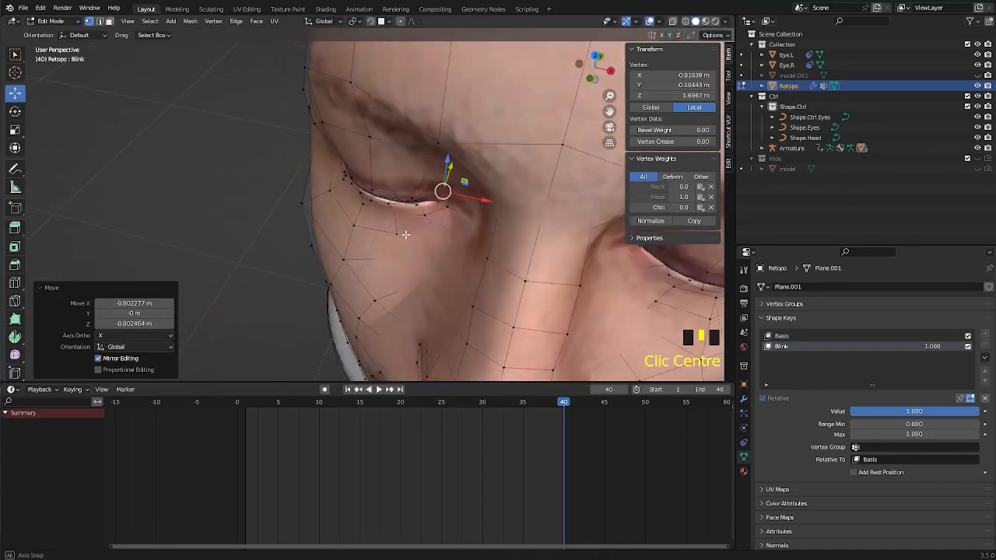
# Step: Lower the vertex above the right eye's inner corner about 0.0009 m in Z, and check the closed lids in Object Mode
pyautogui.moveTo(443, 188); pyautogui.dragTo(446, 177)
pyautogui.scroll(-3, 420, 190)
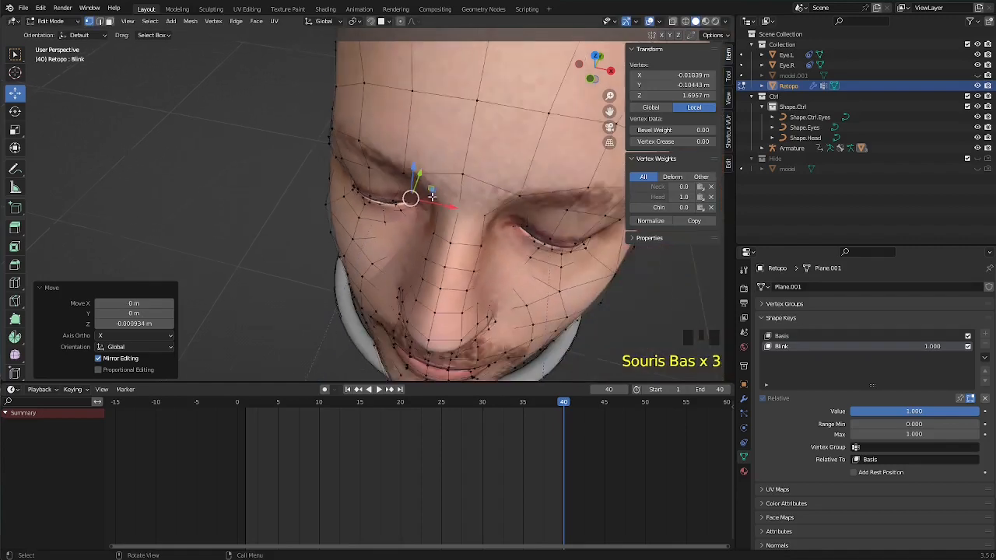
pyautogui.moveTo(413, 196)
pyautogui.mouseDown(button='middle')
pyautogui.moveTo(408, 206)
pyautogui.moveTo(370, 170)
pyautogui.moveTo(408, 197)
pyautogui.mouseUp(button='middle')
pyautogui.scroll(-3, 409, 206)
pyautogui.press('Tab')
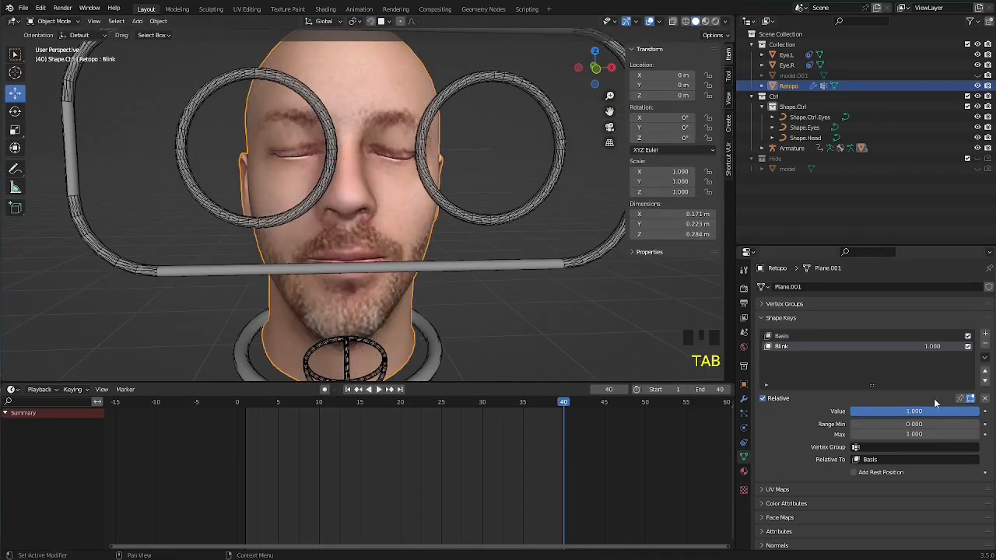
pyautogui.moveTo(949, 411); pyautogui.dragTo(977, 411)
pyautogui.scroll(3, 342, 178)
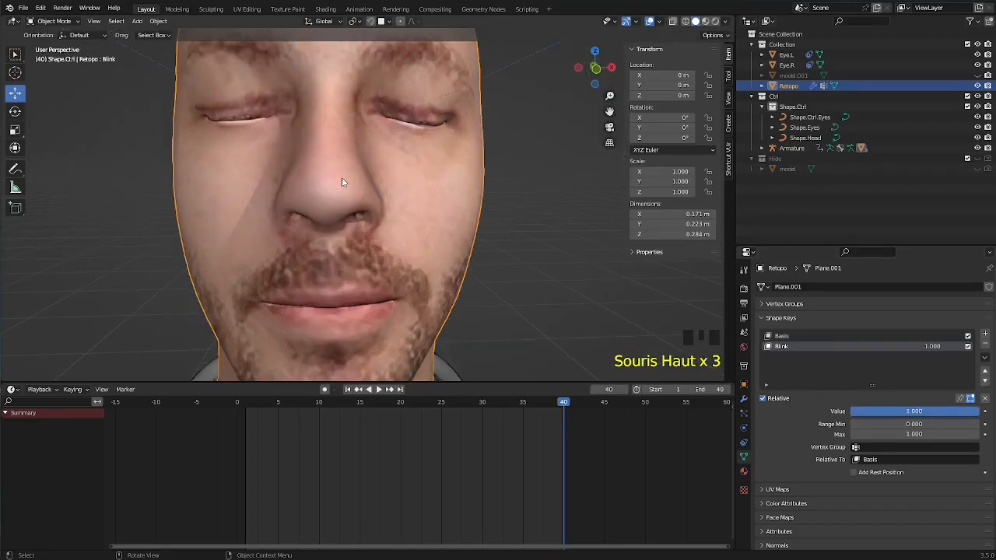
# Step: Move two neighbouring lid rim vertices near the right eye's outer corner about 0.0013 m in X and 0.0012 m in Y
pyautogui.moveTo(342, 177); pyautogui.dragTo(310, 173, button='middle')
pyautogui.press('Tab')
pyautogui.scroll(2, 311, 173)
pyautogui.click(281, 178)
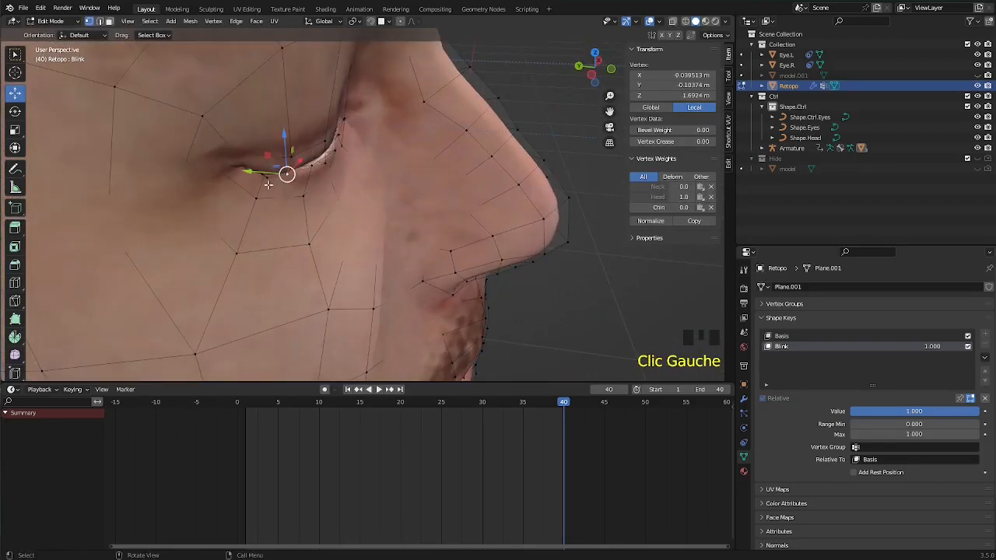
pyautogui.keyDown('shift'); pyautogui.click(270, 179); pyautogui.keyUp('shift')
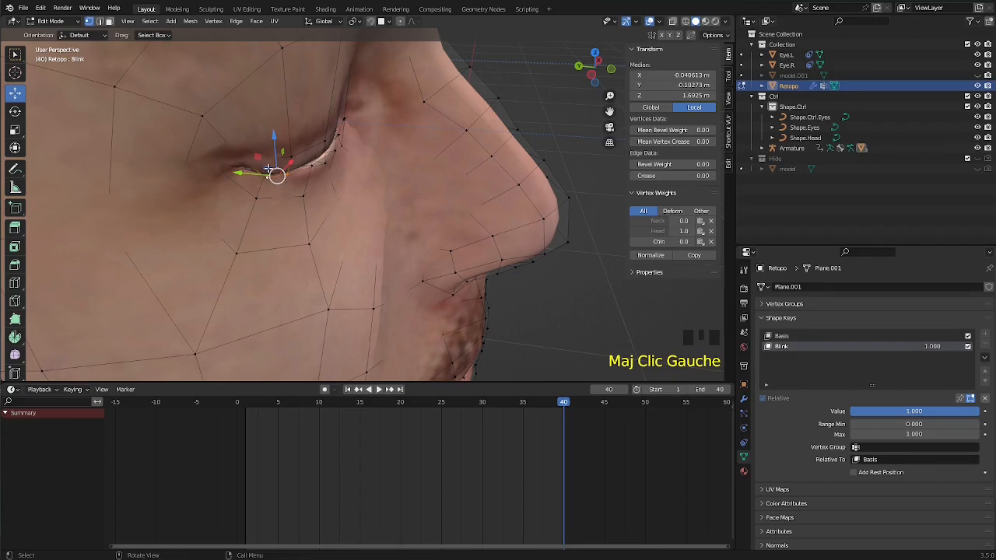
pyautogui.moveTo(268, 168); pyautogui.dragTo(271, 167)
pyautogui.moveTo(272, 166); pyautogui.dragTo(420, 176, button='middle')
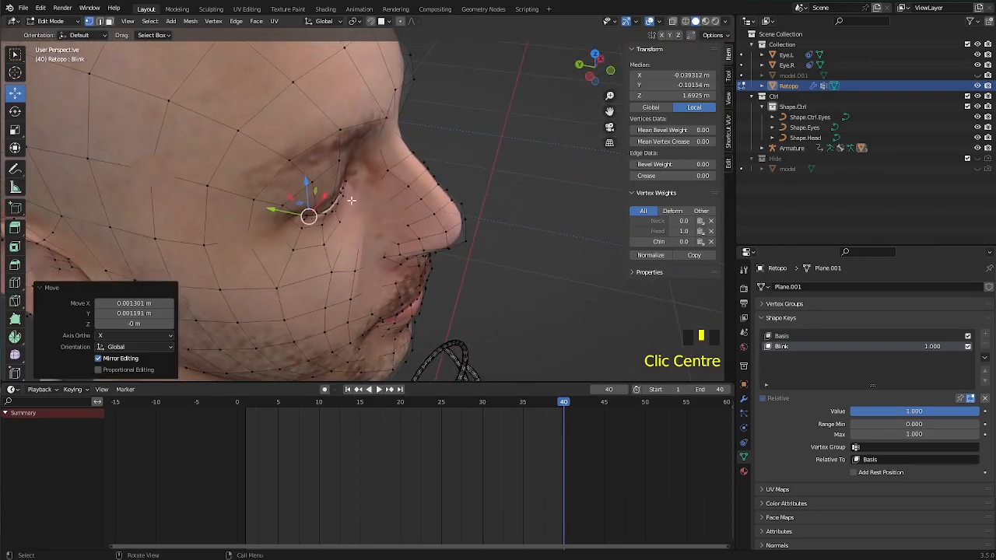
# Step: Return to Object Mode and test the Blink shape key, leaving its value at 0
pyautogui.scroll(2, 351, 201)
pyautogui.moveTo(351, 200); pyautogui.dragTo(405, 222, button='middle')
pyautogui.click(323, 172)
pyautogui.scroll(-5, 334, 173)
pyautogui.press('Tab')
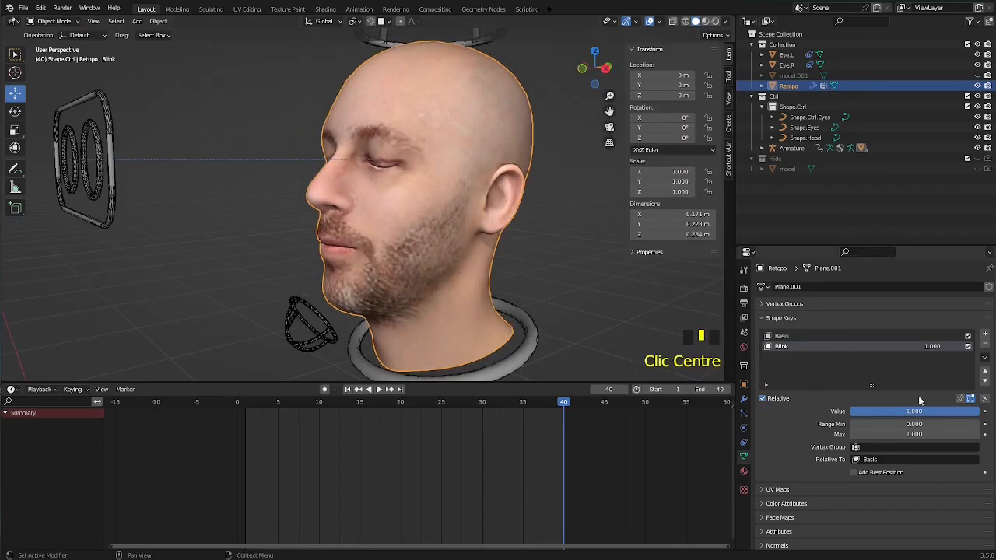
pyautogui.moveTo(915, 410); pyautogui.dragTo(793, 410)
pyautogui.moveTo(858, 410); pyautogui.dragTo(819, 411)
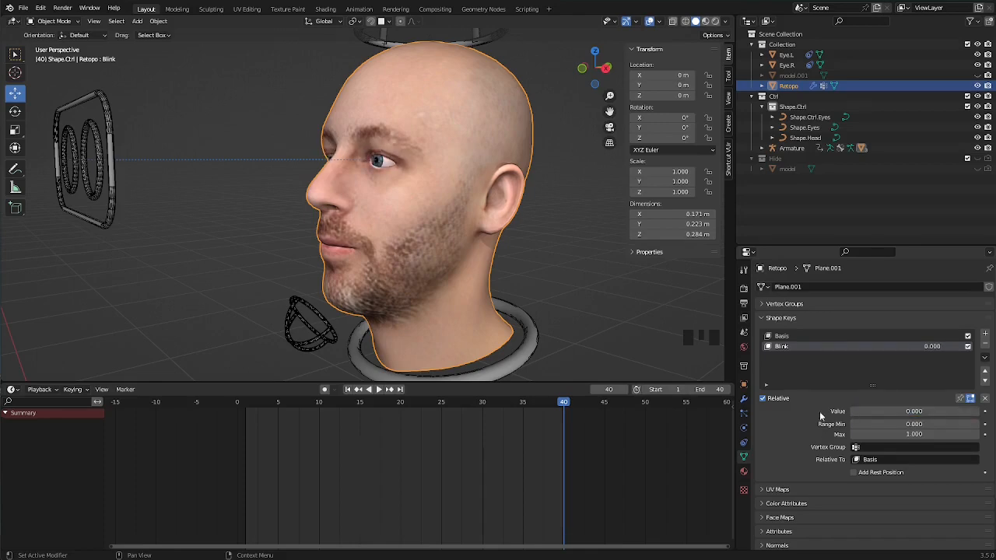
# Step: Add a new shape key to the head and name it Smile
pyautogui.moveTo(467, 257); pyautogui.dragTo(388, 212, button='middle')
pyautogui.scroll(3, 476, 242)
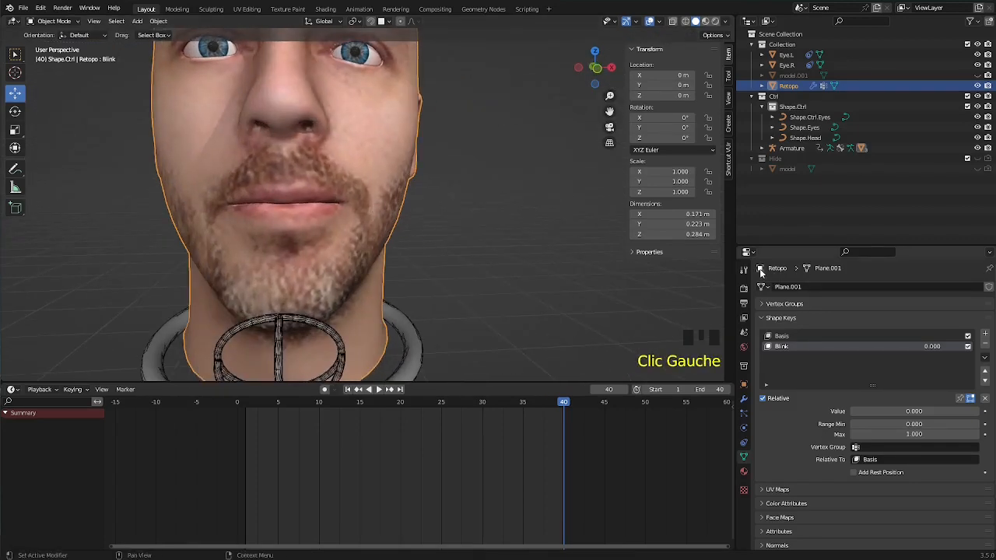
pyautogui.click(986, 335)
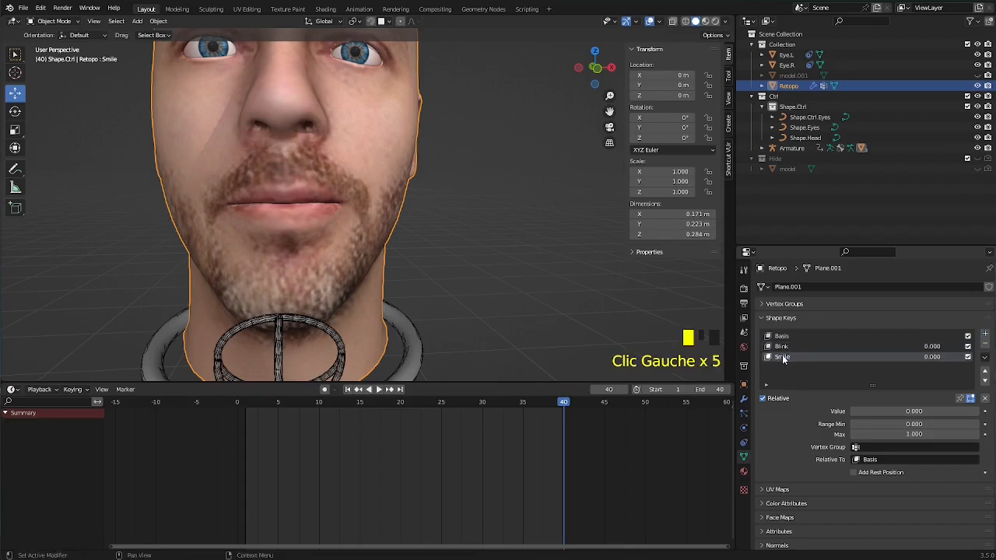
# Step: Switch the head to Sculpt Mode and choose the Grab brush with X-axis symmetry
pyautogui.click(58, 22)
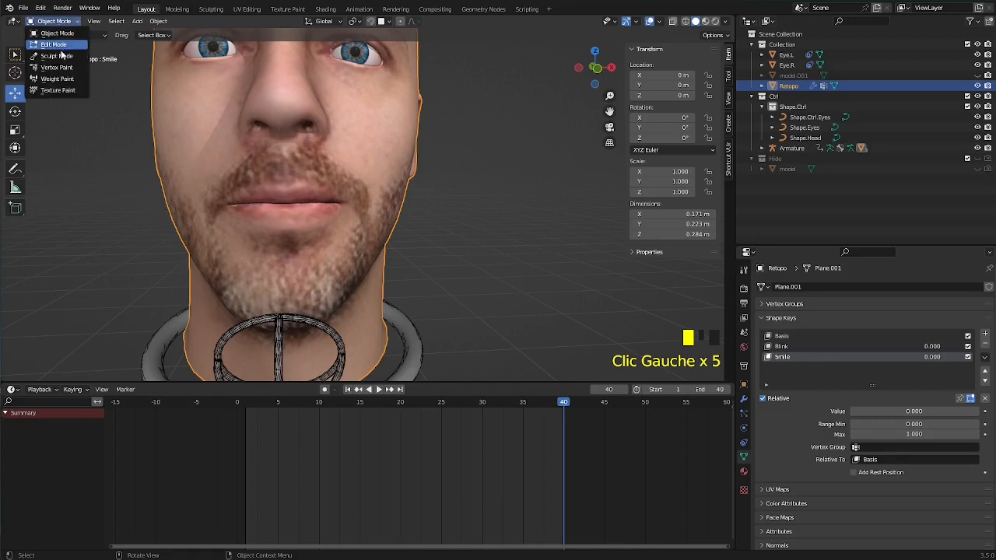
pyautogui.click(58, 58)
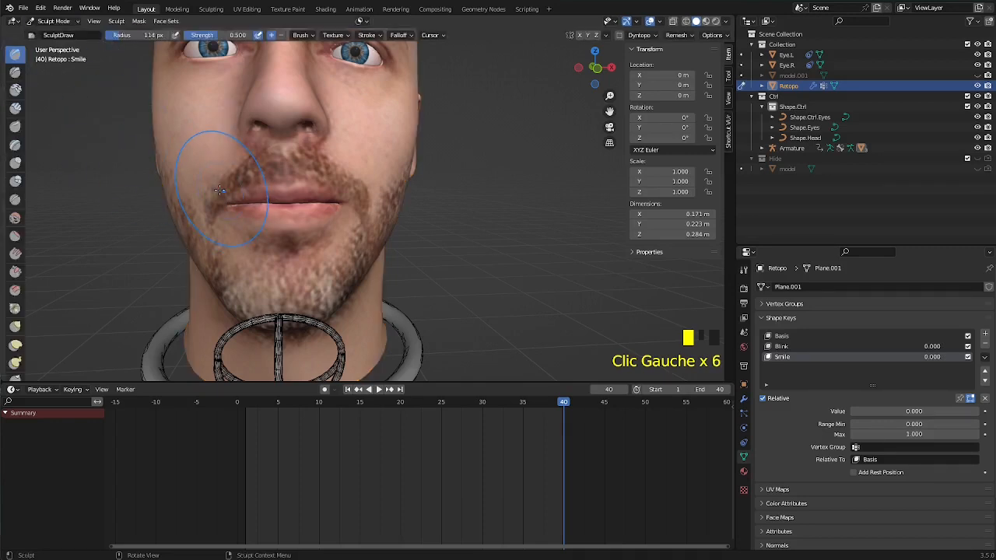
pyautogui.press('g')
pyautogui.click(580, 34)
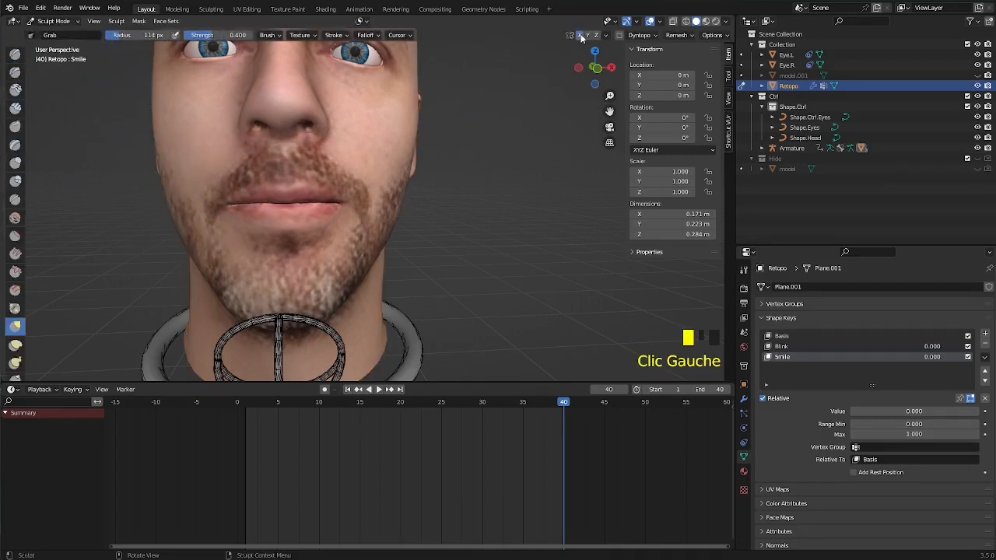
# Step: Set the Smile shape key's value to 1.000 and pull the mouth corners outward and up with the Grab brush
pyautogui.moveTo(358, 197); pyautogui.dragTo(345, 200, button='middle')
pyautogui.click(343, 204)
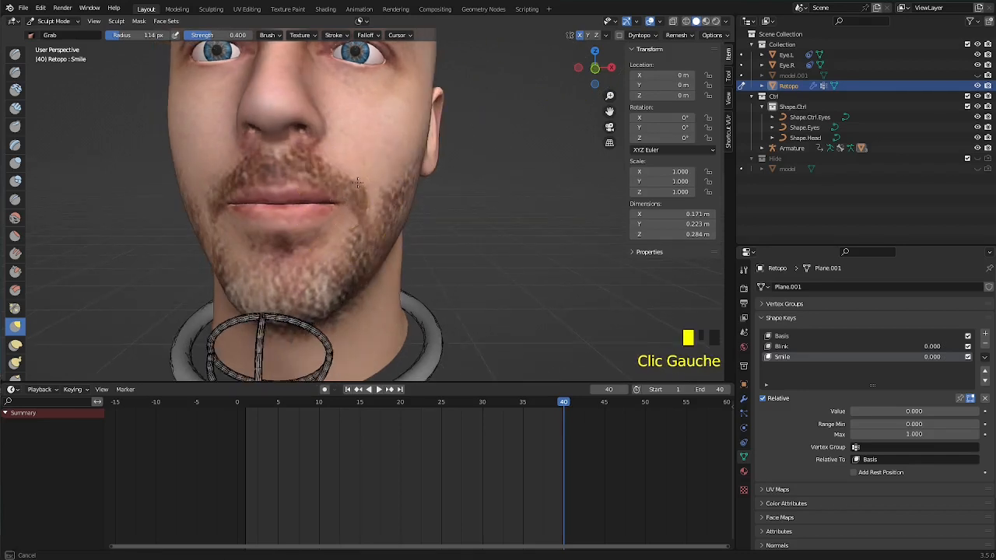
pyautogui.moveTo(223, 201); pyautogui.dragTo(221, 186)
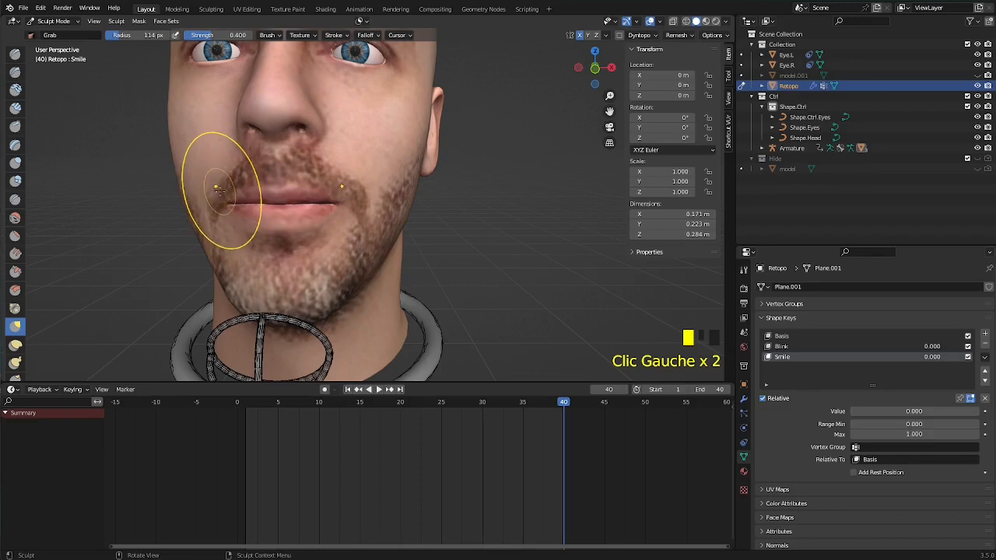
pyautogui.moveTo(926, 357); pyautogui.dragTo(980, 358)
pyautogui.moveTo(352, 204); pyautogui.dragTo(365, 196)
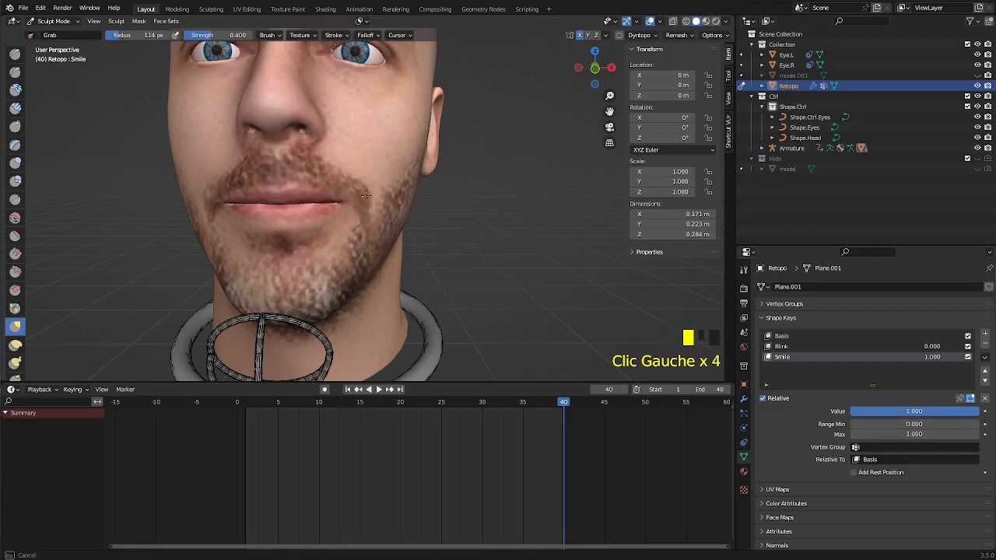
# Step: Grab the mouth corners from above and from the side to widen the smile and curve it upward around the face
pyautogui.moveTo(373, 183); pyautogui.dragTo(352, 263, button='middle')
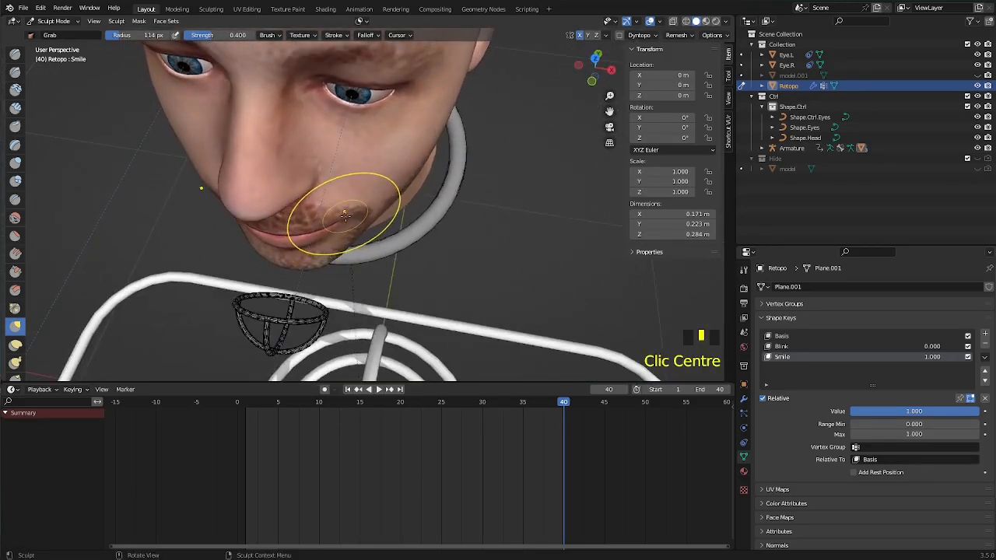
pyautogui.moveTo(344, 216)
pyautogui.mouseDown()
pyautogui.moveTo(371, 200)
pyautogui.moveTo(366, 216)
pyautogui.mouseUp()
pyautogui.moveTo(367, 216); pyautogui.dragTo(259, 127, button='middle')
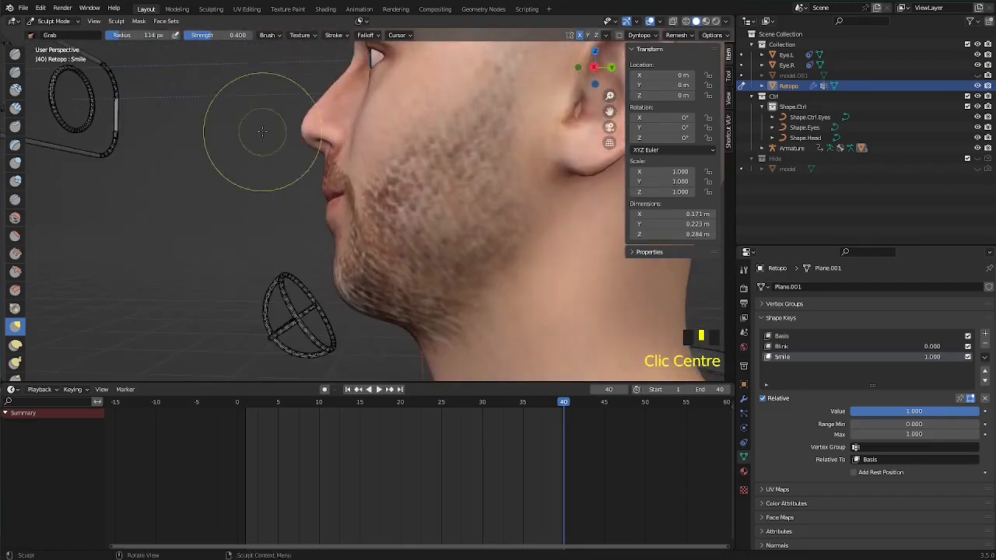
pyautogui.scroll(3, 326, 210)
pyautogui.click(335, 191)
pyautogui.moveTo(336, 190); pyautogui.dragTo(345, 182, button='middle')
pyautogui.moveTo(345, 182); pyautogui.dragTo(345, 170)
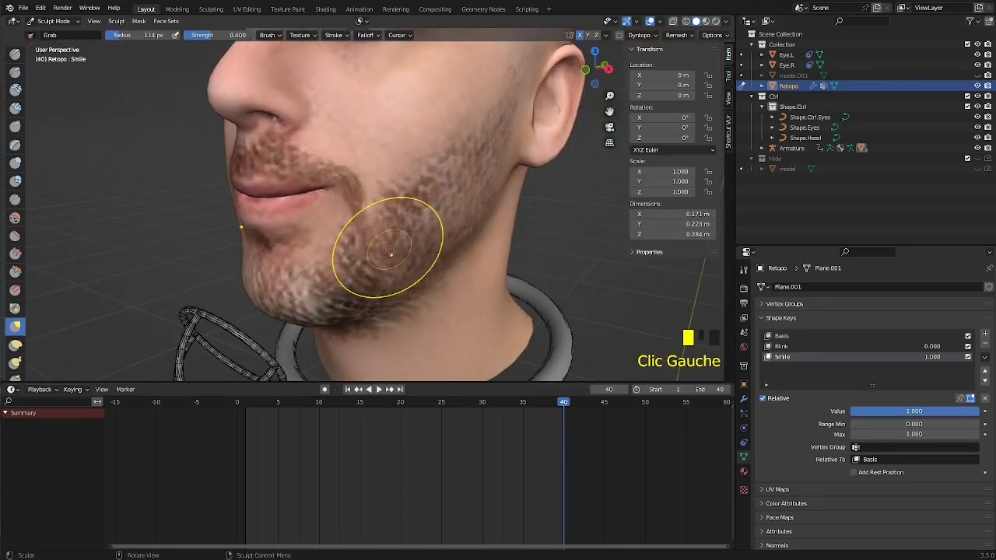
# Step: Refine the smile by nudging the skin at and just below the mouth corners with small Grab strokes
pyautogui.scroll(-3, 387, 229)
pyautogui.moveTo(381, 227); pyautogui.dragTo(475, 228, button='middle')
pyautogui.scroll(3, 344, 223)
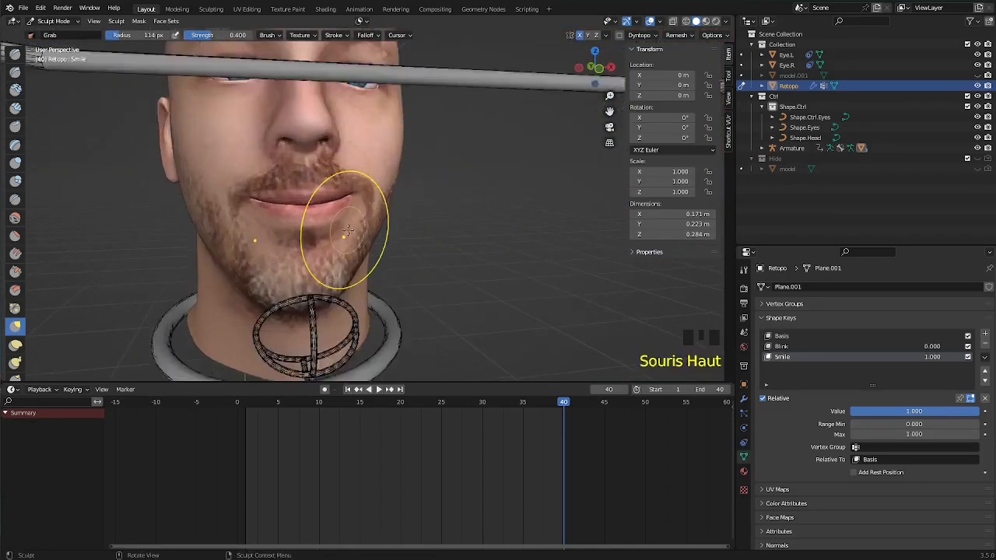
pyautogui.moveTo(344, 212)
pyautogui.mouseDown()
pyautogui.moveTo(344, 227)
pyautogui.moveTo(345, 216)
pyautogui.mouseUp()
pyautogui.moveTo(343, 218)
pyautogui.mouseDown(button='middle')
pyautogui.moveTo(300, 216)
pyautogui.moveTo(360, 201)
pyautogui.mouseUp(button='middle')
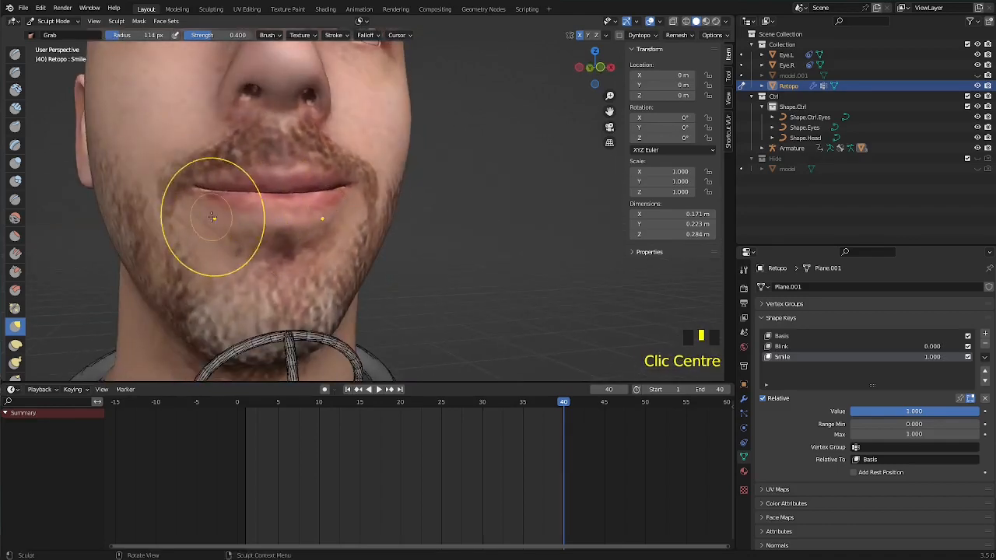
pyautogui.moveTo(206, 222); pyautogui.dragTo(200, 222)
pyautogui.scroll(-3, 255, 280)
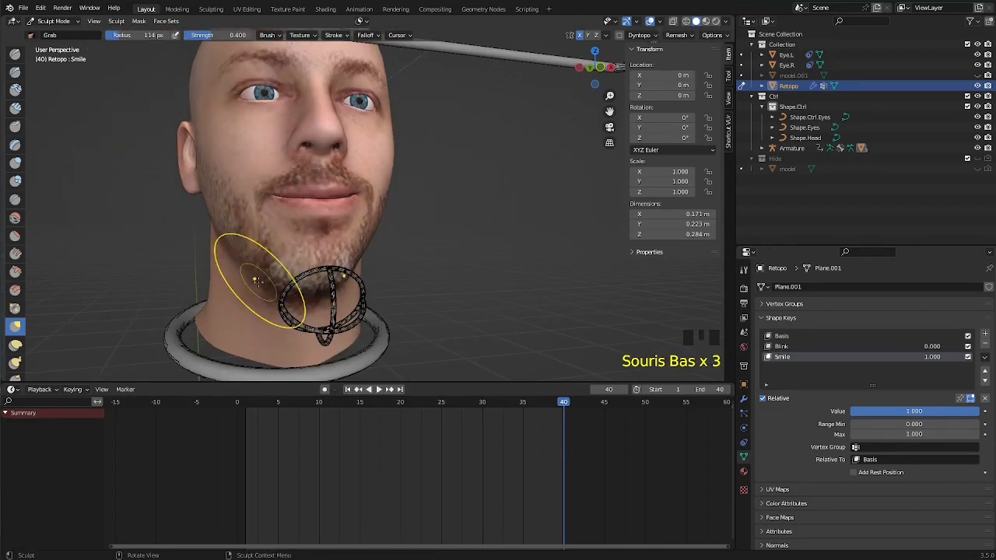
pyautogui.moveTo(967, 413)
pyautogui.mouseDown()
pyautogui.moveTo(837, 413)
pyautogui.moveTo(967, 413)
pyautogui.mouseUp()
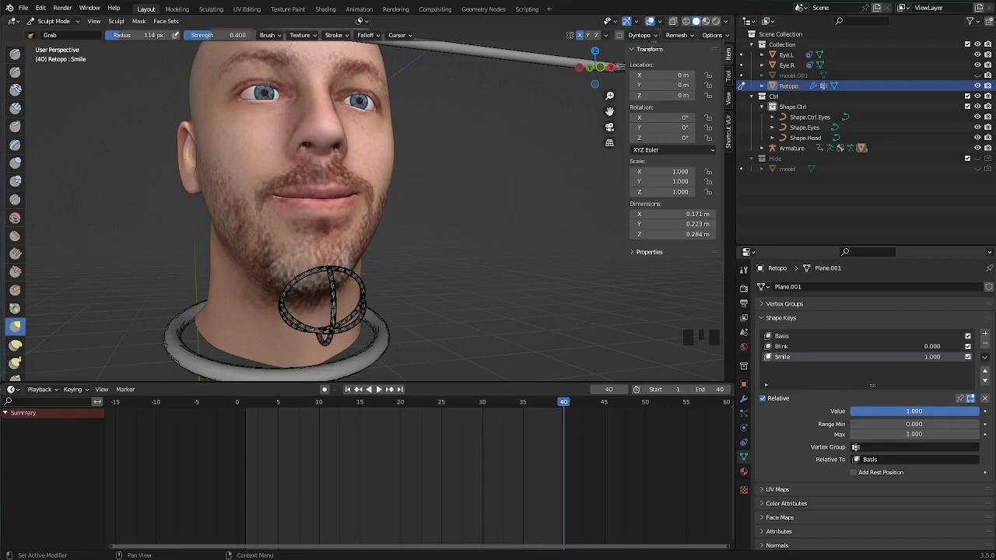
# Step: Add a shape key named Sad with its value at 1.000, and reset the Smile value to 0
pyautogui.click(985, 335)
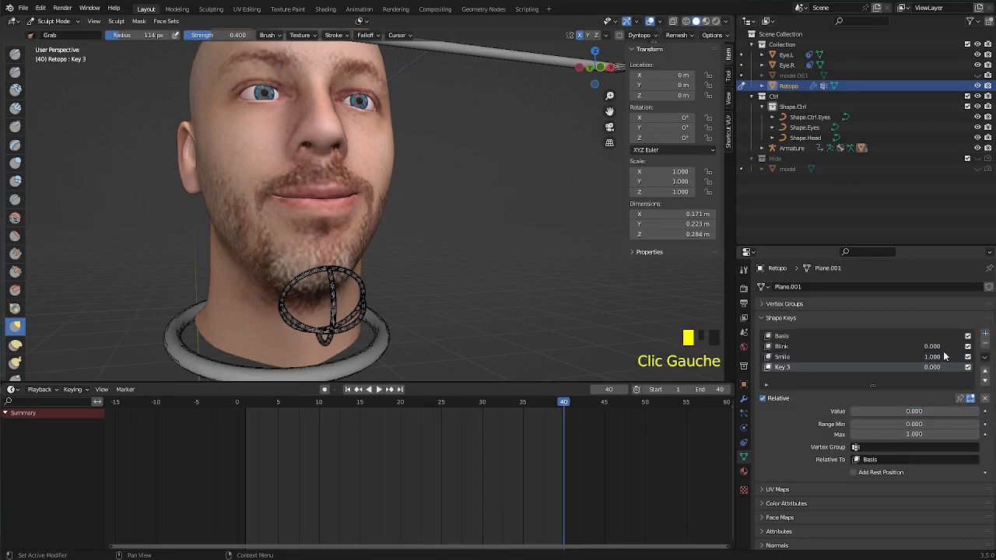
pyautogui.doubleClick(941, 357)
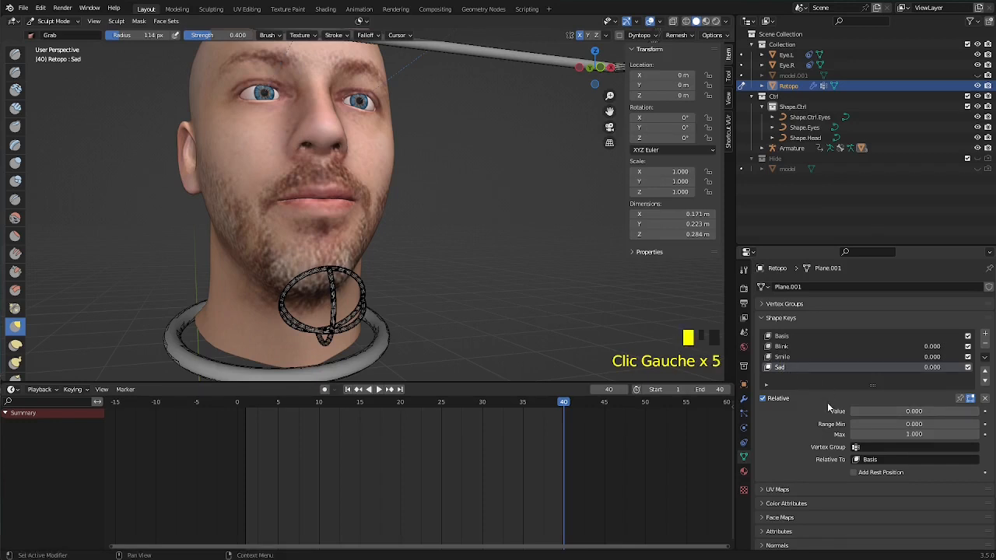
pyautogui.moveTo(879, 411); pyautogui.dragTo(947, 412)
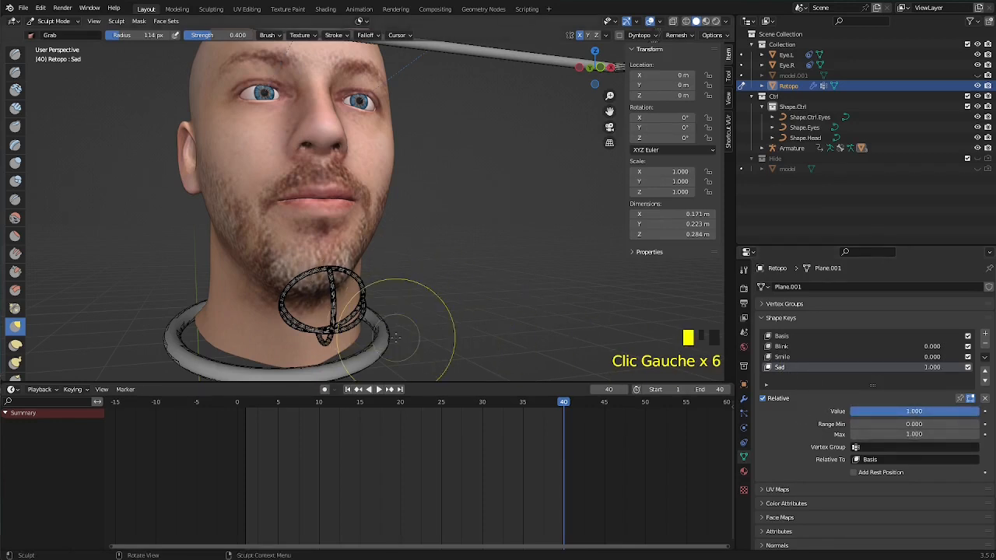
# Step: Pull both mouth corners downward with symmetric Grab strokes to form the Sad expression
pyautogui.scroll(3, 205, 224)
pyautogui.moveTo(195, 198)
pyautogui.mouseDown()
pyautogui.moveTo(170, 230)
pyautogui.moveTo(219, 204)
pyautogui.mouseUp()
pyautogui.moveTo(232, 179)
pyautogui.mouseDown()
pyautogui.moveTo(292, 195)
pyautogui.moveTo(268, 210)
pyautogui.mouseUp()
pyautogui.moveTo(270, 210); pyautogui.dragTo(355, 251, button='middle')
pyautogui.moveTo(355, 250)
pyautogui.mouseDown()
pyautogui.moveTo(337, 257)
pyautogui.moveTo(354, 253)
pyautogui.mouseUp()
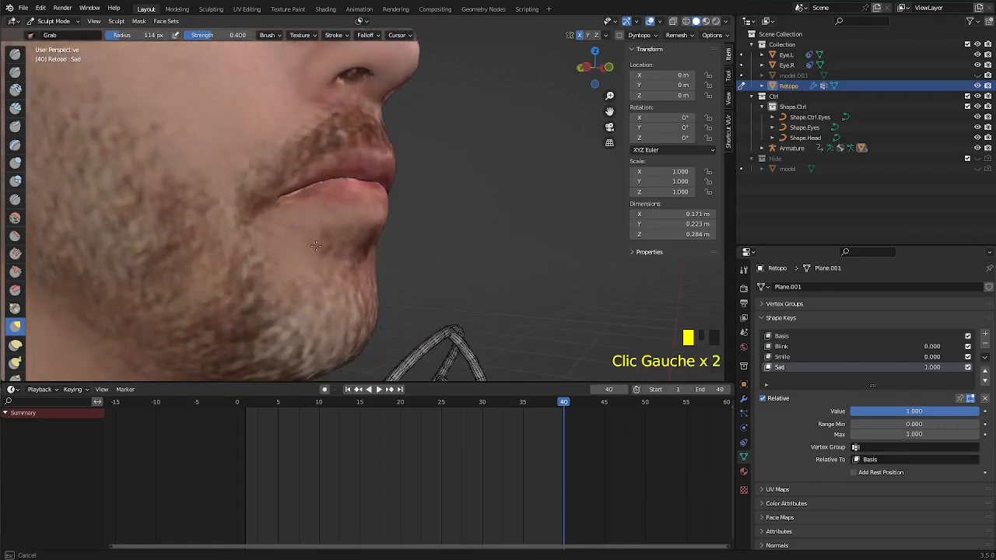
pyautogui.moveTo(285, 222); pyautogui.dragTo(244, 204, button='middle')
pyautogui.moveTo(245, 207); pyautogui.dragTo(247, 216)
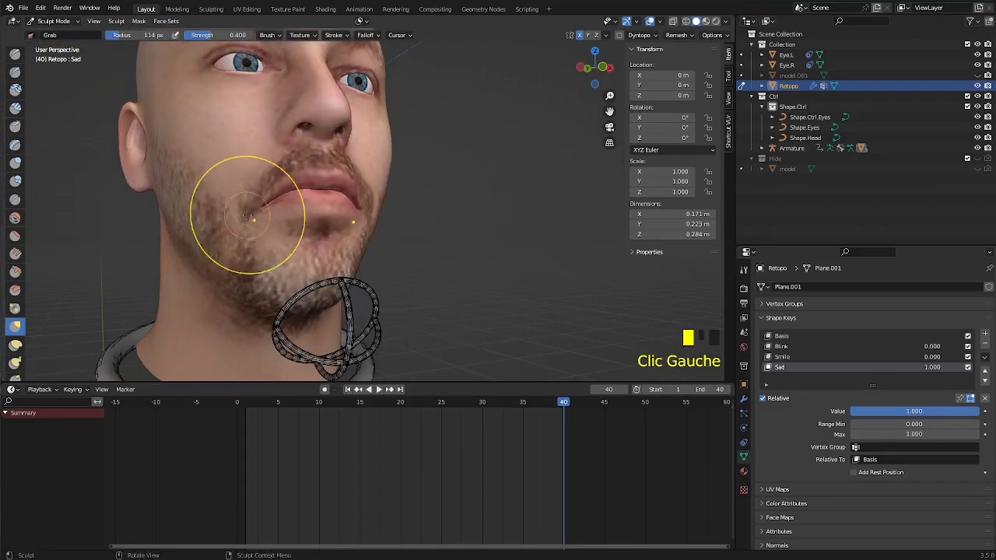
# Step: Refine the frown with Grab strokes around the lips, mouth corners and the area just below them
pyautogui.moveTo(264, 180); pyautogui.dragTo(262, 178)
pyautogui.moveTo(262, 177); pyautogui.dragTo(206, 222, button='middle')
pyautogui.moveTo(210, 221); pyautogui.dragTo(222, 220)
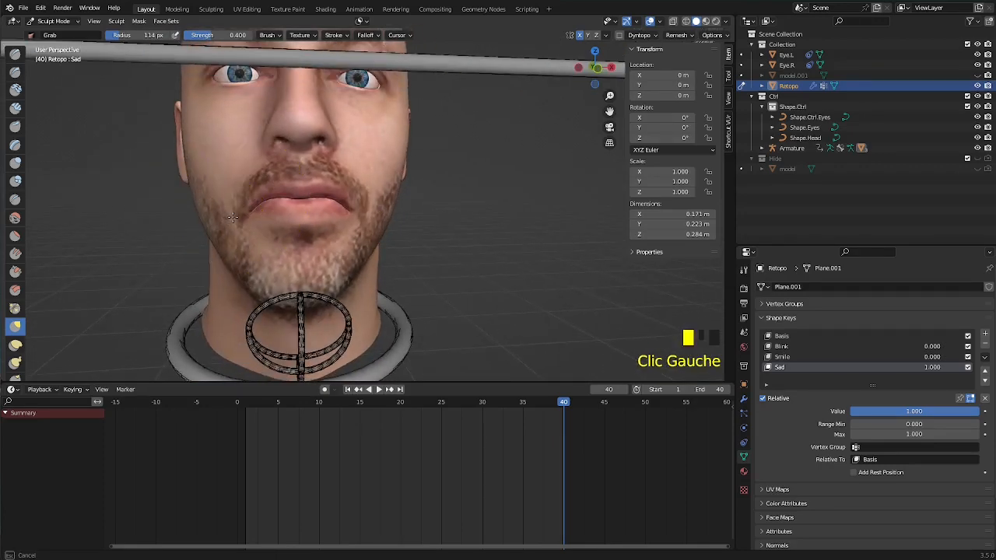
pyautogui.moveTo(263, 245); pyautogui.dragTo(263, 223)
pyautogui.moveTo(263, 223)
pyautogui.mouseDown(button='middle')
pyautogui.moveTo(265, 250)
pyautogui.moveTo(272, 216)
pyautogui.mouseUp(button='middle')
pyautogui.scroll(3, 260, 216)
pyautogui.moveTo(232, 179)
pyautogui.mouseDown()
pyautogui.moveTo(230, 160)
pyautogui.moveTo(183, 194)
pyautogui.mouseUp()
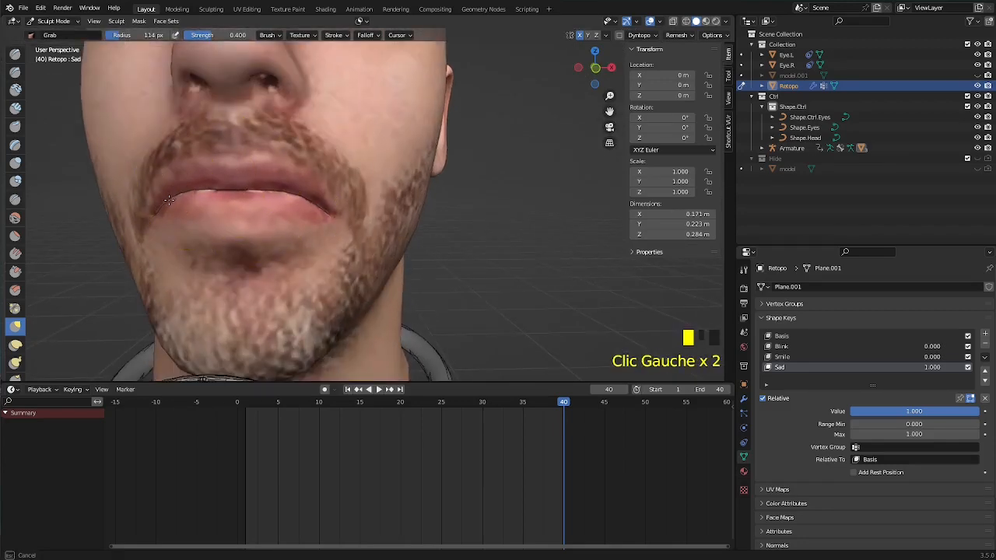
# Step: Reset the Sad shape key's value to 0 to bring back the neutral mouth
pyautogui.scroll(-2, 251, 196)
pyautogui.moveTo(251, 197); pyautogui.dragTo(224, 204, button='middle')
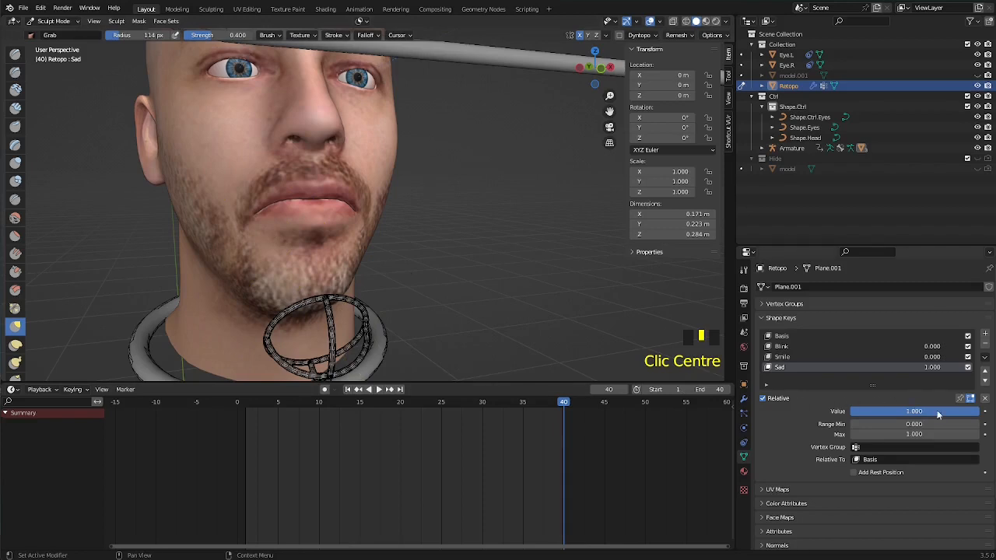
pyautogui.moveTo(940, 414); pyautogui.dragTo(850, 411)
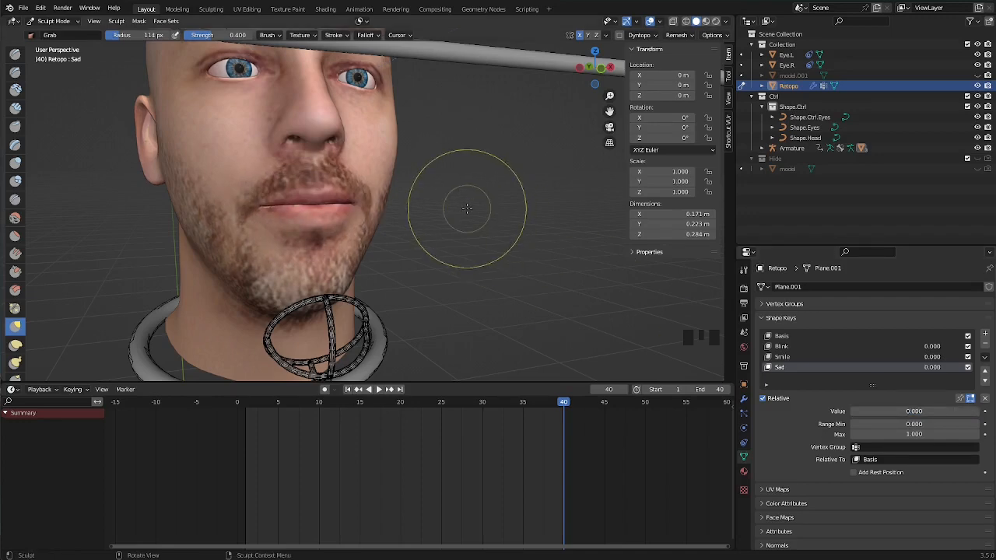
# Step: Scrub the timeline back to frame 7 to review the head's animation with its controllers in view
pyautogui.moveTo(462, 205); pyautogui.dragTo(355, 216, button='middle')
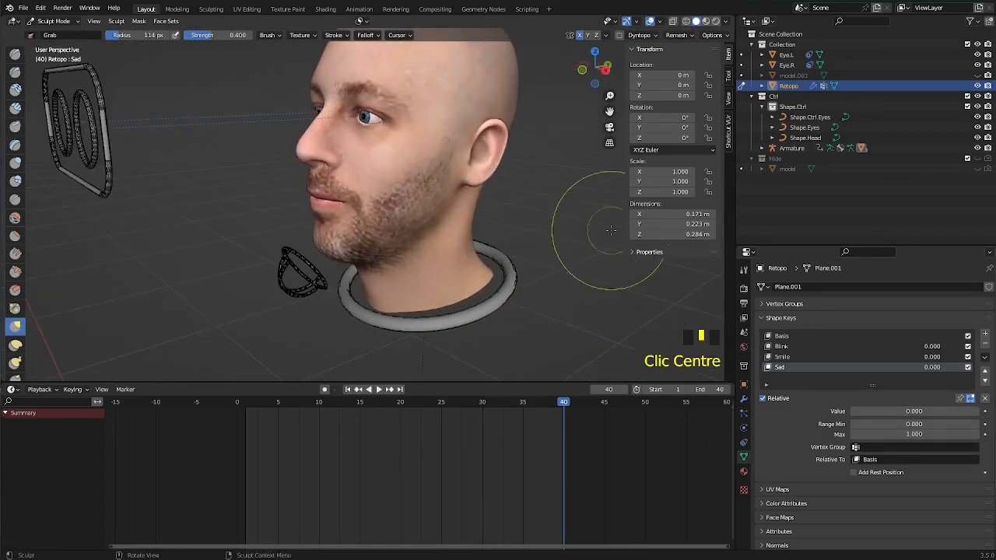
pyautogui.keyDown('shift'); pyautogui.moveTo(559, 226); pyautogui.dragTo(535, 280, button='middle'); pyautogui.keyUp('shift')
pyautogui.moveTo(488, 253); pyautogui.dragTo(515, 251, button='middle')
pyautogui.scroll(-2, 555, 329)
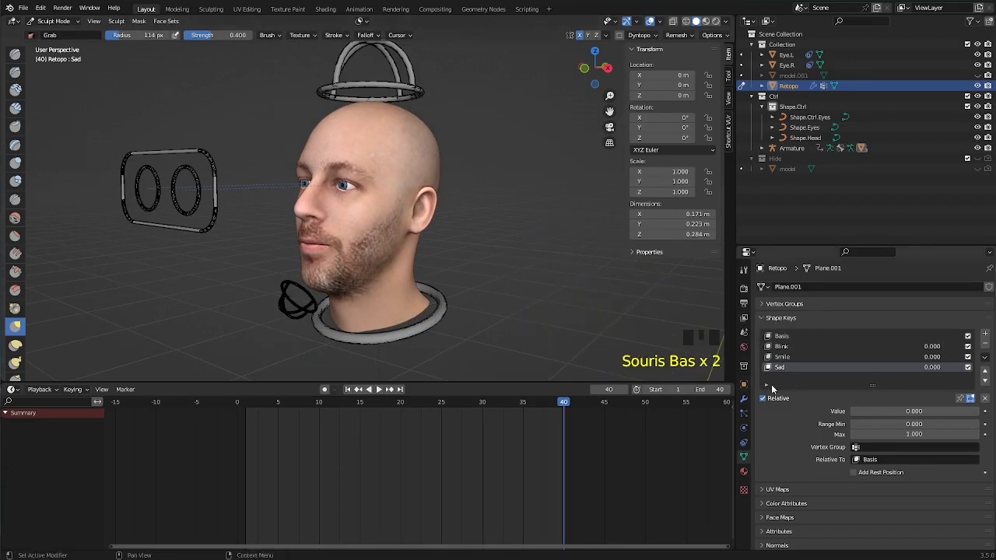
pyautogui.moveTo(556, 409)
pyautogui.mouseDown()
pyautogui.moveTo(272, 416)
pyautogui.moveTo(294, 417)
pyautogui.mouseUp()
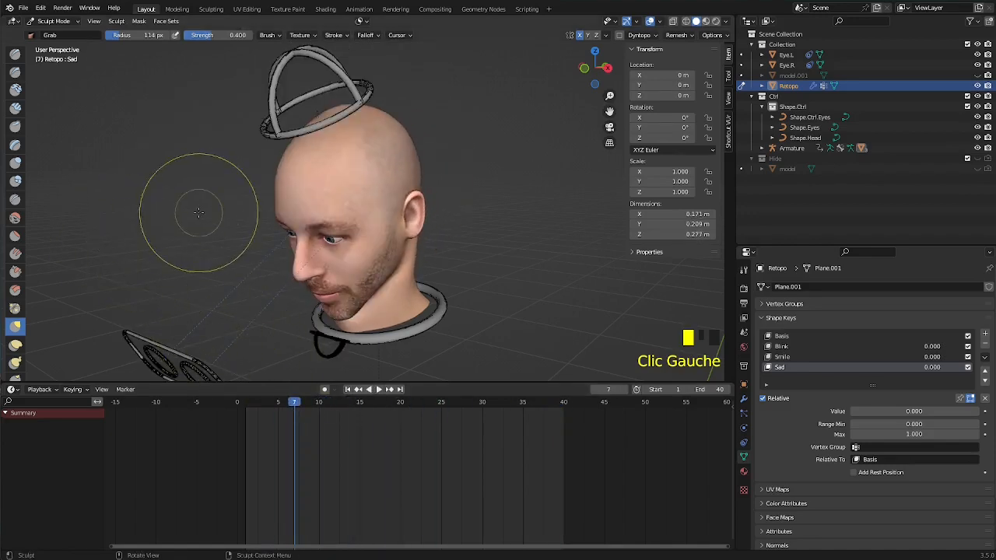
# Step: Leave Sculpt Mode, select the armature that holds the head controllers, and return the timeline to frame 1
pyautogui.click(51, 22)
pyautogui.click(56, 33)
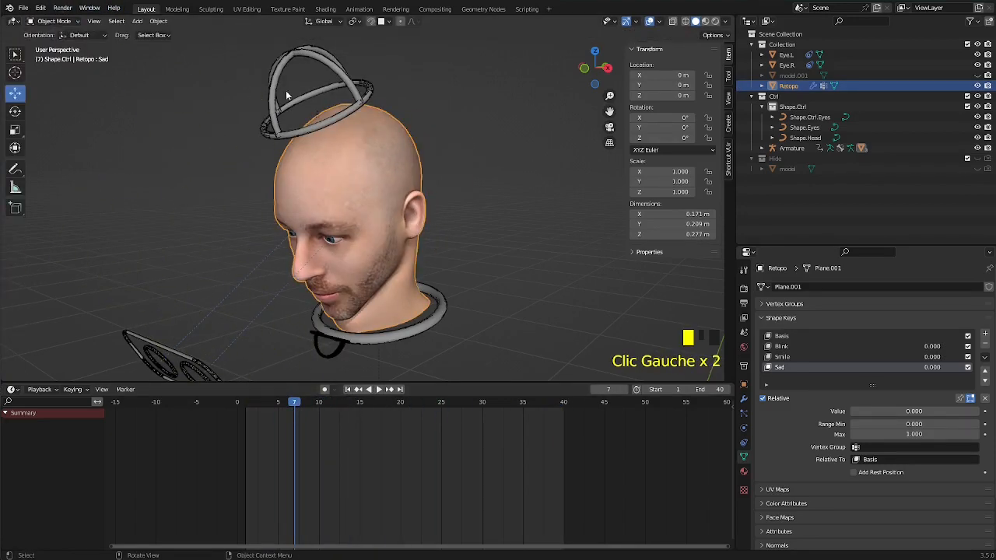
pyautogui.click(311, 55)
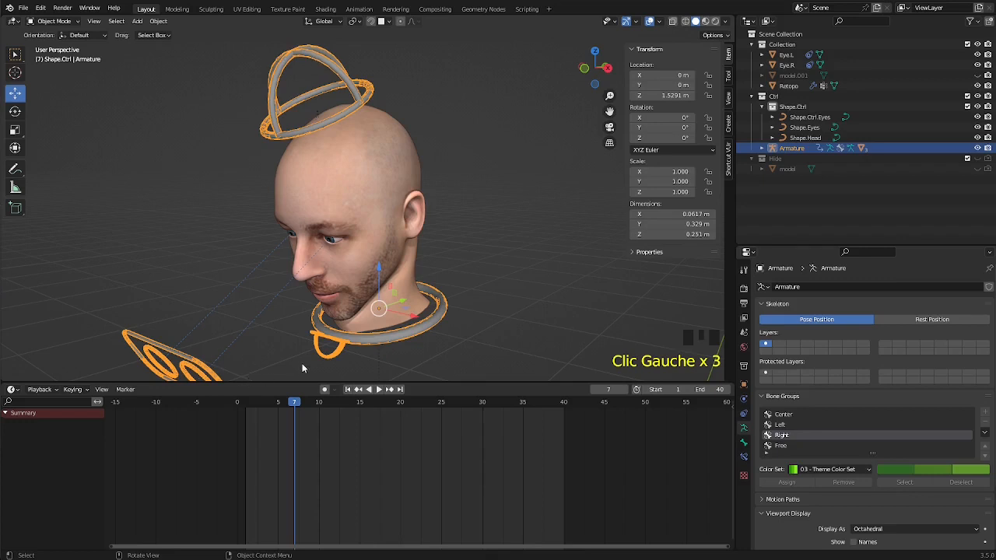
pyautogui.click(348, 389)
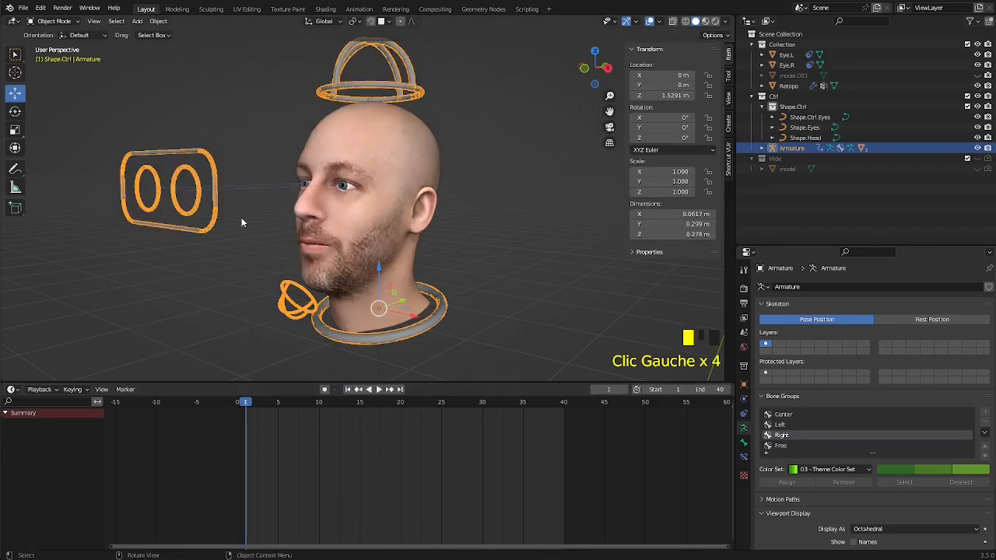
# Step: Put the armature in Pose Mode with all bones selected and delete all of its keyframes
pyautogui.hotkey('ctrl', 'Tab')
pyautogui.press('a')
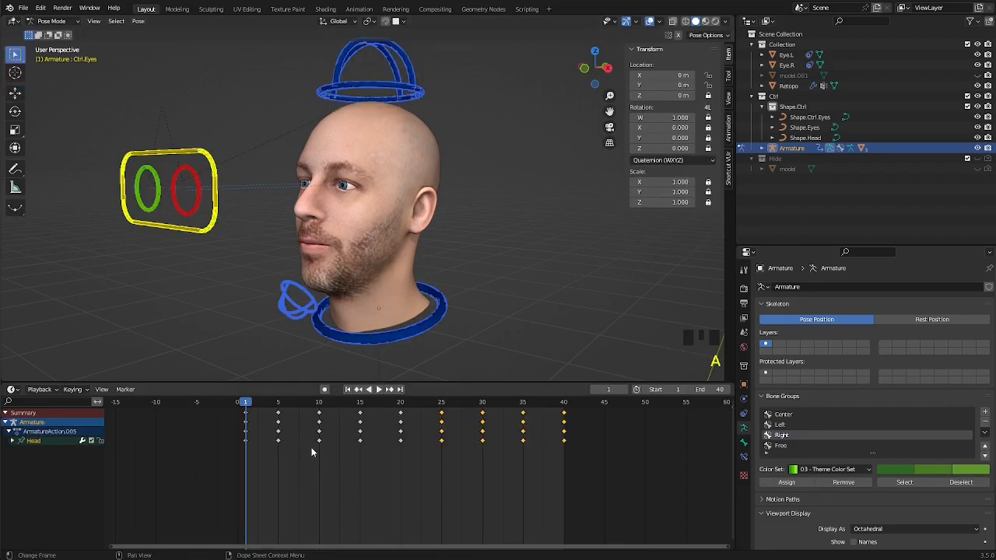
pyautogui.press('a')
pyautogui.press('x')
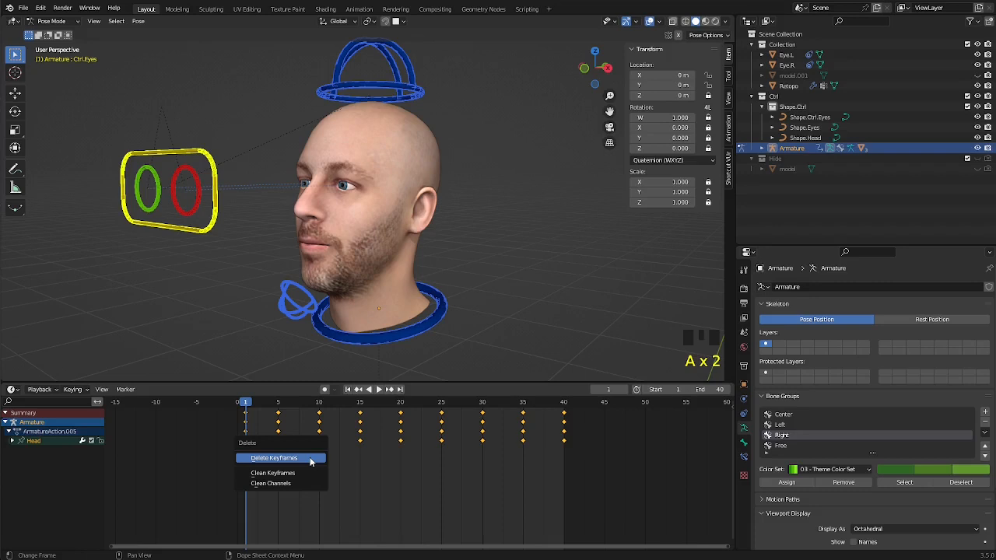
pyautogui.click(310, 459)
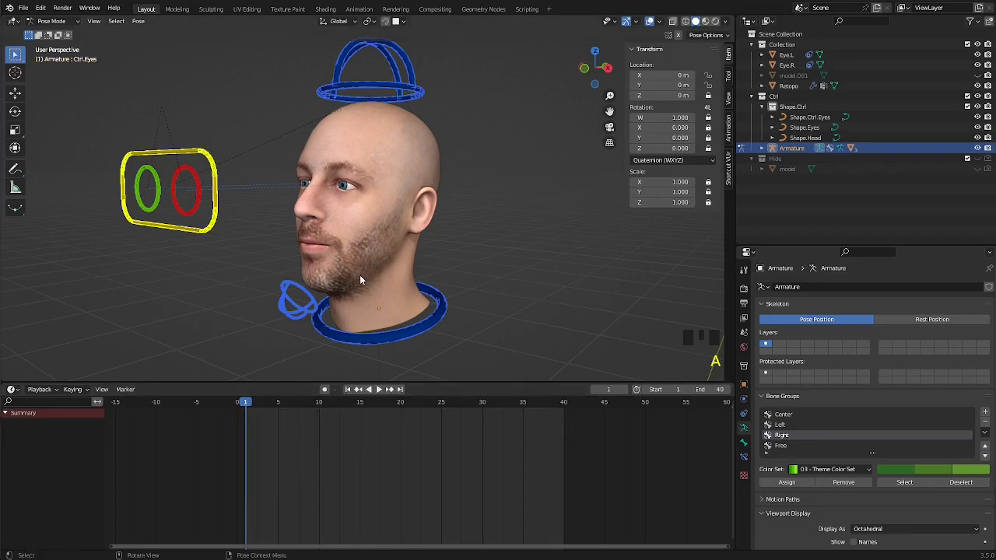
# Step: Insert a Location & Rotation keyframe for all the bones at frame 1
pyautogui.moveTo(360, 275); pyautogui.dragTo(303, 218, button='middle')
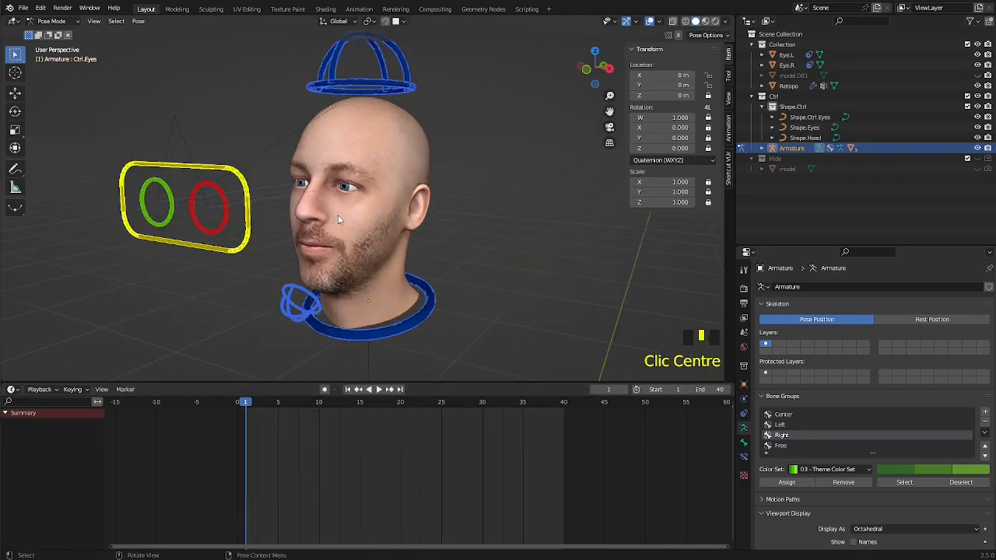
pyautogui.press('i')
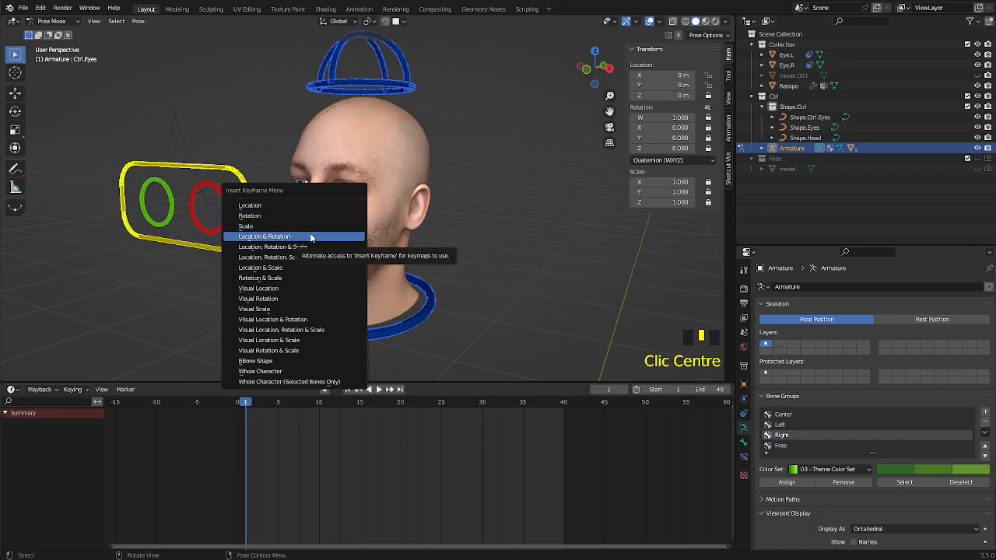
pyautogui.click(311, 236)
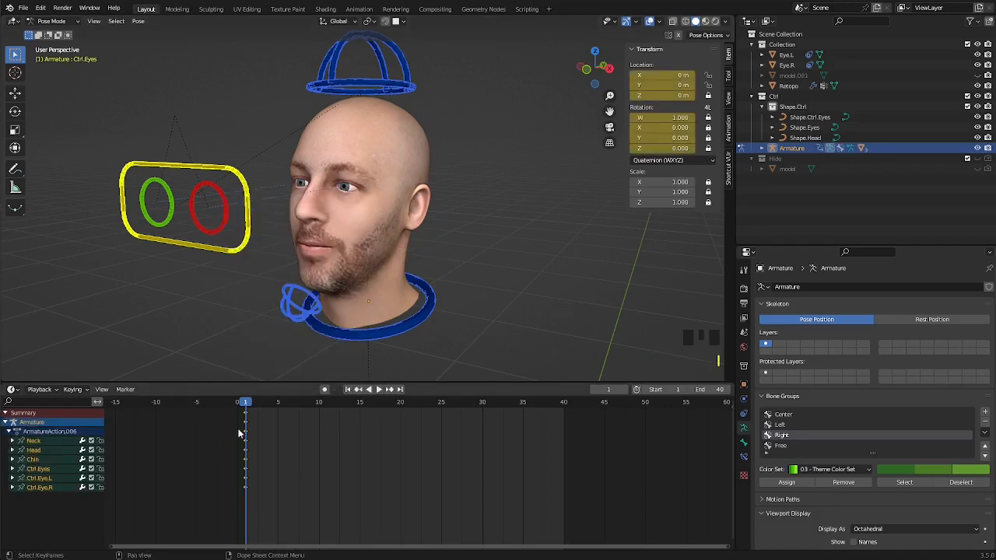
# Step: Test the jaw by rotating the Chin bone 10.8° around the global X axis, and restore the keyed pose at frame 1
pyautogui.moveTo(491, 262); pyautogui.dragTo(447, 257, button='middle')
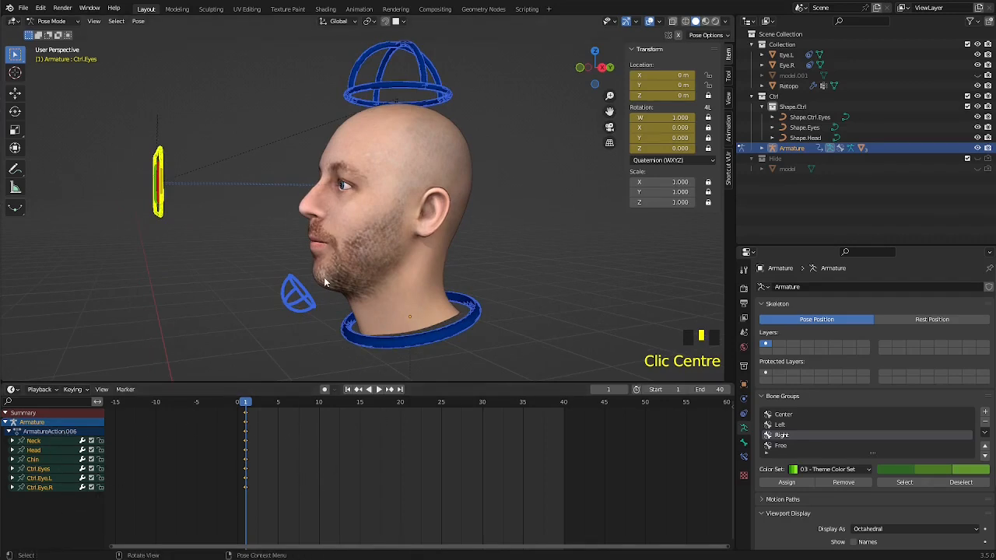
pyautogui.click(307, 299)
pyautogui.moveTo(312, 299); pyautogui.dragTo(329, 296, button='middle')
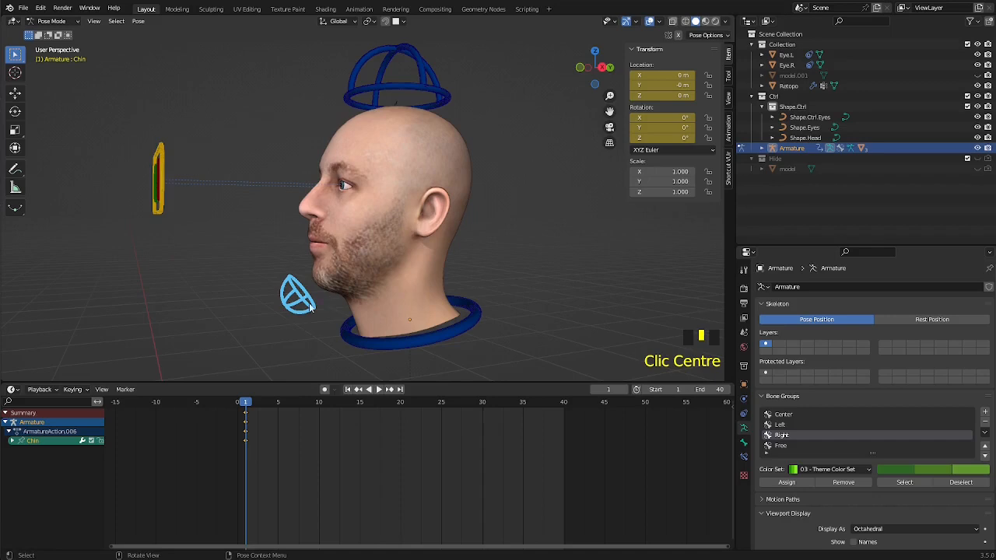
pyautogui.press('r')
pyautogui.press('x')
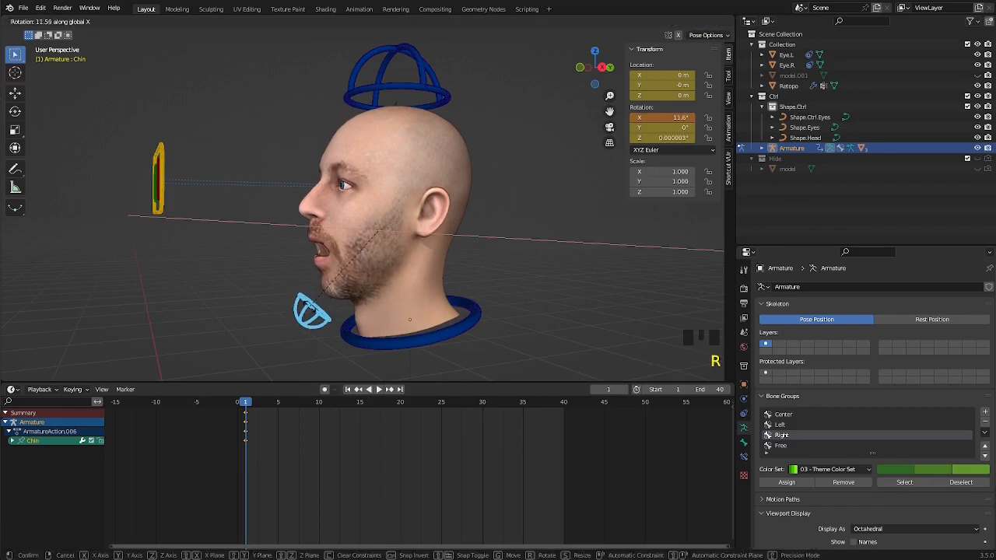
pyautogui.click(314, 309)
pyautogui.moveTo(345, 292); pyautogui.dragTo(375, 301, button='middle')
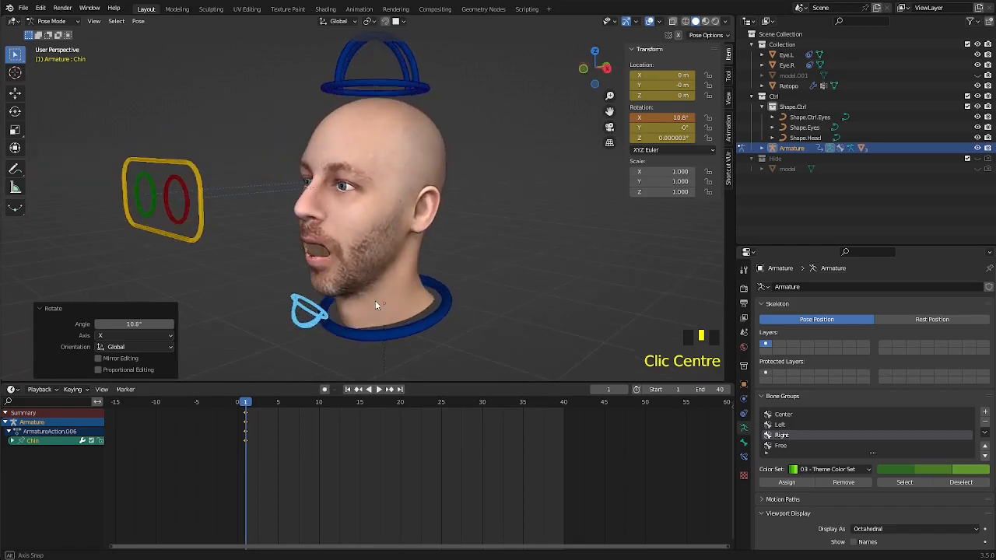
pyautogui.click(347, 390)
pyautogui.moveTo(401, 262); pyautogui.dragTo(376, 248, button='middle')
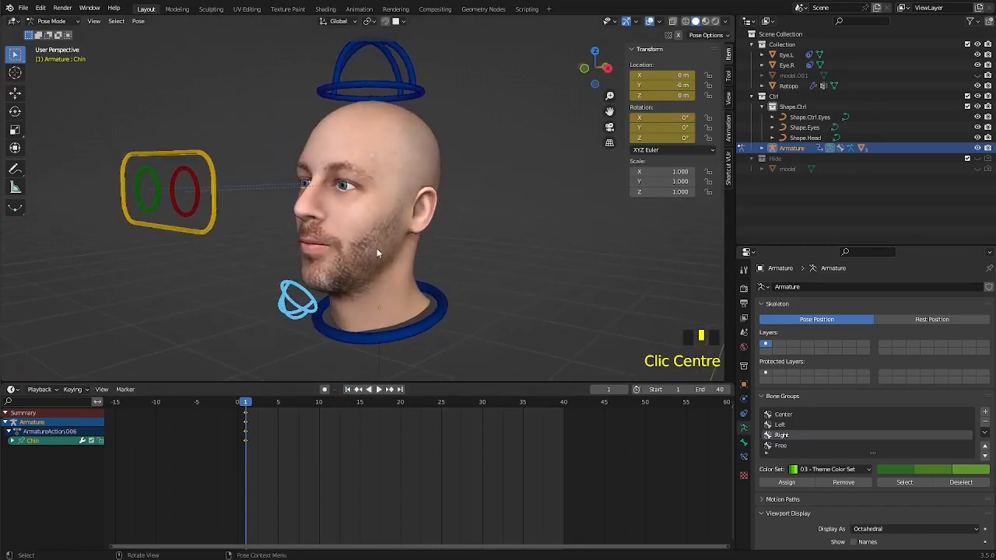
# Step: Return to Object Mode, unhide model.001 and open its mesh in Edit Mode
pyautogui.scroll(2, 337, 245)
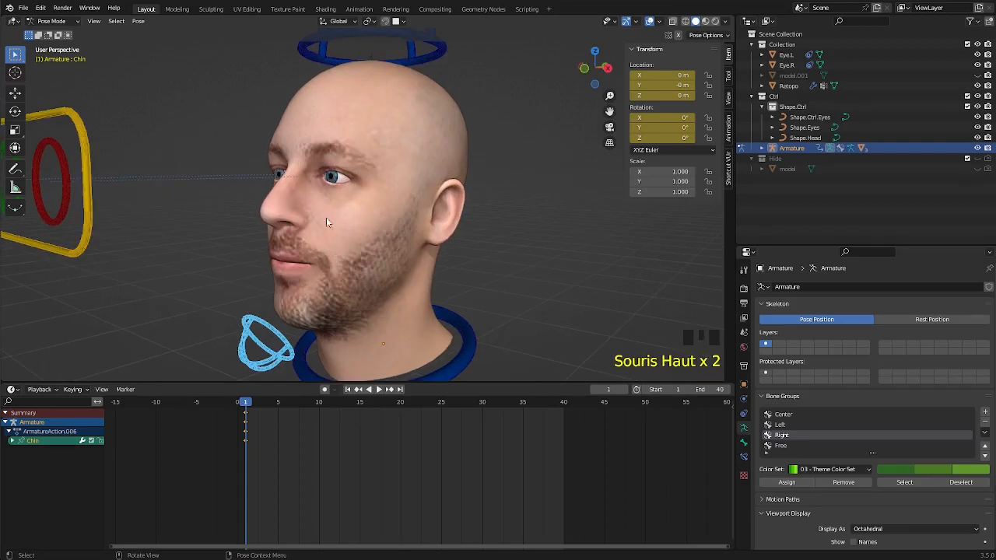
pyautogui.click(51, 21)
pyautogui.click(47, 31)
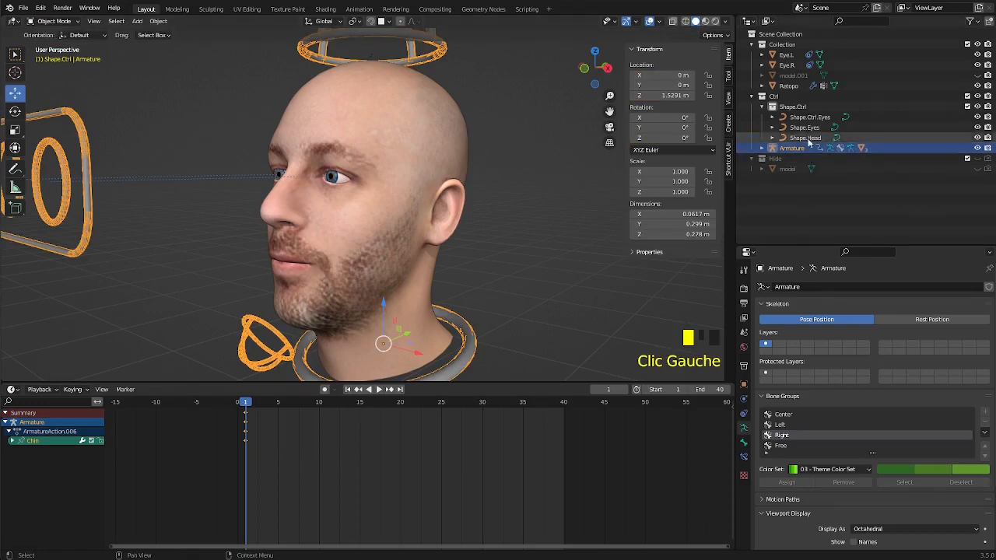
pyautogui.doubleClick(979, 75)
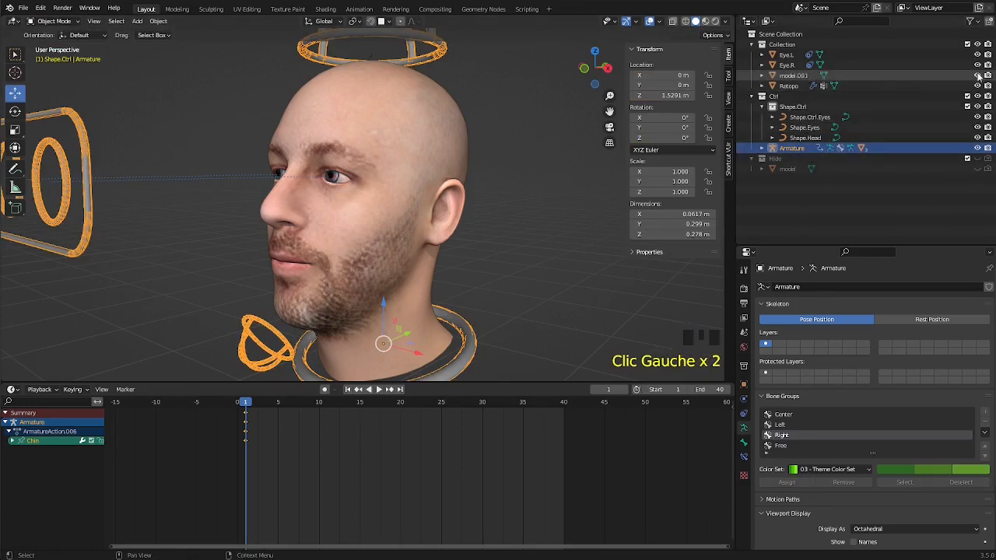
pyautogui.click(794, 75)
pyautogui.press('Tab')
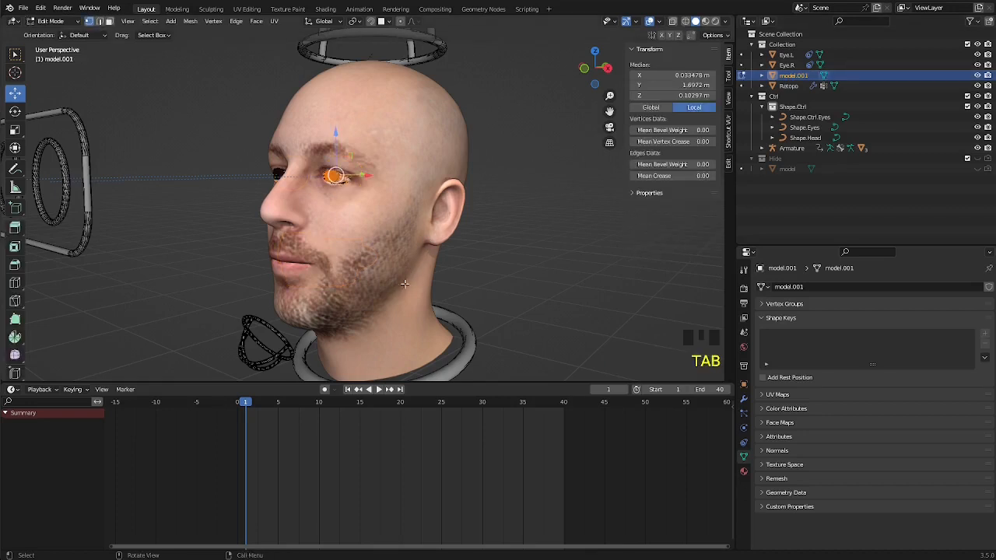
# Step: Isolate model.001 in local view with X-ray on, and delete both eyeballs from its mesh
pyautogui.press('KP_Divide')
pyautogui.moveTo(405, 265); pyautogui.dragTo(260, 80, button='middle')
pyautogui.hotkey('alt', 'z')
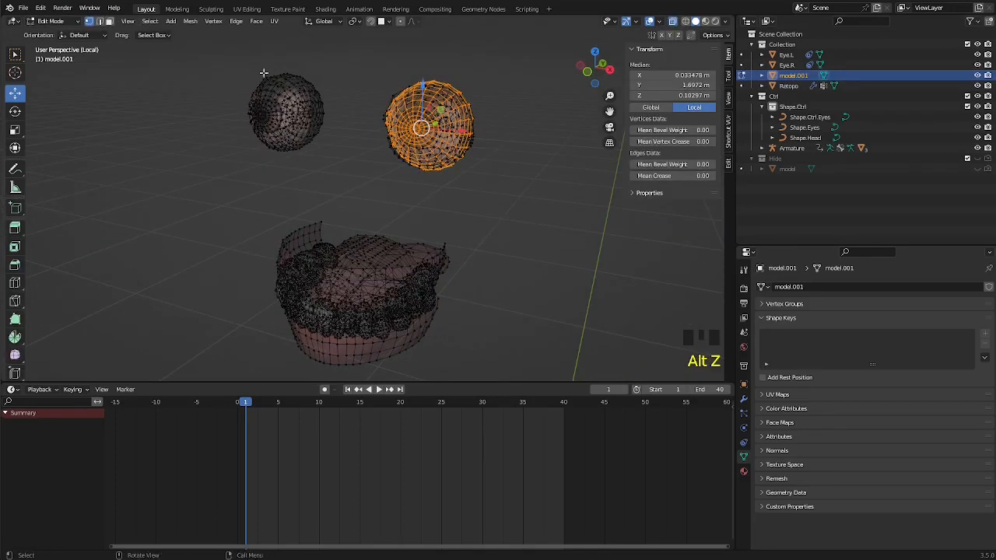
pyautogui.moveTo(209, 55); pyautogui.dragTo(510, 190)
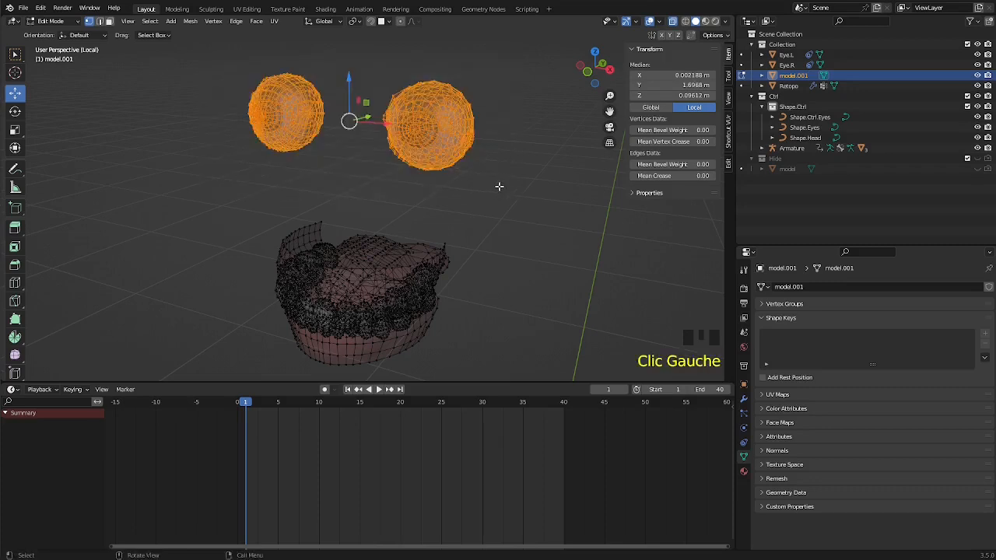
pyautogui.press('x')
pyautogui.click(500, 189)
# Step: Select the linked geometry of the tongue and separate it into its own object
pyautogui.moveTo(498, 186); pyautogui.dragTo(402, 216, button='middle')
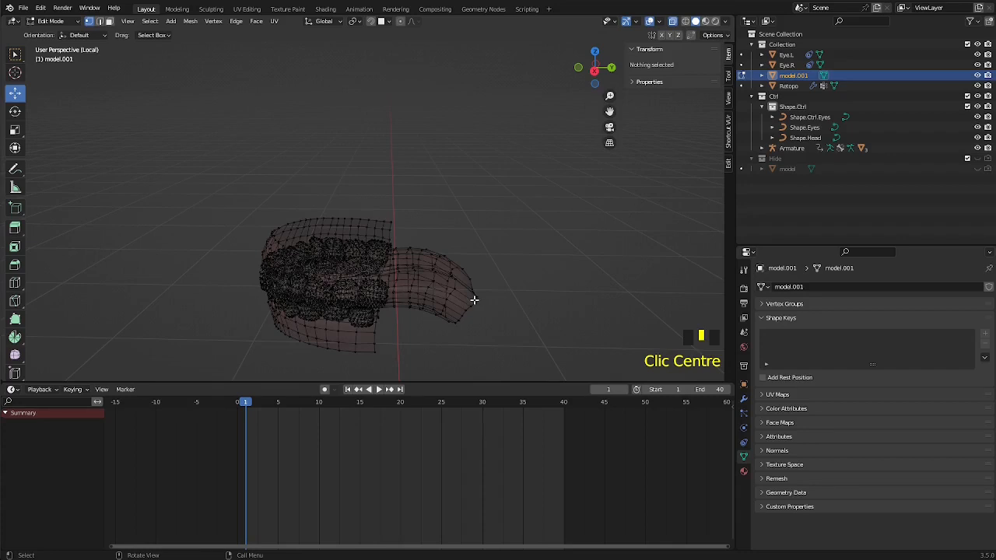
pyautogui.press('l')
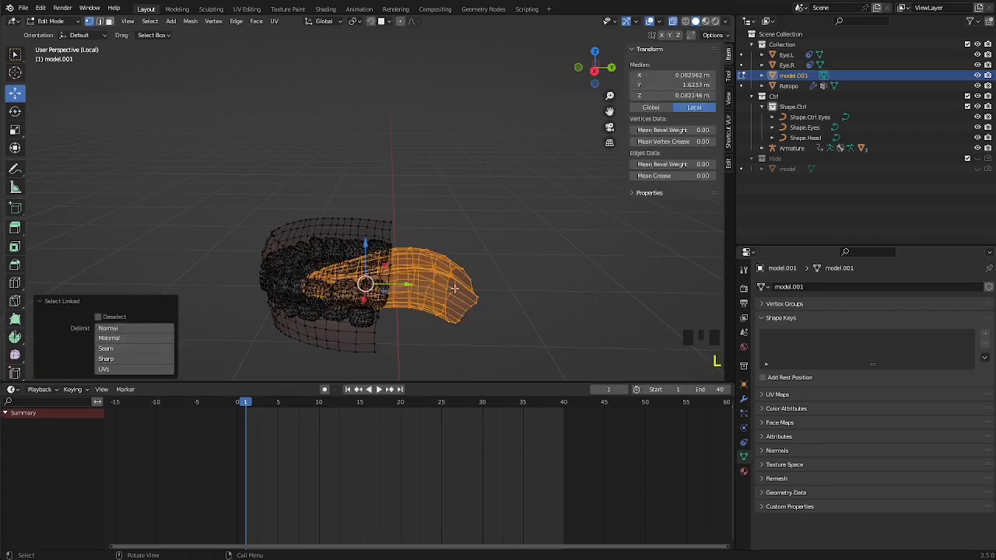
pyautogui.press('p')
pyautogui.click(419, 264)
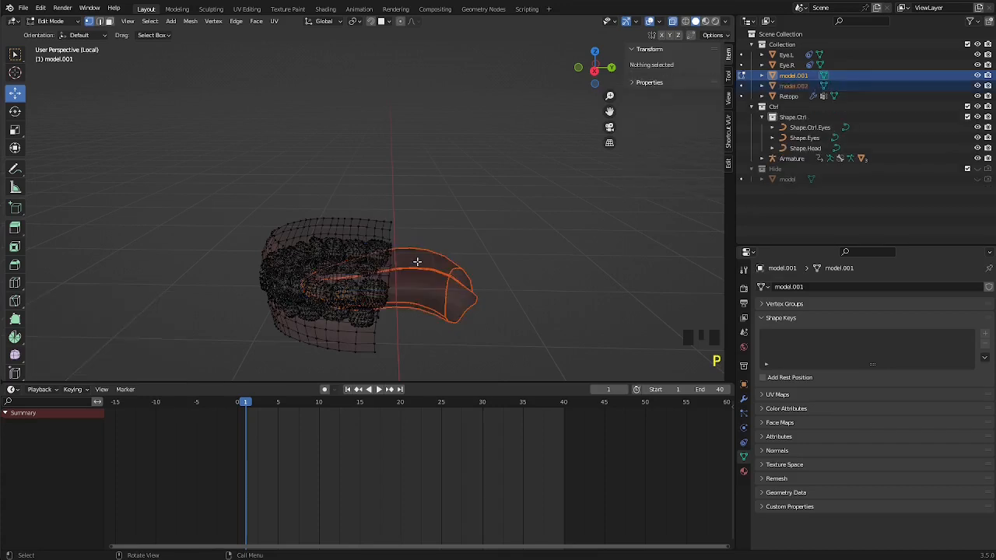
# Step: Select the lower teeth and gum with all linked geometry, separate them into their own object, and return to Object Mode
pyautogui.press('KP_3')
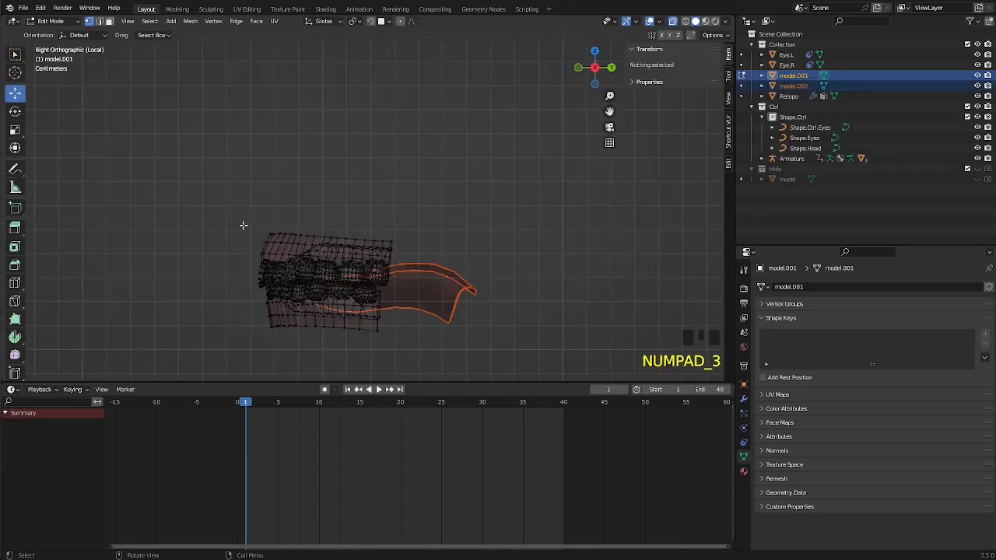
pyautogui.moveTo(248, 294)
pyautogui.keyDown('ctrl'); pyautogui.mouseDown(button='right')
pyautogui.moveTo(351, 291)
pyautogui.moveTo(406, 312)
pyautogui.moveTo(282, 347)
pyautogui.moveTo(229, 335)
pyautogui.mouseUp(button='right'); pyautogui.keyUp('ctrl')
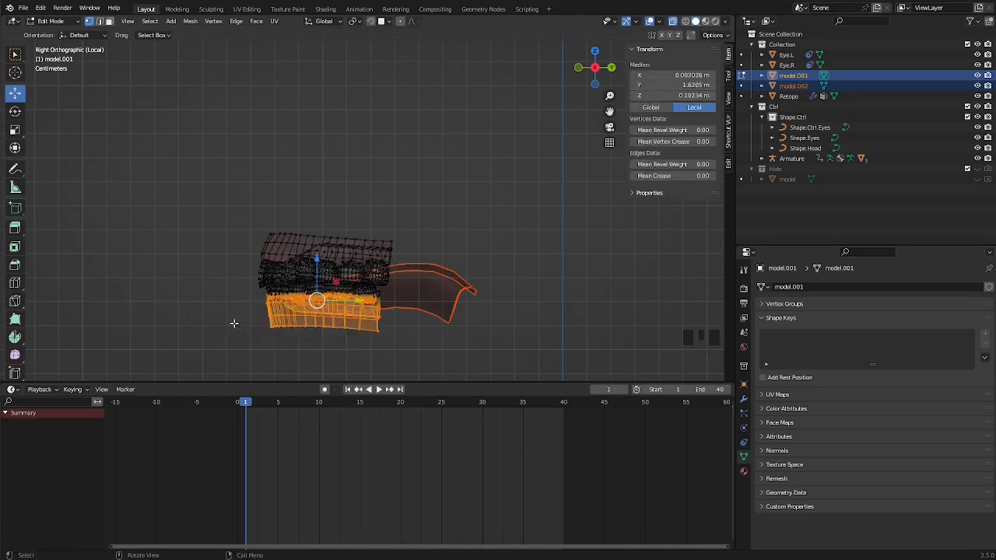
pyautogui.hotkey('ctrl', 'l')
pyautogui.moveTo(229, 314); pyautogui.dragTo(335, 283, button='middle')
pyautogui.press('p')
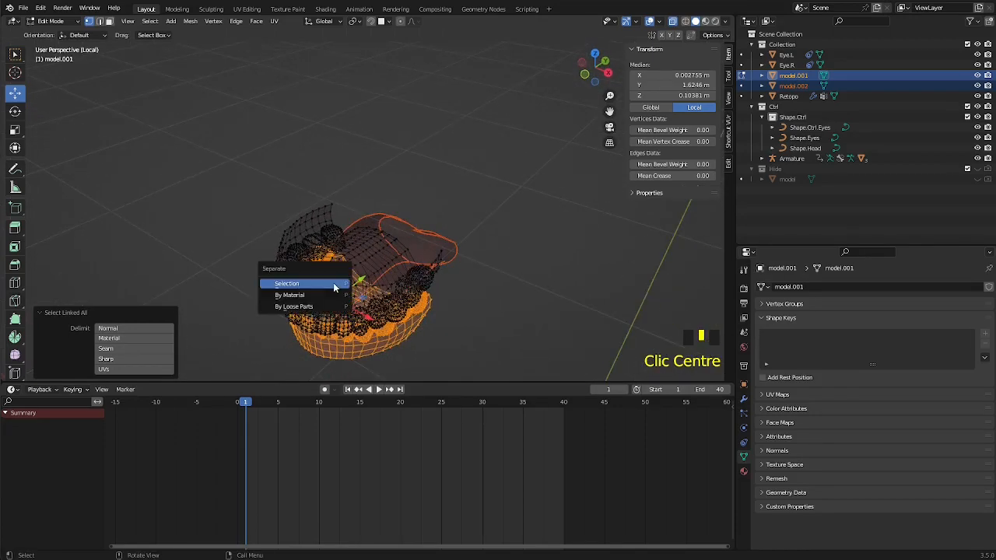
pyautogui.click(334, 287)
pyautogui.press('Tab')
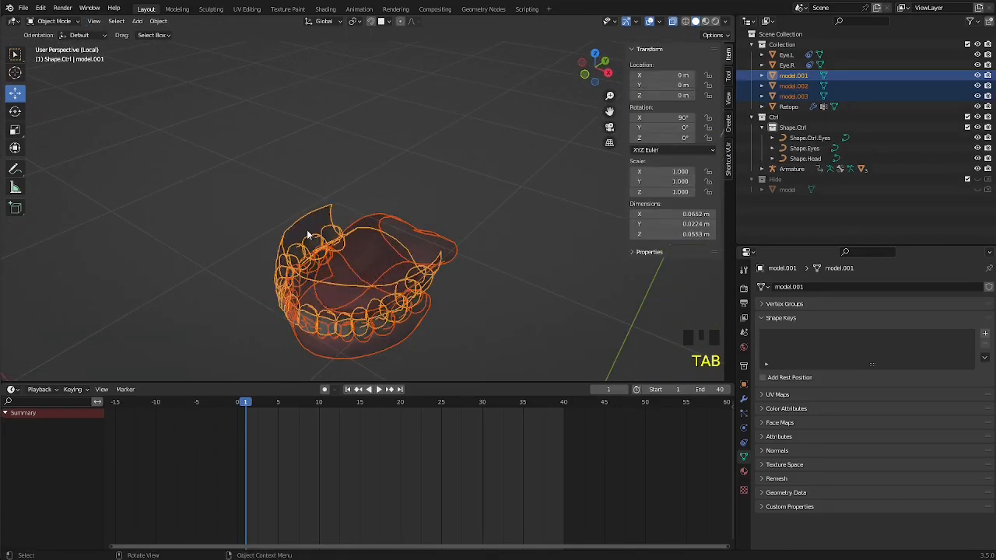
# Step: Rename the upper teeth object, model.001, as Teeth.Up
pyautogui.click(310, 233)
pyautogui.doubleClick(786, 75)
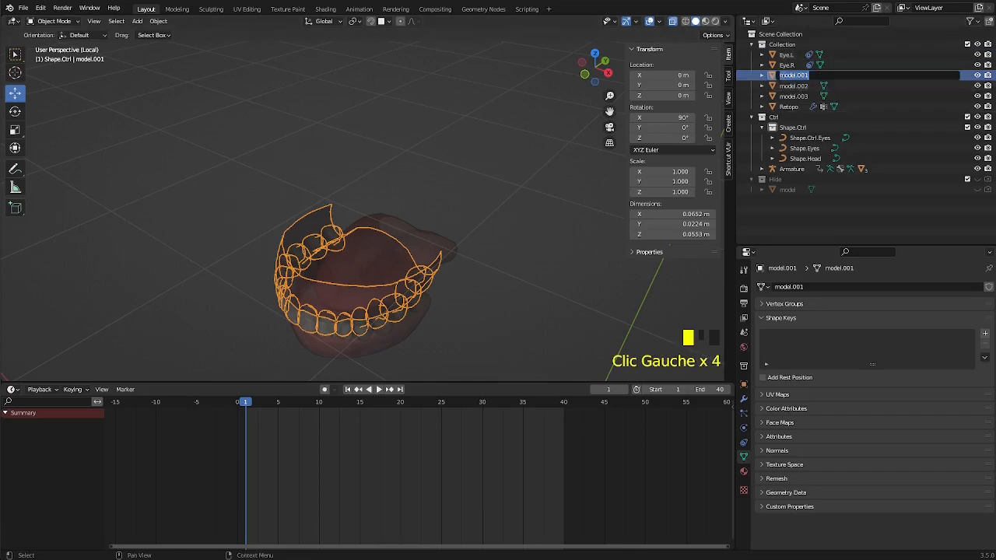
pyautogui.write('Teeth.Up')
pyautogui.press('Return')
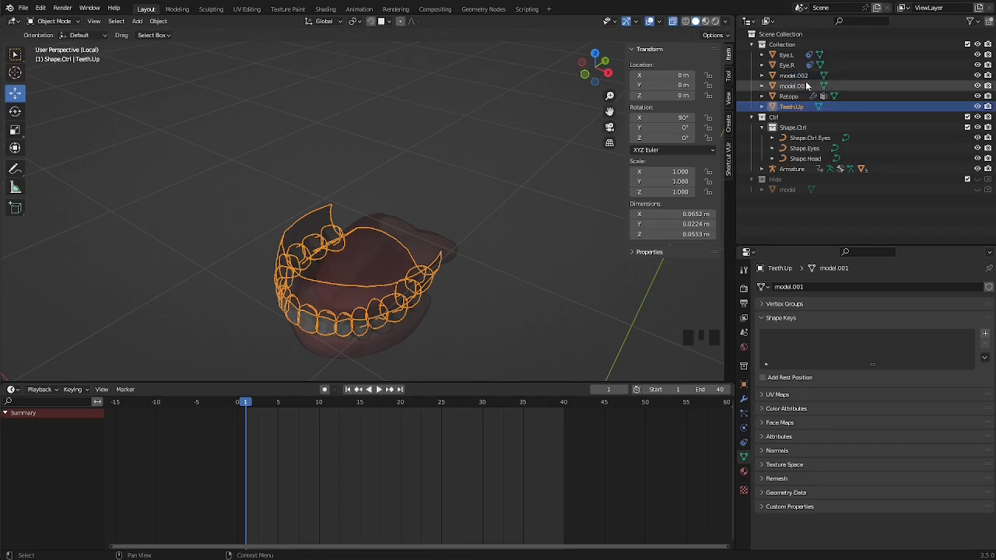
# Step: Rename the lower teeth object, model.003, as Teeth.down
pyautogui.click(796, 86)
pyautogui.click(796, 87)
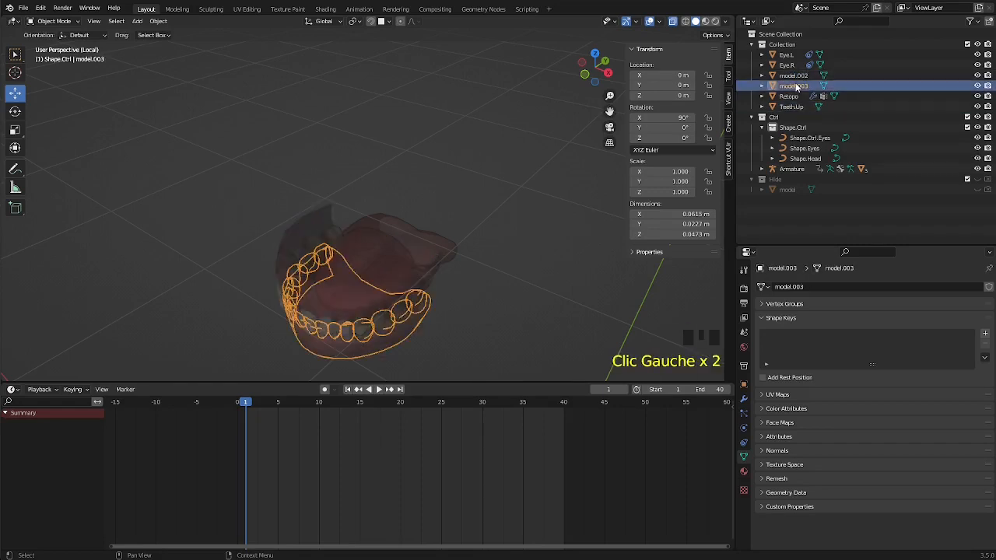
pyautogui.doubleClick(797, 87)
pyautogui.write('Teeth.Low')
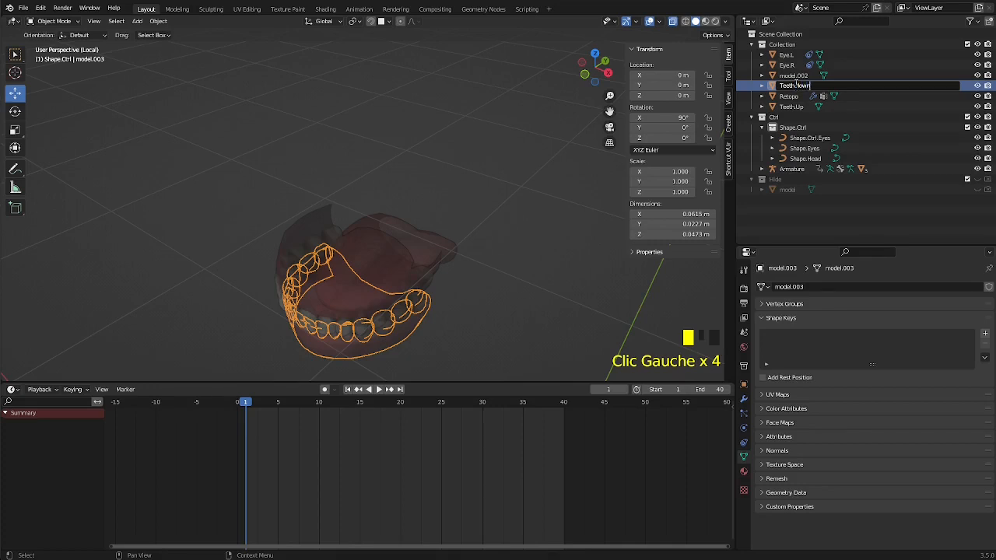
pyautogui.press('Return')
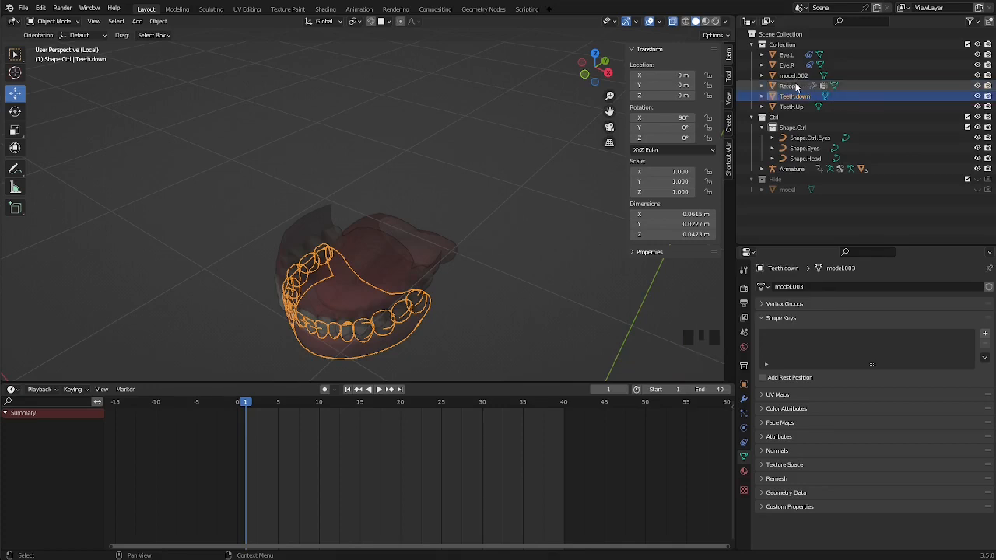
# Step: Rename the tongue object, model.002, as Tong
pyautogui.click(807, 75)
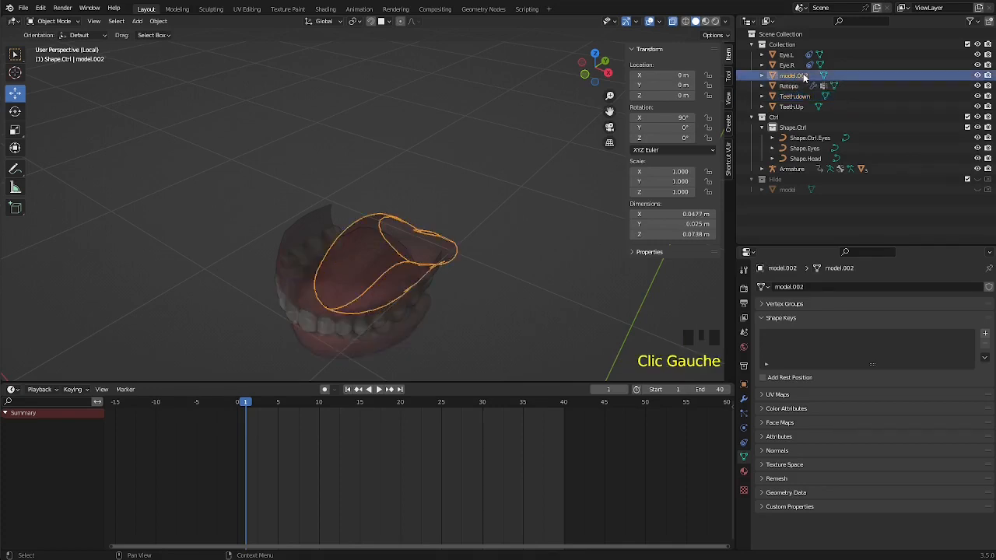
pyautogui.tripleClick(807, 75)
pyautogui.write('Te')
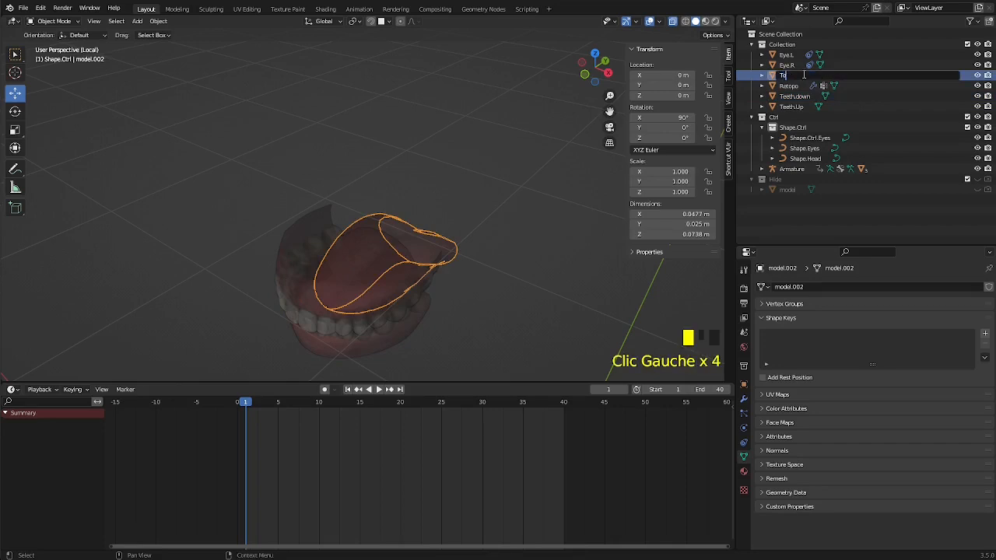
pyautogui.write('ng')
pyautogui.press('Return')
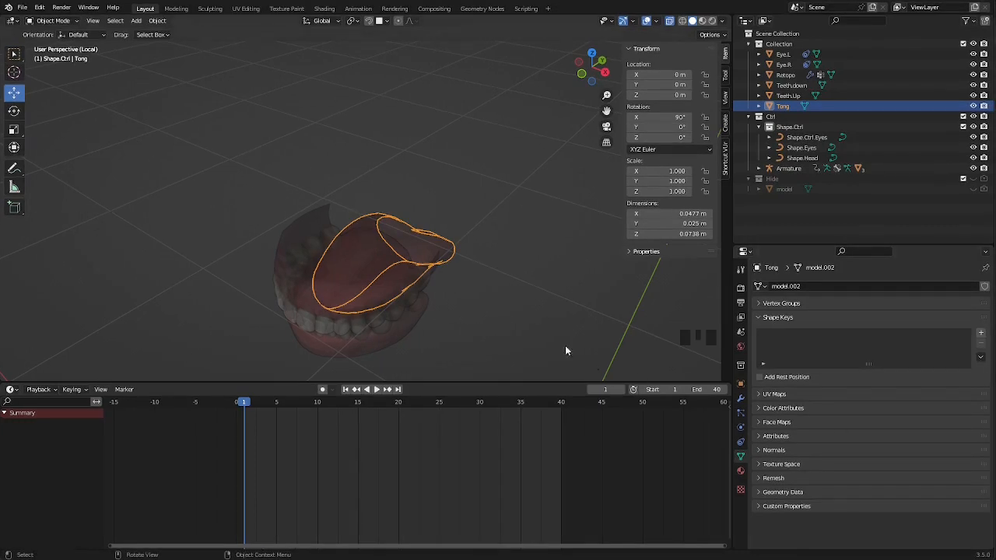
# Step: Leave the isolated view of the mouth parts and hide the Retopo head mesh
pyautogui.moveTo(565, 347); pyautogui.dragTo(296, 296, button='middle')
pyautogui.press('KP_Divide')
pyautogui.scroll(1, 296, 295)
pyautogui.scroll(-2, 296, 296)
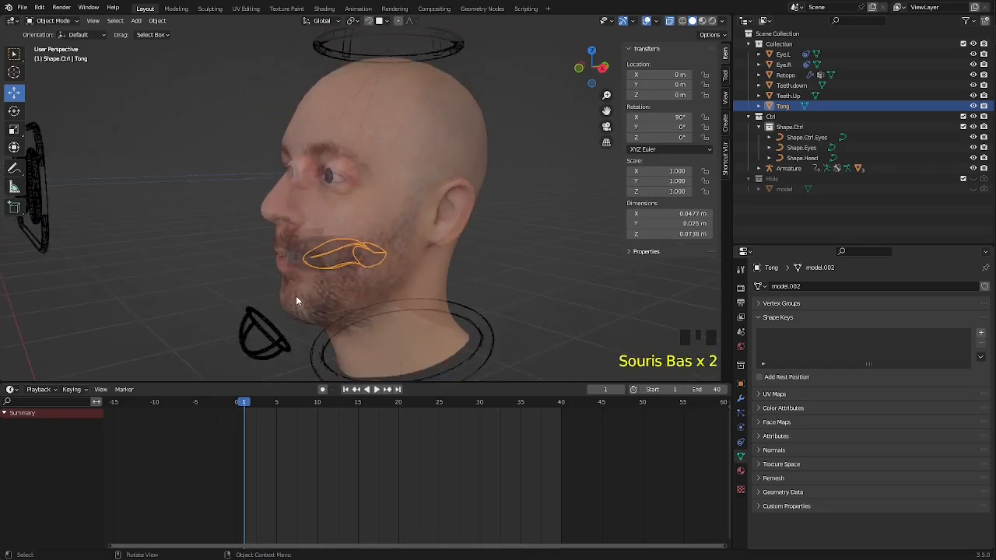
pyautogui.click(372, 199)
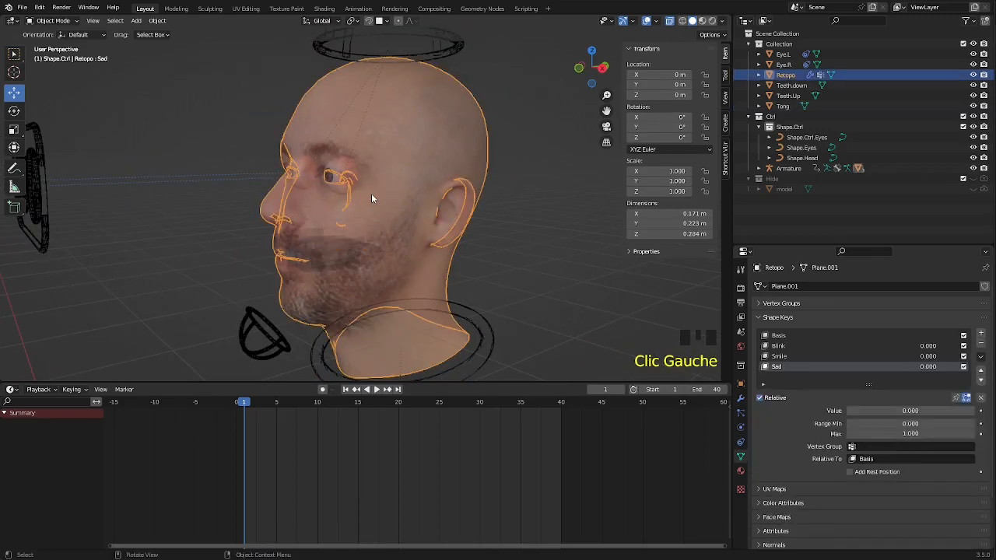
pyautogui.press('h')
pyautogui.moveTo(372, 199); pyautogui.dragTo(360, 242, button='middle')
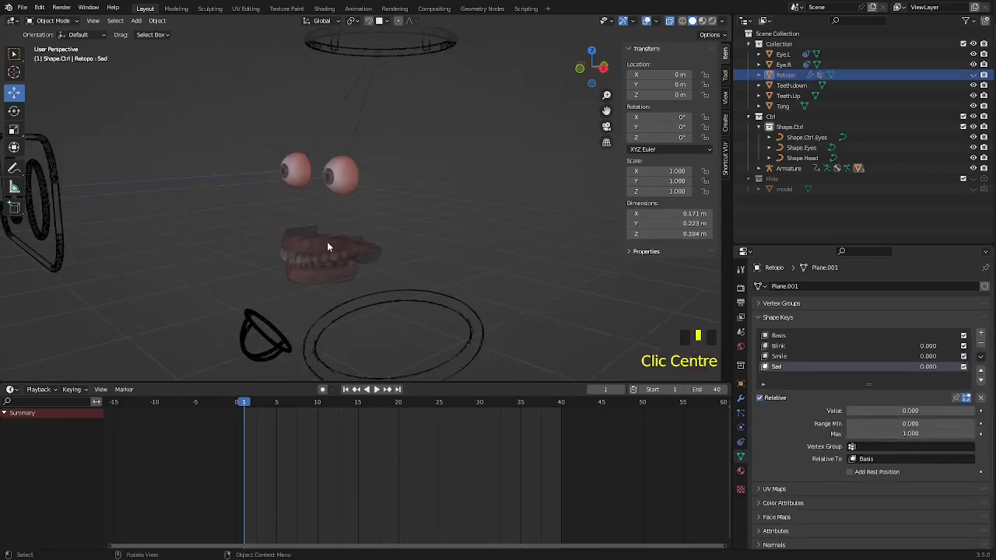
# Step: Parent Teeth.Up to the armature's Head bone with the Bone option and return to Object Mode
pyautogui.click(327, 247)
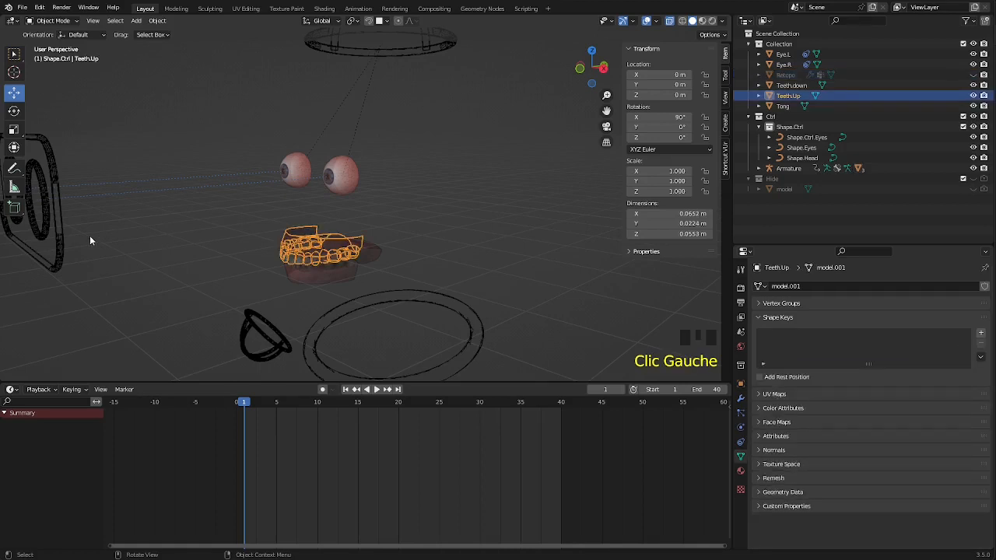
pyautogui.keyDown('shift'); pyautogui.click(58, 221); pyautogui.keyUp('shift')
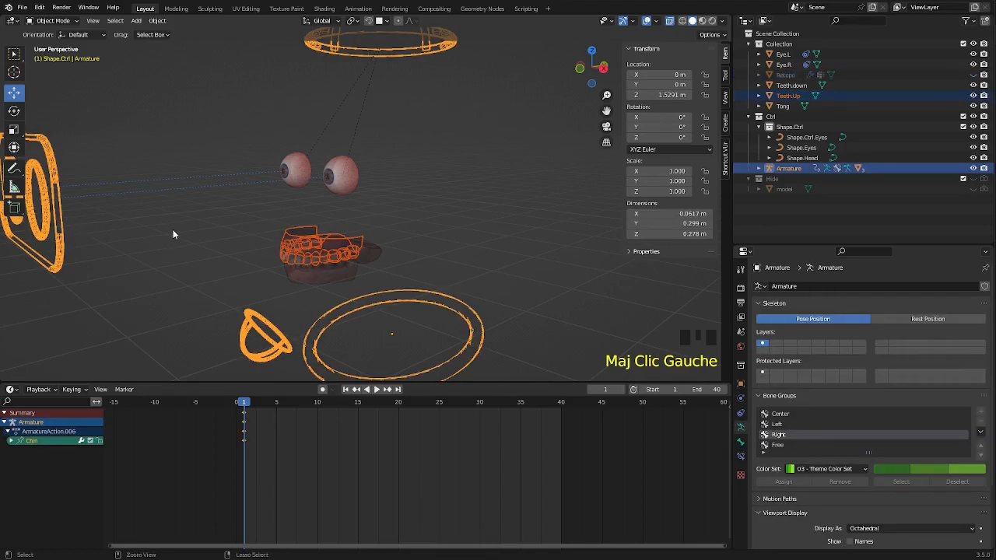
pyautogui.hotkey('ctrl', 'Tab')
pyautogui.click(402, 49)
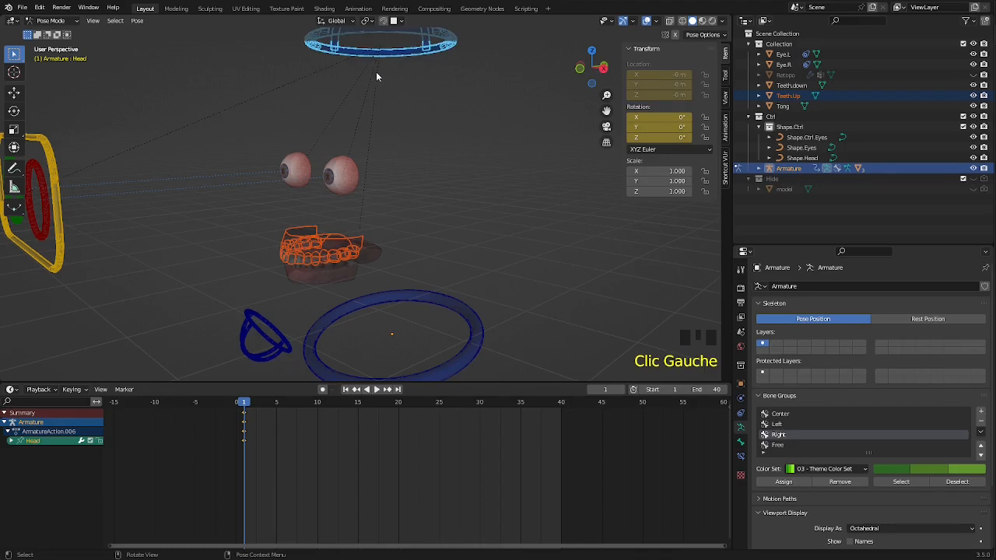
pyautogui.hotkey('ctrl', 'p')
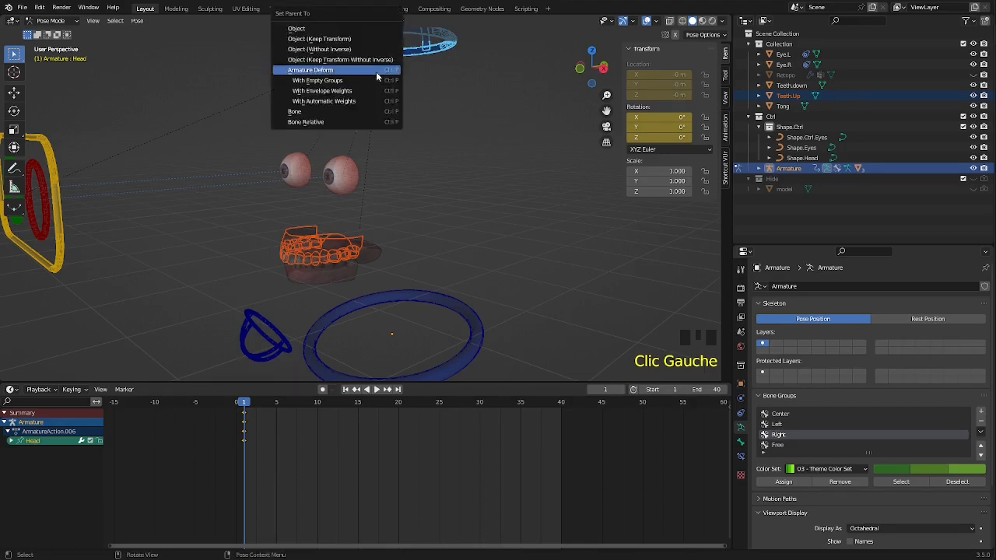
pyautogui.click(322, 113)
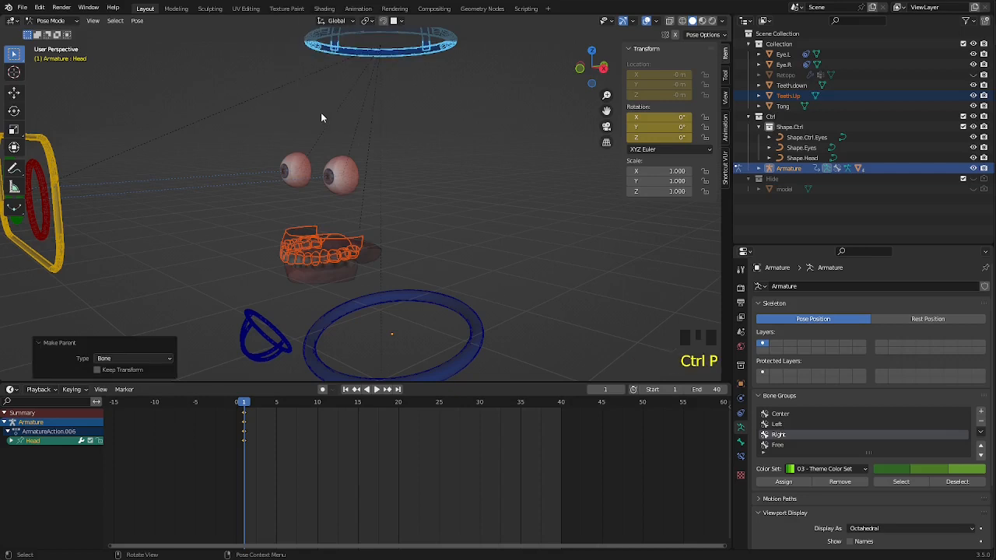
pyautogui.hotkey('ctrl', 'Tab')
# Step: Parent Teeth.down and Tong to the armature's Chin bone with the Bone option and return to Object Mode
pyautogui.click(318, 278)
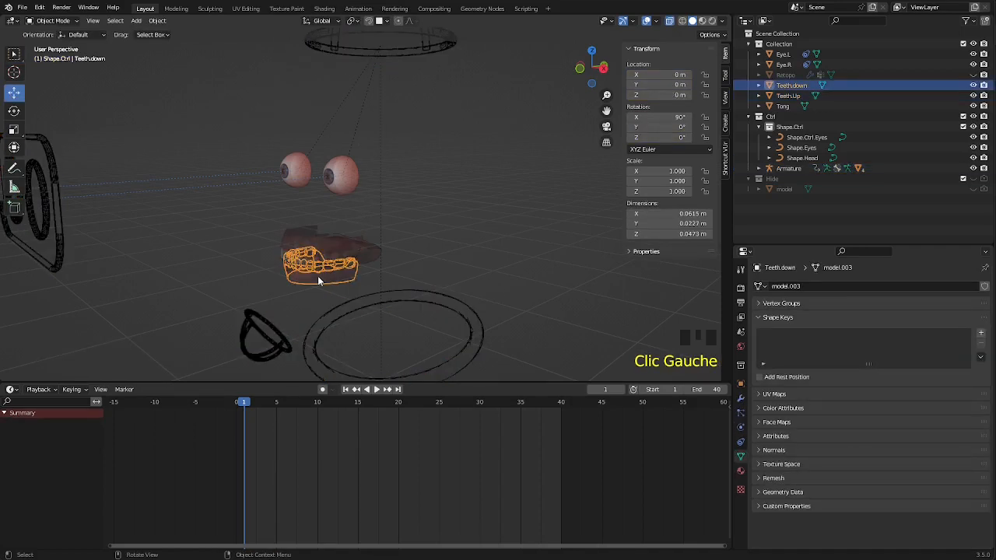
pyautogui.keyDown('shift'); pyautogui.click(367, 260); pyautogui.keyUp('shift')
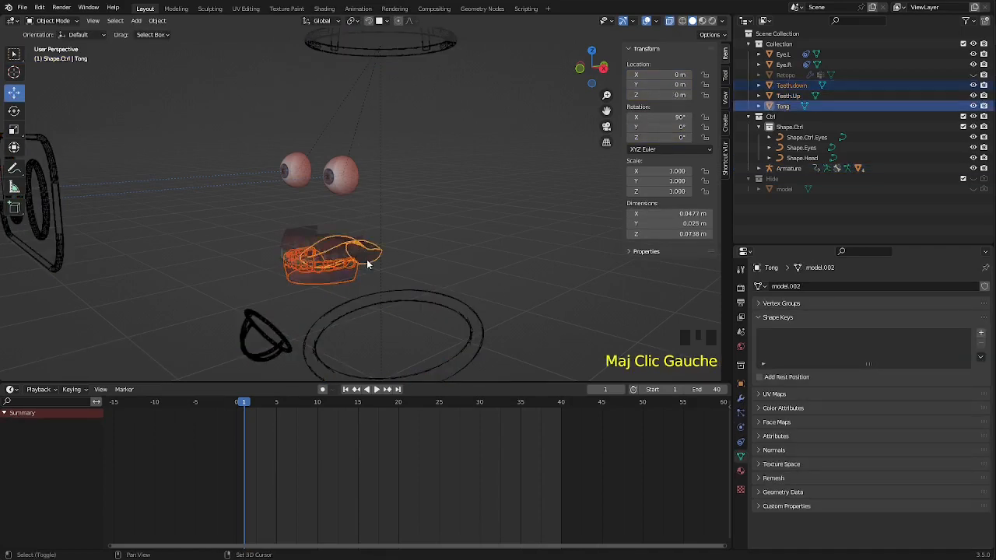
pyautogui.keyDown('shift'); pyautogui.click(264, 326); pyautogui.keyUp('shift')
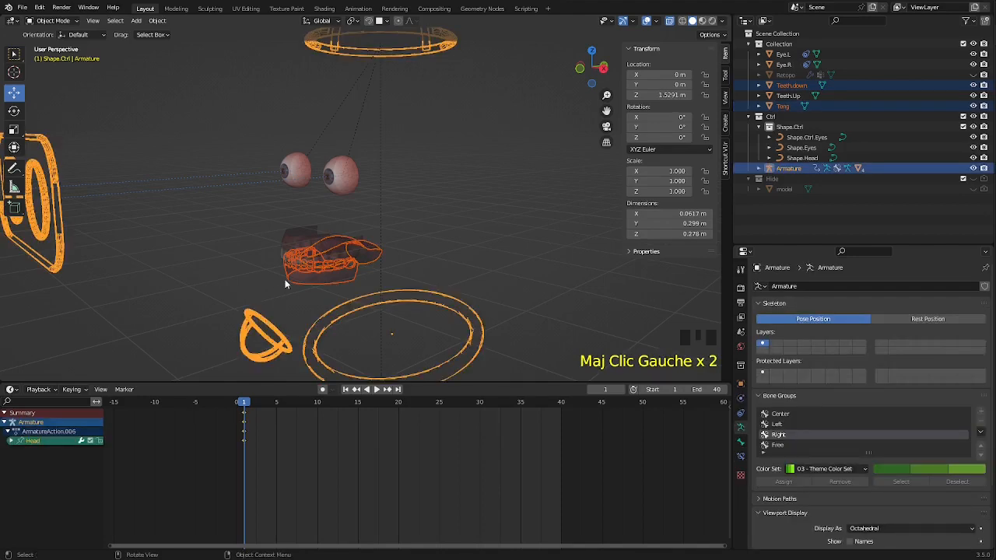
pyautogui.hotkey('ctrl', 'Tab')
pyautogui.click(269, 322)
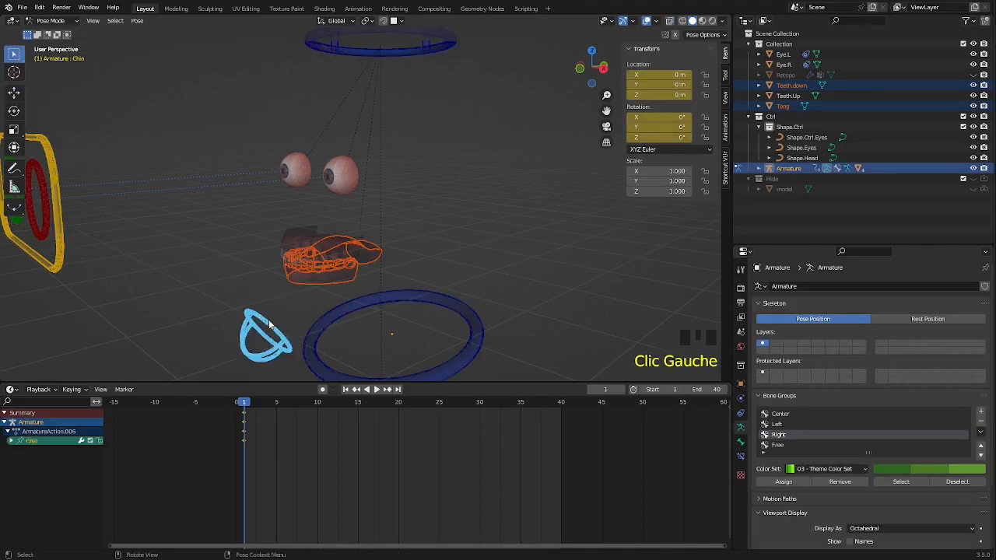
pyautogui.hotkey('ctrl', 'p')
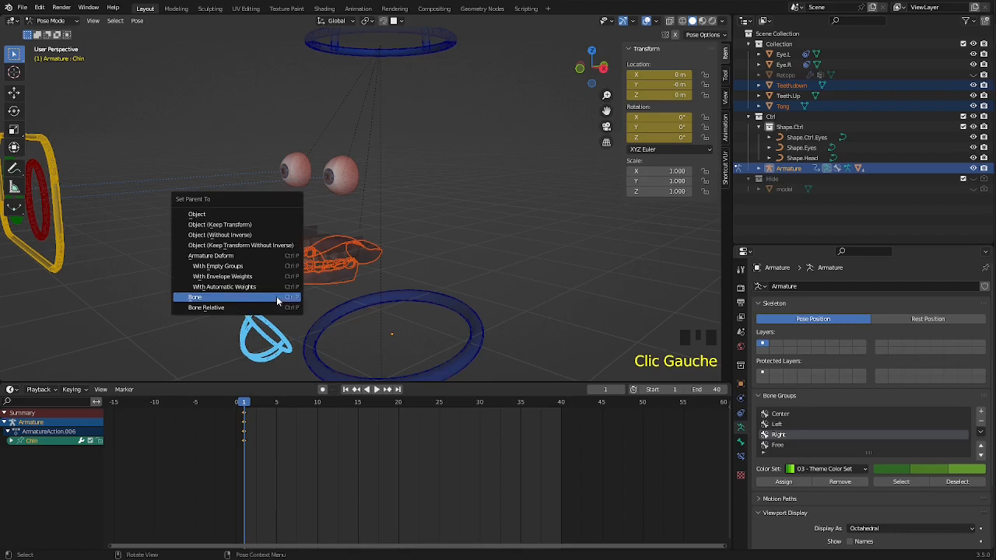
pyautogui.click(276, 298)
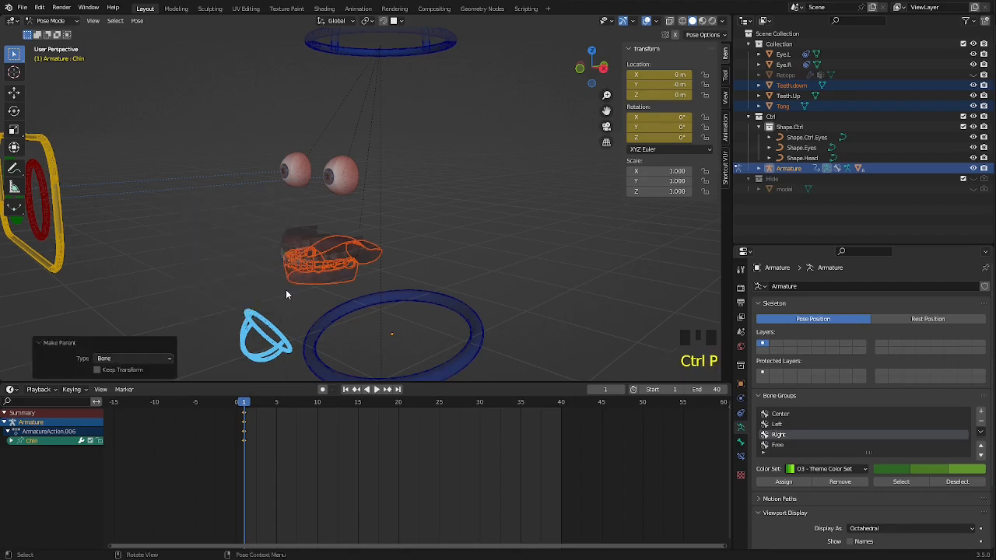
pyautogui.click(419, 262)
pyautogui.hotkey('ctrl', 'Tab')
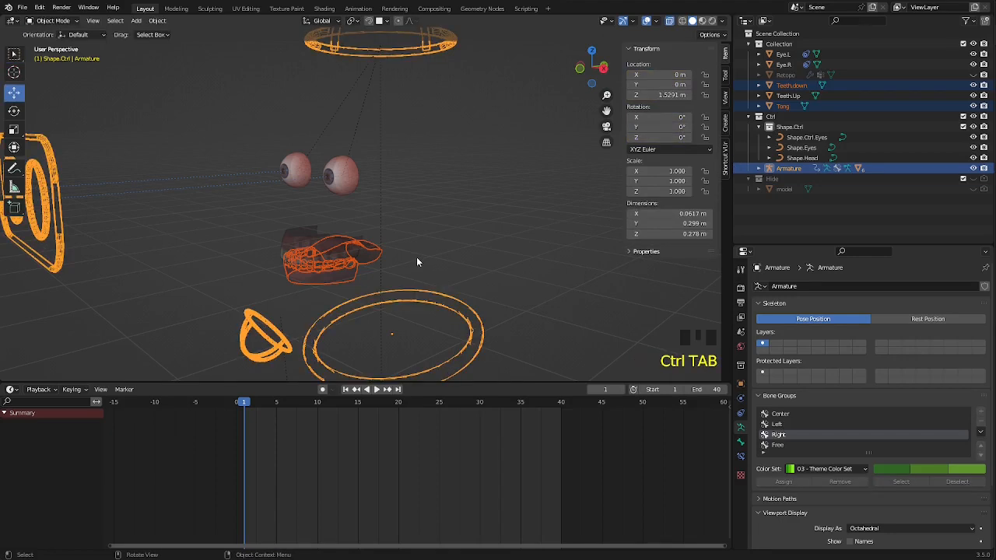
# Step: Unhide the head mesh and turn off the X-ray display
pyautogui.hotkey('alt', 'h')
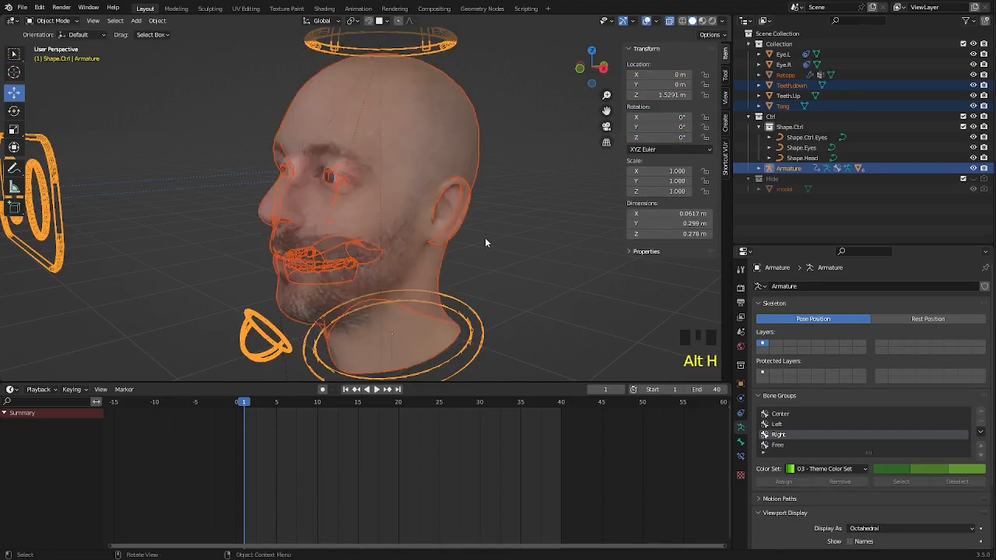
pyautogui.hotkey('alt', 'z')
pyautogui.moveTo(495, 237); pyautogui.dragTo(279, 302, button='middle')
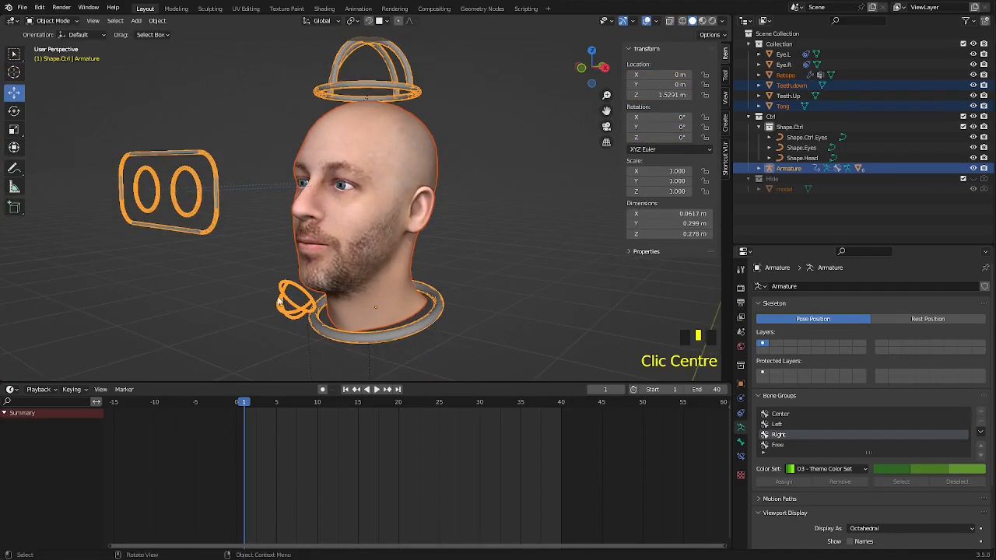
# Step: In Pose Mode, rotate the Chin bone about 18.1° around the global X axis to open the mouth
pyautogui.click(293, 290)
pyautogui.hotkey('ctrl', 'Tab')
pyautogui.click(294, 290)
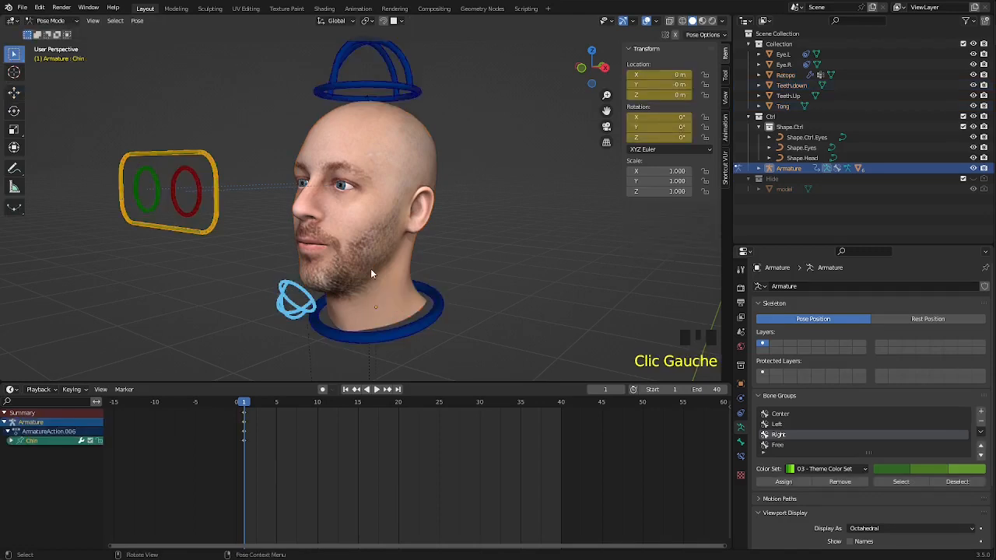
pyautogui.press('r')
pyautogui.press('x')
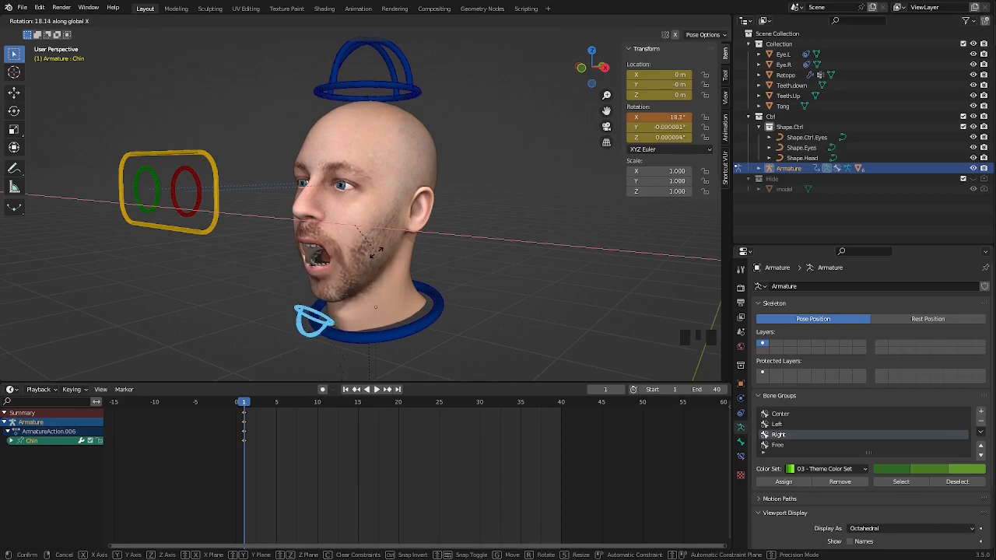
pyautogui.click(376, 251)
# Step: Examine the teeth and tongue inside the opened mouth from close up and from the front
pyautogui.moveTo(376, 252); pyautogui.dragTo(384, 247, button='middle')
pyautogui.scroll(4, 326, 263)
pyautogui.moveTo(326, 262); pyautogui.dragTo(382, 245, button='middle')
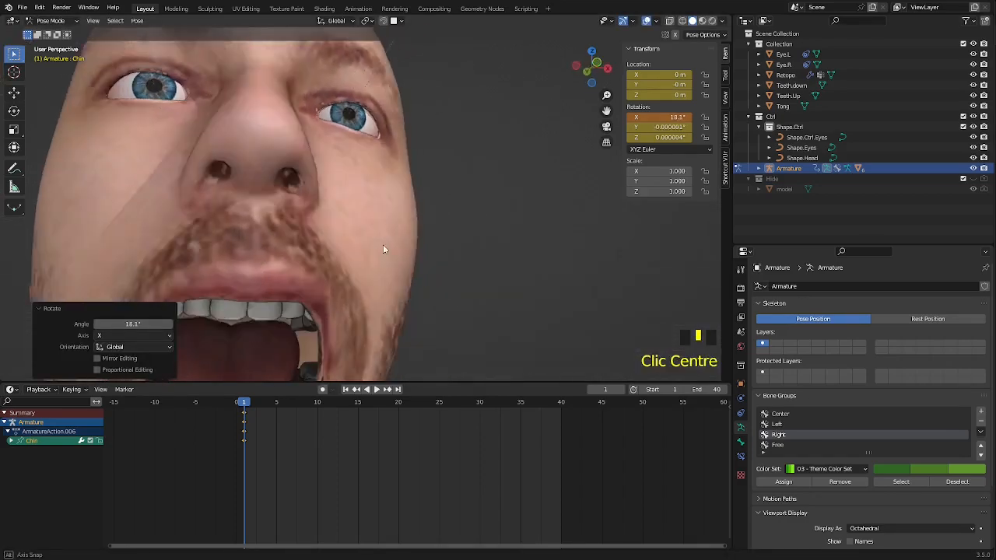
pyautogui.scroll(-3, 371, 255)
pyautogui.moveTo(249, 287); pyautogui.dragTo(279, 266, button='middle')
pyautogui.scroll(-3, 218, 303)
pyautogui.scroll(1, 316, 319)
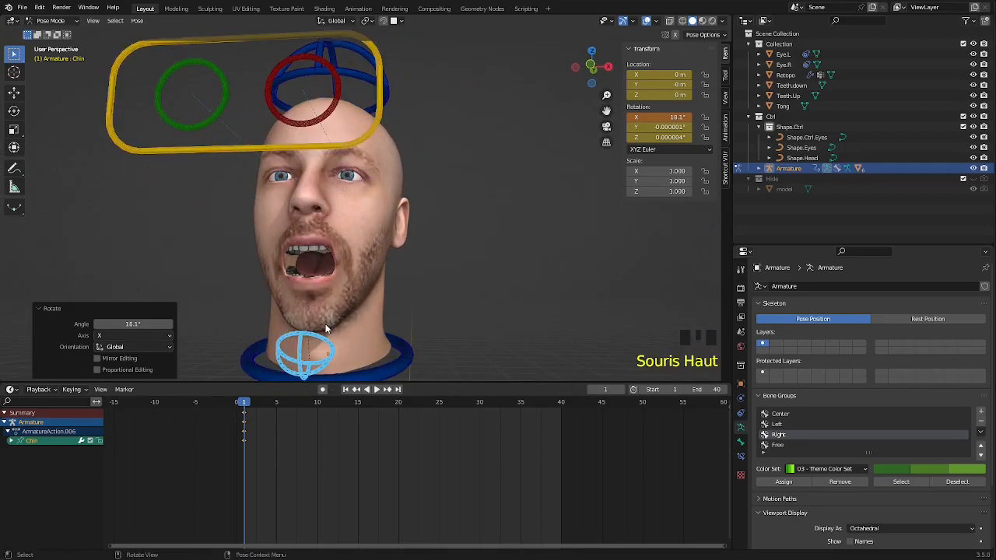
pyautogui.press('g')
pyautogui.press('Escape')
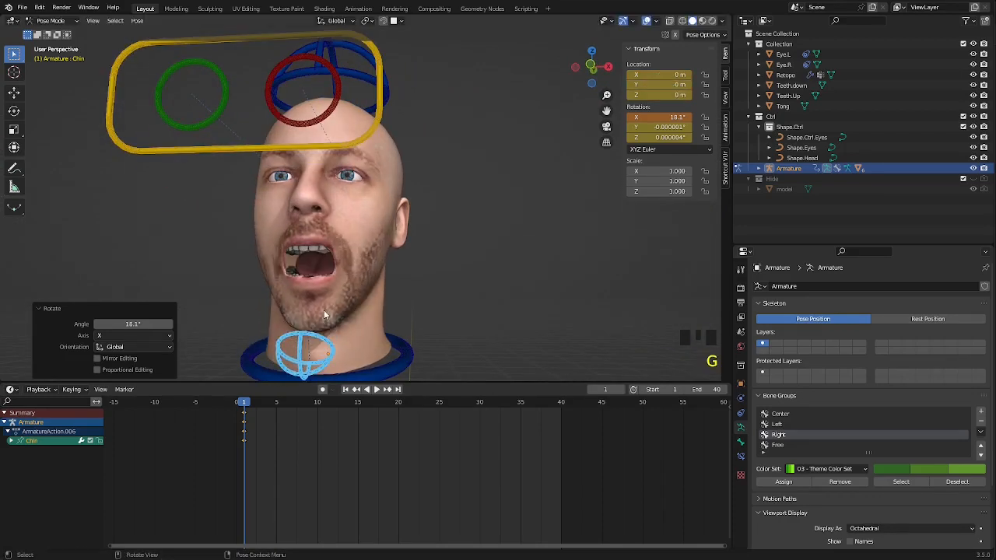
pyautogui.press('r')
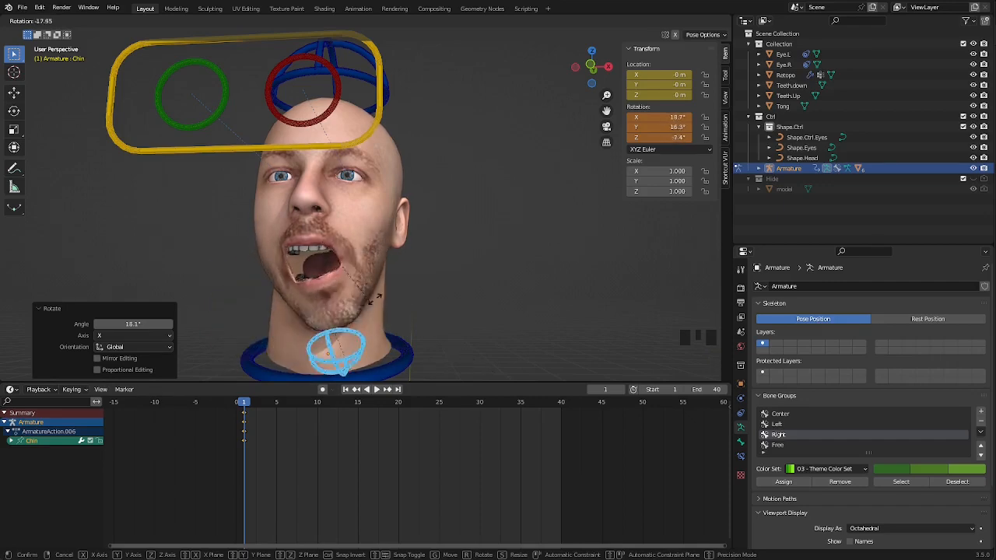
pyautogui.press('Escape')
# Step: Switch the viewport to rendered shading to show the opened mouth with lighting
pyautogui.moveTo(355, 295); pyautogui.dragTo(293, 259, button='middle')
pyautogui.scroll(-2, 357, 260)
pyautogui.scroll(4, 293, 259)
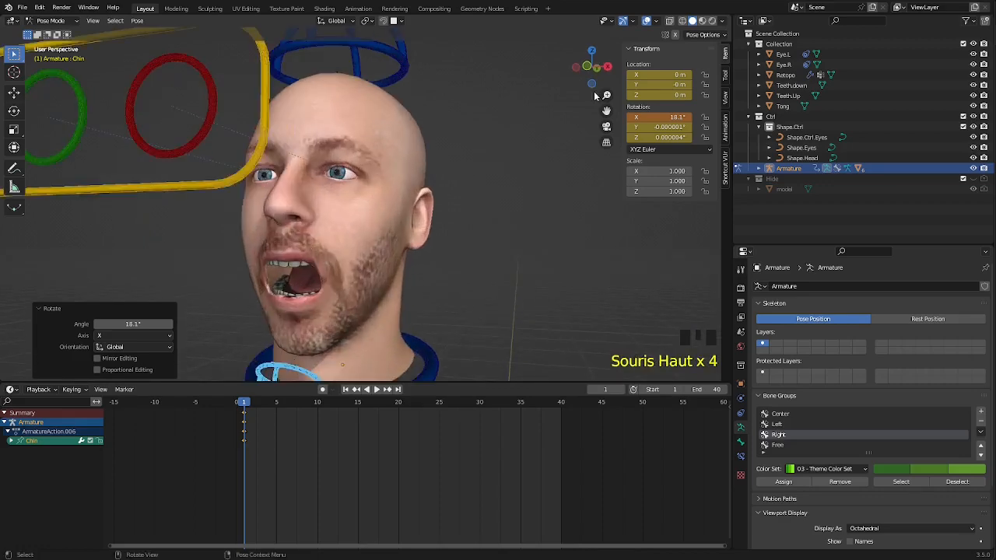
pyautogui.click(712, 21)
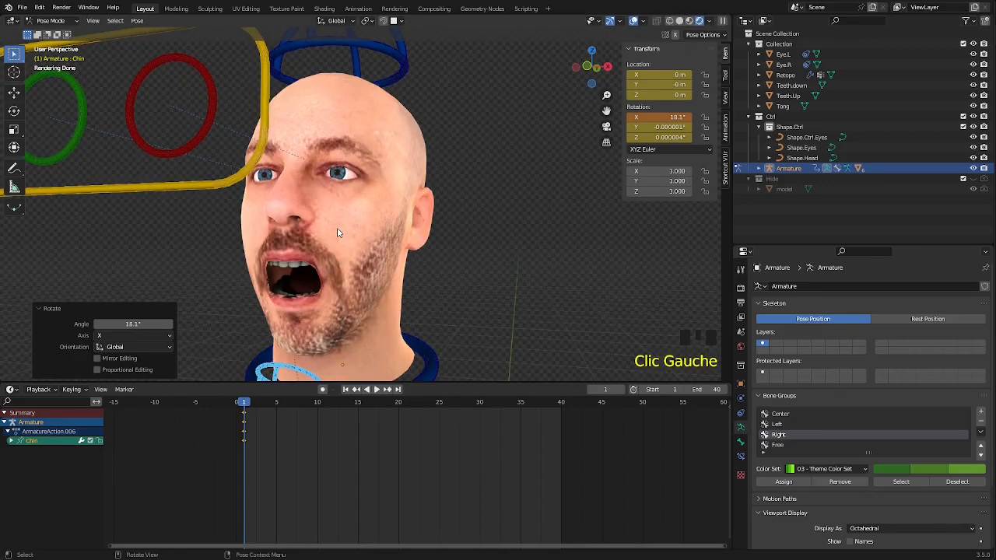
# Step: In Edit Mode on the Retopo head, fill the open edge loop at the neck base with a face and inset it about 0.00786 m
pyautogui.moveTo(340, 232)
pyautogui.mouseDown(button='middle')
pyautogui.moveTo(391, 214)
pyautogui.moveTo(374, 245)
pyautogui.moveTo(381, 280)
pyautogui.mouseUp(button='middle')
pyautogui.scroll(-3, 374, 245)
pyautogui.click(383, 281)
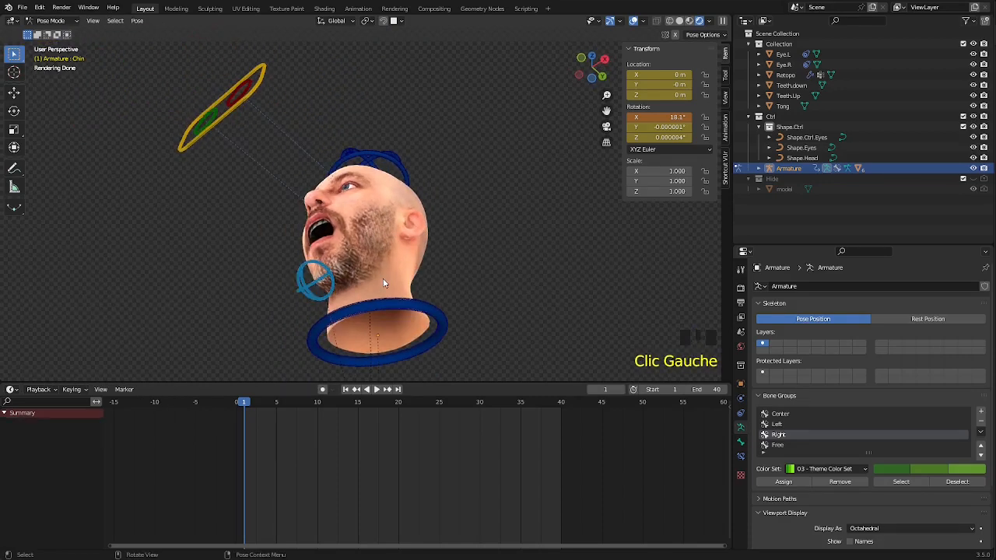
pyautogui.hotkey('ctrl', 'Tab')
pyautogui.click(357, 322)
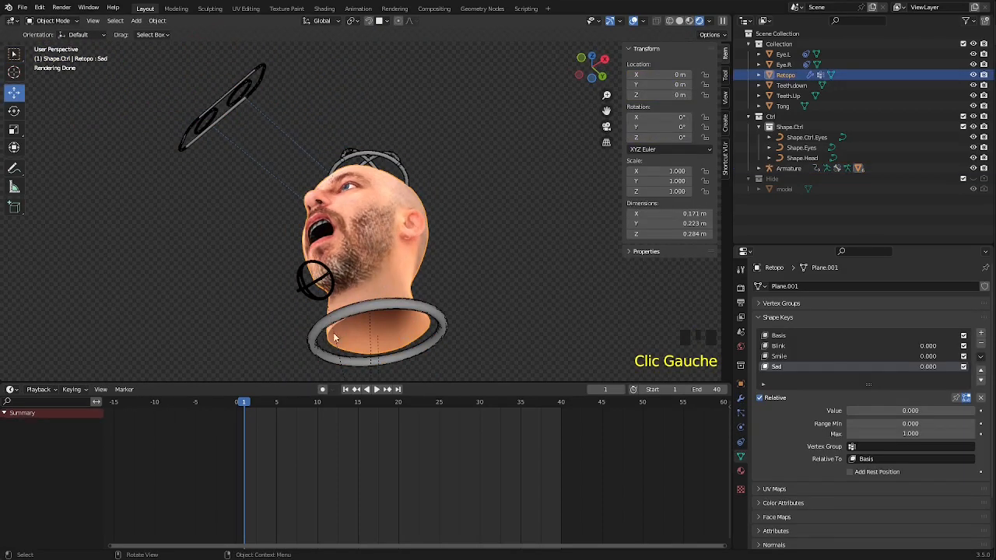
pyautogui.press('Tab')
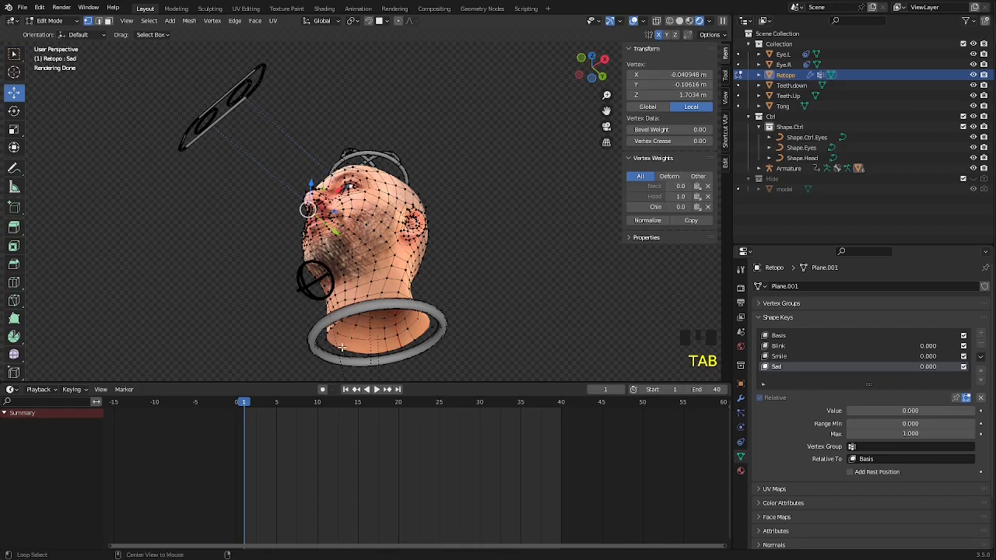
pyautogui.keyDown('alt'); pyautogui.click(344, 348); pyautogui.keyUp('alt')
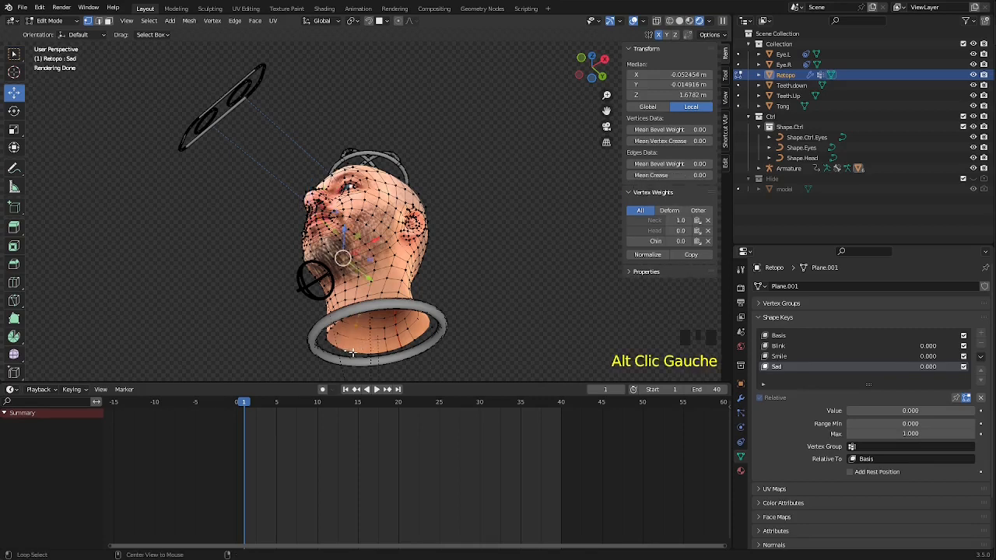
pyautogui.keyDown('alt'); pyautogui.click(353, 352); pyautogui.keyUp('alt')
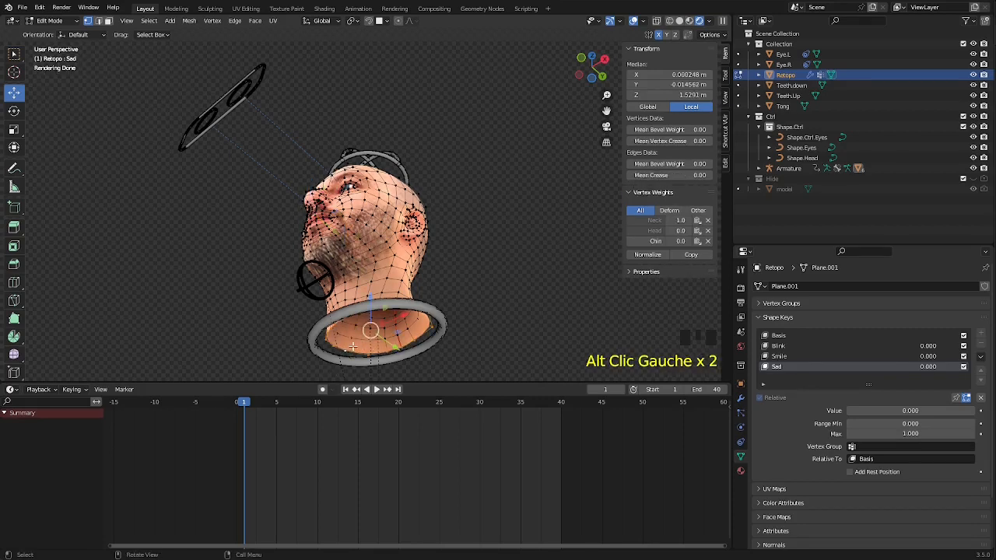
pyautogui.press('f')
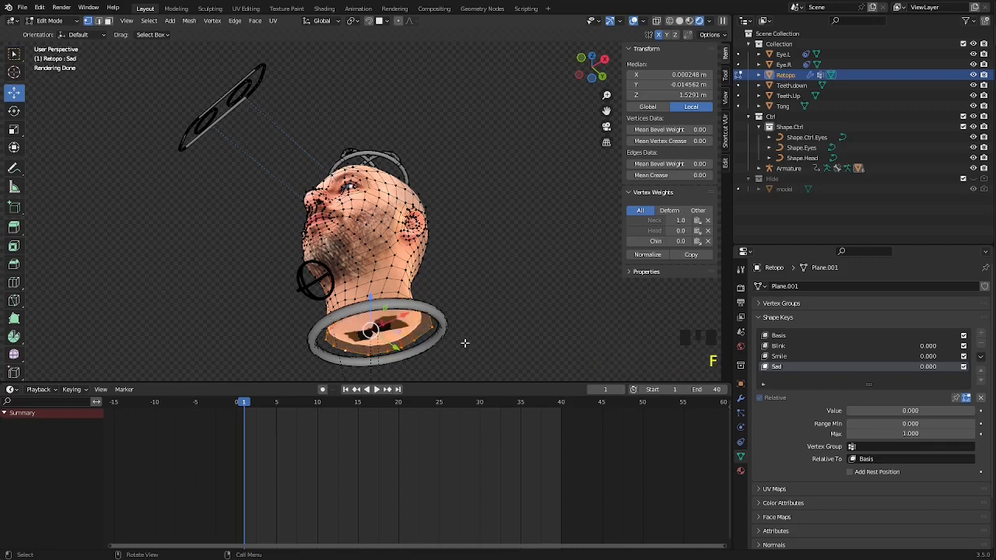
pyautogui.press('i')
pyautogui.click(491, 353)
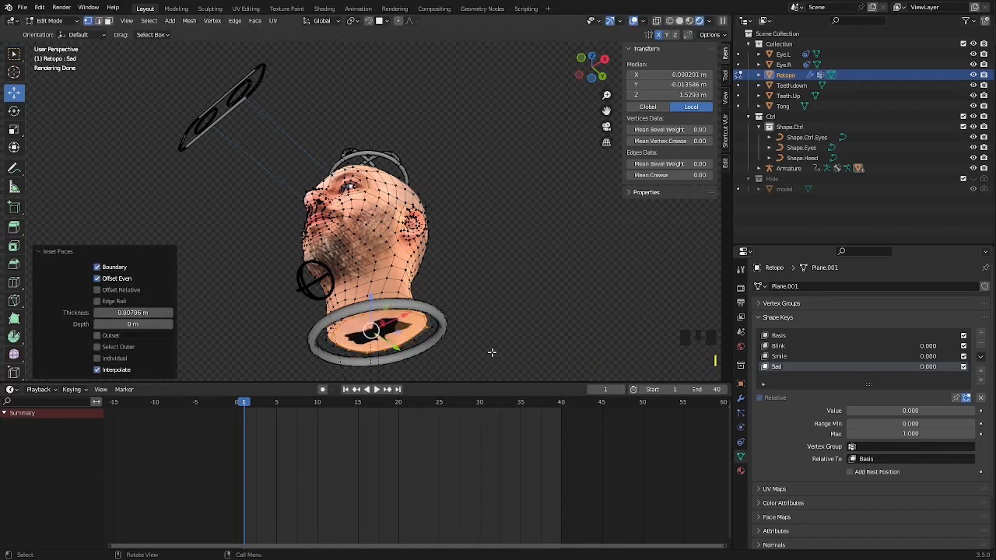
# Step: Grow the face selection at the neck cap, add a second material slot with the existing Red material, and assign it to those faces
pyautogui.press('3')
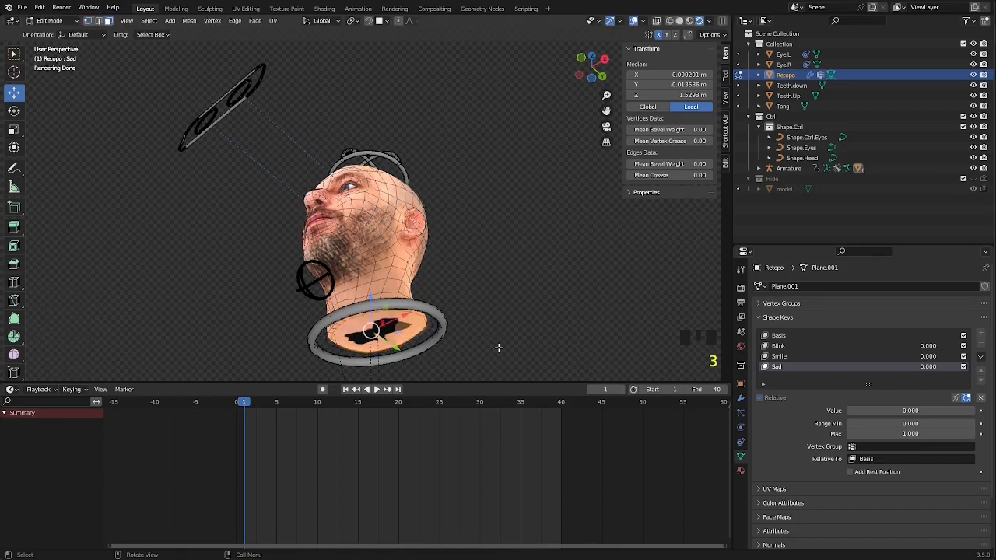
pyautogui.press('ctrl+KP_Add')
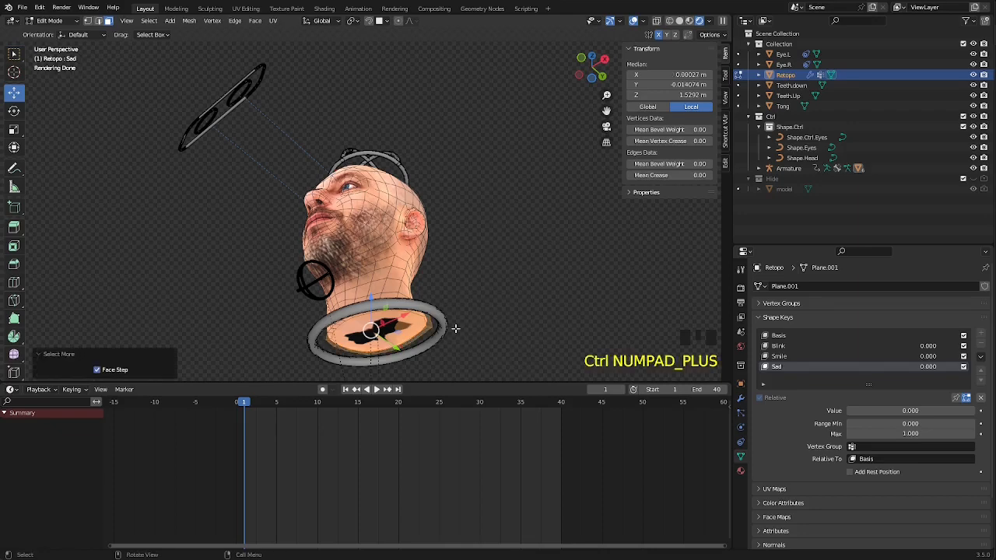
pyautogui.click(740, 472)
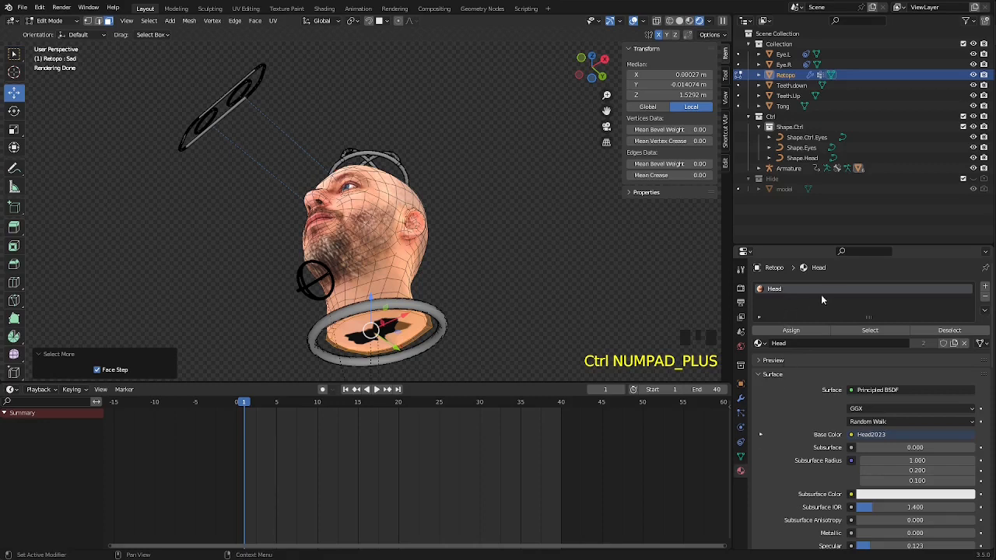
pyautogui.click(986, 288)
pyautogui.click(758, 360)
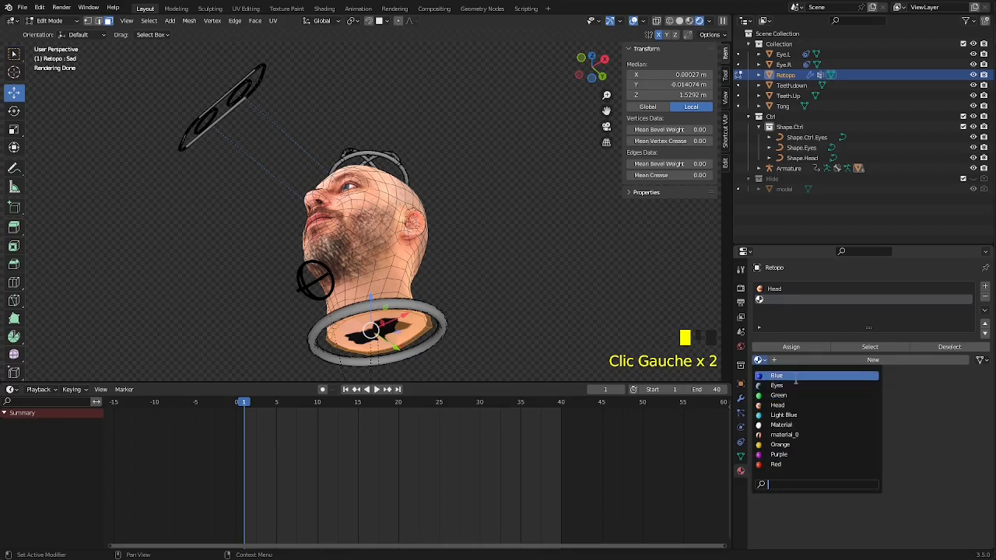
pyautogui.click(786, 464)
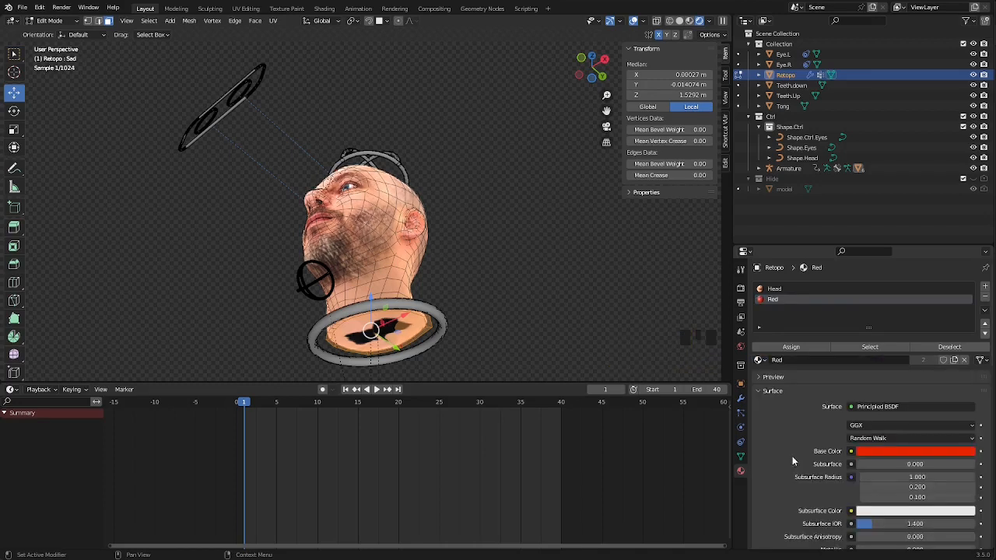
pyautogui.click(780, 350)
pyautogui.doubleClick(489, 330)
# Step: Examine the head in Edit Mode and Object Mode, checking the neck cap's material and the opened mouth from several angles
pyautogui.moveTo(490, 329); pyautogui.dragTo(525, 337, button='middle')
pyautogui.press('Tab')
pyautogui.press('Tab')
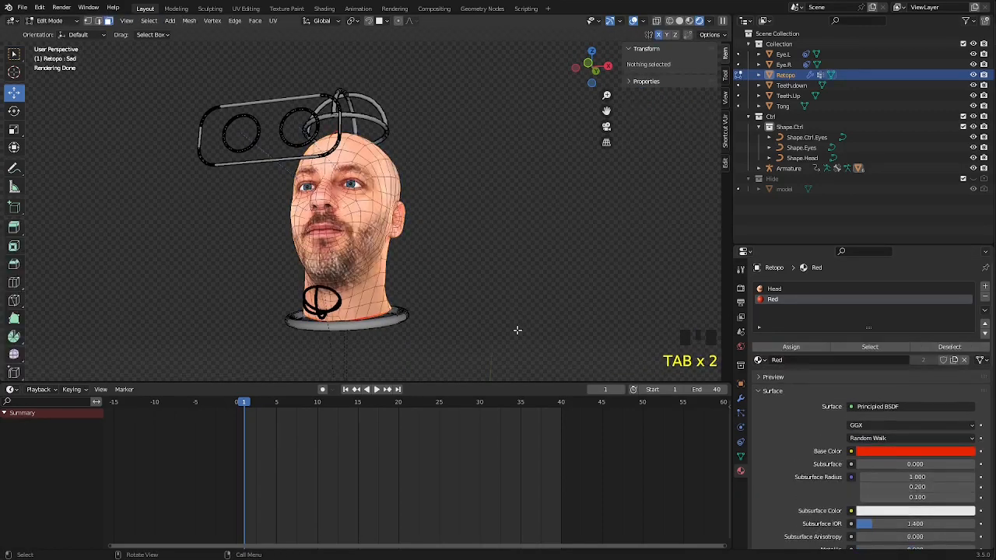
pyautogui.press('Tab')
pyautogui.press('Tab')
pyautogui.scroll(2, 363, 332)
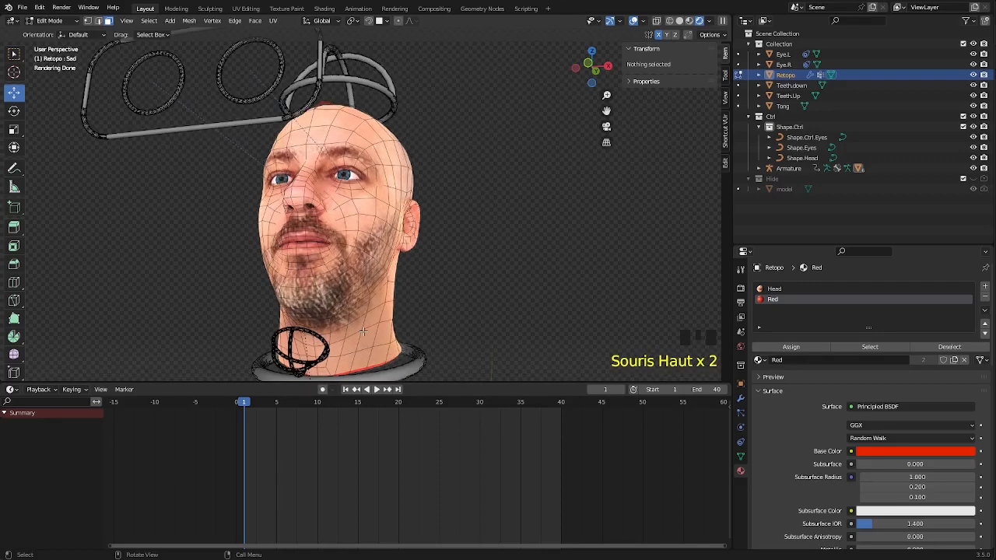
pyautogui.moveTo(368, 333); pyautogui.dragTo(429, 329, button='middle')
pyautogui.scroll(-2, 381, 262)
pyautogui.press('Tab')
pyautogui.click(497, 260)
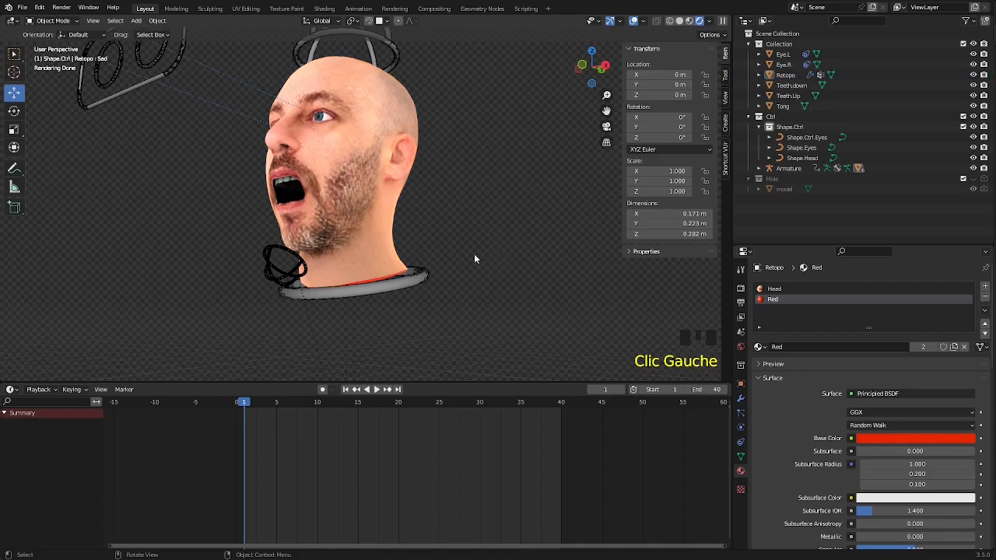
pyautogui.moveTo(475, 259)
pyautogui.mouseDown(button='middle')
pyautogui.moveTo(527, 283)
pyautogui.moveTo(461, 269)
pyautogui.mouseUp(button='middle')
pyautogui.scroll(-2, 503, 275)
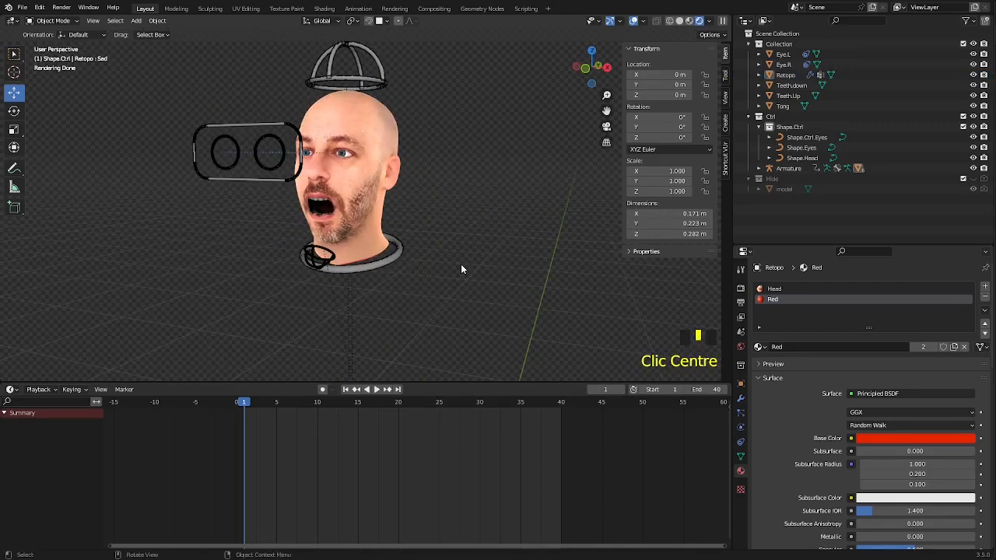
# Step: Turn off the viewport gizmos and hide the floor grid and the X and Y axis lines in the overlays
pyautogui.click(740, 398)
pyautogui.click(741, 459)
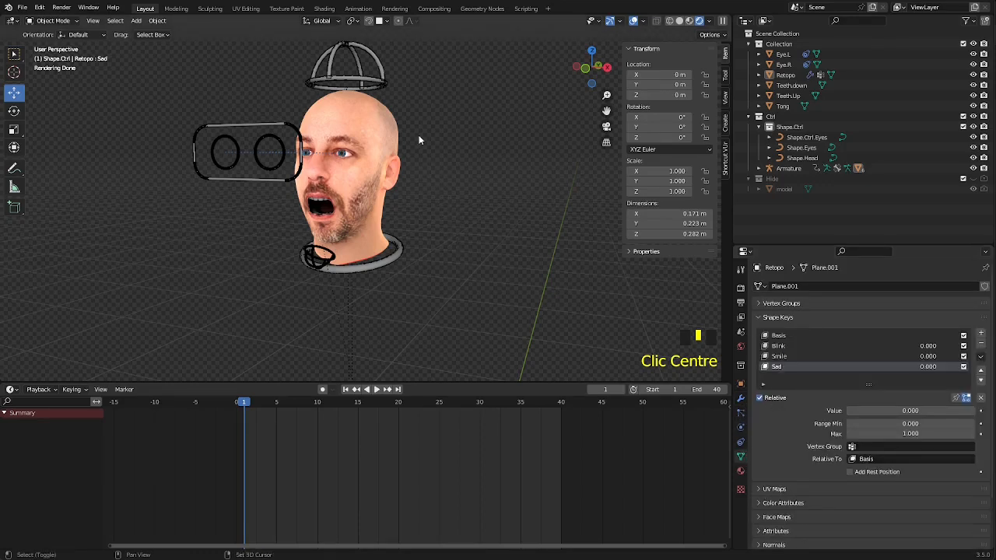
pyautogui.keyDown('shift'); pyautogui.moveTo(419, 135); pyautogui.dragTo(259, 199, button='middle'); pyautogui.keyUp('shift')
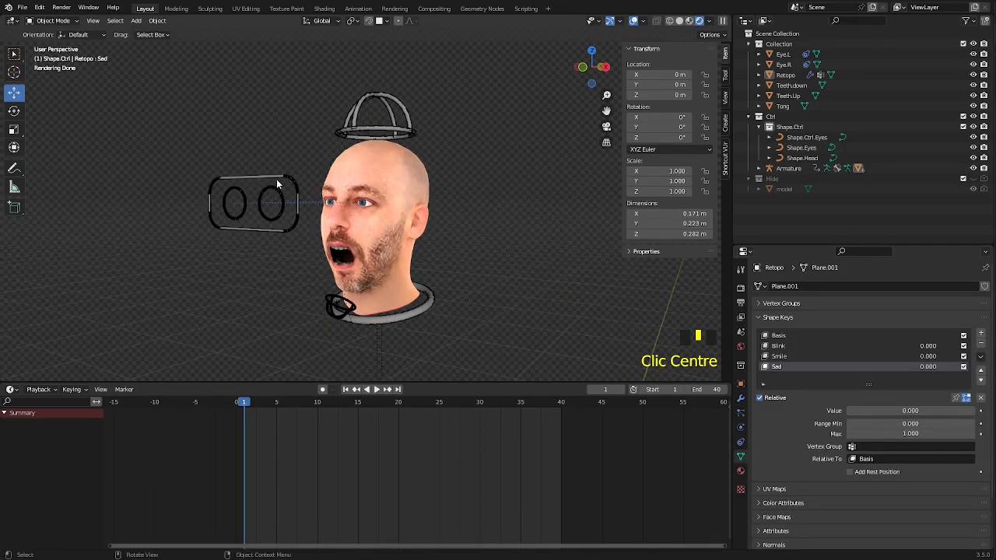
pyautogui.click(275, 181)
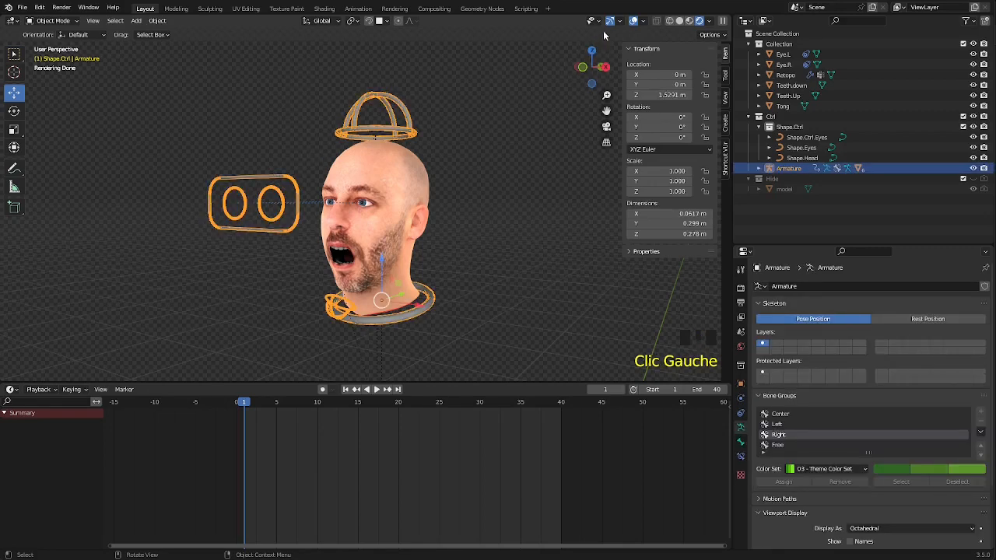
pyautogui.click(634, 22)
pyautogui.click(610, 21)
pyautogui.click(634, 22)
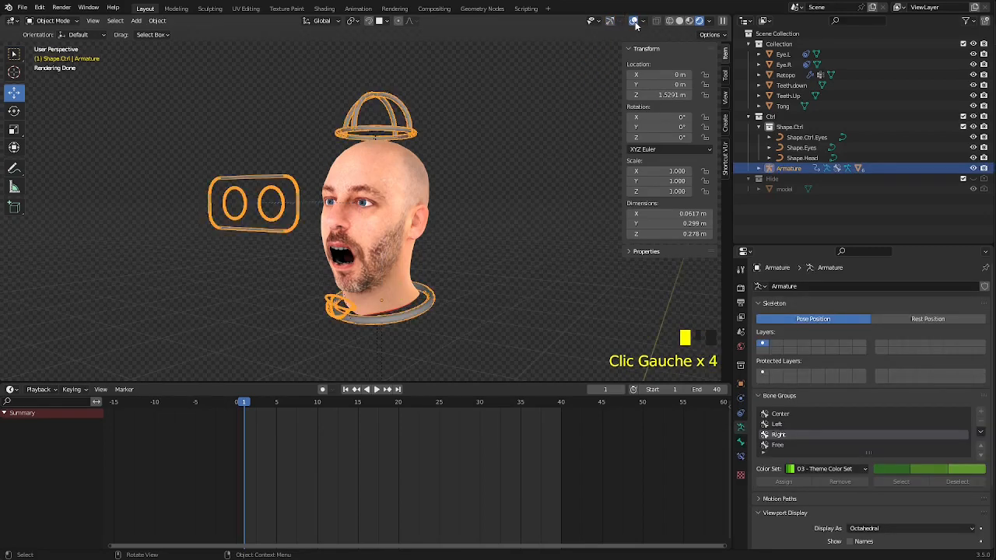
pyautogui.click(644, 22)
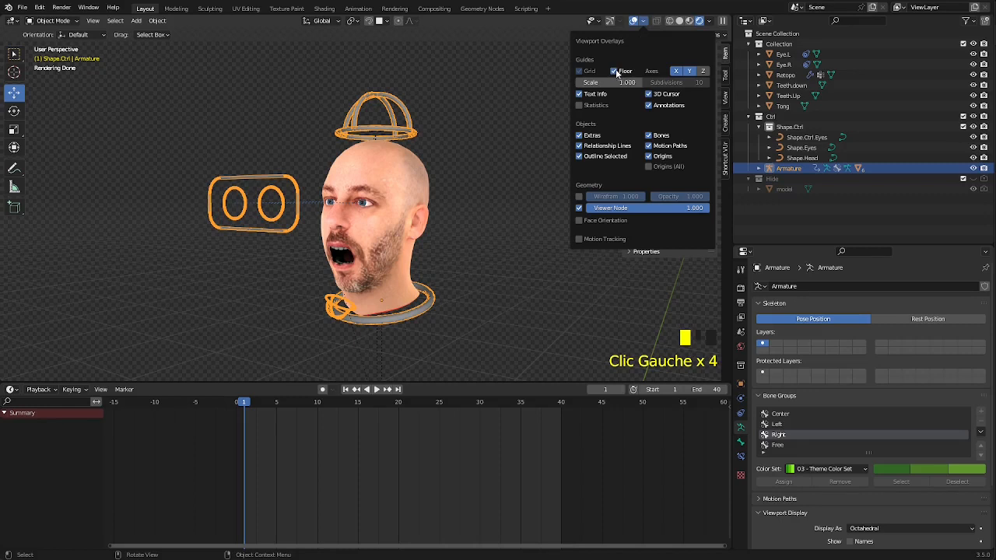
pyautogui.click(615, 72)
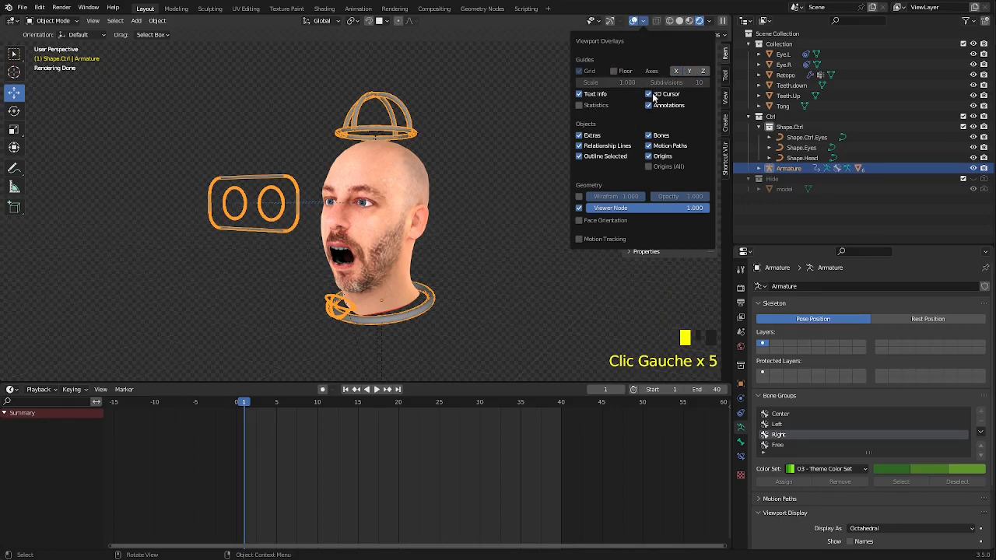
pyautogui.moveTo(456, 212); pyautogui.dragTo(467, 232, button='middle')
# Step: Set the Retopo head's Smile shape key to 1.000, keeping Sad at 0.000
pyautogui.click(330, 335)
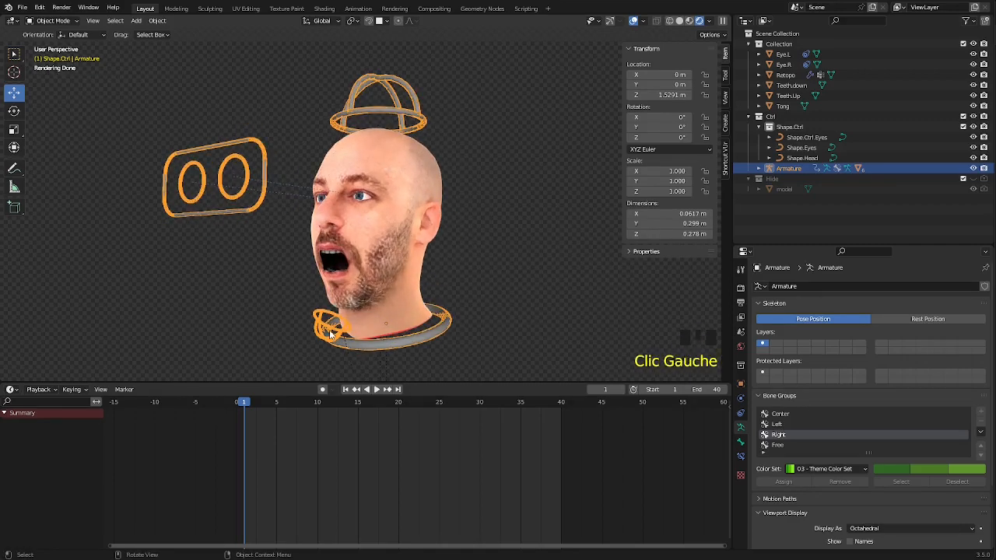
pyautogui.click(409, 218)
pyautogui.hotkey('ctrl', 'Tab')
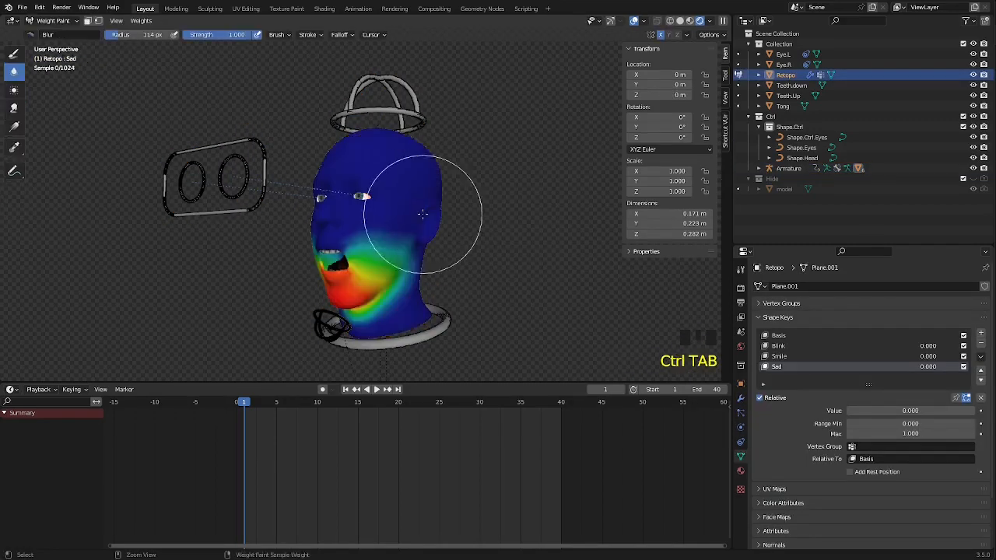
pyautogui.hotkey('ctrl', 'Tab')
pyautogui.hotkey('ctrl', 'Tab')
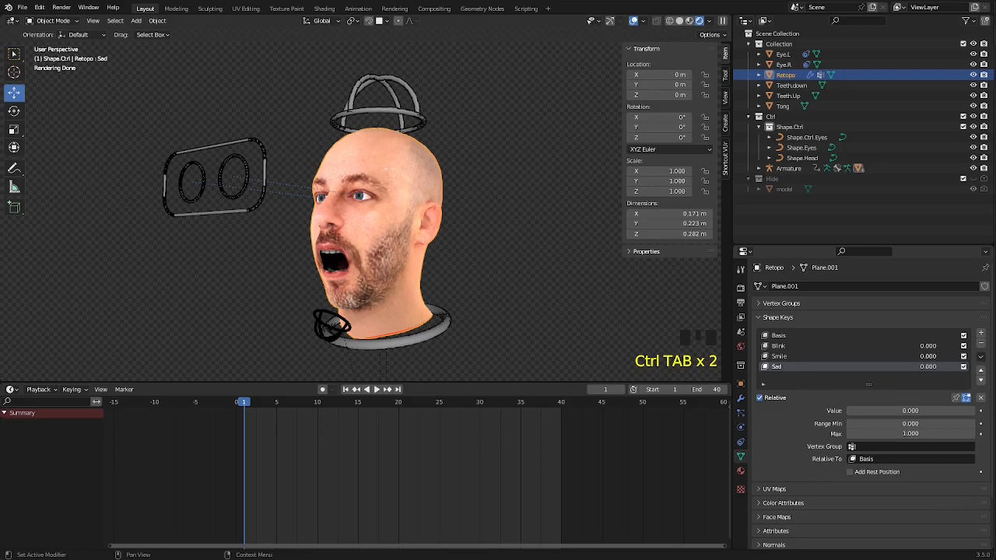
pyautogui.moveTo(928, 356); pyautogui.dragTo(973, 356)
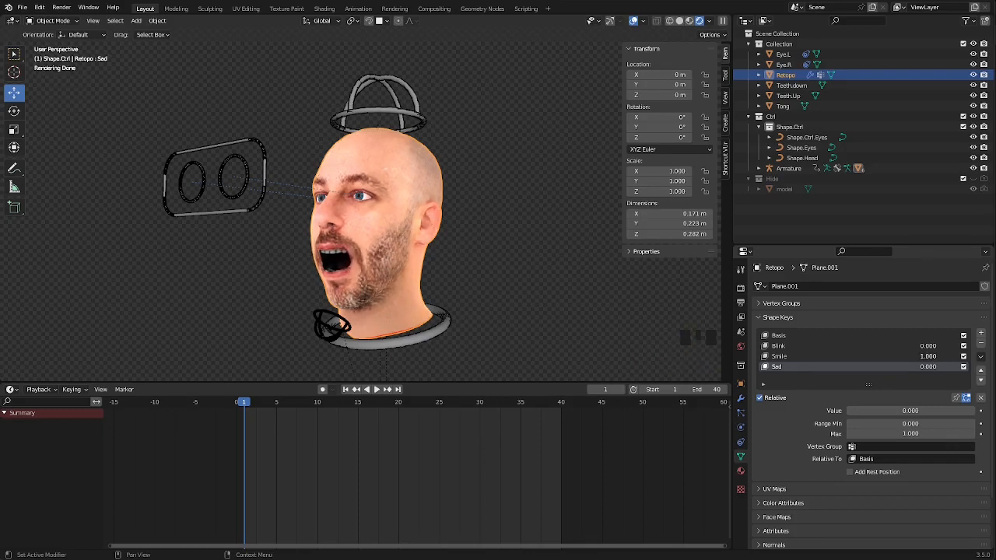
pyautogui.moveTo(928, 370); pyautogui.dragTo(898, 367)
# Step: In Pose Mode, rotate the Chin bone about -10.9° around the global X axis to partly close the mouth
pyautogui.moveTo(498, 327); pyautogui.dragTo(330, 337, button='middle')
pyautogui.click(333, 354)
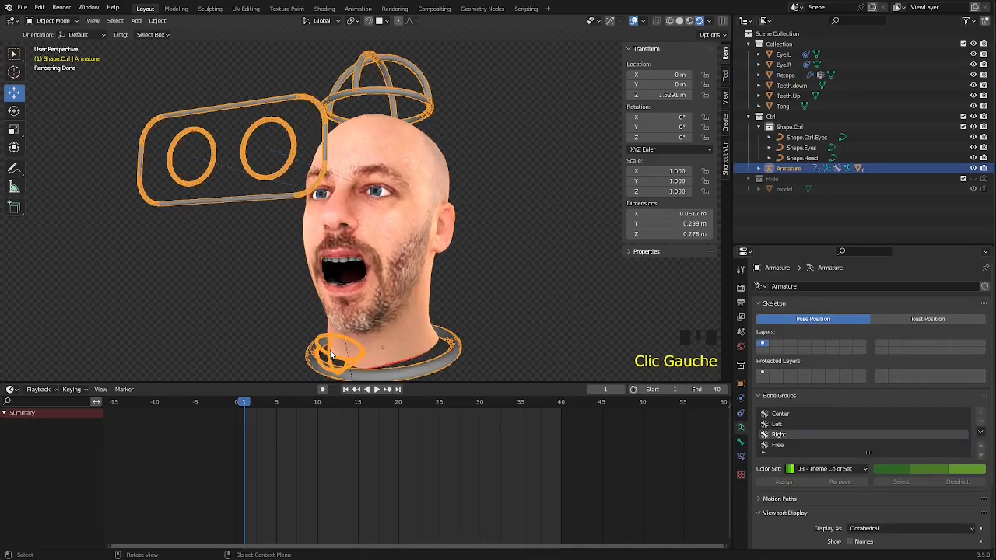
pyautogui.hotkey('ctrl', 'Tab')
pyautogui.click(331, 354)
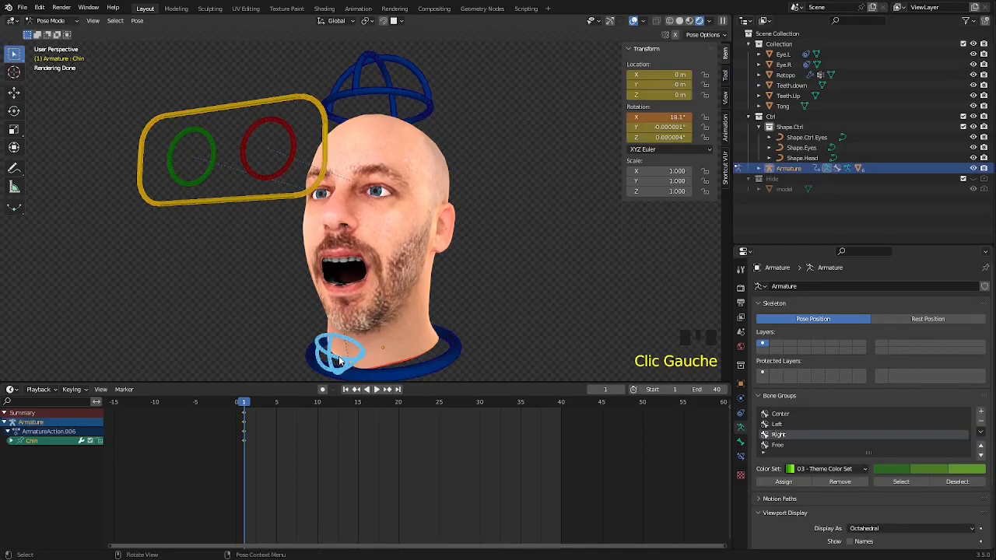
pyautogui.moveTo(333, 351); pyautogui.dragTo(288, 337, button='middle')
pyautogui.press('r')
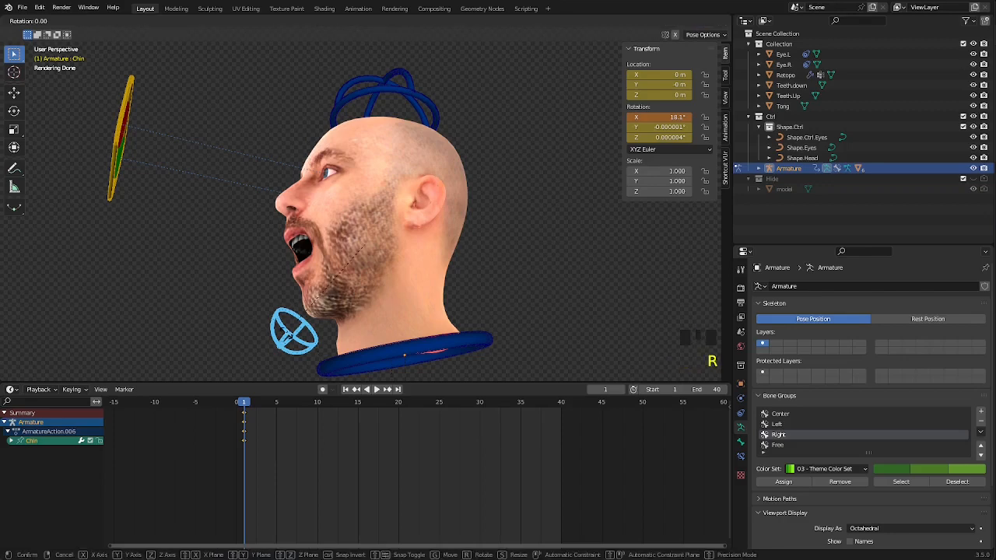
pyautogui.press('x')
pyautogui.click(278, 315)
pyautogui.moveTo(279, 314); pyautogui.dragTo(354, 346, button='middle')
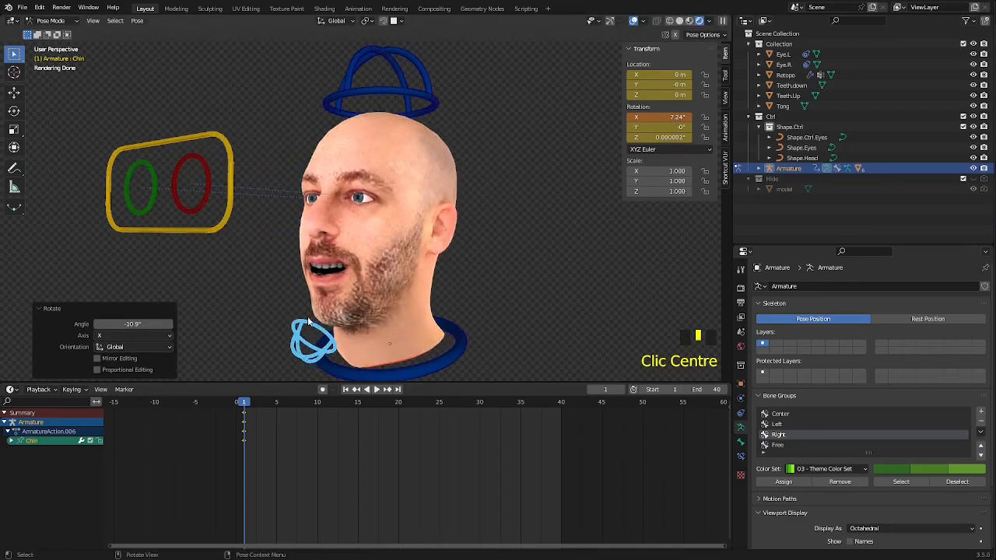
# Step: Test the Retopo head's Blink shape key by raising its value to about 0.448 and lowering it again
pyautogui.click(405, 98)
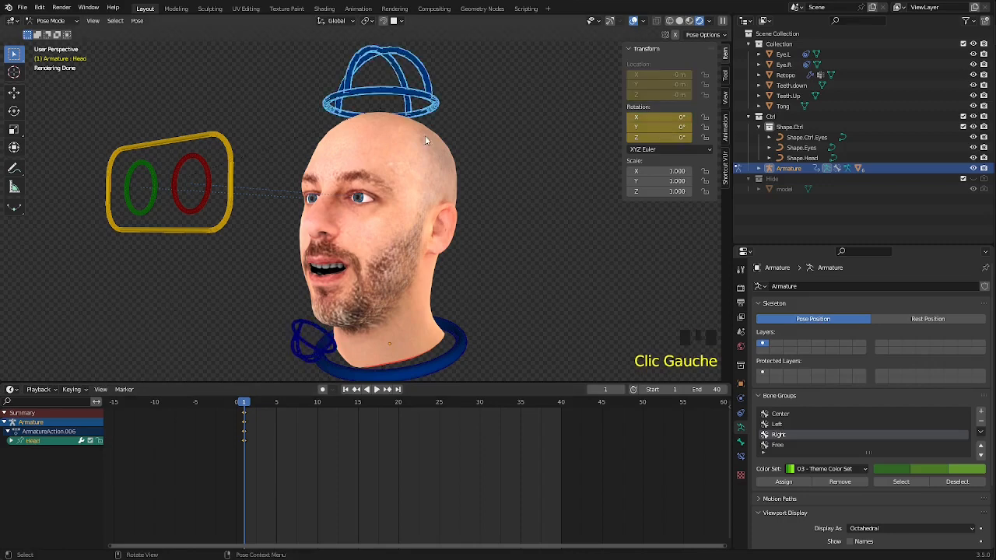
pyautogui.moveTo(458, 281); pyautogui.dragTo(459, 294, button='middle')
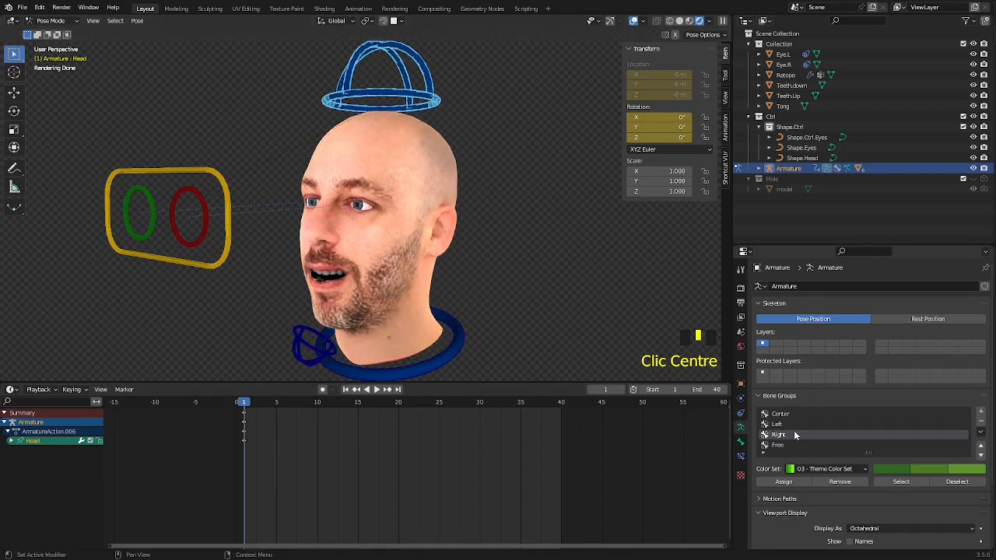
pyautogui.hotkey('ctrl', 'Tab')
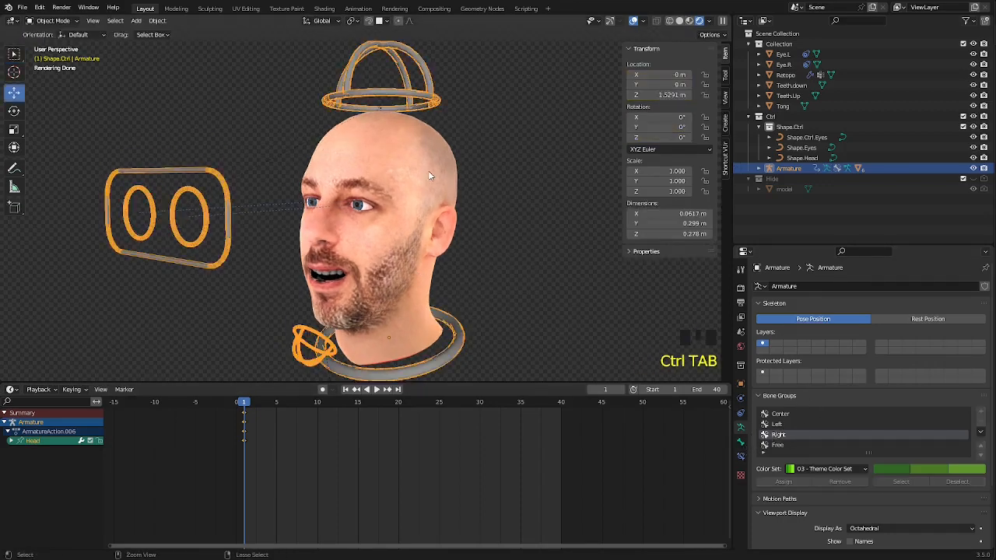
pyautogui.click(428, 170)
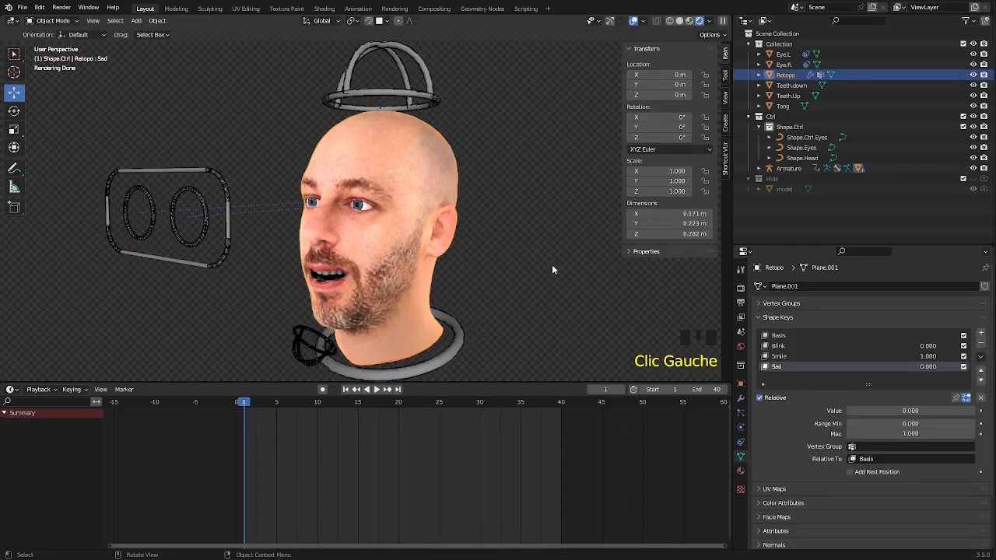
pyautogui.click(808, 344)
pyautogui.moveTo(856, 411); pyautogui.dragTo(913, 410)
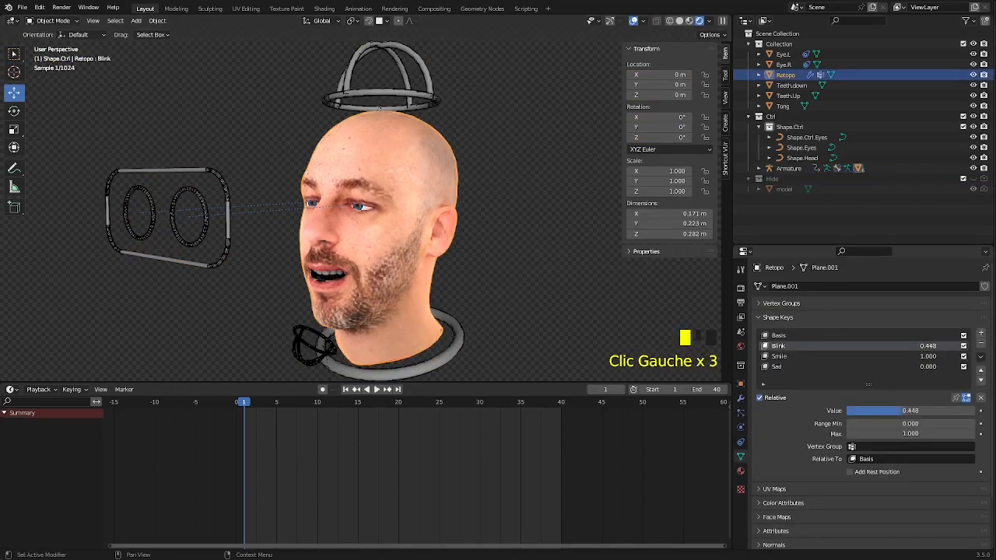
pyautogui.moveTo(927, 345); pyautogui.dragTo(911, 346)
# Step: In Pose Mode, rotate the Chin bone about 8.5° around the view's Z axis to shift the jaw sideways
pyautogui.moveTo(424, 299); pyautogui.dragTo(479, 300, button='middle')
pyautogui.click(380, 352)
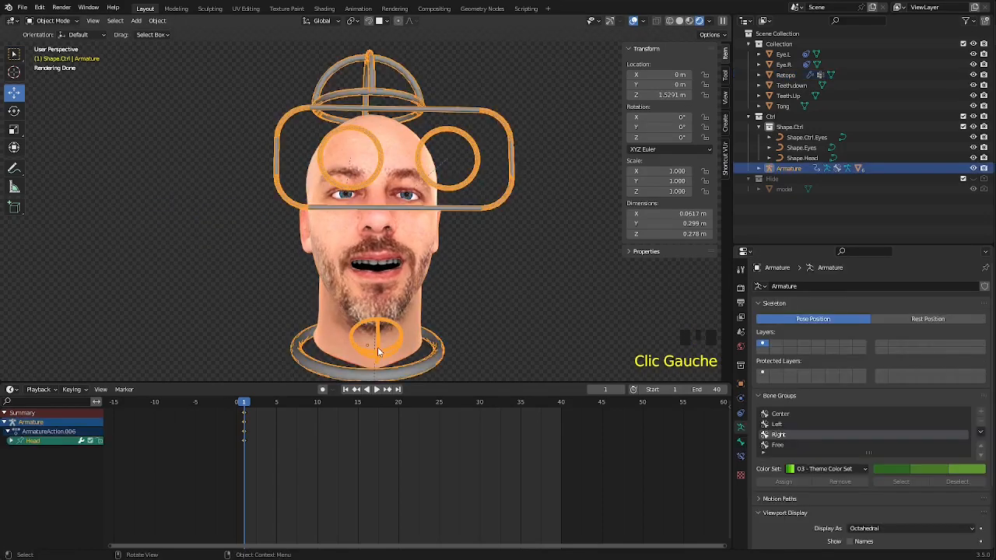
pyautogui.hotkey('ctrl', 'Tab')
pyautogui.click(380, 354)
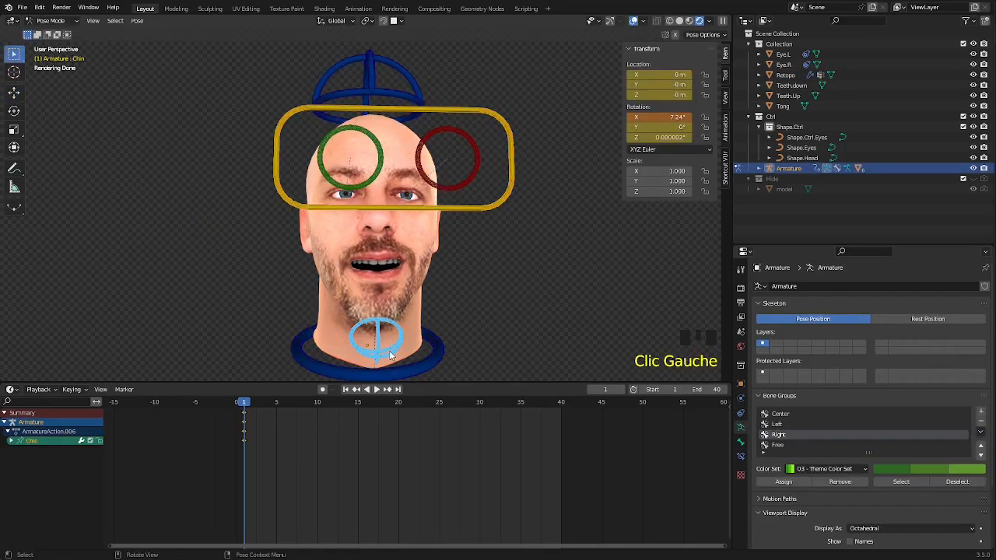
pyautogui.press('r')
pyautogui.click(374, 355)
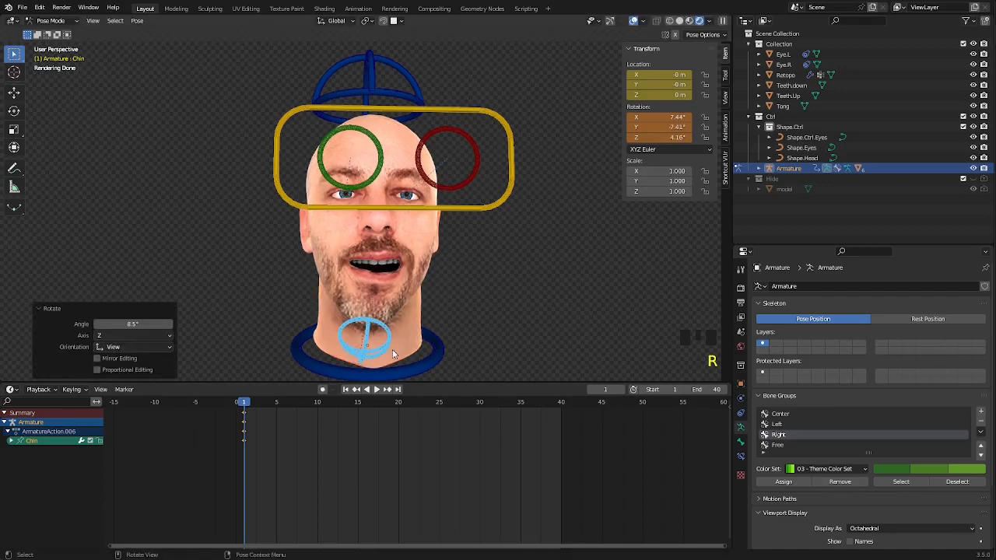
pyautogui.press('r')
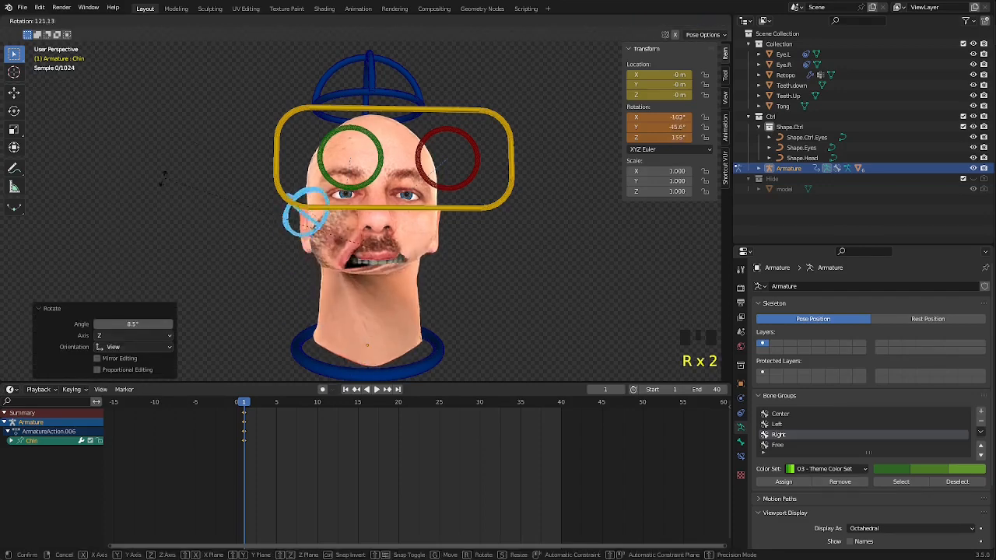
pyautogui.rightClick(234, 294)
# Step: Activate the Rotate tool with Local transform orientation and Median Point as the pivot point
pyautogui.click(14, 110)
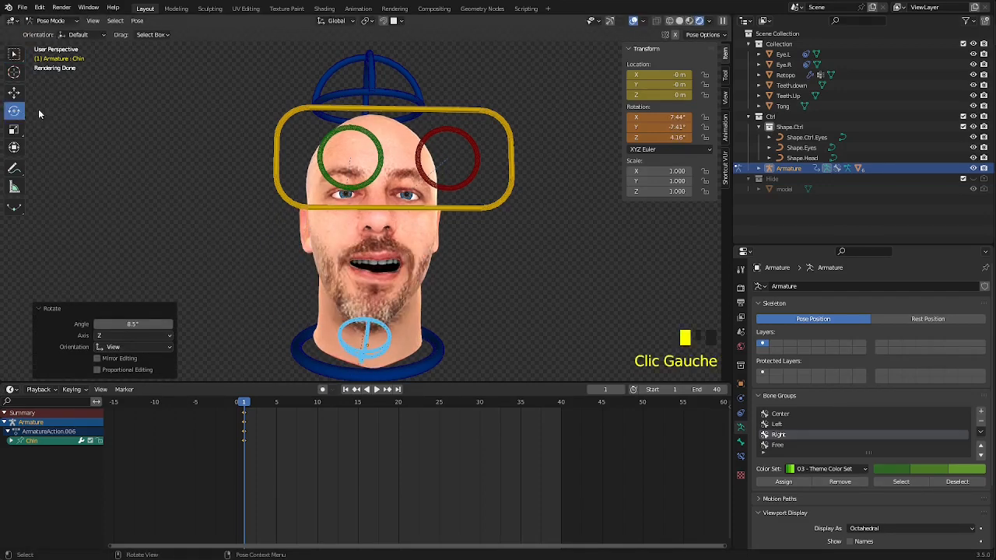
pyautogui.click(342, 21)
pyautogui.click(315, 64)
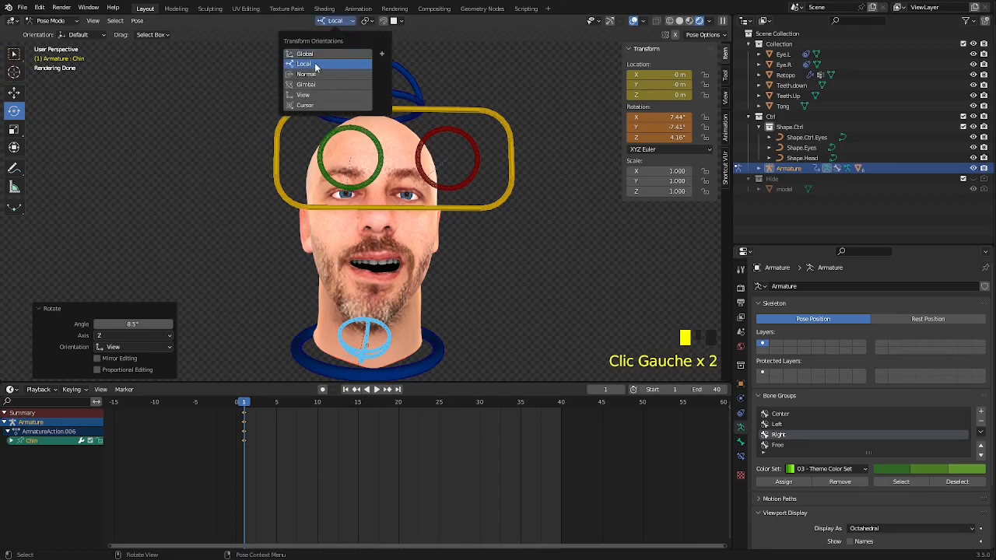
pyautogui.moveTo(354, 327); pyautogui.dragTo(297, 332, button='middle')
pyautogui.click(324, 334)
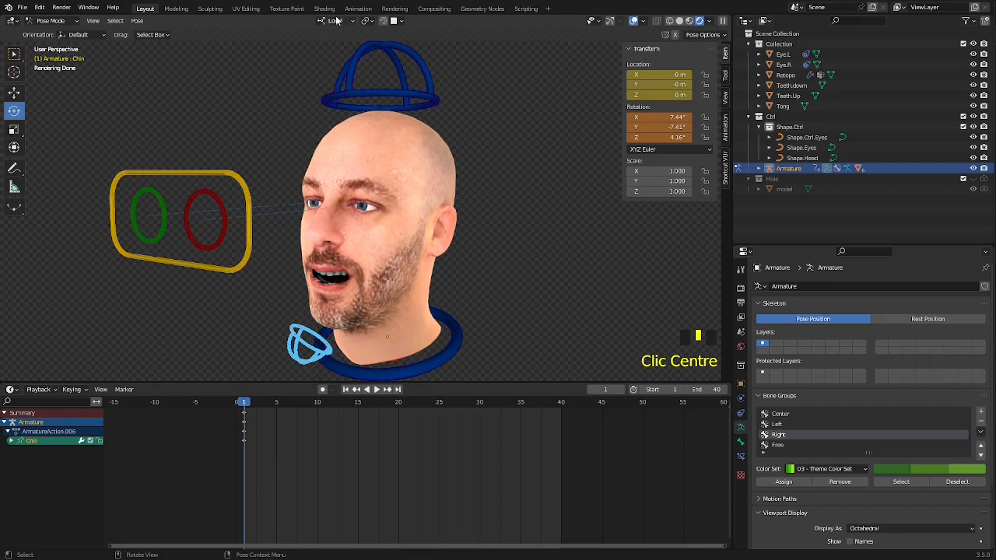
pyautogui.click(372, 22)
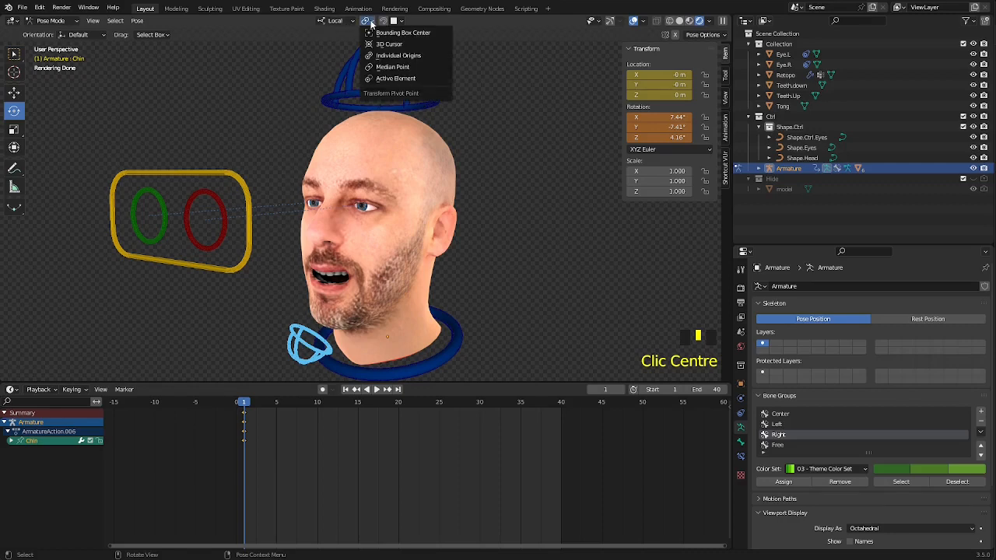
pyautogui.click(386, 68)
# Step: Enable the viewport gizmos for the selected pose bone
pyautogui.moveTo(386, 70); pyautogui.dragTo(359, 233, button='middle')
pyautogui.scroll(-13, 357, 253)
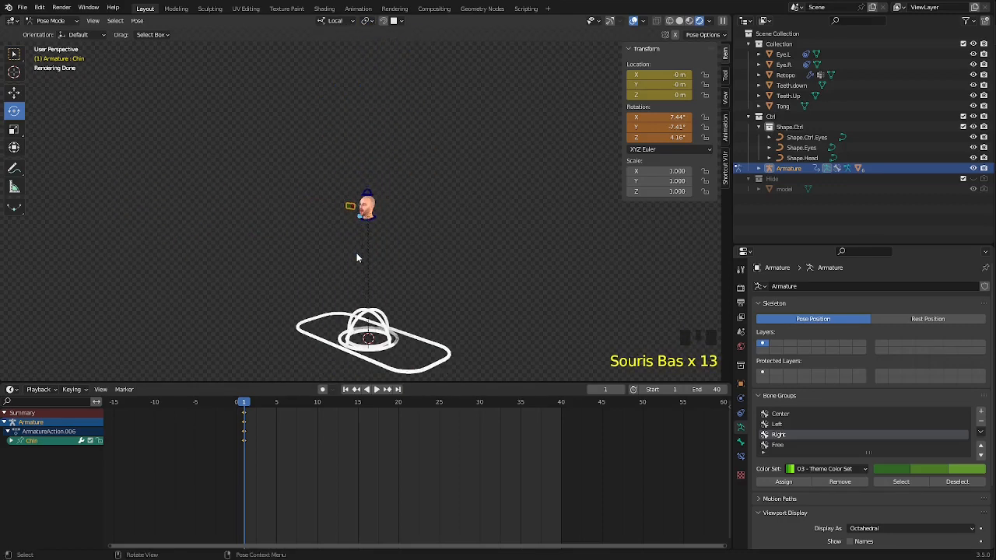
pyautogui.scroll(10, 357, 253)
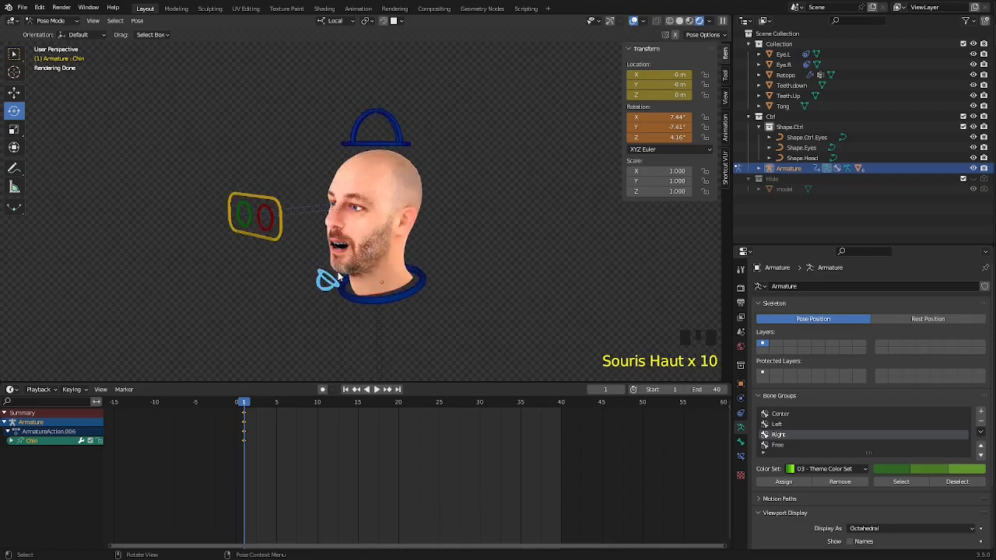
pyautogui.click(336, 277)
pyautogui.click(330, 285)
pyautogui.click(320, 280)
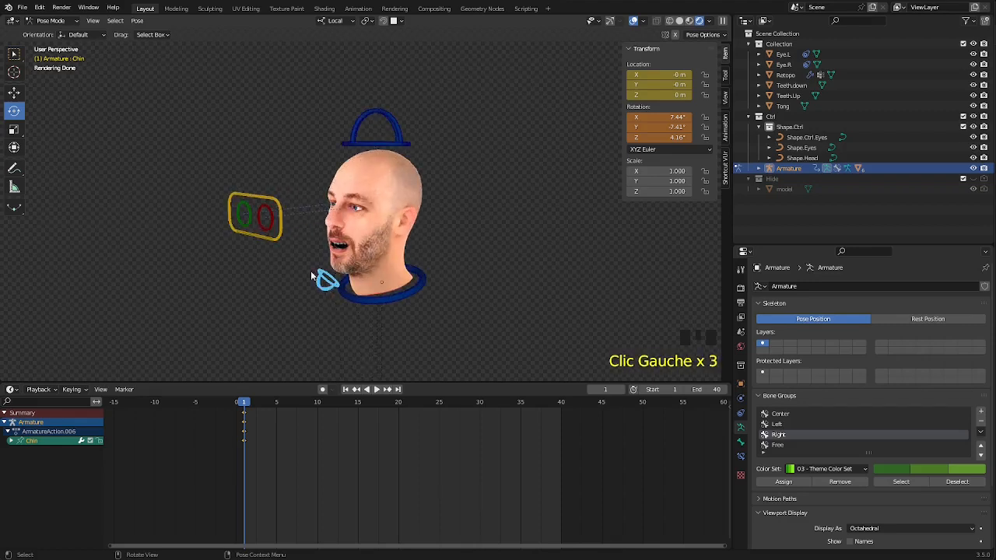
pyautogui.click(280, 227)
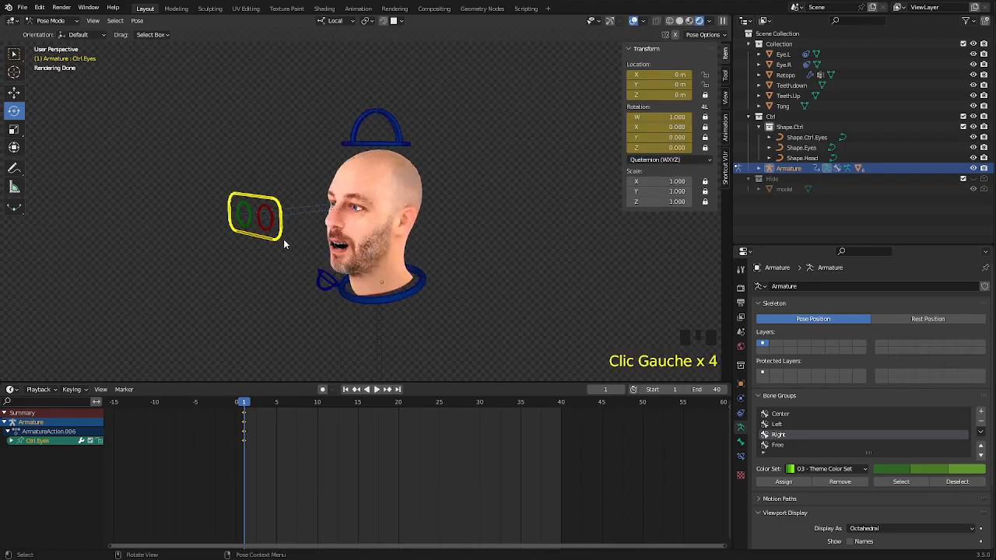
pyautogui.click(611, 22)
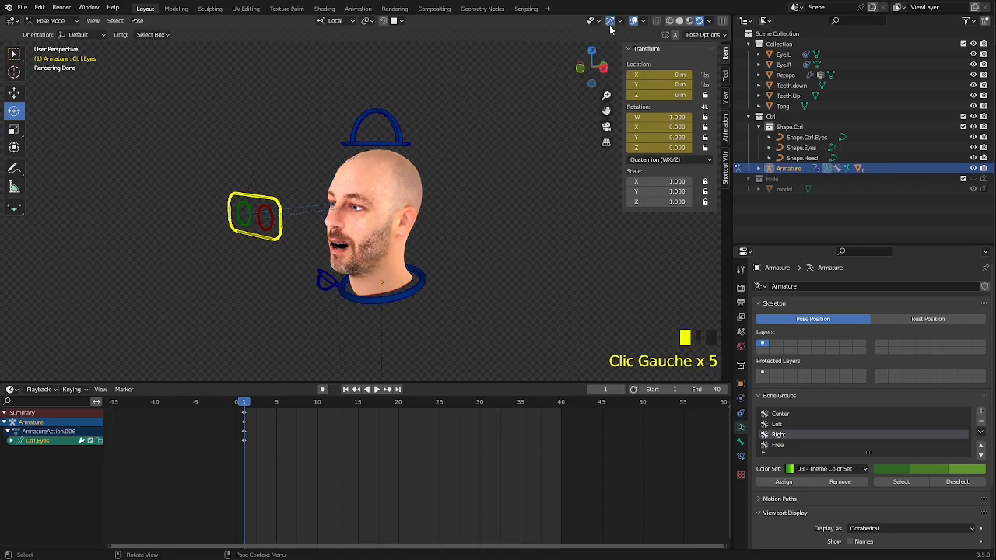
# Step: Rotate the Chin bone about -5.83° around the view's Z axis to recentre the jaw, and swing it down to open the mouth wider
pyautogui.scroll(-3, 376, 312)
pyautogui.moveTo(379, 316); pyautogui.dragTo(426, 233, button='middle')
pyautogui.scroll(2, 385, 281)
pyautogui.scroll(5, 384, 280)
pyautogui.click(334, 283)
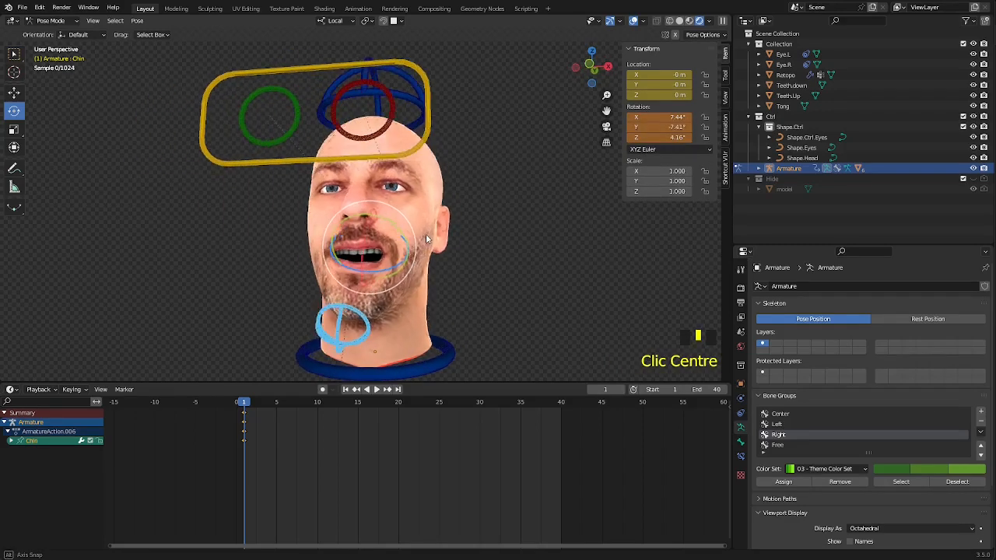
pyautogui.moveTo(426, 233); pyautogui.dragTo(394, 208)
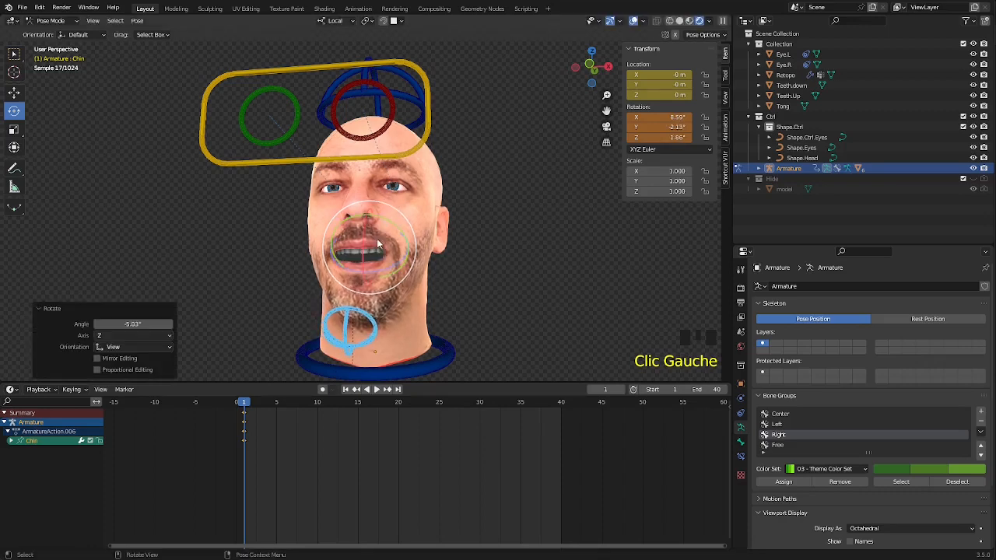
pyautogui.moveTo(363, 248); pyautogui.dragTo(364, 241)
# Step: In Object Mode, select the lower teeth (Teeth.down) and set their origin to geometry
pyautogui.moveTo(364, 241); pyautogui.dragTo(282, 333, button='middle')
pyautogui.scroll(3, 373, 319)
pyautogui.hotkey('ctrl', 'Tab')
pyautogui.click(285, 337)
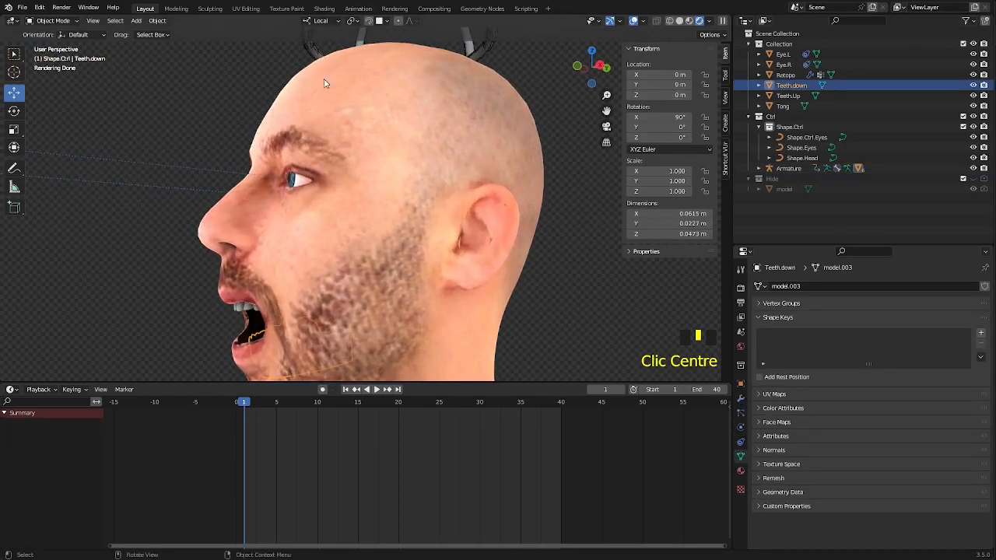
pyautogui.scroll(-4, 324, 87)
pyautogui.moveTo(302, 210); pyautogui.dragTo(366, 214, button='middle')
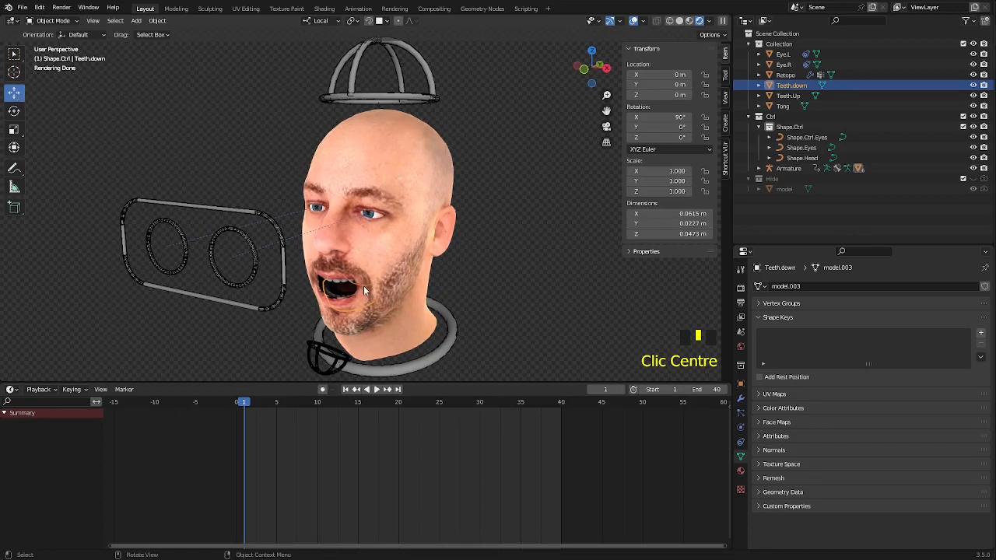
pyautogui.rightClick(299, 155)
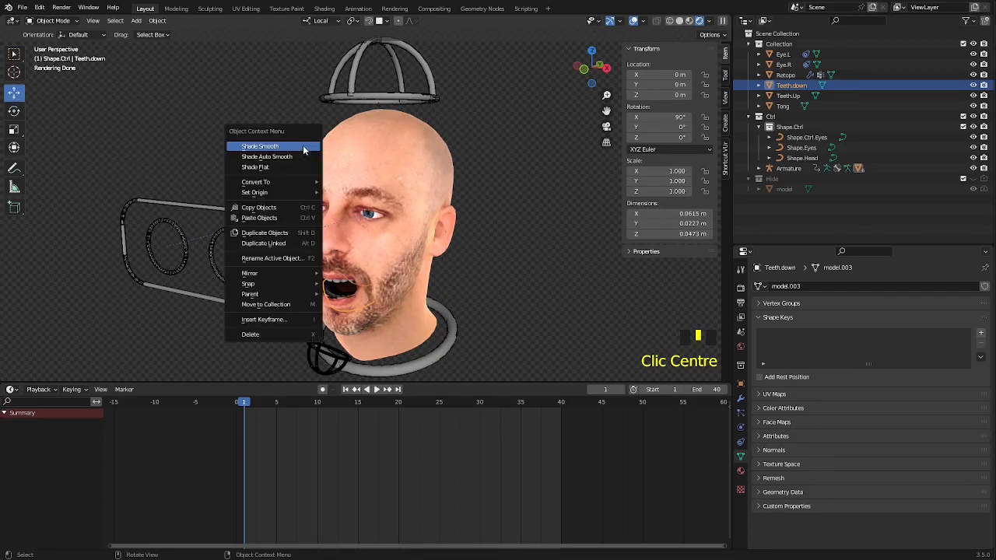
pyautogui.moveTo(291, 192)
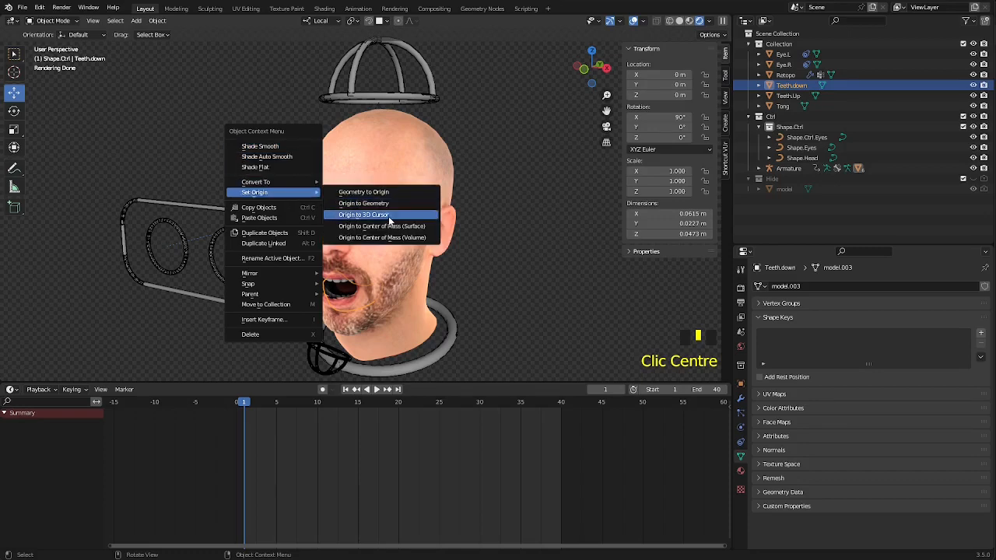
pyautogui.click(389, 203)
# Step: Move the lower teeth about 0.0024 m along local Z and 0.0022 m along local Y
pyautogui.scroll(2, 354, 336)
pyautogui.keyDown('shift'); pyautogui.moveTo(354, 336); pyautogui.dragTo(340, 196, button='middle'); pyautogui.keyUp('shift')
pyautogui.scroll(2, 327, 201)
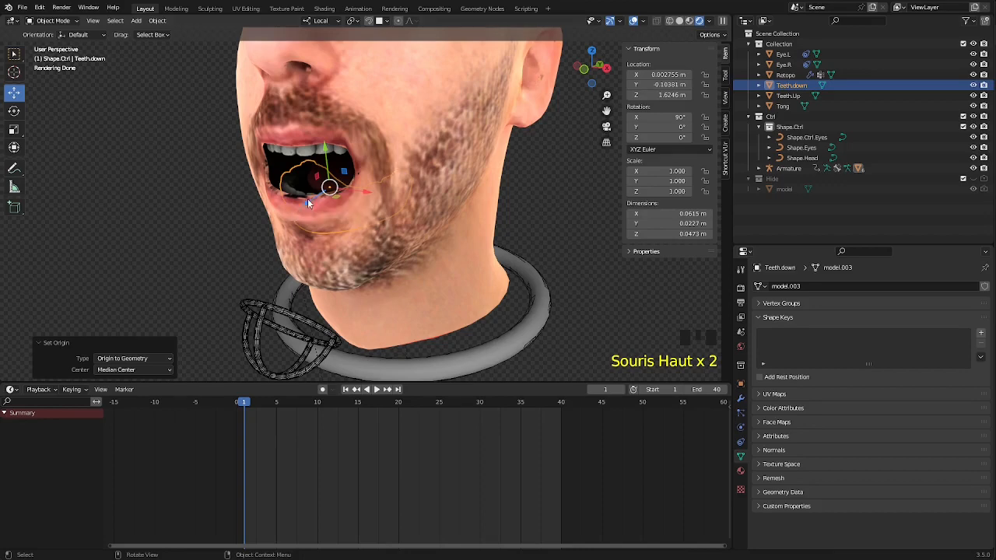
pyautogui.moveTo(308, 204); pyautogui.dragTo(307, 207)
pyautogui.moveTo(325, 171); pyautogui.dragTo(326, 167)
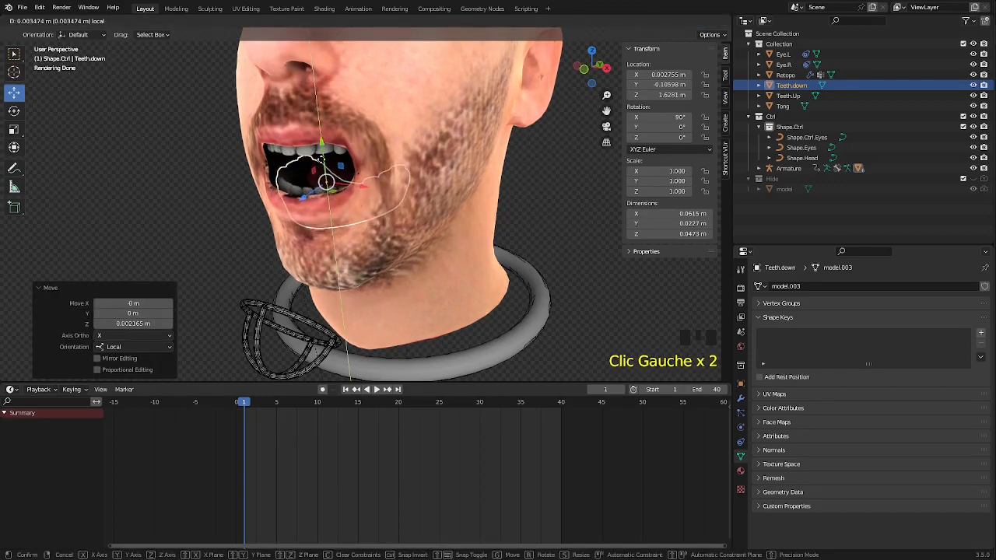
# Step: In Edit Mode on Teeth.Up, move the two upper canine teeth about -0.0011 m along local Y and return to Object Mode
pyautogui.moveTo(326, 167); pyautogui.dragTo(339, 144, button='middle')
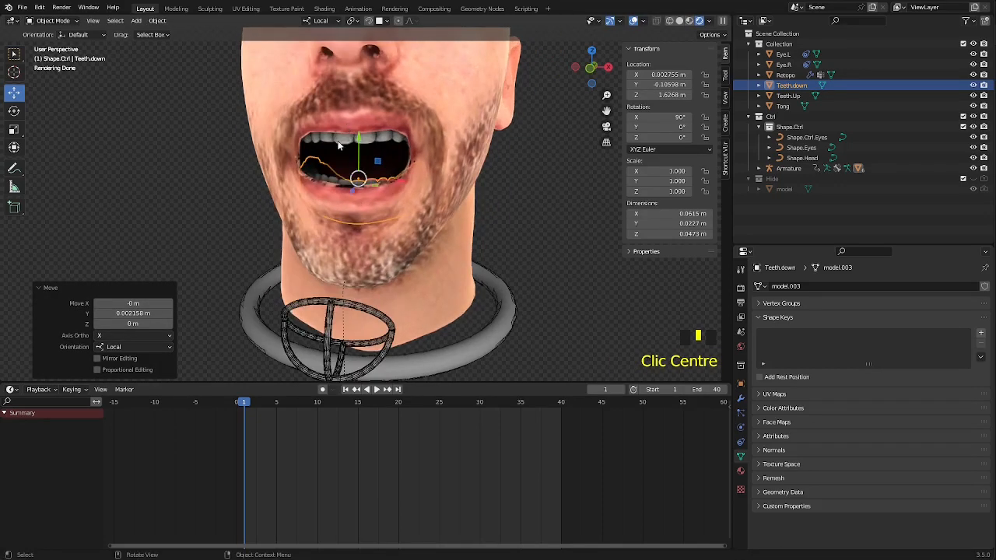
pyautogui.click(349, 143)
pyautogui.press('Tab')
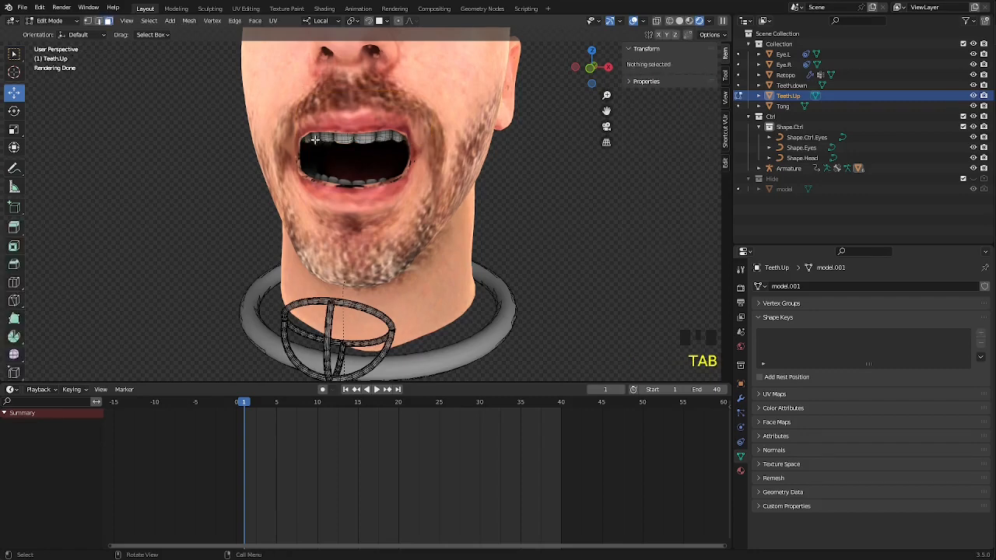
pyautogui.press('l')
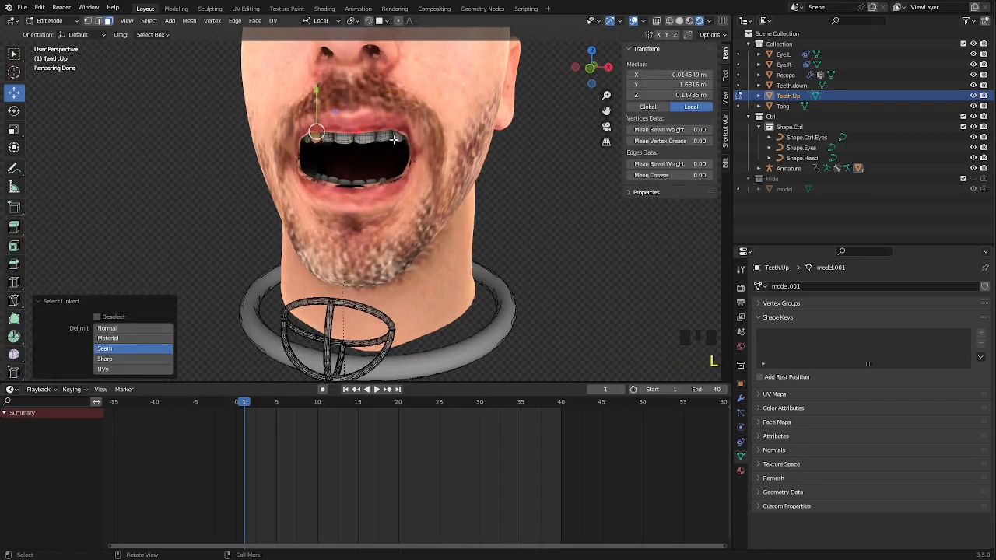
pyautogui.press('l')
pyautogui.moveTo(353, 104); pyautogui.dragTo(354, 109)
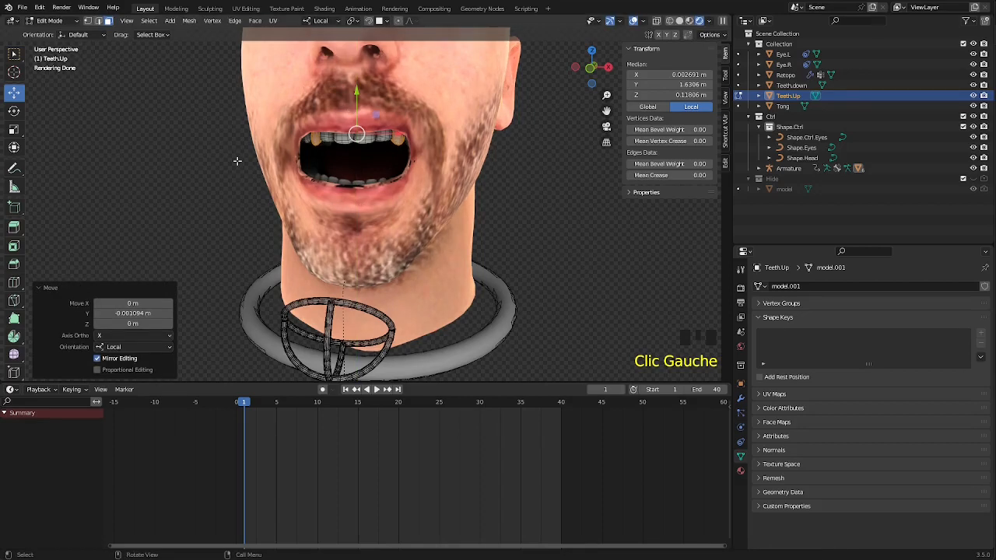
pyautogui.press('Tab')
# Step: Select the Retopo head and compare its mesh in Edit Mode with the posed head in Object Mode
pyautogui.scroll(-2, 222, 200)
pyautogui.moveTo(222, 201)
pyautogui.mouseDown(button='middle')
pyautogui.moveTo(293, 199)
pyautogui.moveTo(183, 200)
pyautogui.mouseUp(button='middle')
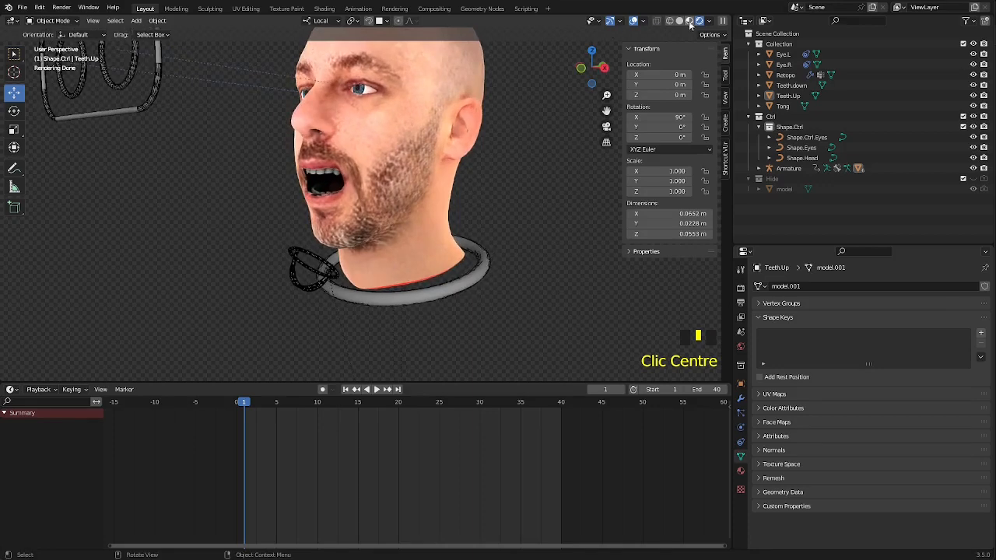
pyautogui.moveTo(514, 168); pyautogui.dragTo(466, 196, button='middle')
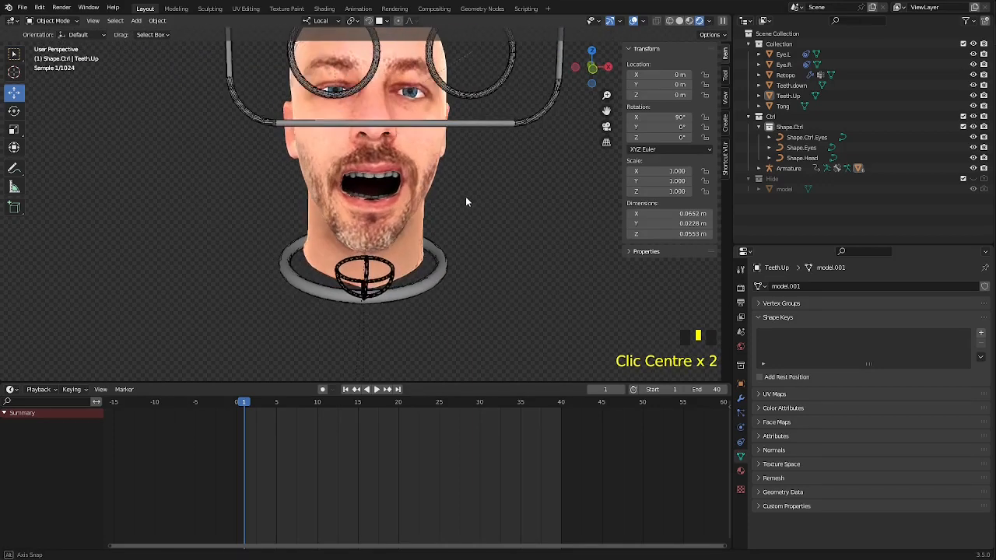
pyautogui.click(417, 171)
pyautogui.press('Tab')
pyautogui.press('Tab')
pyautogui.press('Tab')
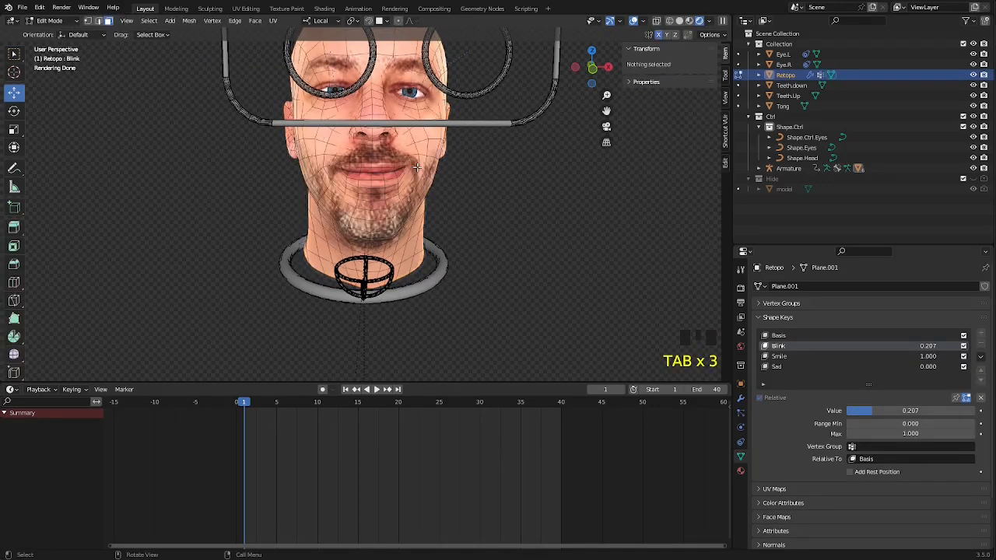
pyautogui.press('Tab')
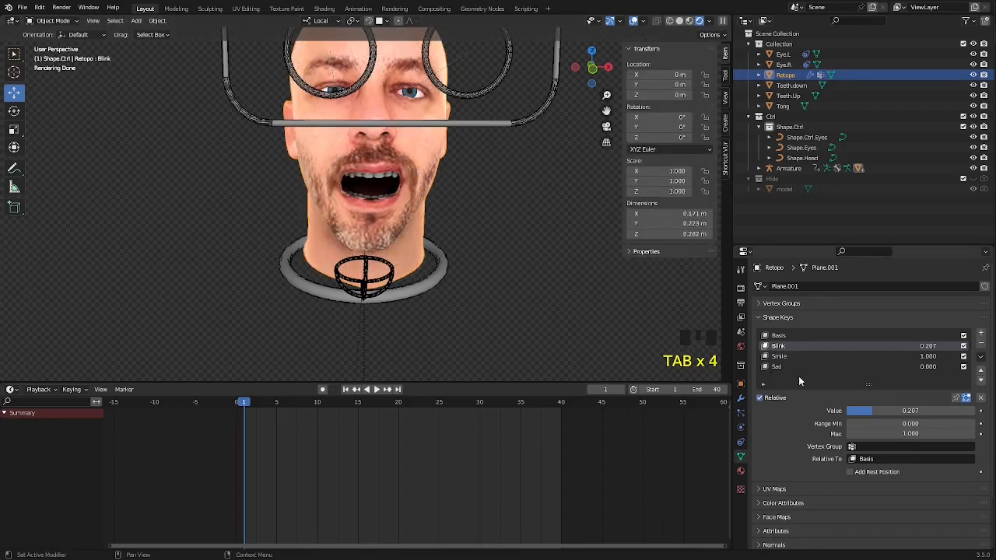
pyautogui.click(51, 20)
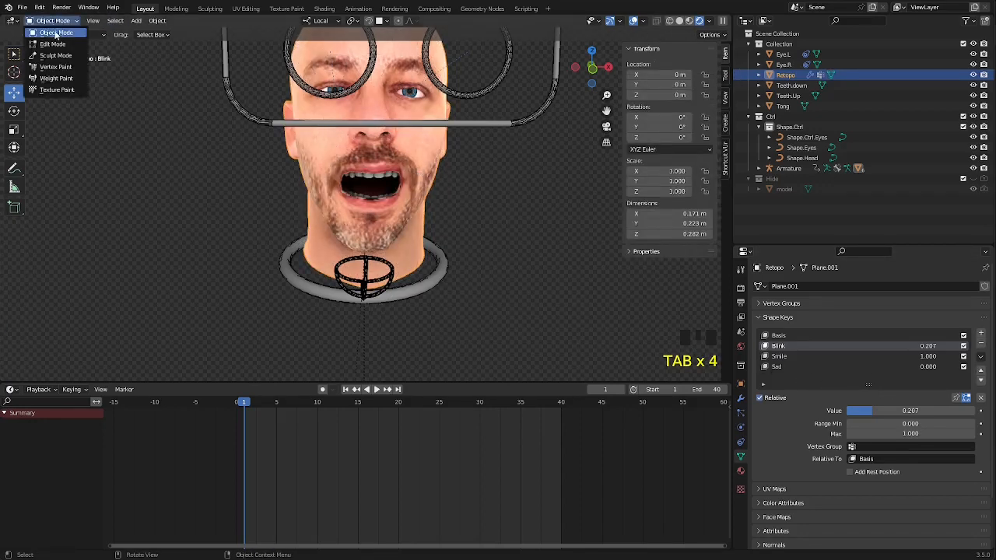
pyautogui.doubleClick(331, 143)
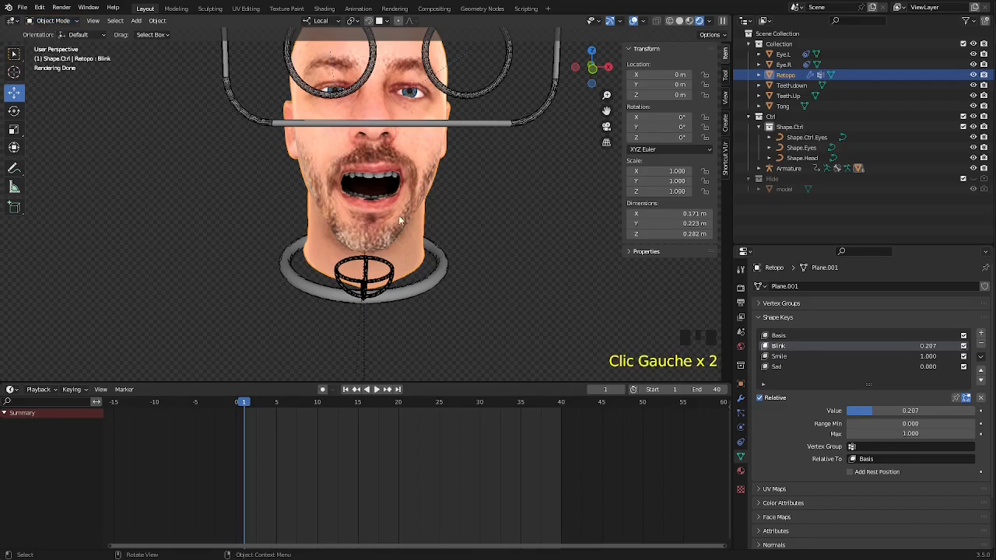
# Step: Add a new shape key to the Retopo head with its value at 1.000, and set Smile to 0.000
pyautogui.scroll(-2, 491, 263)
pyautogui.moveTo(491, 263); pyautogui.dragTo(397, 165, button='middle')
pyautogui.click(397, 165)
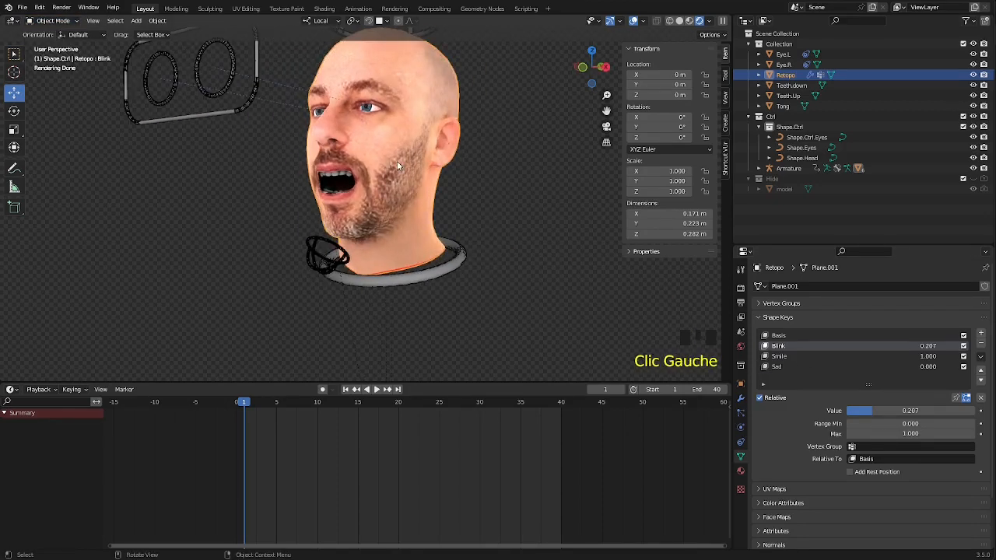
pyautogui.click(980, 335)
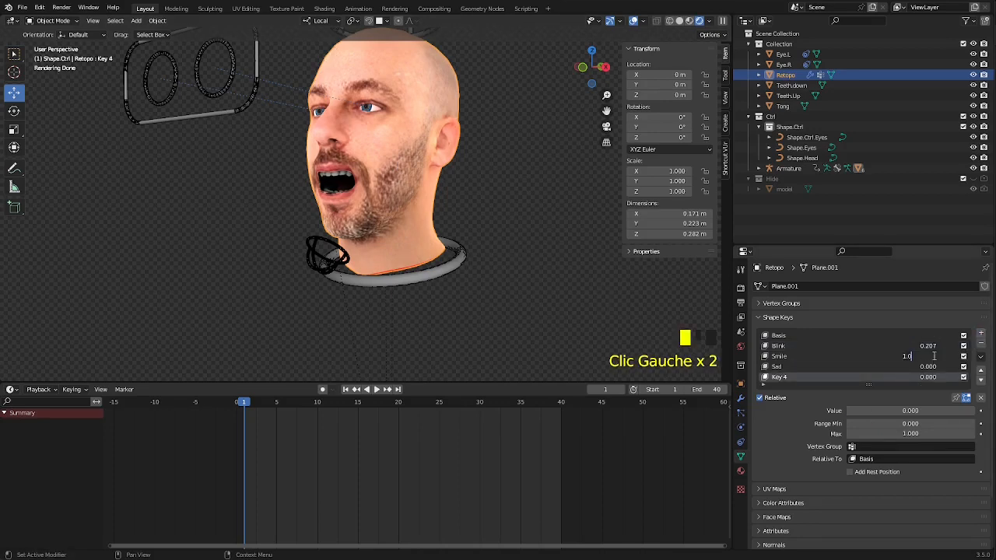
pyautogui.click(873, 361)
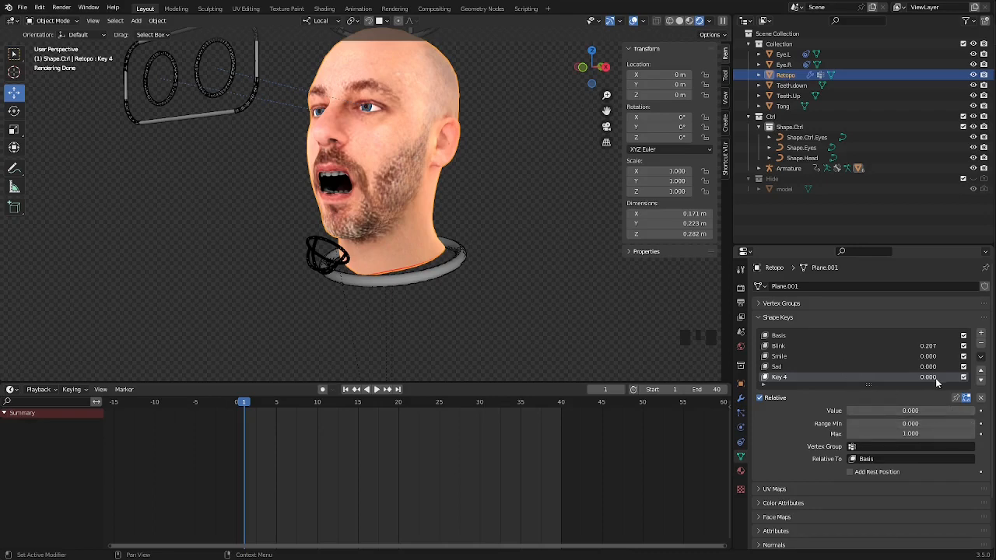
pyautogui.moveTo(933, 380); pyautogui.dragTo(965, 379)
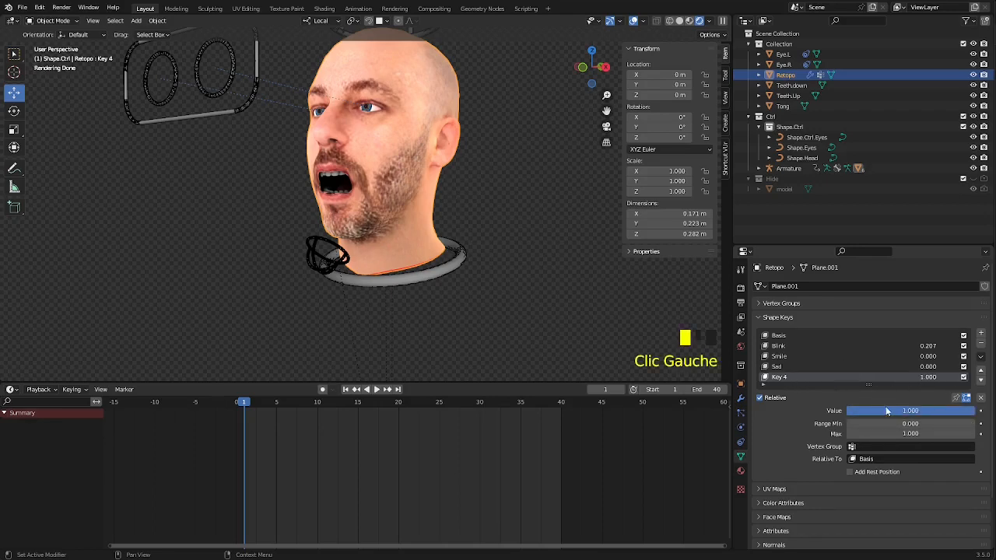
# Step: In Sculpt Mode, use the Grab brush on Key 4 to pull the mouth corners and cheeks inward, narrowing the open mouth
pyautogui.moveTo(414, 301); pyautogui.dragTo(243, 216, button='middle')
pyautogui.scroll(2, 437, 201)
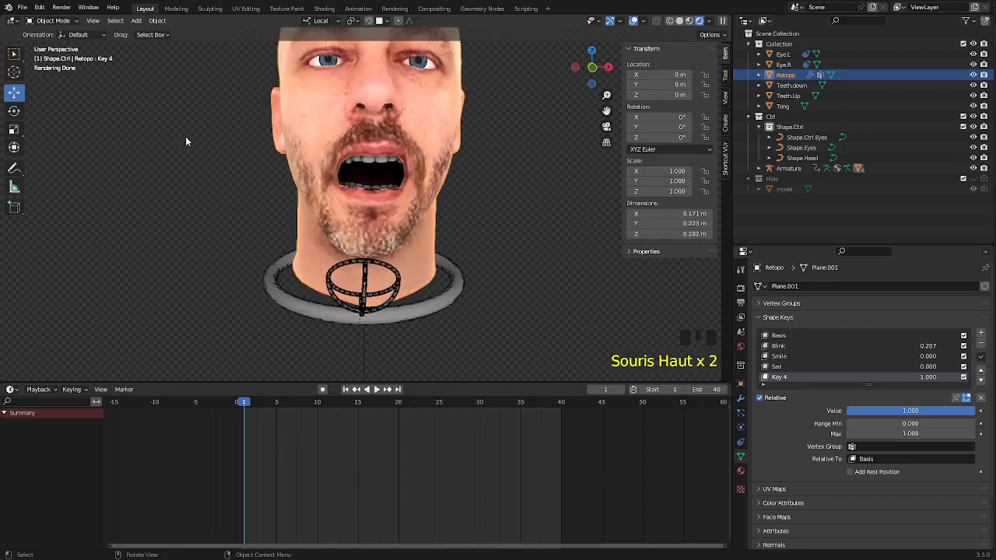
pyautogui.click(65, 22)
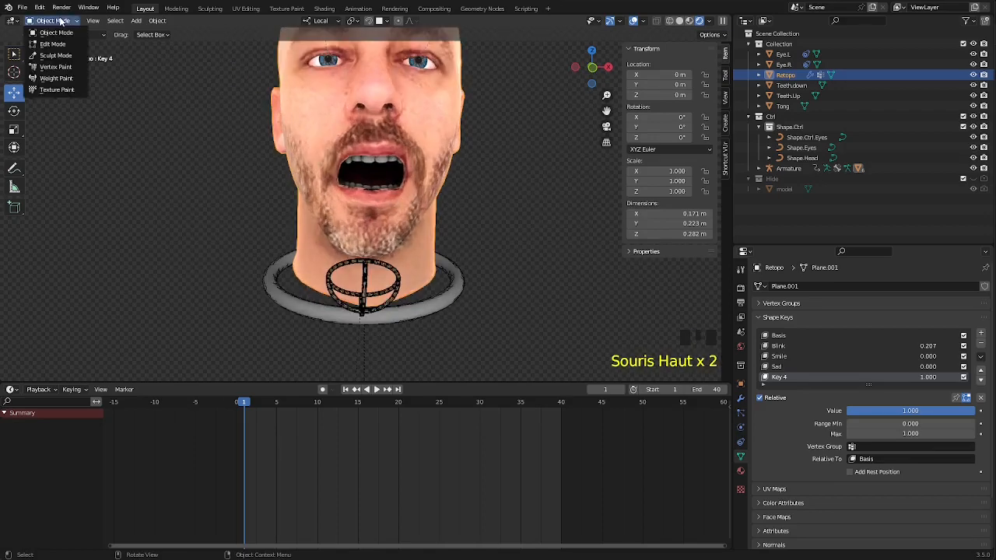
pyautogui.click(63, 56)
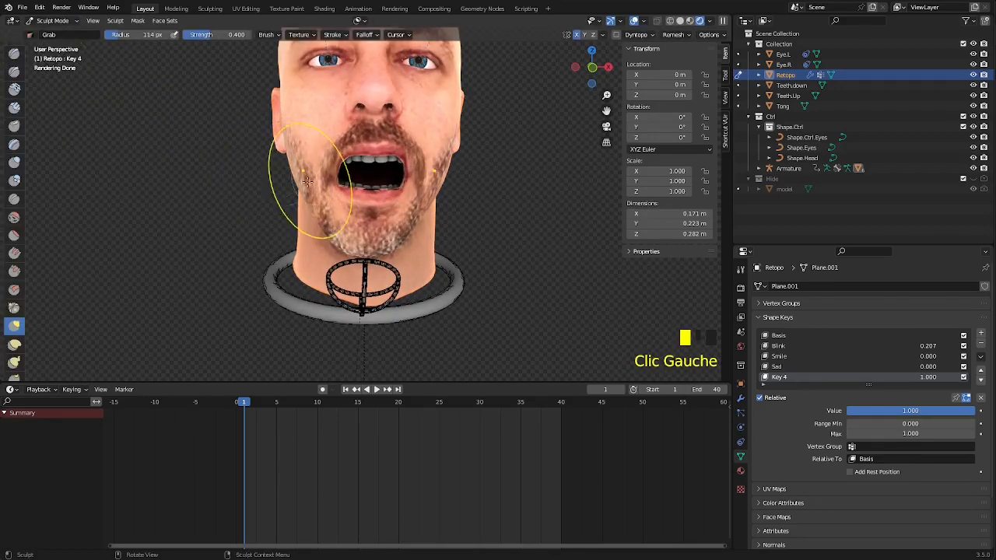
pyautogui.doubleClick(421, 181)
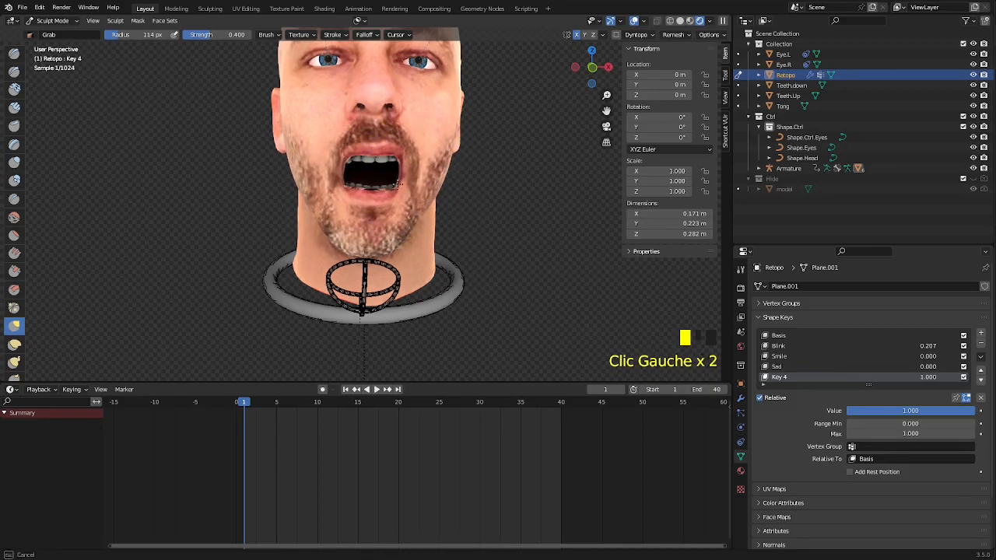
pyautogui.moveTo(399, 184); pyautogui.dragTo(395, 184)
pyautogui.moveTo(289, 165)
pyautogui.mouseDown(button='middle')
pyautogui.moveTo(313, 177)
pyautogui.moveTo(300, 165)
pyautogui.mouseUp(button='middle')
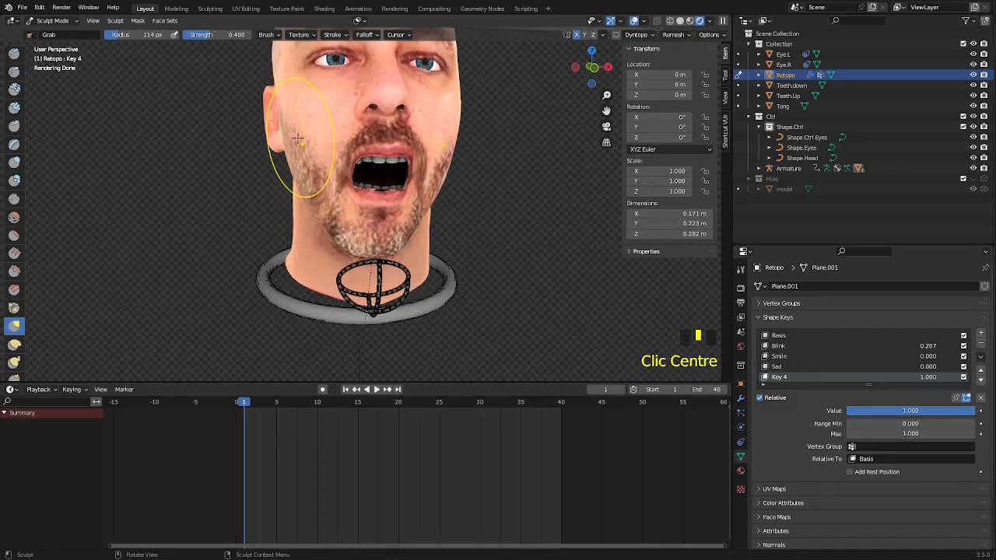
pyautogui.moveTo(290, 134); pyautogui.dragTo(295, 144)
pyautogui.moveTo(332, 176); pyautogui.dragTo(338, 176)
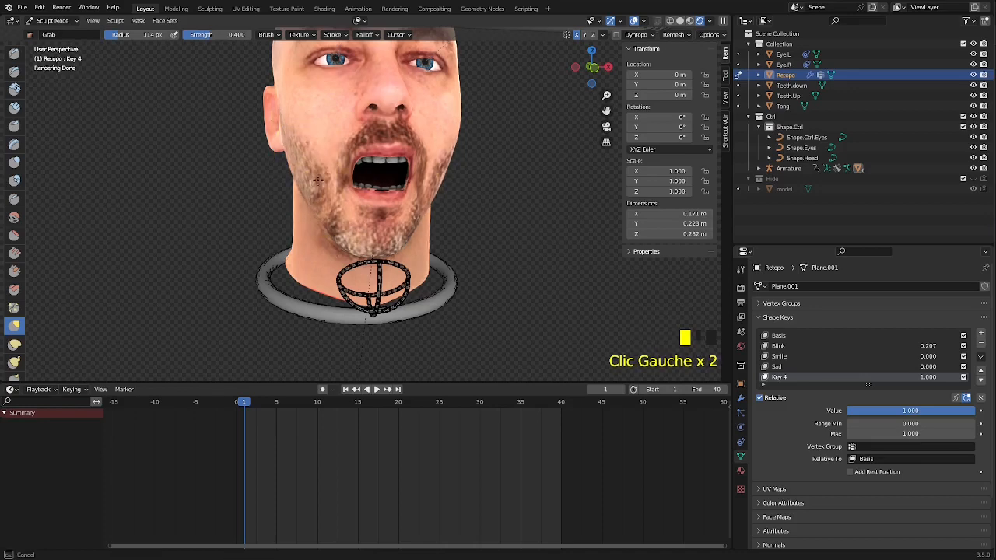
pyautogui.moveTo(325, 179)
pyautogui.mouseDown(button='middle')
pyautogui.moveTo(404, 185)
pyautogui.moveTo(309, 193)
pyautogui.mouseUp(button='middle')
pyautogui.moveTo(423, 176); pyautogui.dragTo(430, 186)
# Step: Grab the upper lip sides inward, nudge the lower lip slightly up, and pull the mouth area forward in side view
pyautogui.scroll(2, 440, 195)
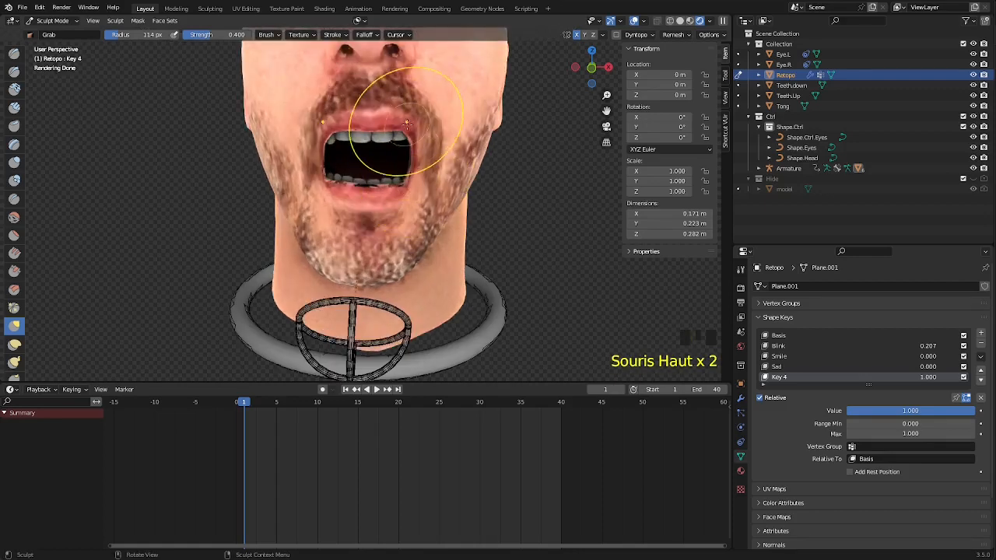
pyautogui.moveTo(402, 115)
pyautogui.mouseDown()
pyautogui.moveTo(409, 127)
pyautogui.moveTo(372, 121)
pyautogui.mouseUp()
pyautogui.moveTo(370, 197); pyautogui.dragTo(369, 195)
pyautogui.moveTo(369, 195); pyautogui.dragTo(297, 193, button='middle')
pyautogui.scroll(3, 298, 195)
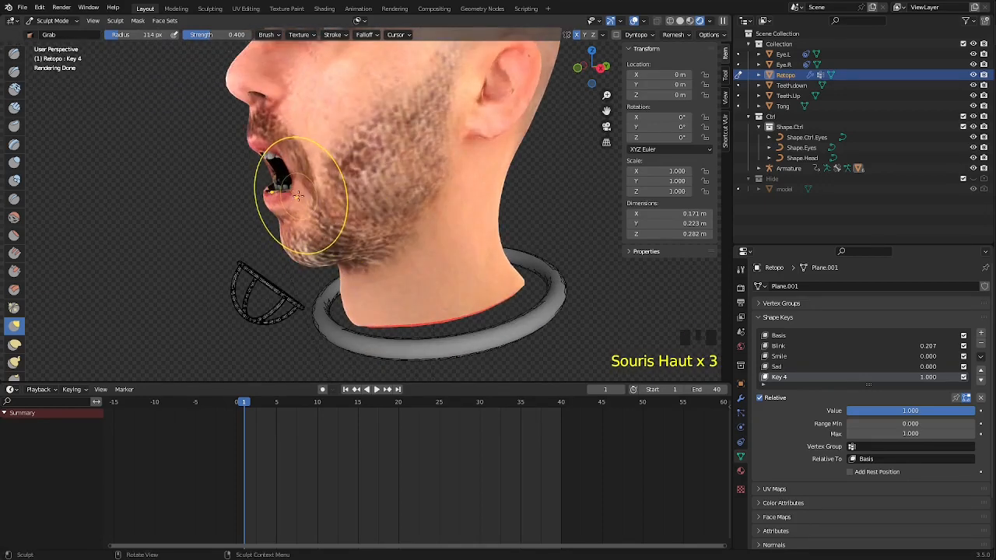
pyautogui.moveTo(298, 195); pyautogui.dragTo(278, 163)
pyautogui.scroll(2, 294, 190)
pyautogui.moveTo(278, 163)
pyautogui.mouseDown(button='middle')
pyautogui.moveTo(363, 170)
pyautogui.moveTo(347, 215)
pyautogui.mouseUp(button='middle')
pyautogui.scroll(-3, 363, 170)
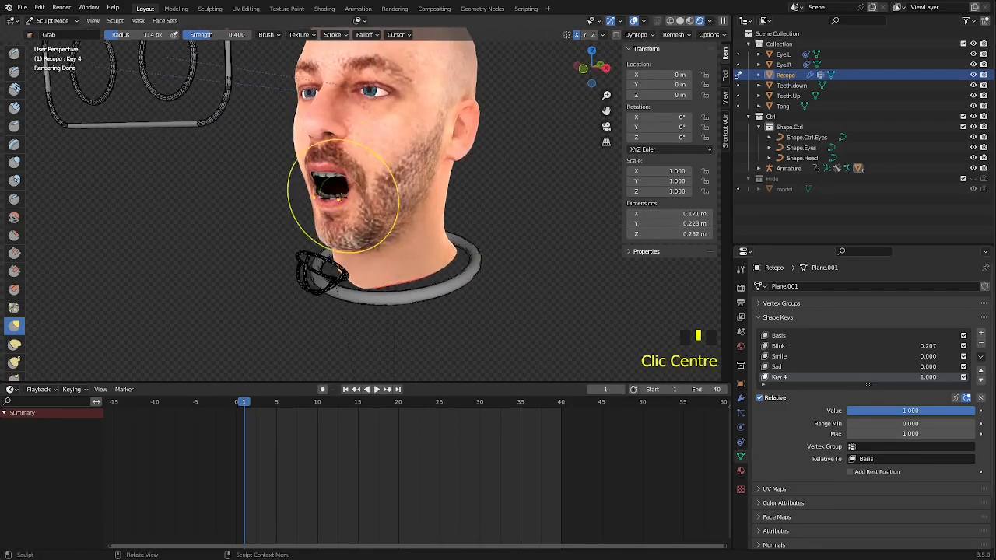
# Step: Set the Key 4 shape key value to 0.000 and return to Object Mode
pyautogui.moveTo(938, 411)
pyautogui.mouseDown()
pyautogui.moveTo(871, 411)
pyautogui.moveTo(972, 411)
pyautogui.moveTo(850, 411)
pyautogui.moveTo(976, 413)
pyautogui.moveTo(839, 412)
pyautogui.mouseUp()
pyautogui.click(52, 21)
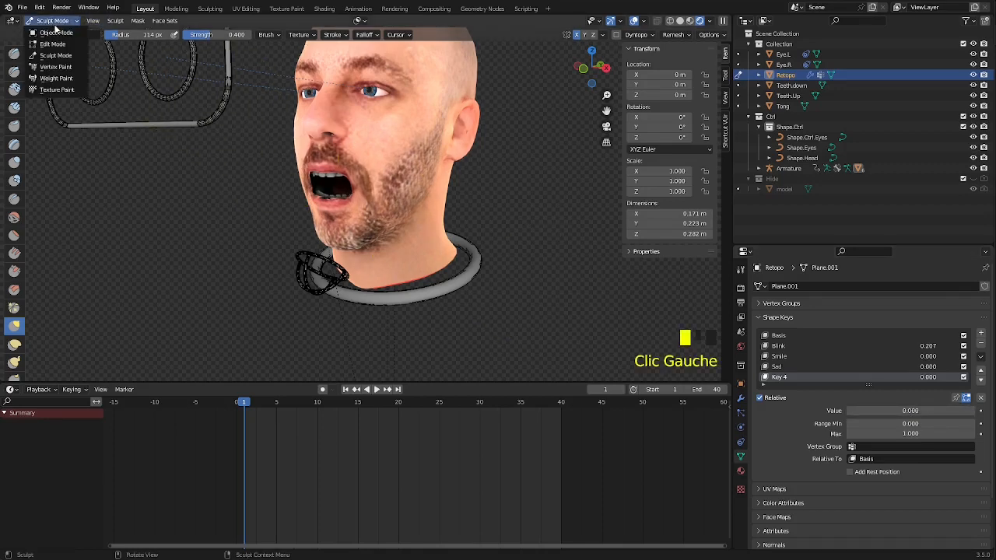
pyautogui.click(60, 33)
# Step: Examine the open mouth, lips and teeth of the posed head up close and from several angles
pyautogui.keyDown('shift'); pyautogui.moveTo(423, 184); pyautogui.dragTo(402, 249, button='middle'); pyautogui.keyUp('shift')
pyautogui.scroll(-2, 420, 251)
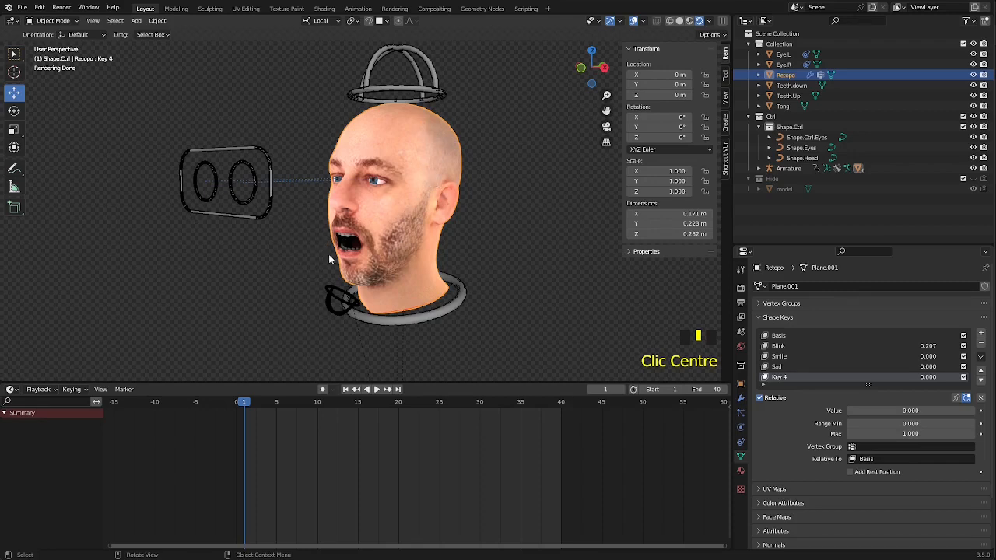
pyautogui.scroll(1, 342, 247)
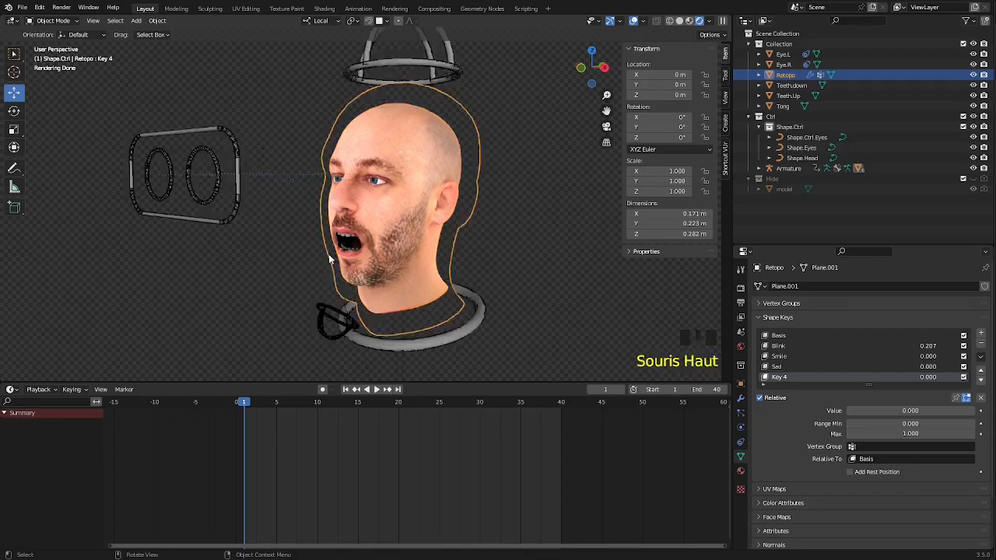
pyautogui.scroll(1, 342, 249)
pyautogui.moveTo(343, 251); pyautogui.dragTo(339, 302, button='middle')
pyautogui.scroll(3, 342, 288)
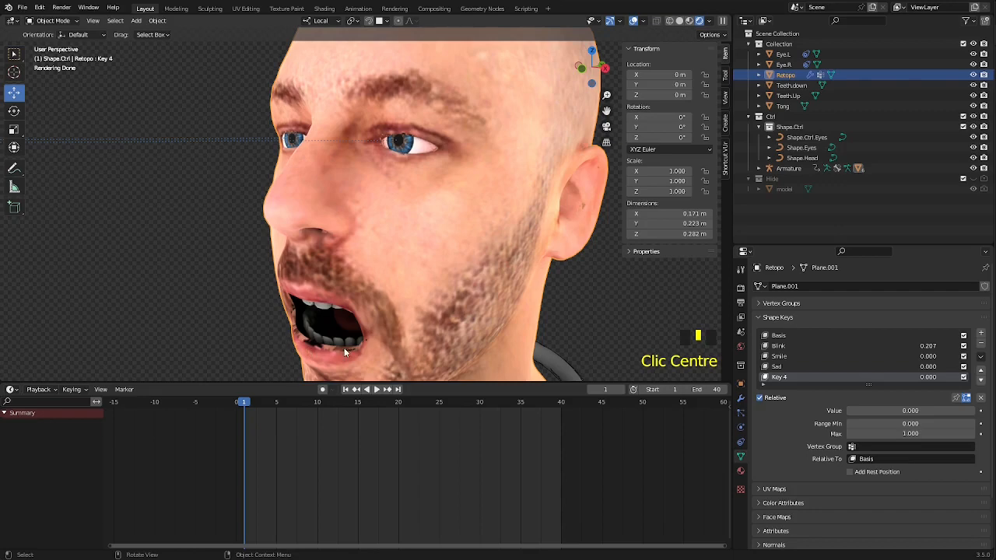
pyautogui.scroll(-4, 359, 322)
pyautogui.moveTo(382, 302); pyautogui.dragTo(438, 267, button='middle')
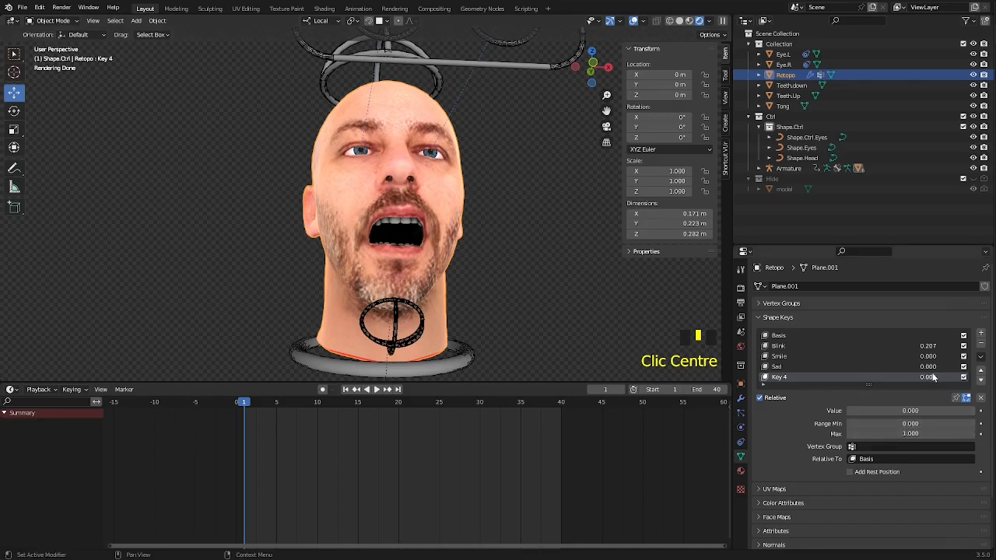
# Step: Set Smile to 1.000, test blending in Key 4, cancel the Key 4 change, and check the expression from several angles
pyautogui.moveTo(928, 357); pyautogui.dragTo(965, 358)
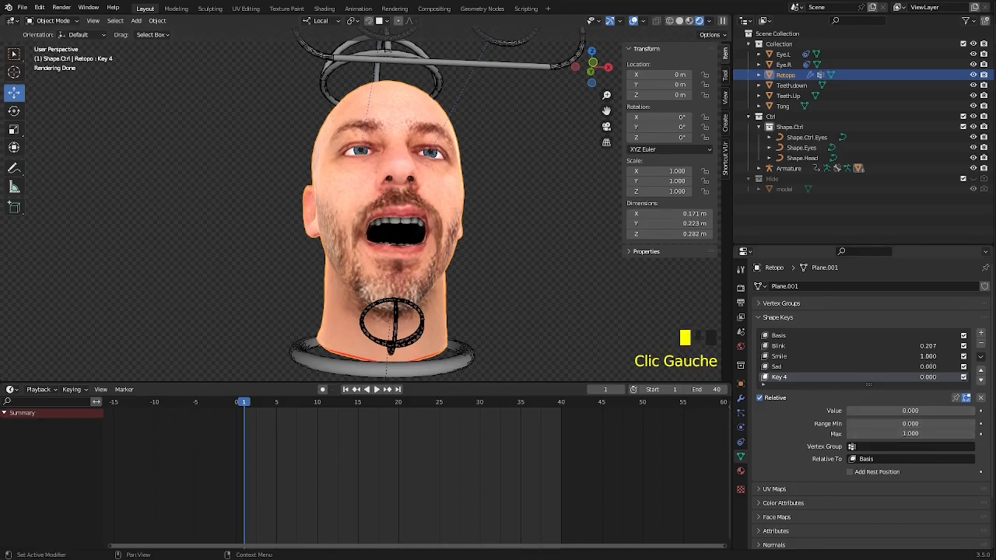
pyautogui.doubleClick(926, 379)
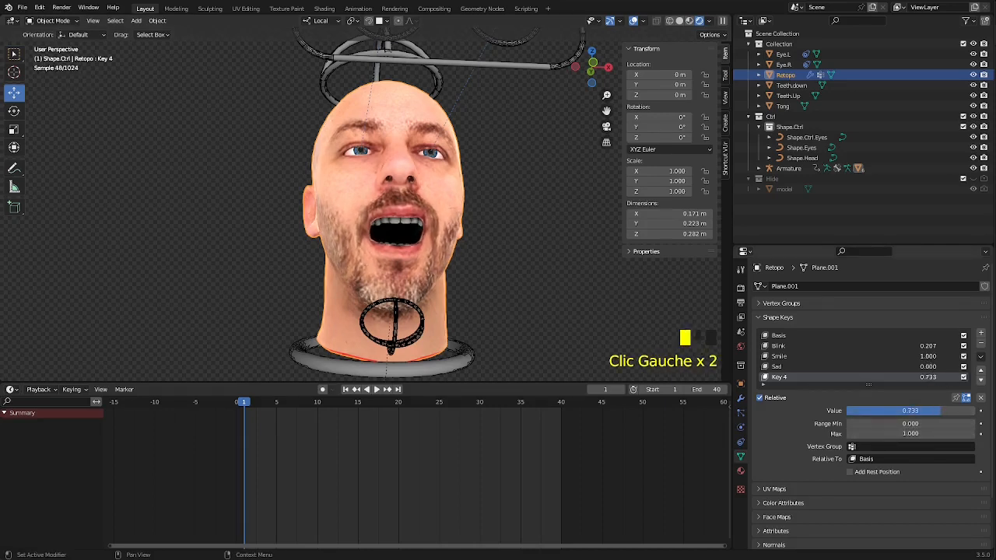
pyautogui.moveTo(959, 378); pyautogui.dragTo(961, 378)
pyautogui.rightClick(961, 378)
pyautogui.moveTo(481, 266); pyautogui.dragTo(446, 247, button='middle')
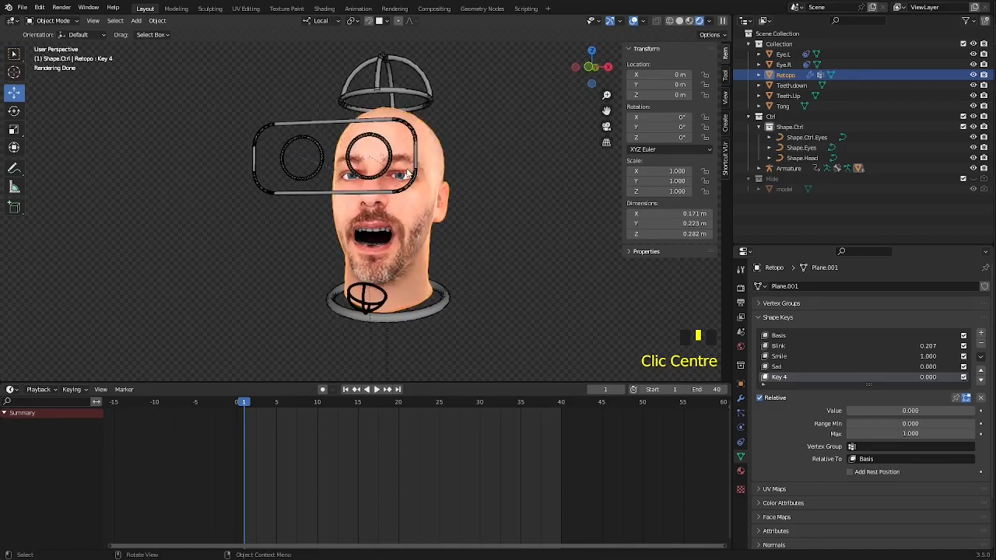
pyautogui.moveTo(427, 187); pyautogui.dragTo(156, 224, button='middle')
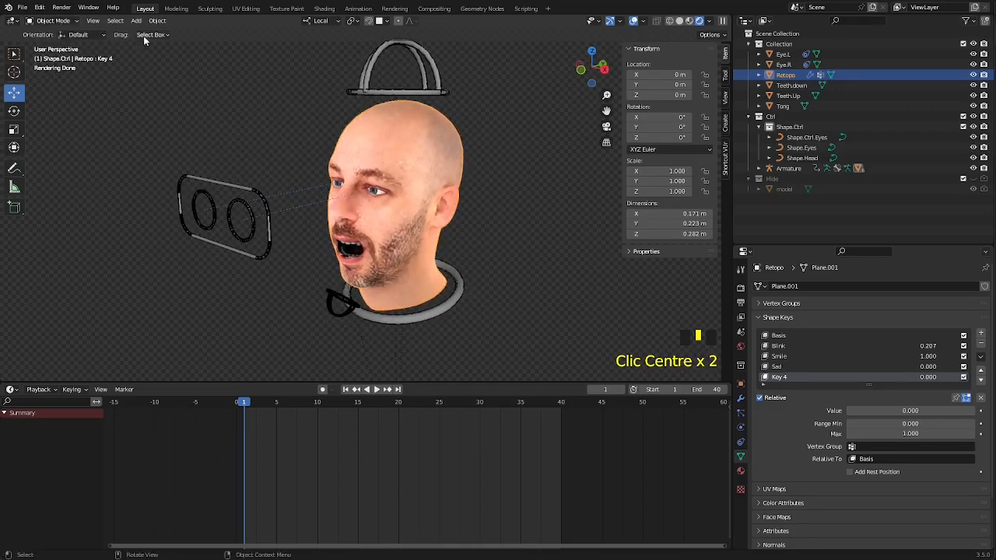